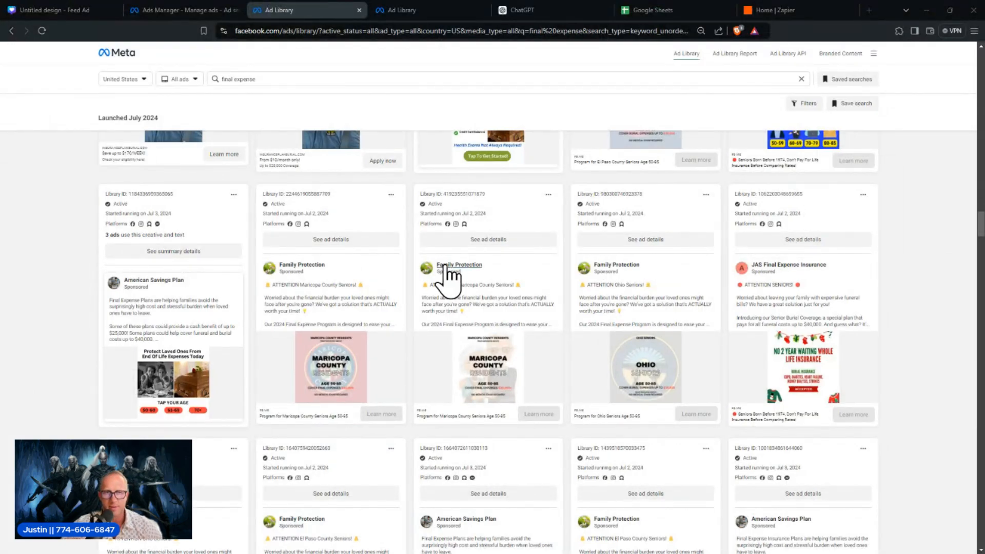
scroll(466, 254, up, 3)
scroll(466, 254, up, 10)
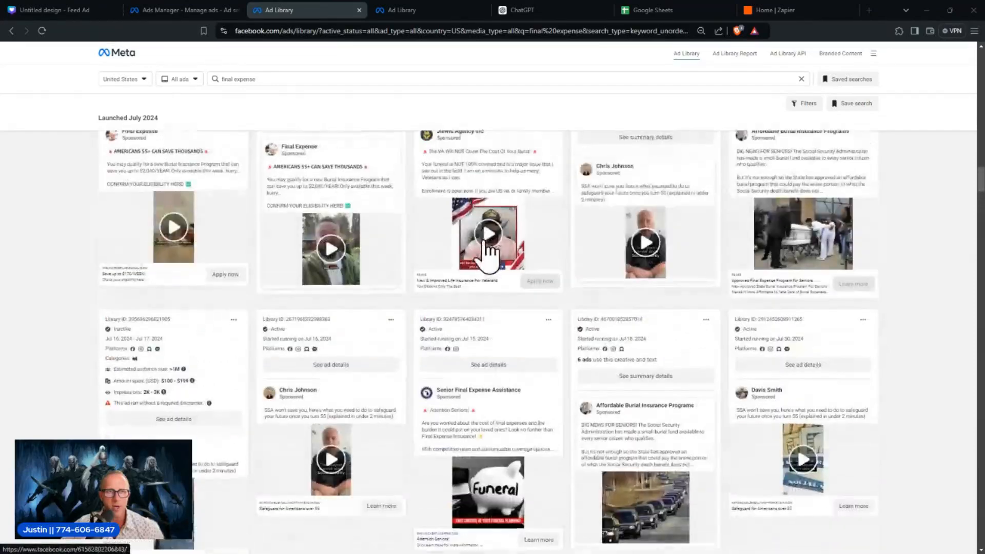
scroll(480, 262, up, 5)
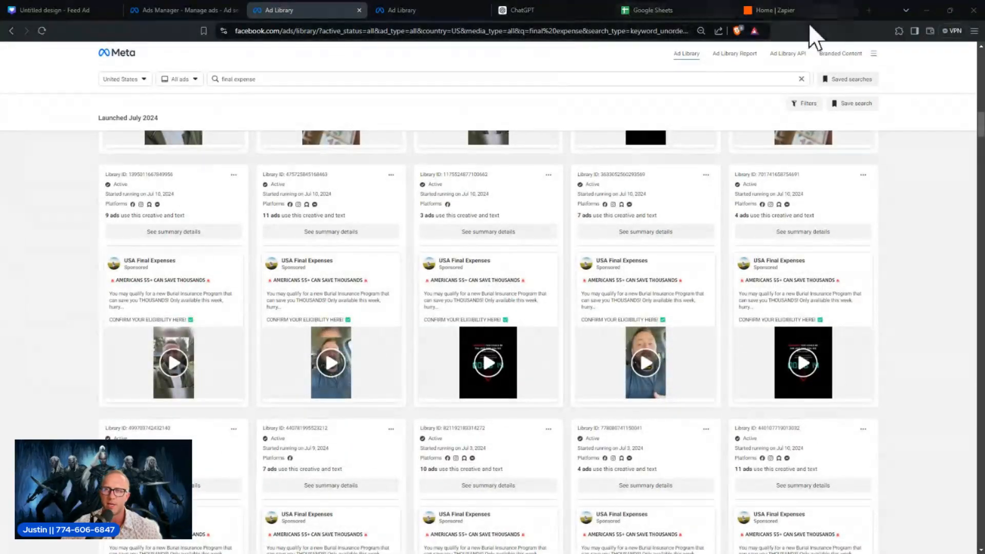
- Open the Ad Library start page in a new browser tab and place it directly after the Ads Manager tab
click(868, 10)
text(face)
key(Down)
key(Return)
drag(813, 10, 277, 16)
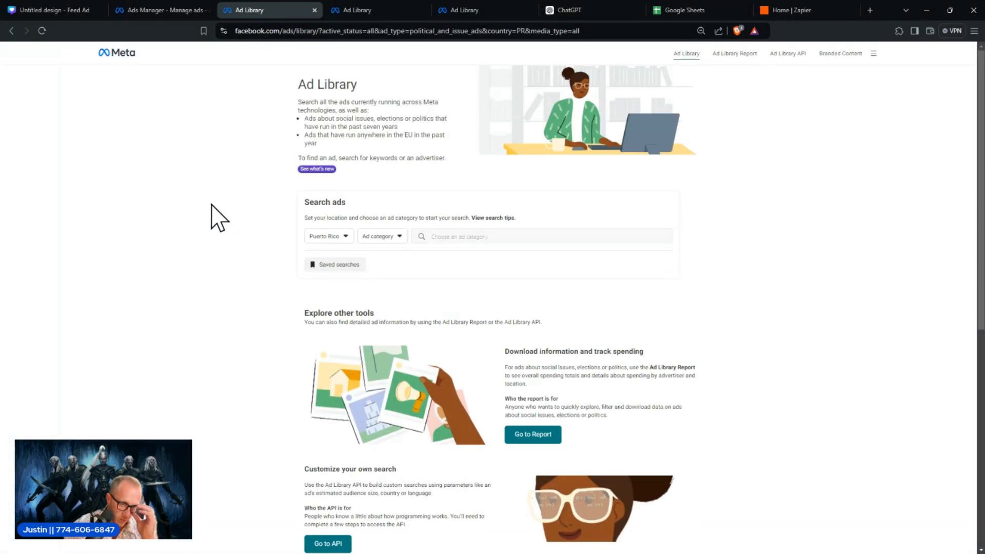
- Set the ad search location to United States and the ad category to All ads
click(331, 236)
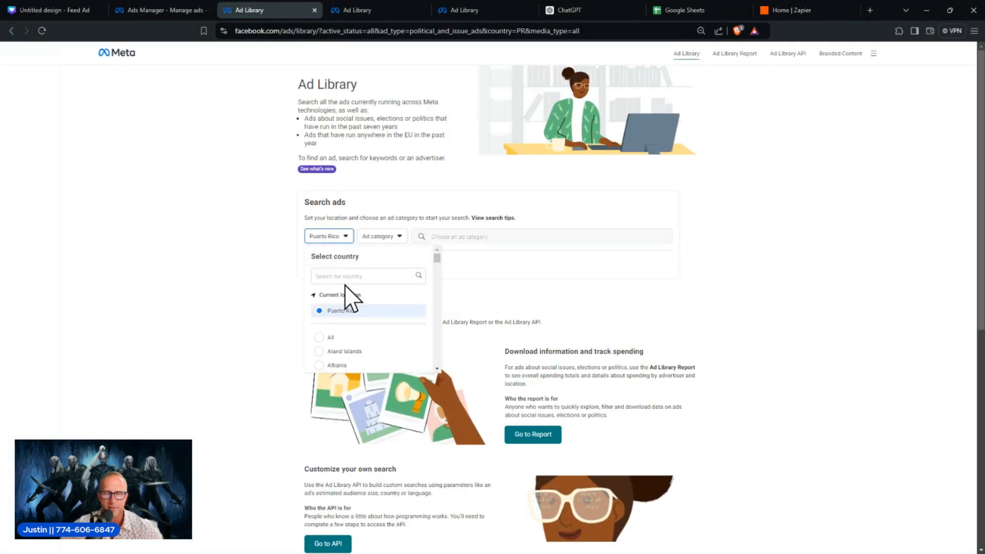
text(united state)
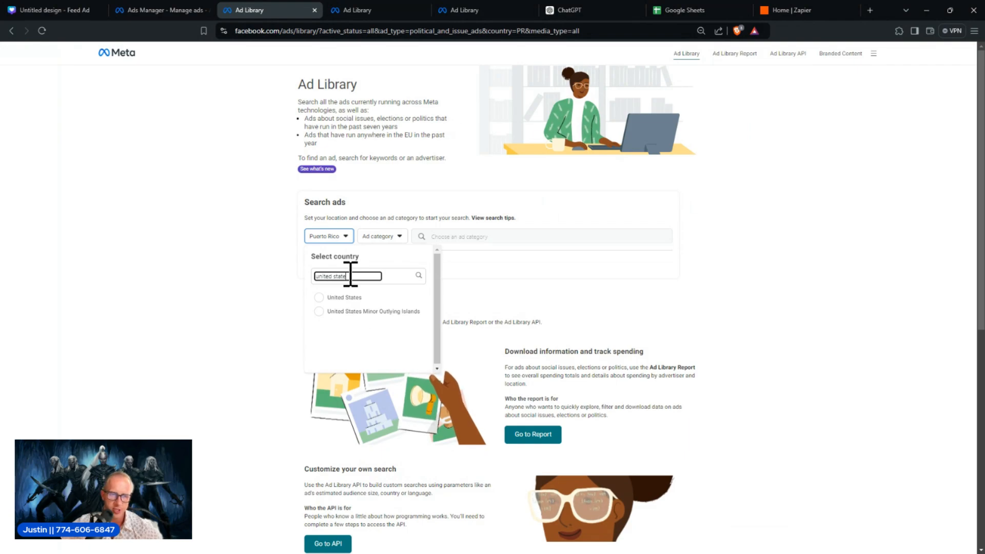
click(343, 298)
click(400, 237)
click(401, 275)
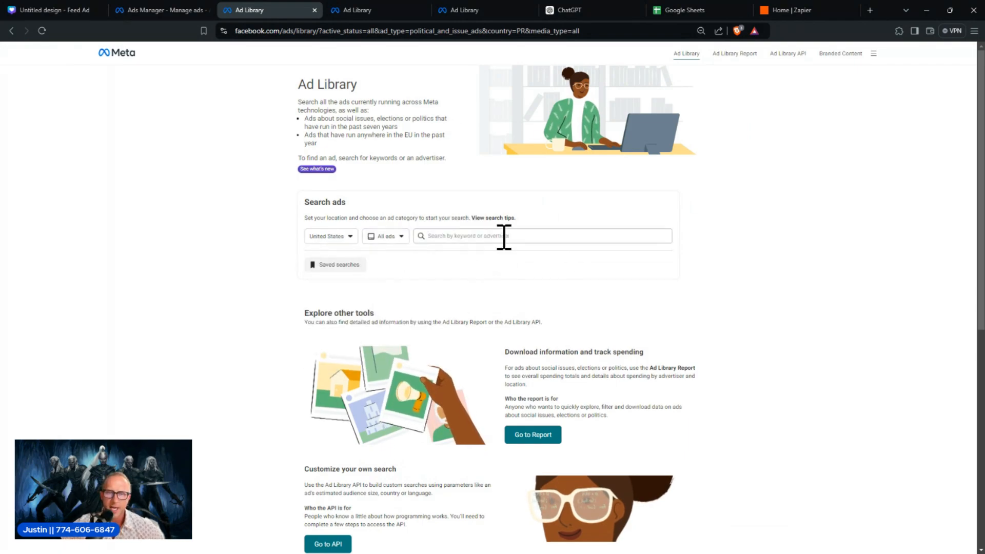
- Search the Ad Library for the keyword "state approved"
click(504, 237)
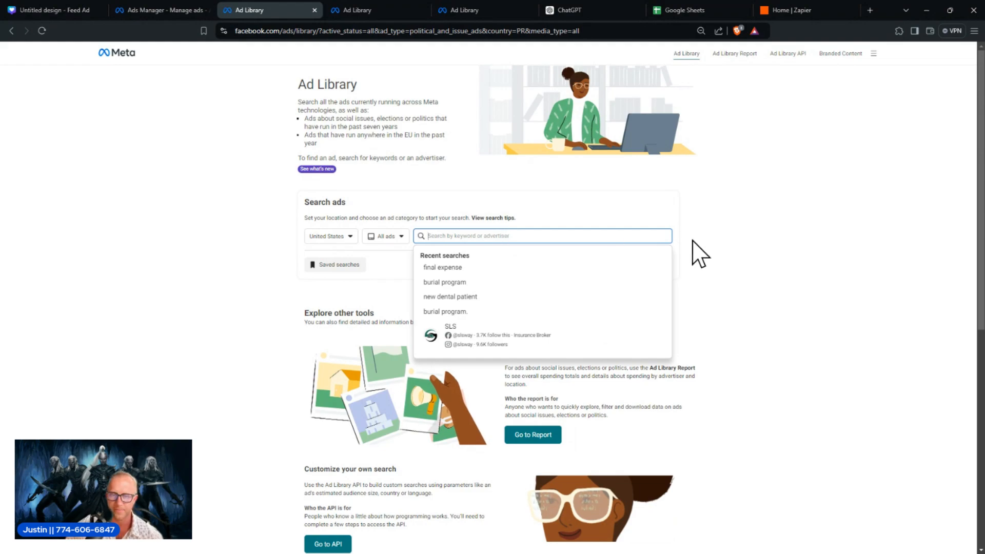
click(748, 270)
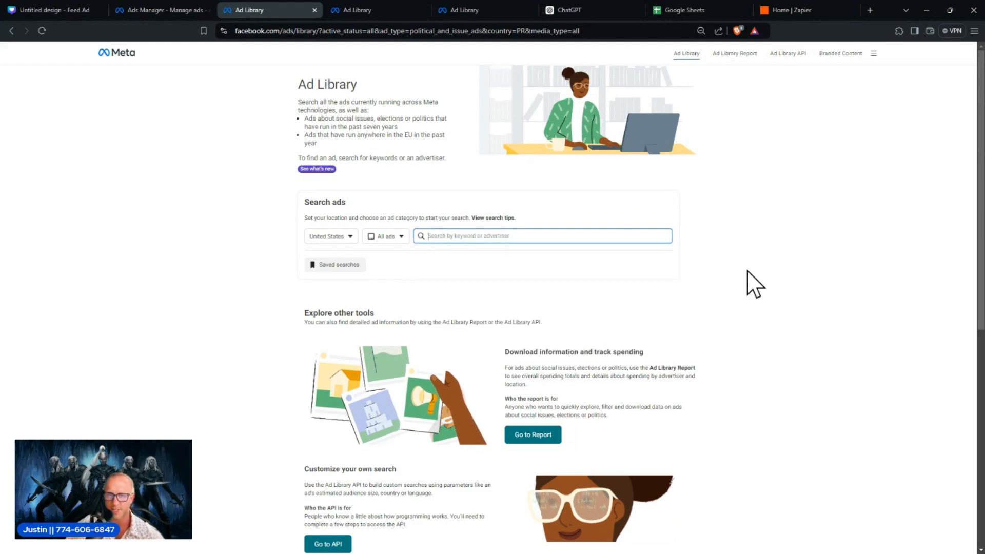
click(462, 236)
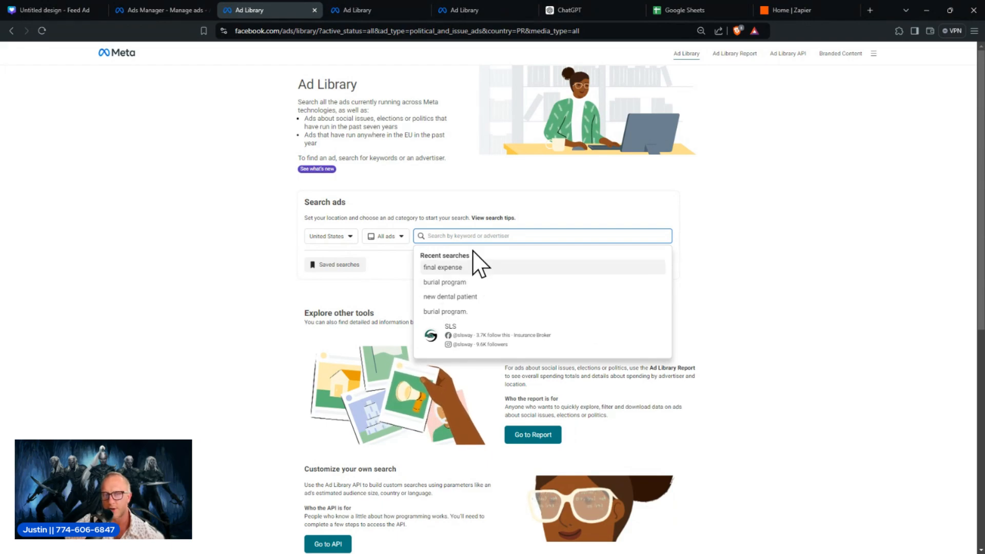
text(state approved)
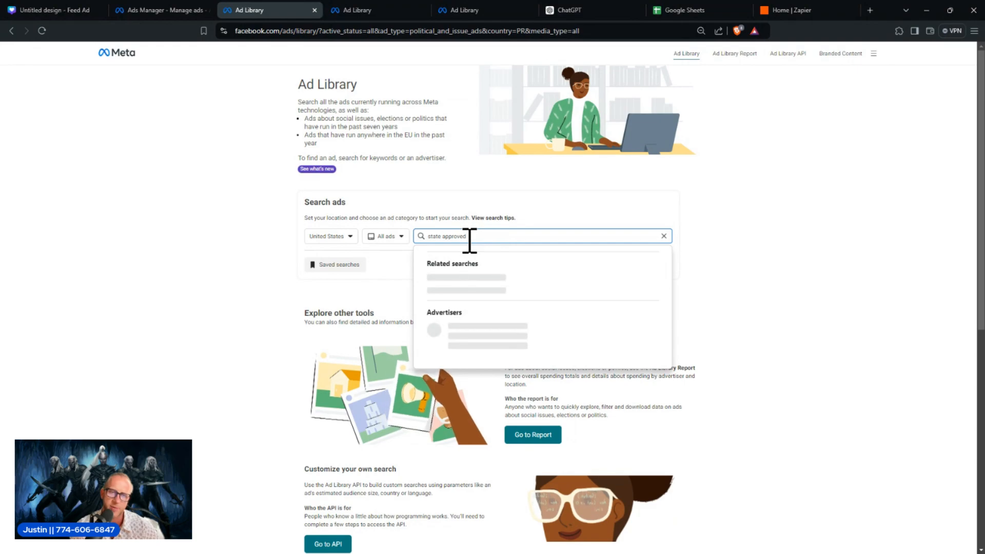
key(Return)
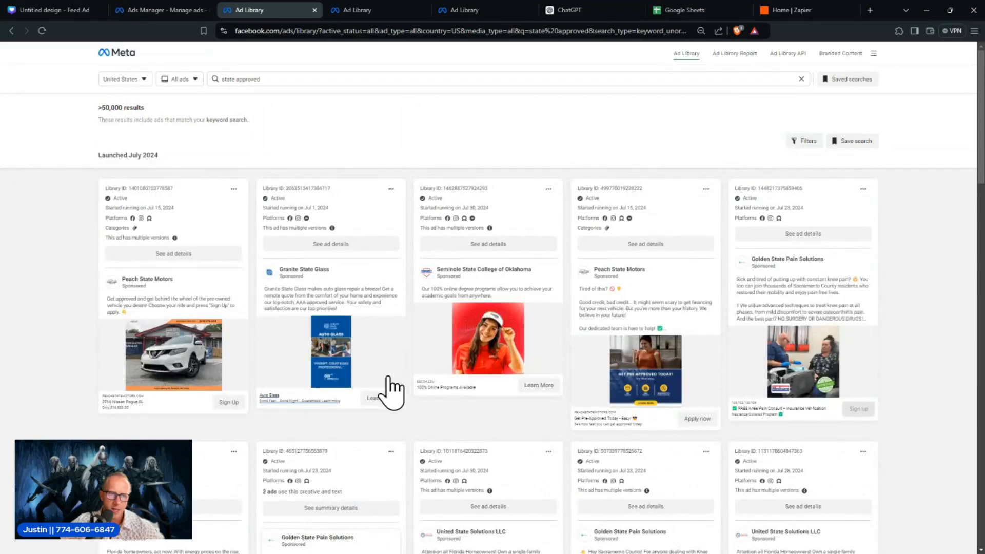
- Extend the keyword search to "state approved burial" and run it
click(272, 82)
text(burial)
key(Return)
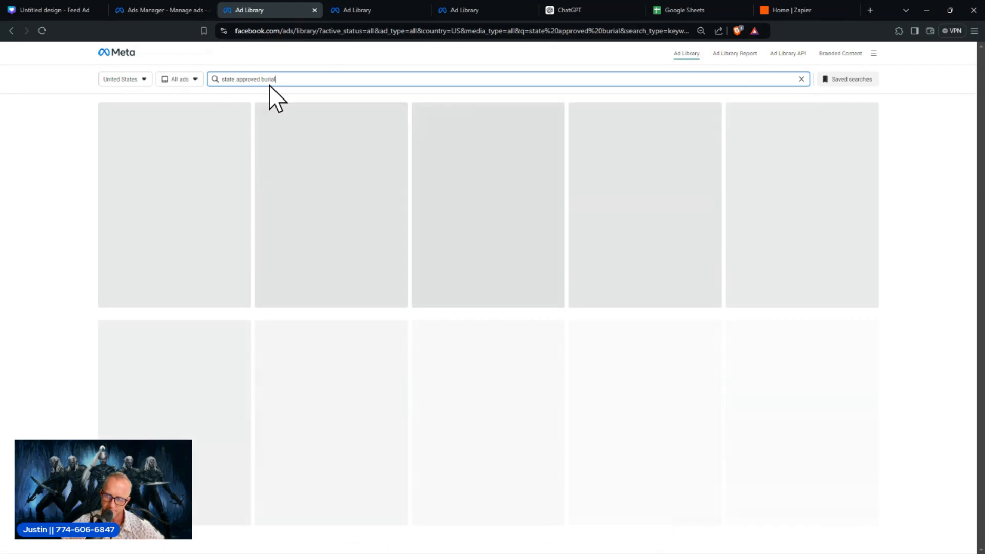
- Enlarge the search results and examine the active status and start date of the Final Expense - USA ad with multiple versions
key(ctrl+plus)
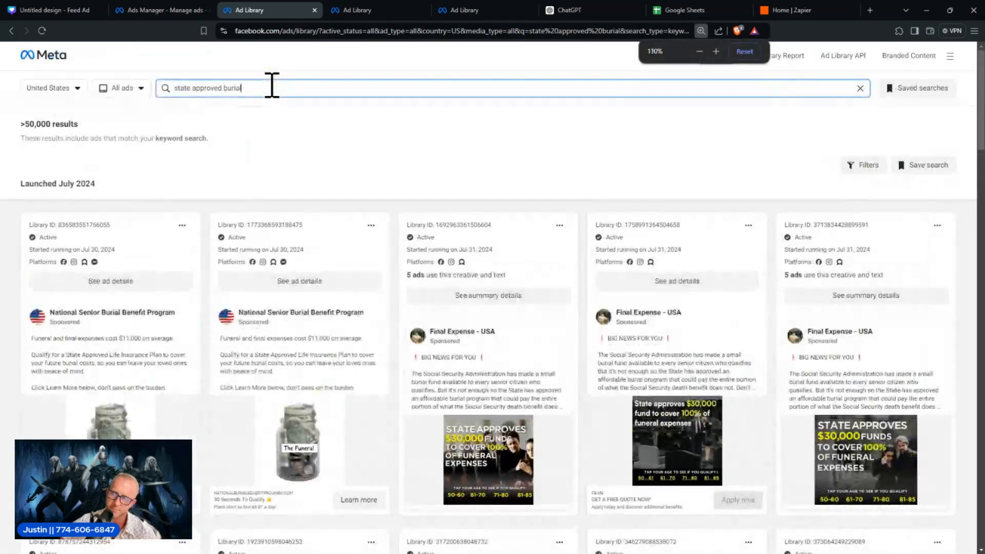
key(ctrl+plus)
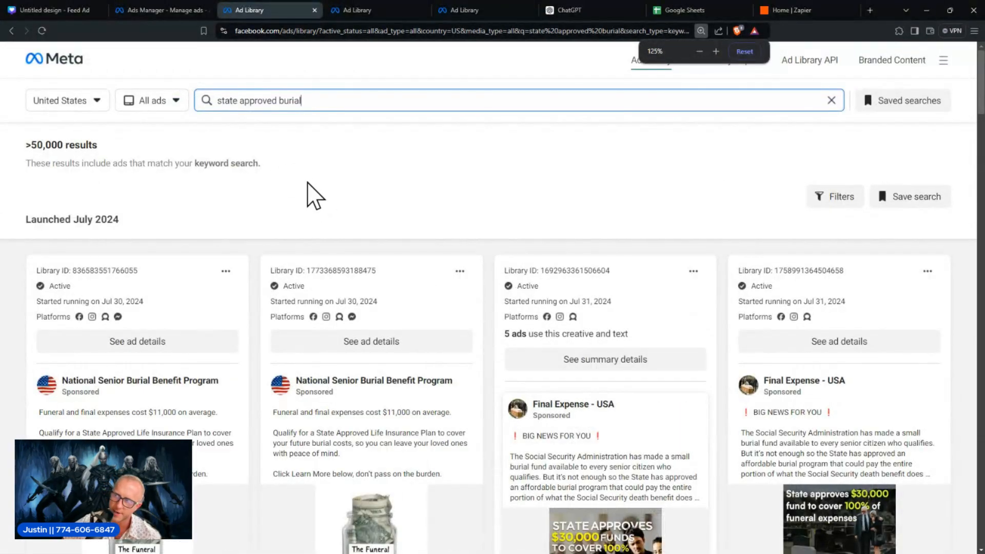
key(ctrl+plus)
scroll(300, 190, down, 3)
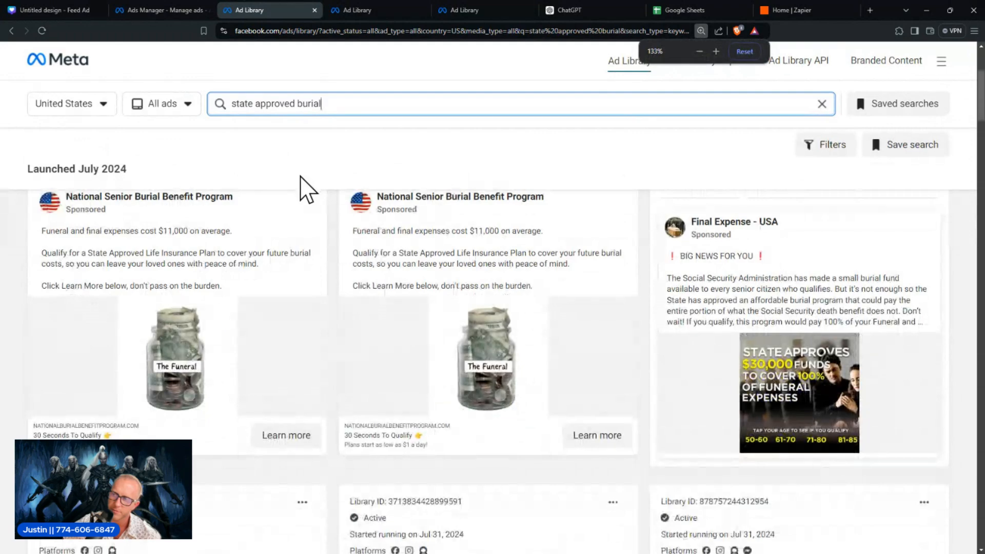
key(ctrl+minus)
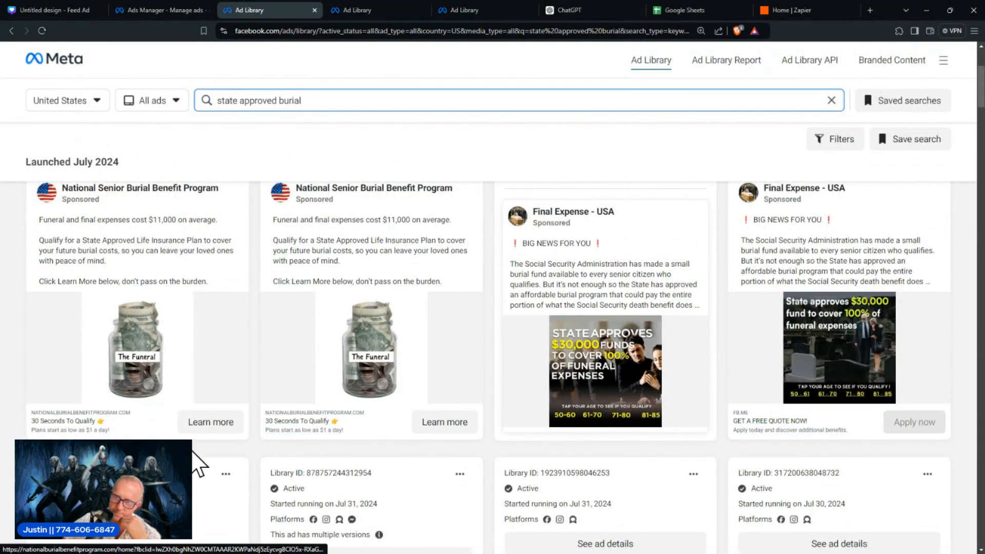
key(ctrl+minus)
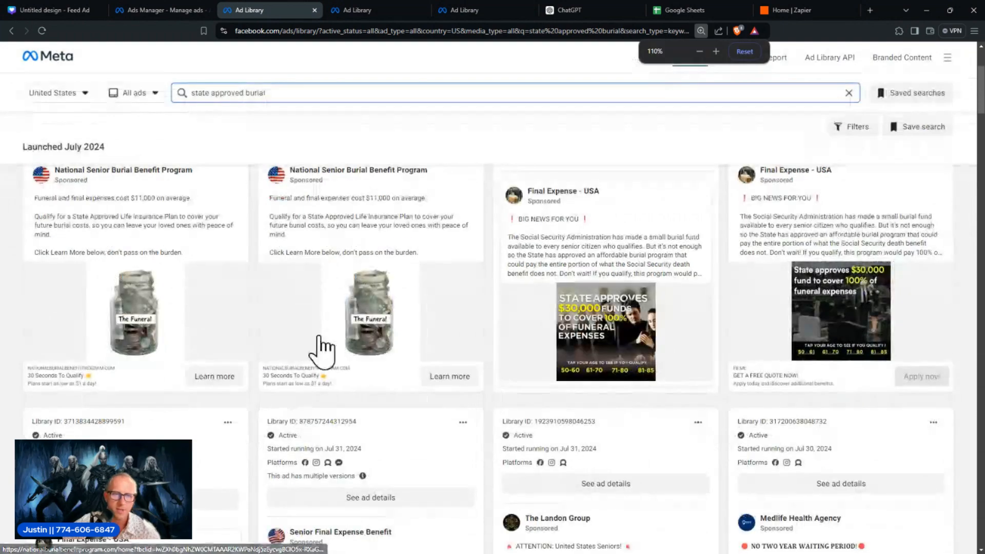
scroll(333, 334, up, 3)
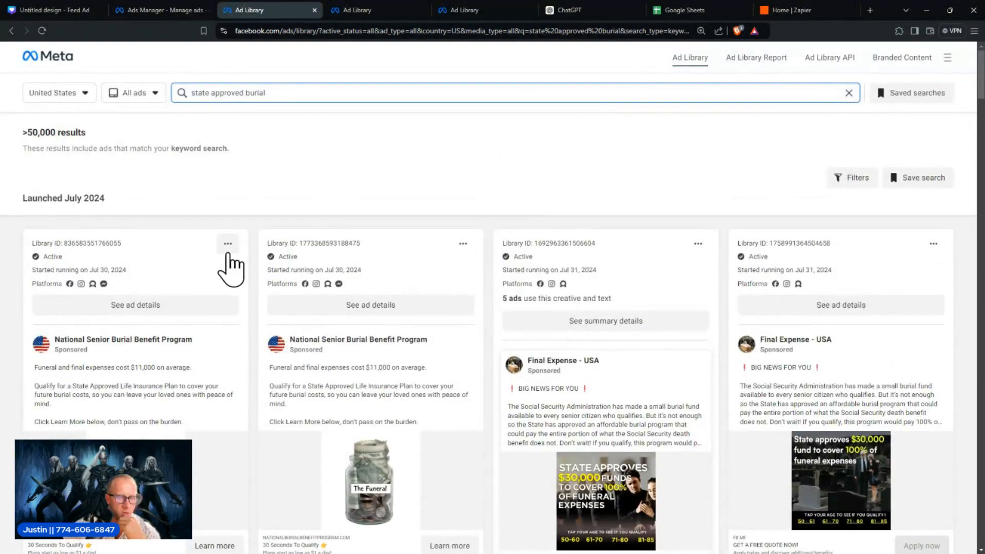
scroll(232, 267, down, 1)
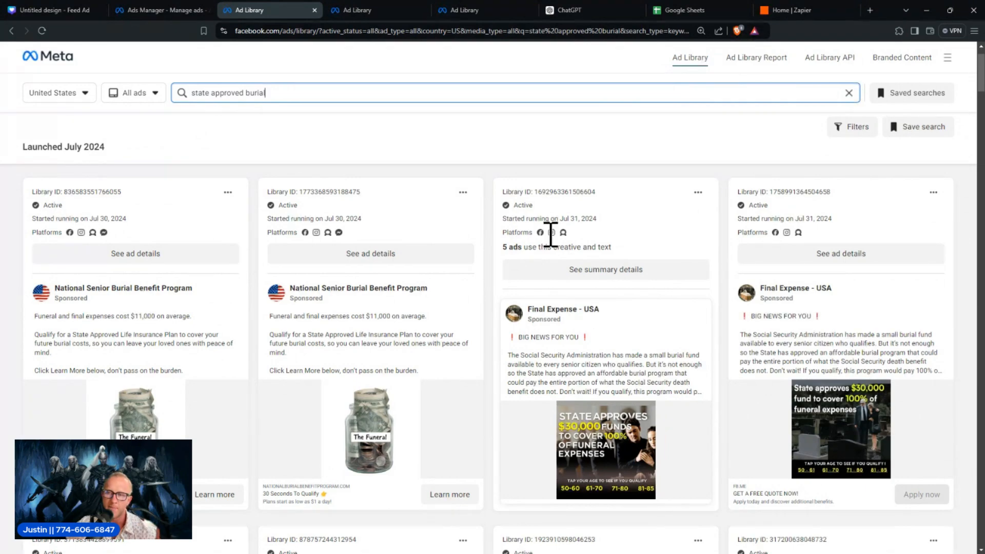
double_click(522, 205)
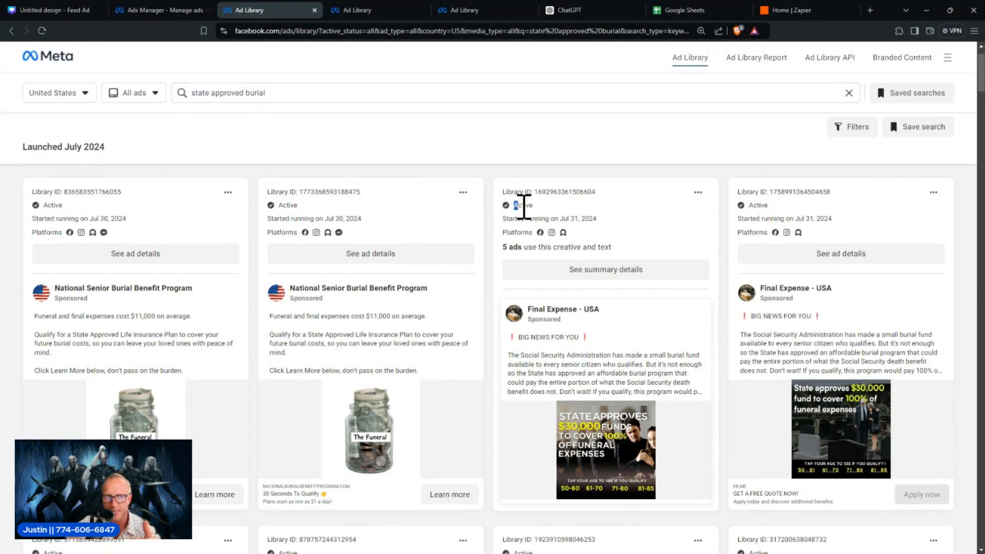
click(504, 223)
drag(510, 221, 594, 221)
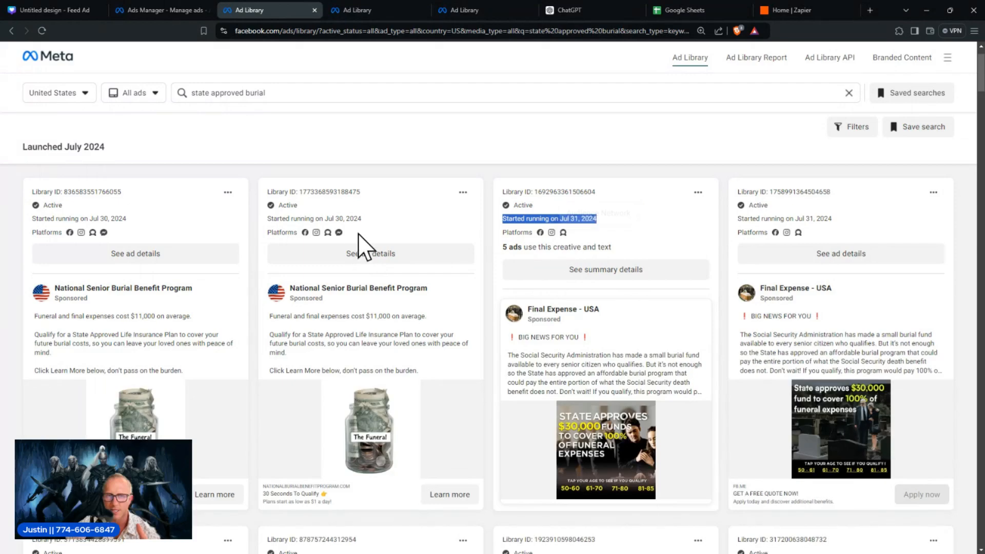
- View the summary details of that Final Expense - USA ad, expanding the full text of the first three versions to compare them
click(577, 270)
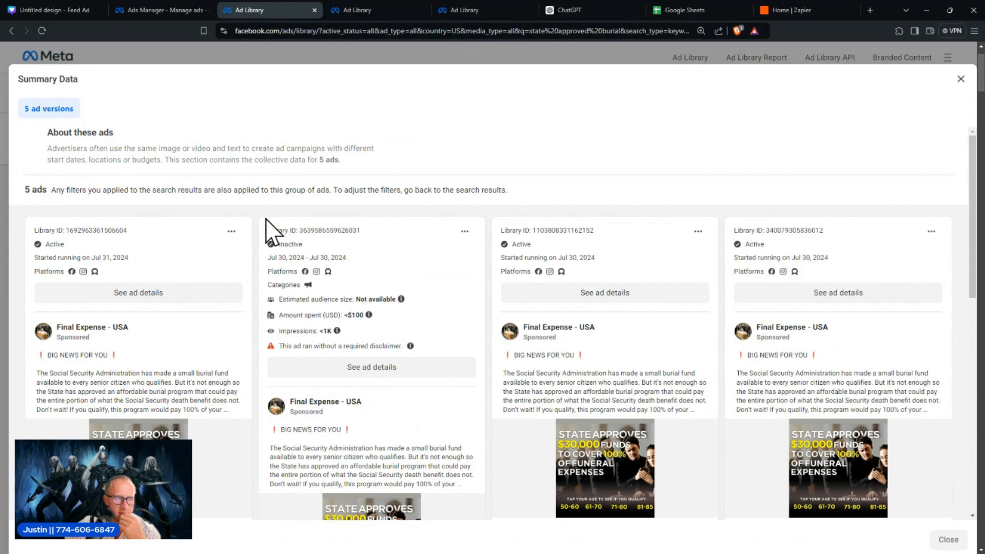
scroll(403, 238, down, 5)
scroll(428, 246, up, 2)
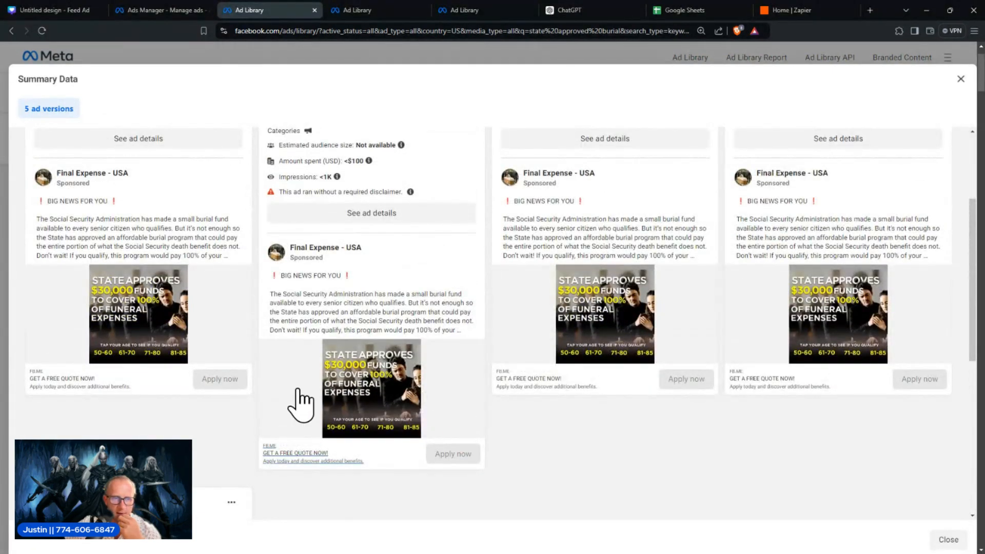
click(169, 242)
click(371, 305)
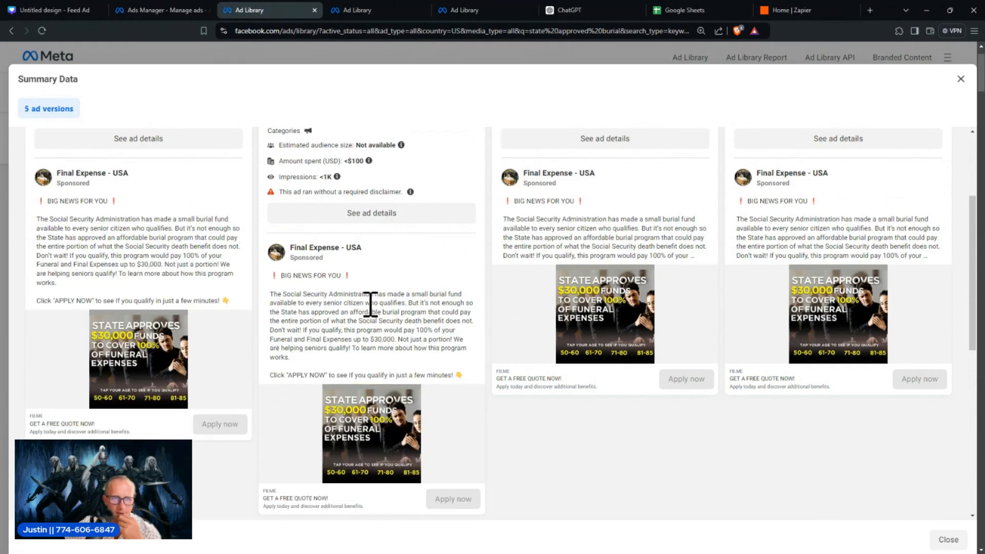
click(587, 242)
scroll(554, 286, down, 4)
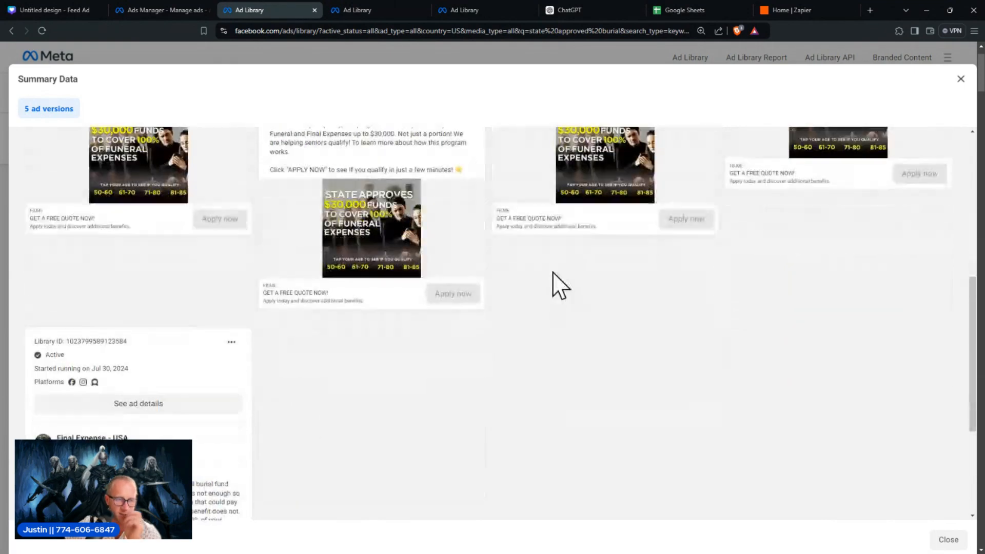
scroll(560, 231, up, 8)
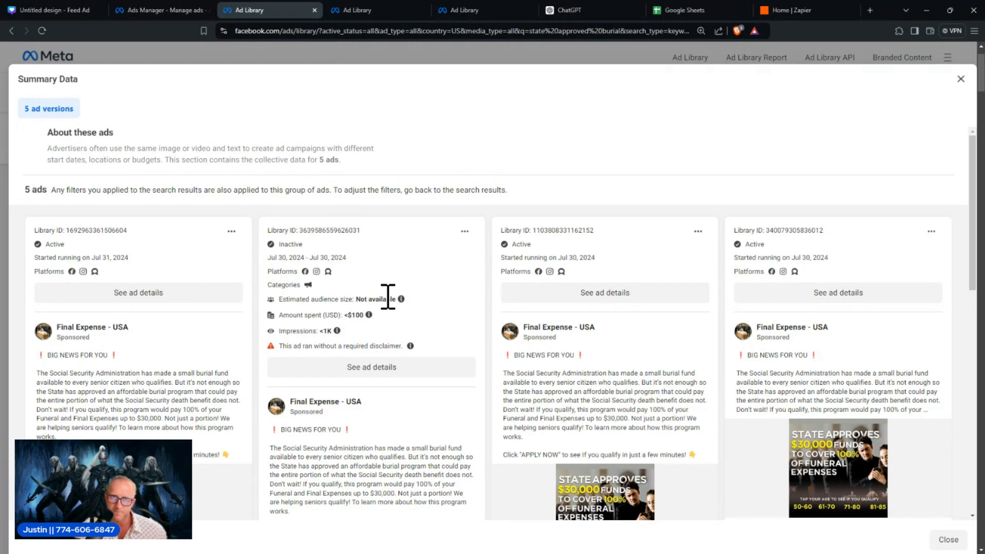
- Look at the empty campaign list in Ads Manager and a blank ChatGPT conversation, returning to the Ad Library after each
click(140, 6)
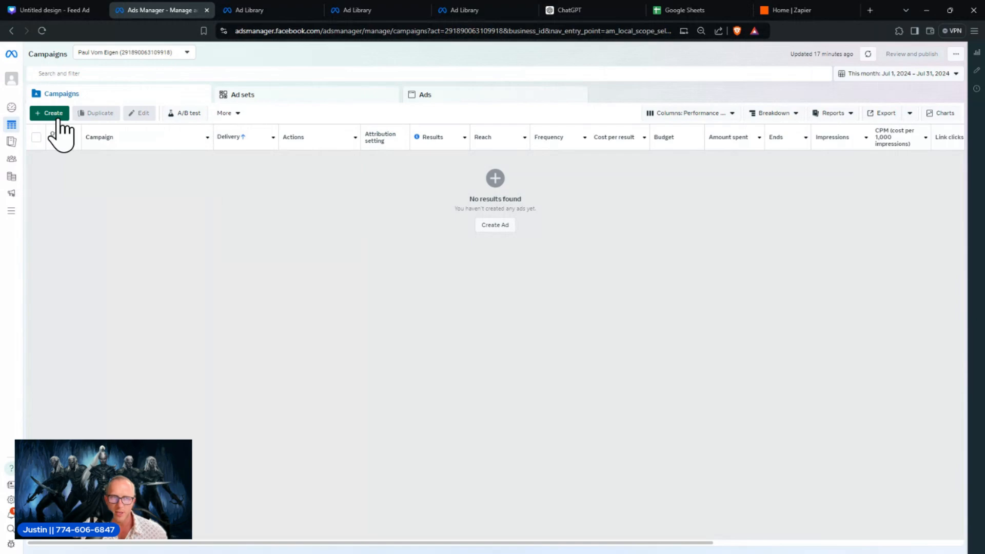
key(ctrl+plus)
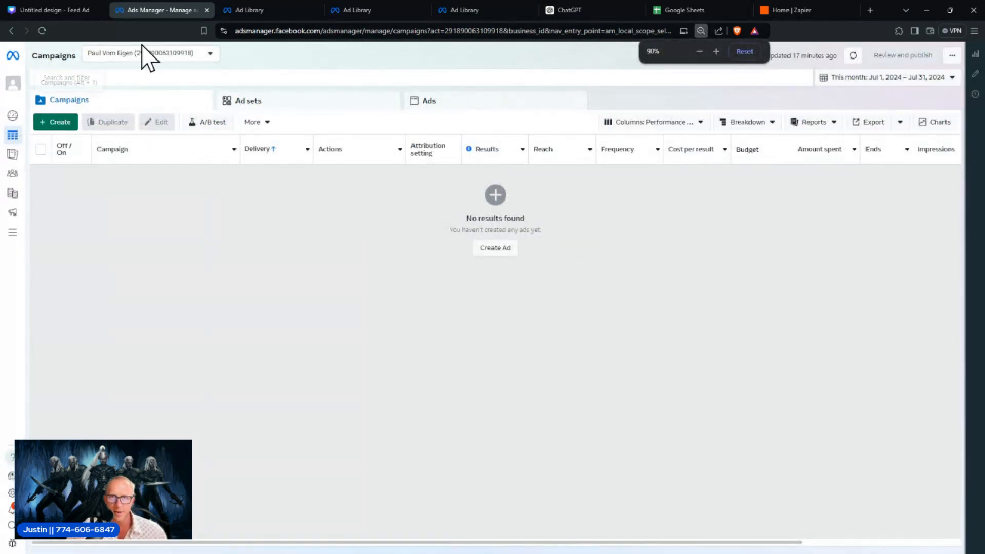
click(287, 10)
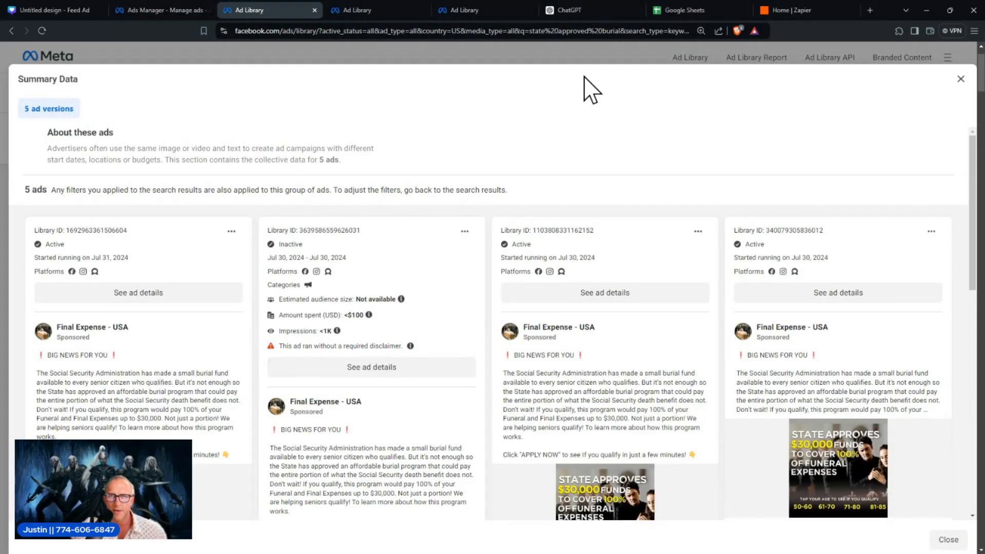
click(586, 10)
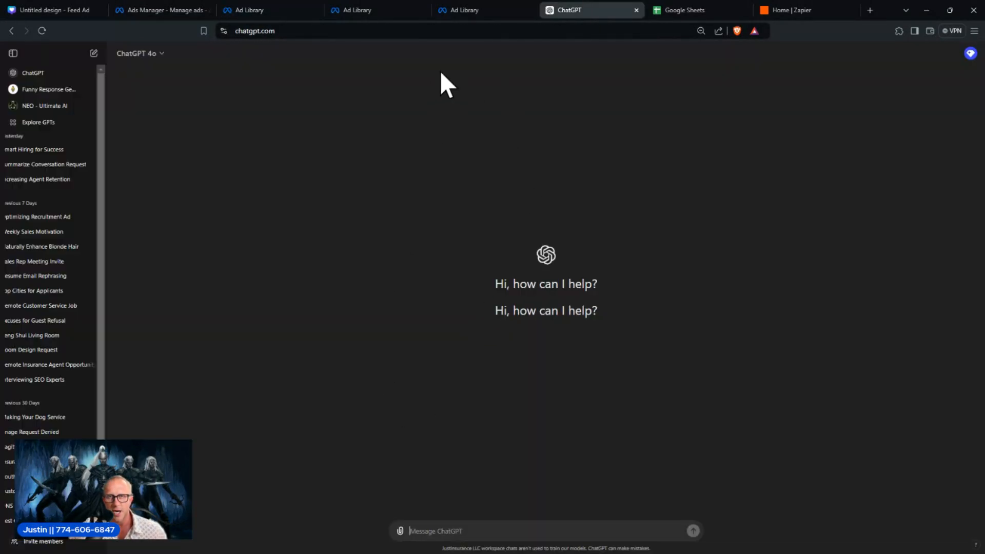
click(262, 14)
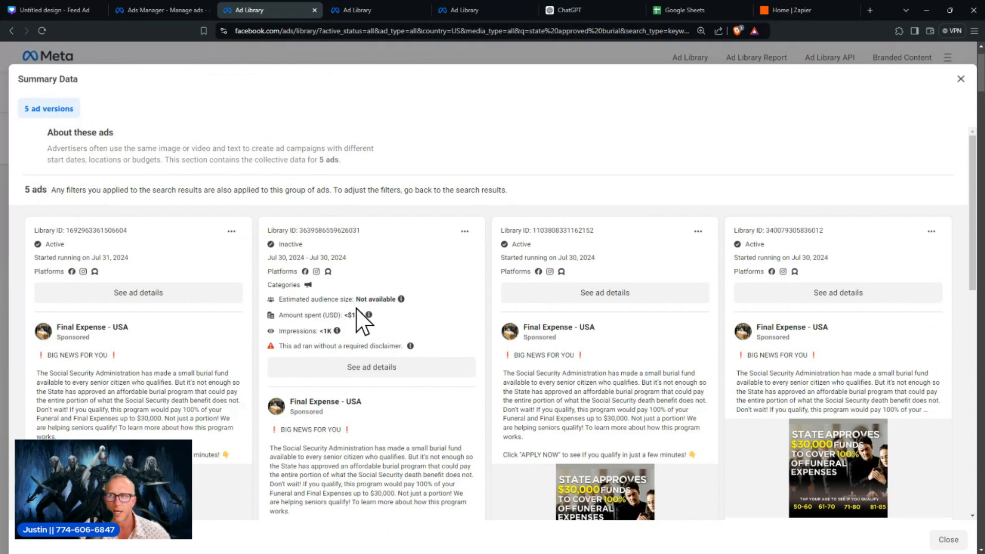
- Close the ad summary and browse further down the "state approved burial" results for more competitor ads
click(962, 79)
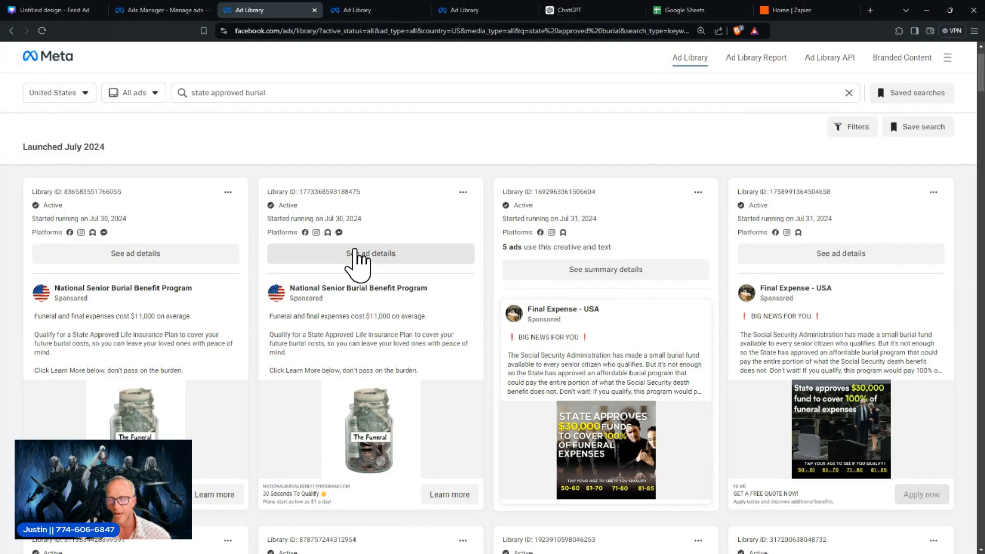
scroll(355, 254, down, 6)
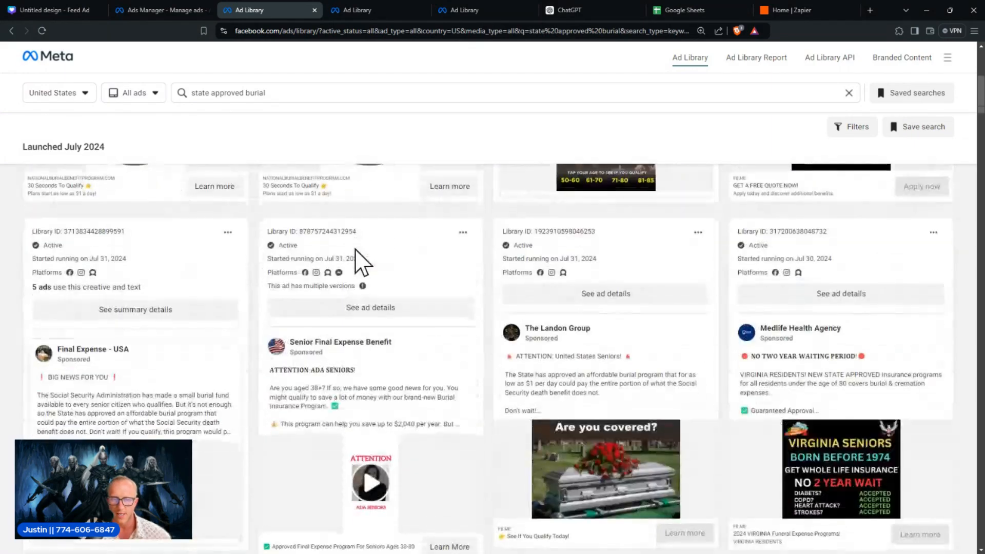
scroll(390, 313, down, 9)
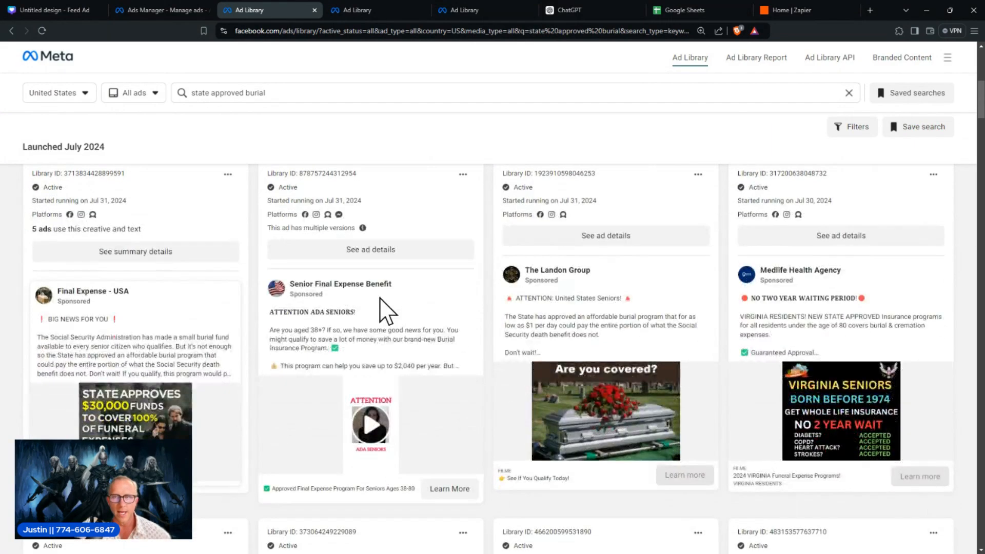
scroll(213, 168, down, 10)
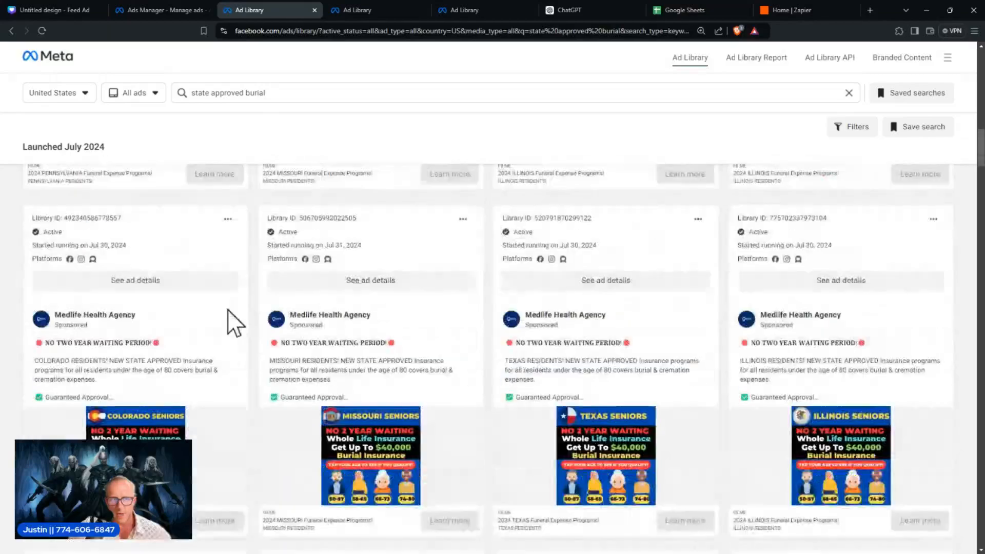
- Browse the July 2024 "state approved burial" results, comparing the competitors' start dates, ad copy and creatives
scroll(259, 322, down, 7)
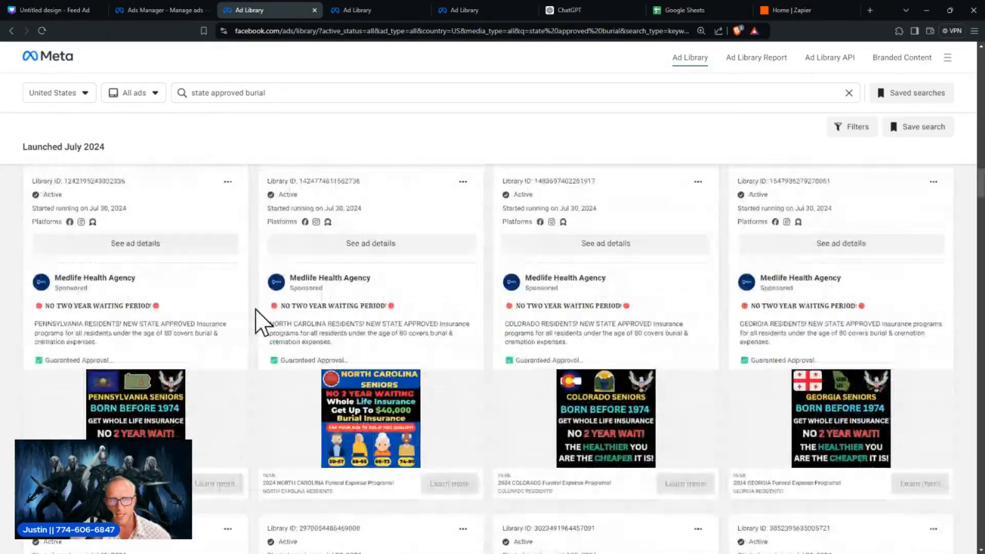
scroll(292, 297, down, 15)
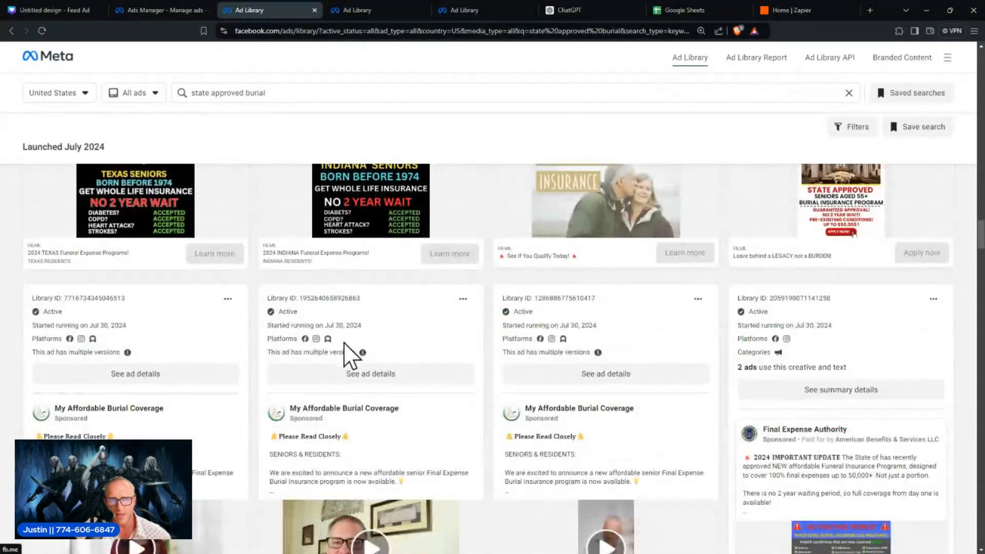
drag(350, 331, 361, 327)
scroll(362, 327, down, 13)
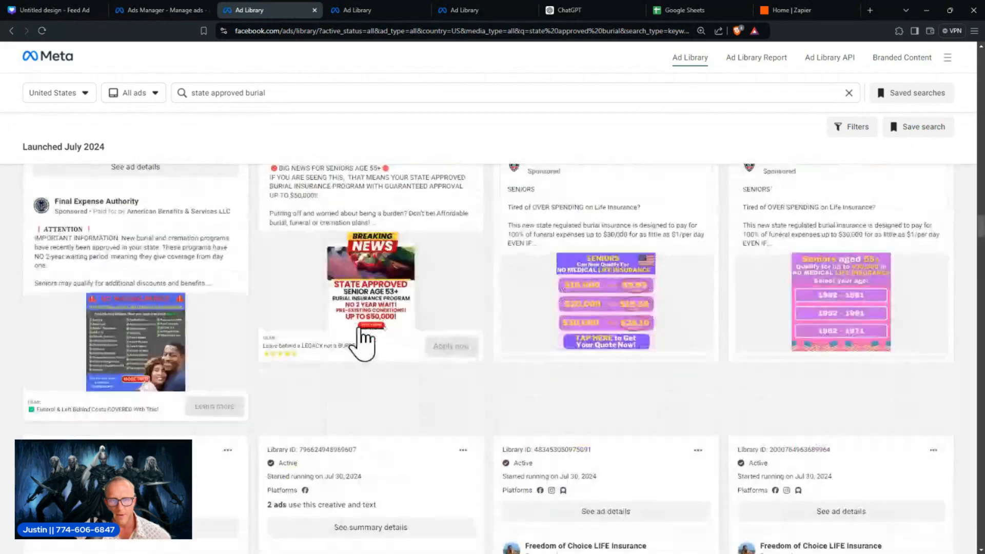
scroll(362, 328, down, 6)
scroll(359, 330, up, 2)
drag(319, 271, 348, 272)
scroll(380, 387, down, 5)
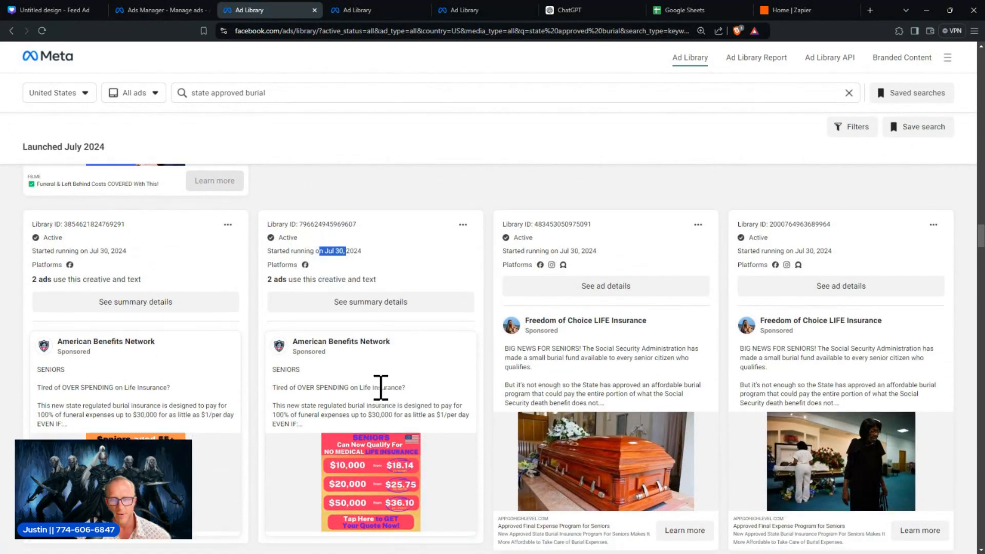
scroll(534, 349, down, 6)
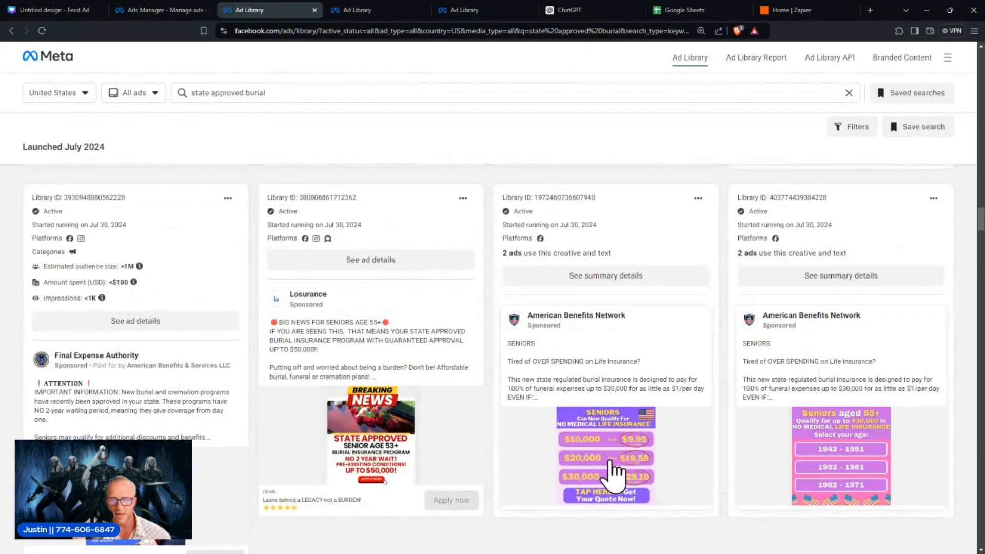
- Find the Coverage Benefits Program ads and briefly play the first one's video, pausing it after the opening seconds
scroll(616, 451, down, 12)
scroll(593, 439, down, 2)
scroll(370, 312, down, 4)
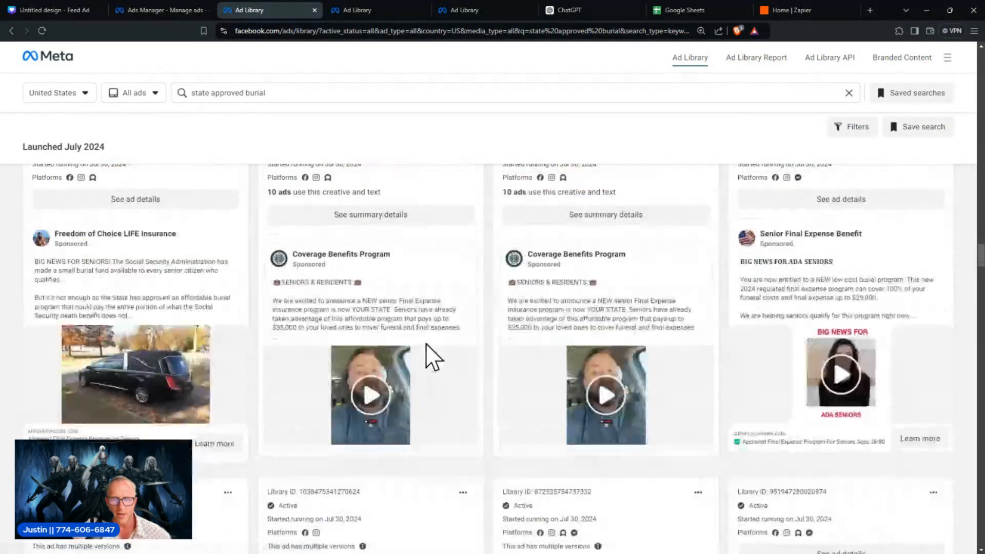
click(374, 403)
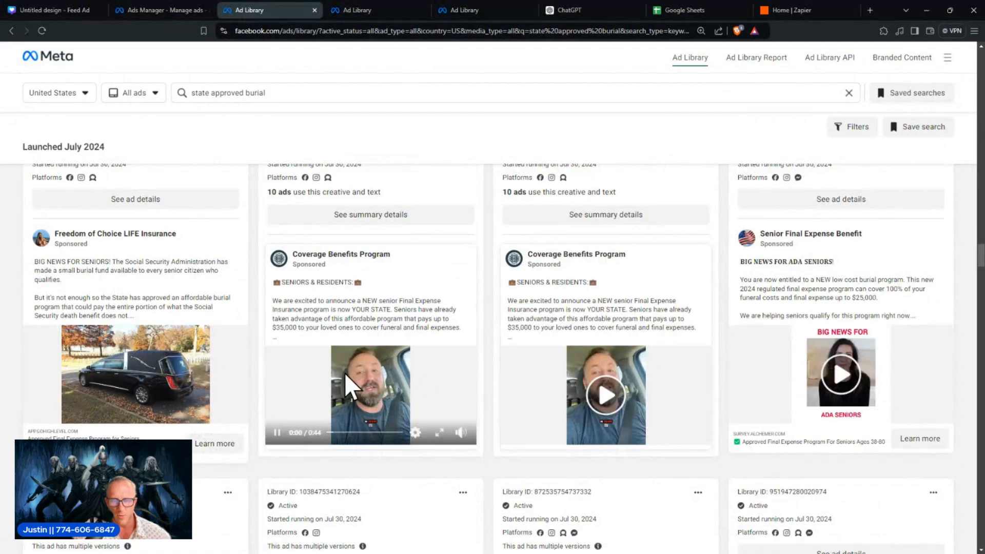
click(277, 433)
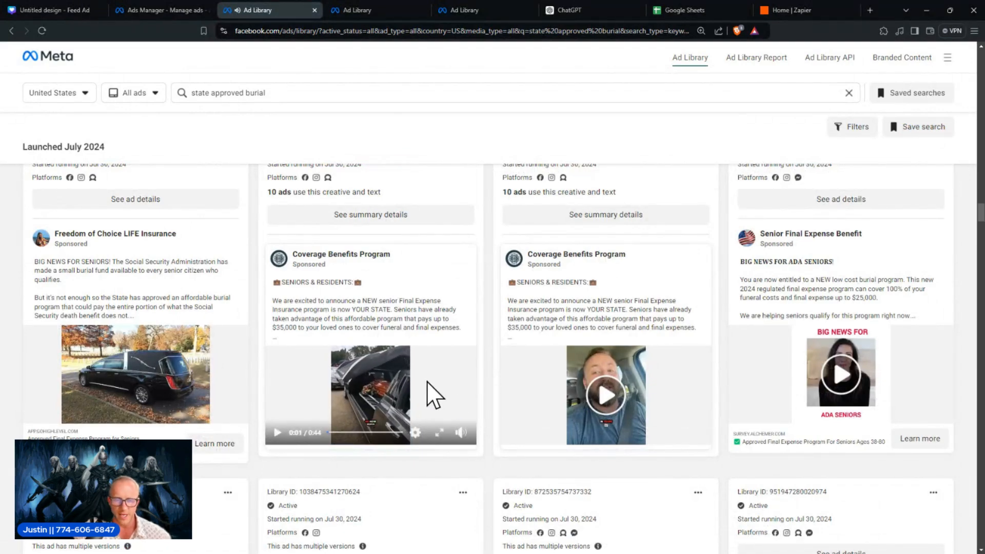
- Browse from the July 2024 ads down to those launched in May 2024, checking active status and start dates
scroll(418, 352, down, 1)
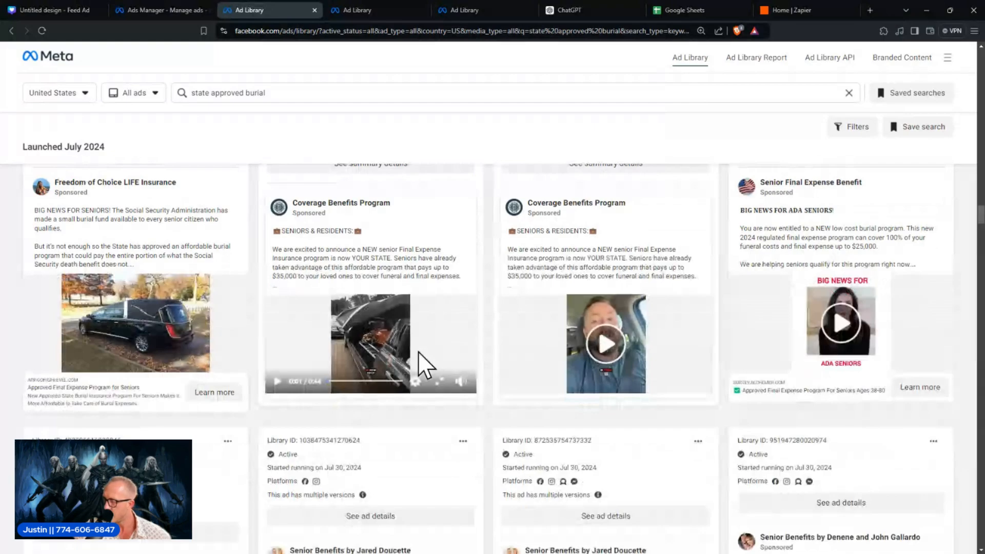
scroll(417, 352, down, 10)
scroll(418, 352, down, 10)
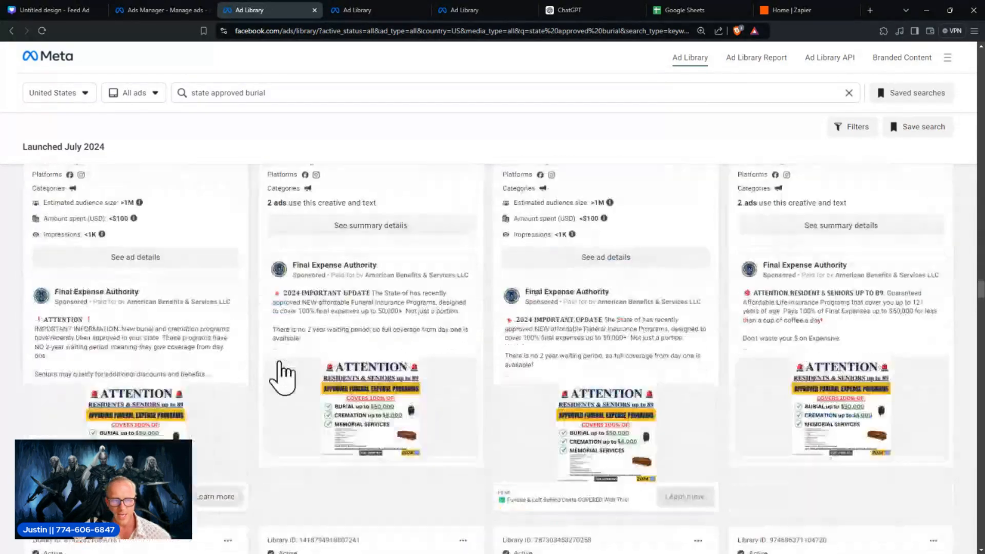
scroll(277, 366, down, 5)
scroll(131, 417, down, 8)
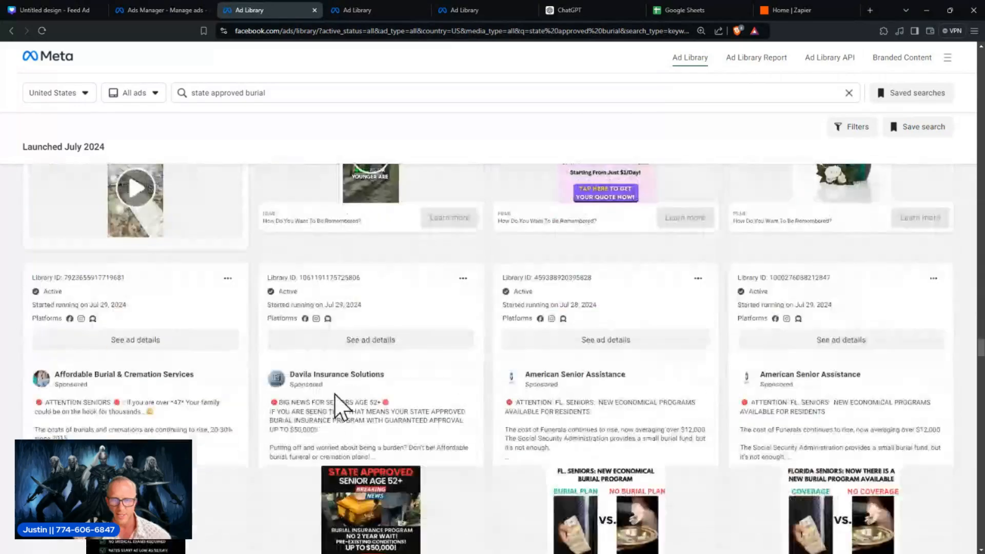
scroll(374, 390, down, 10)
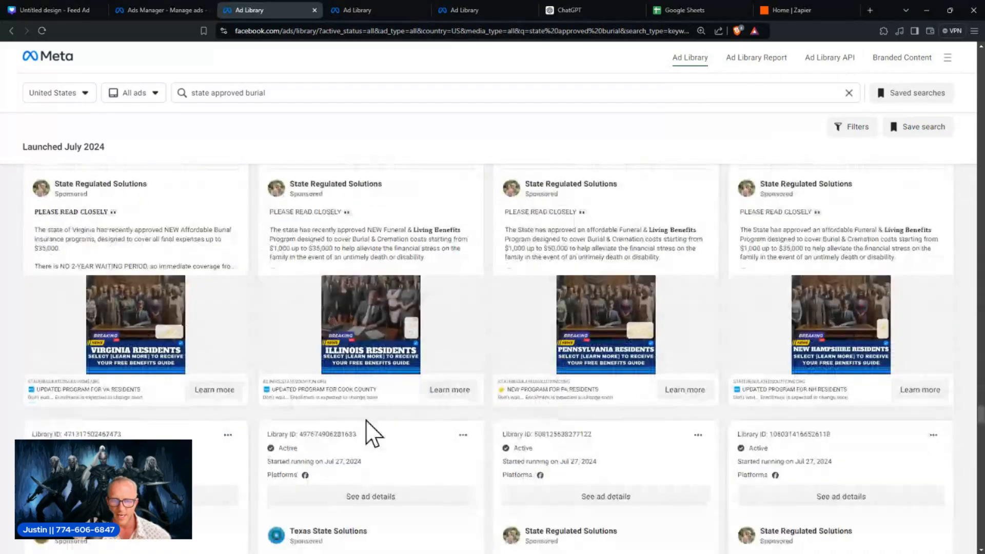
drag(332, 462, 378, 456)
scroll(378, 455, down, 15)
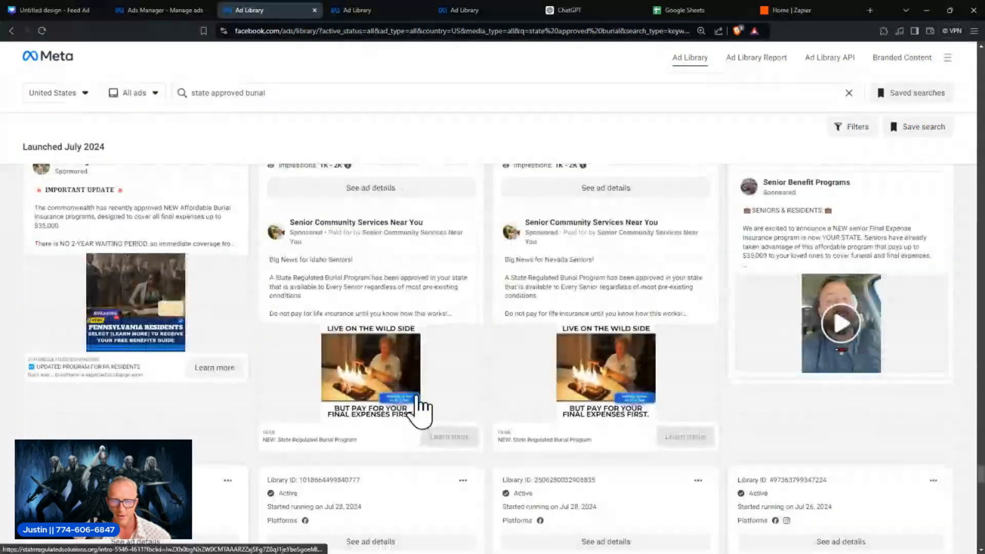
scroll(420, 408, down, 10)
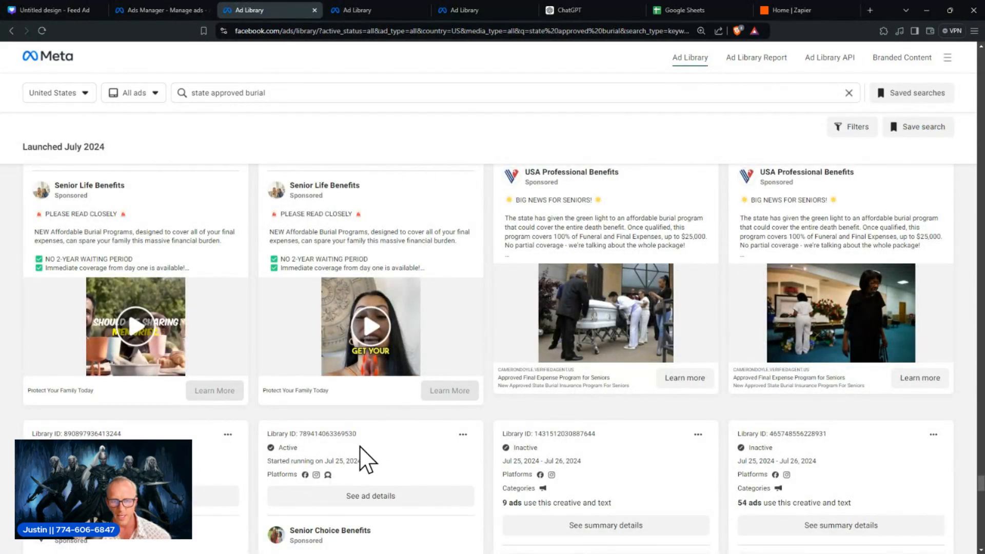
scroll(362, 446, down, 15)
scroll(403, 410, down, 10)
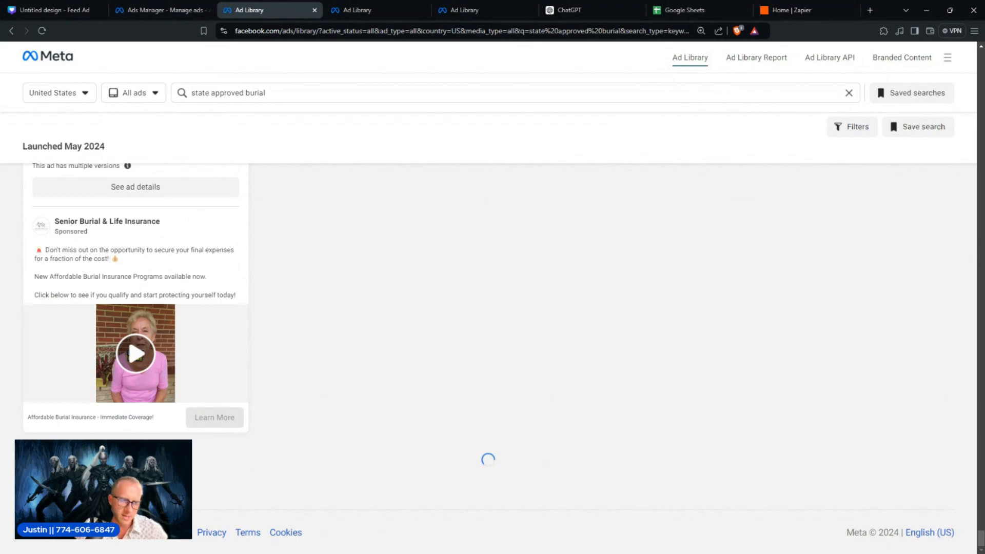
- Go back to the July 2024 launches and look through the active ads for a longer-running one to study
scroll(172, 396, up, 2)
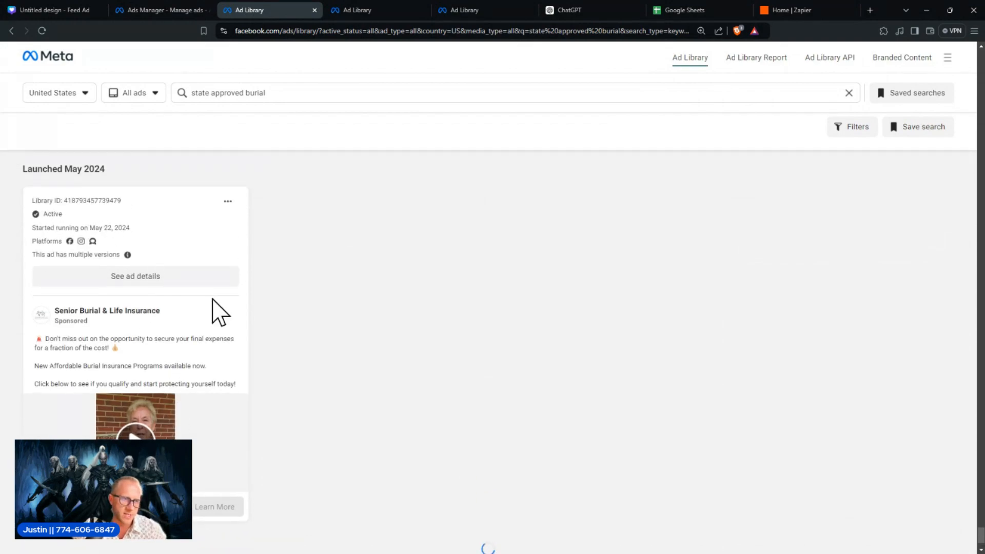
scroll(214, 321, up, 8)
scroll(280, 390, up, 3)
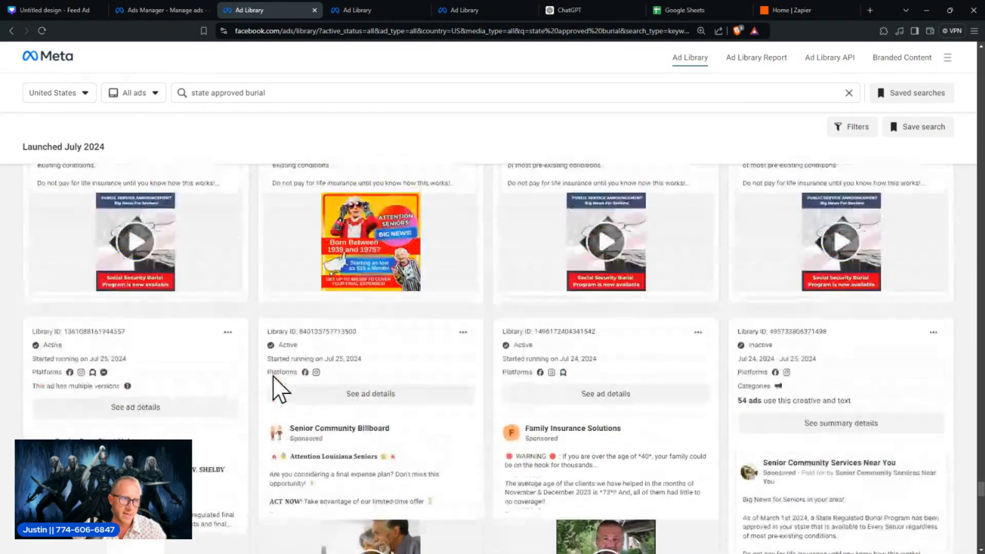
scroll(280, 390, down, 10)
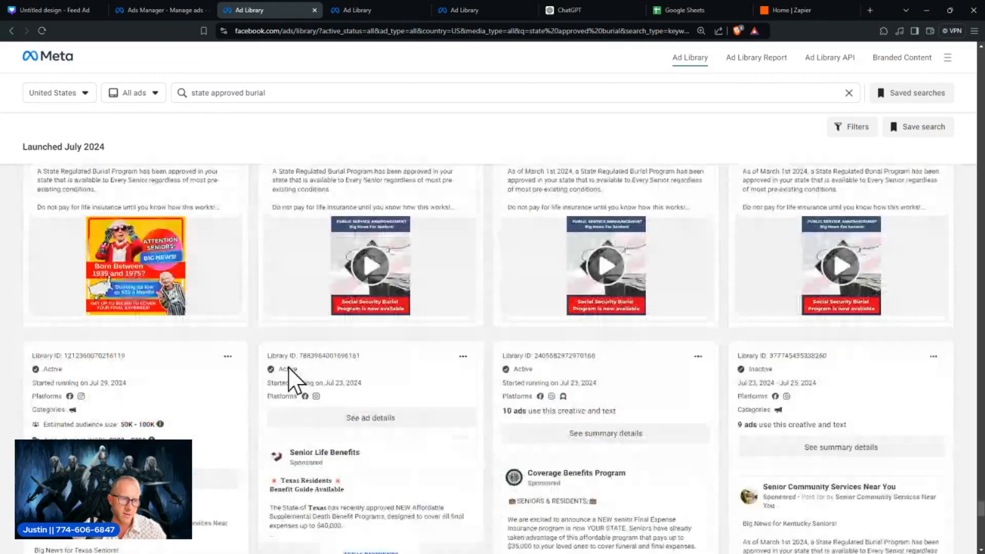
scroll(291, 375, down, 6)
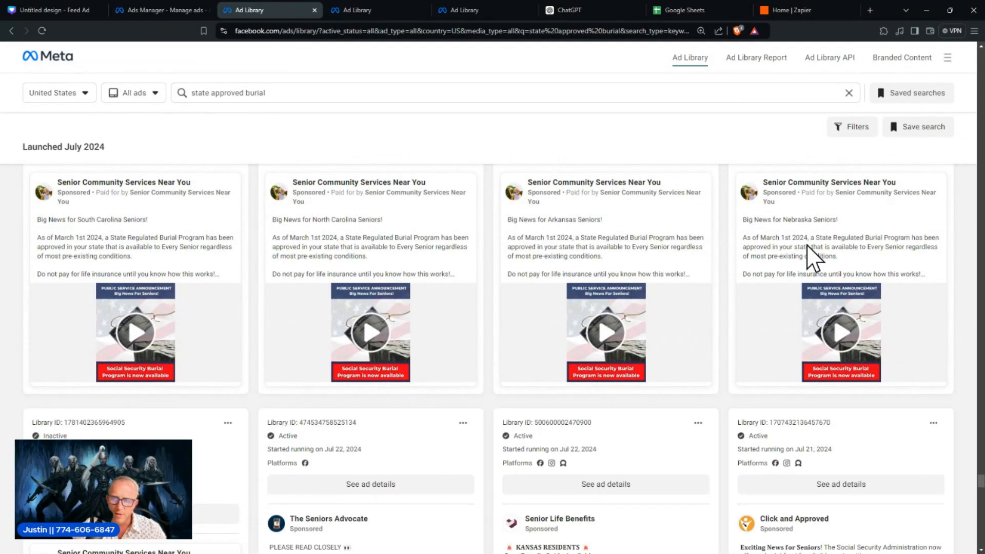
scroll(769, 297, down, 5)
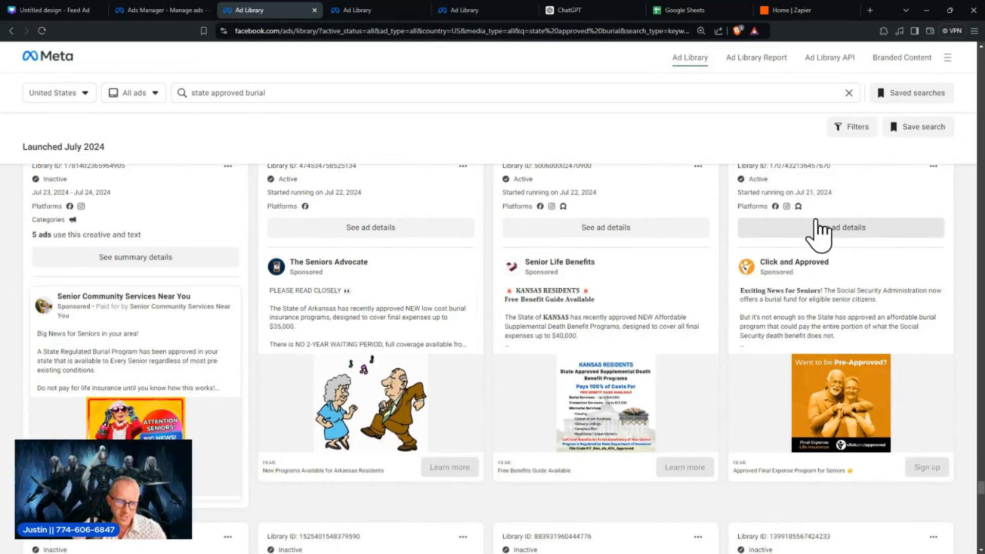
scroll(818, 231, down, 5)
scroll(803, 279, down, 5)
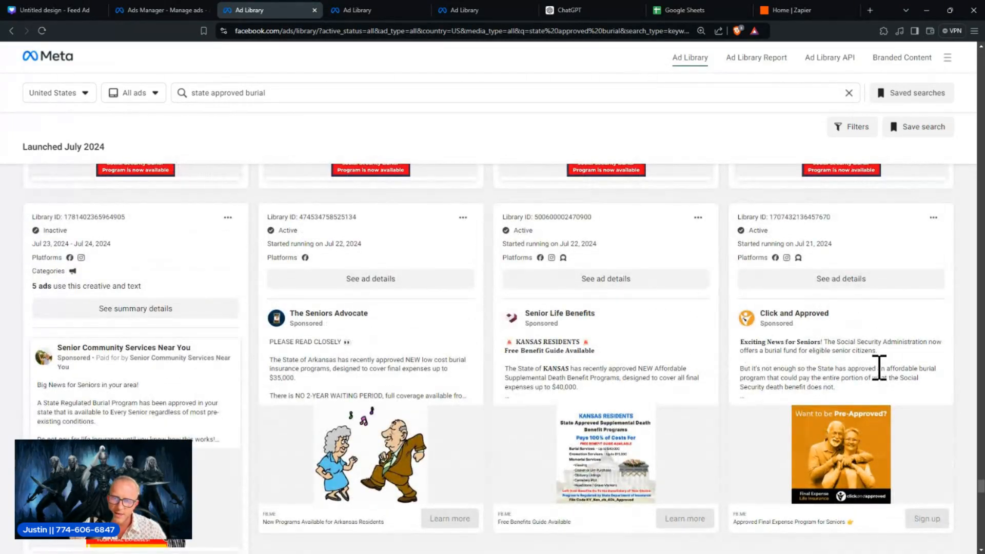
- View the Click and Approved ad's details, including its creative, the advertiser information and the full ad text
click(862, 279)
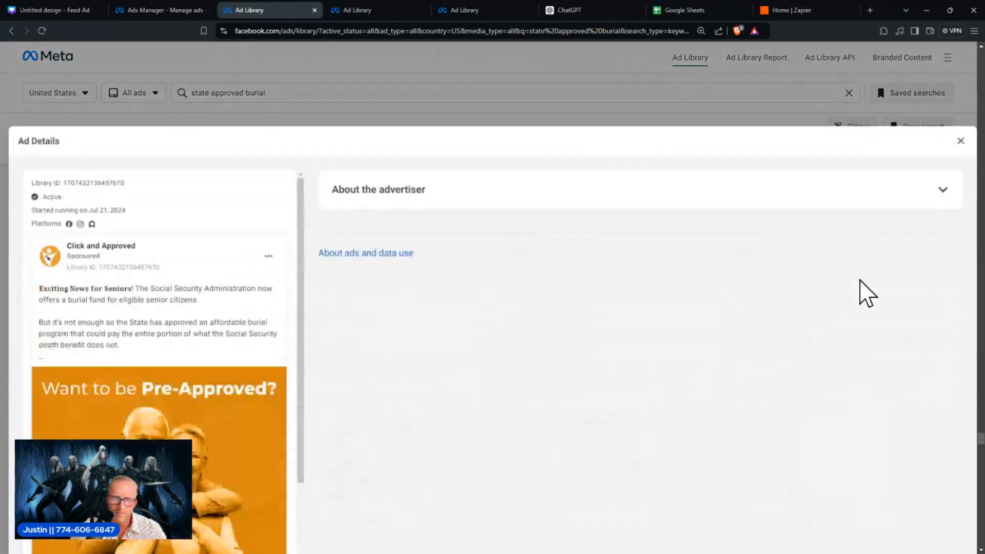
scroll(277, 241, down, 2)
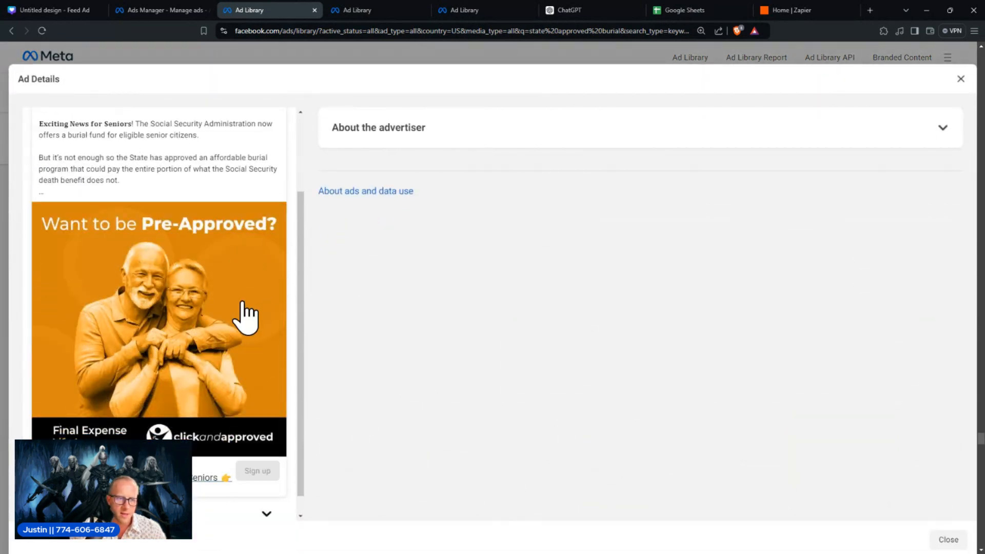
scroll(253, 315, down, 1)
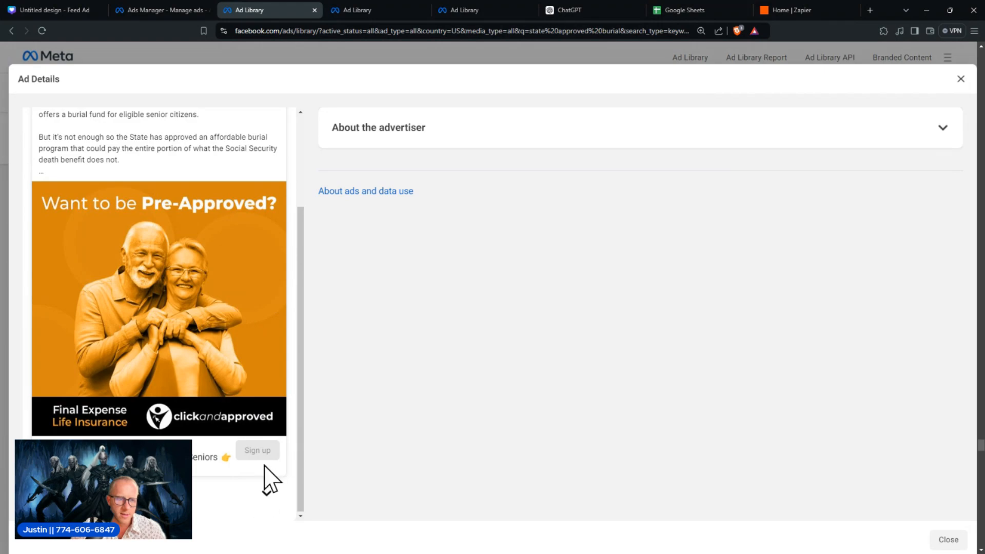
scroll(259, 407, up, 3)
click(416, 132)
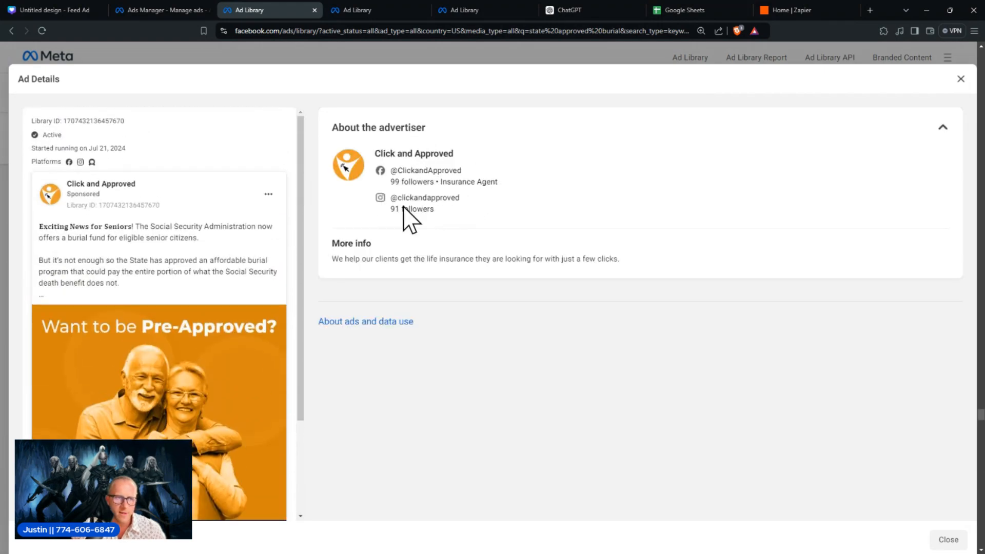
click(76, 294)
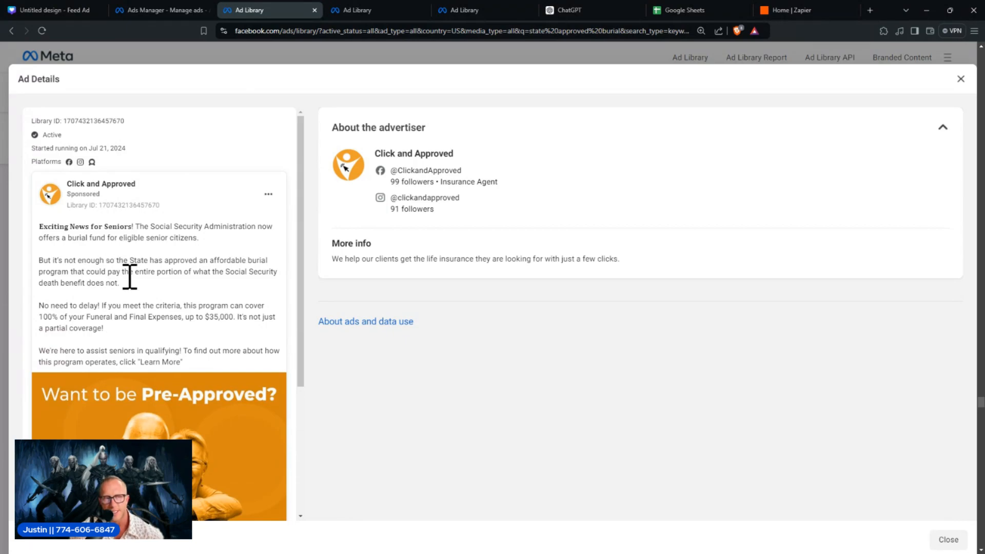
- Study the Click and Approved copy, highlighting "burial program" and the whole text, and close the ad details
drag(265, 265, 75, 272)
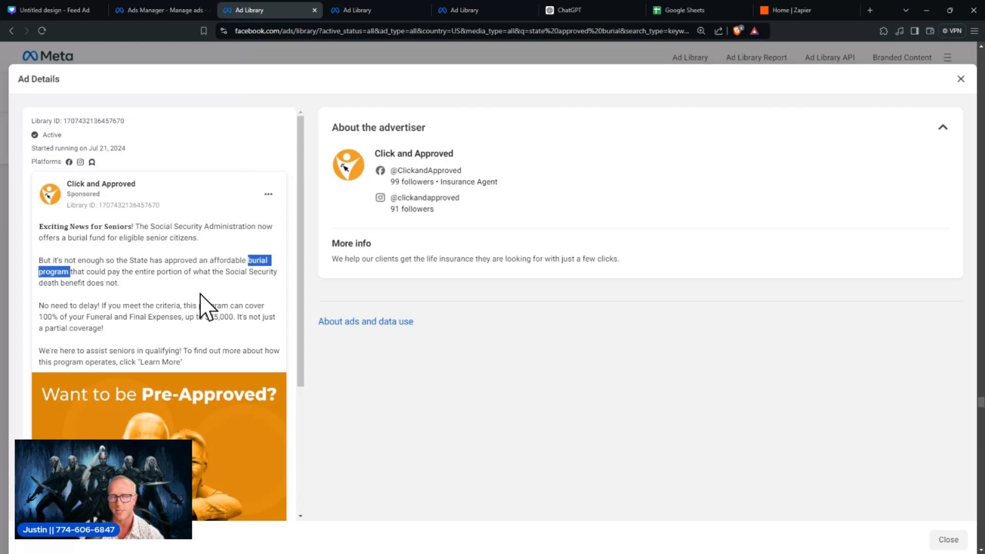
drag(144, 306, 134, 318)
click(215, 360)
drag(213, 359, 49, 227)
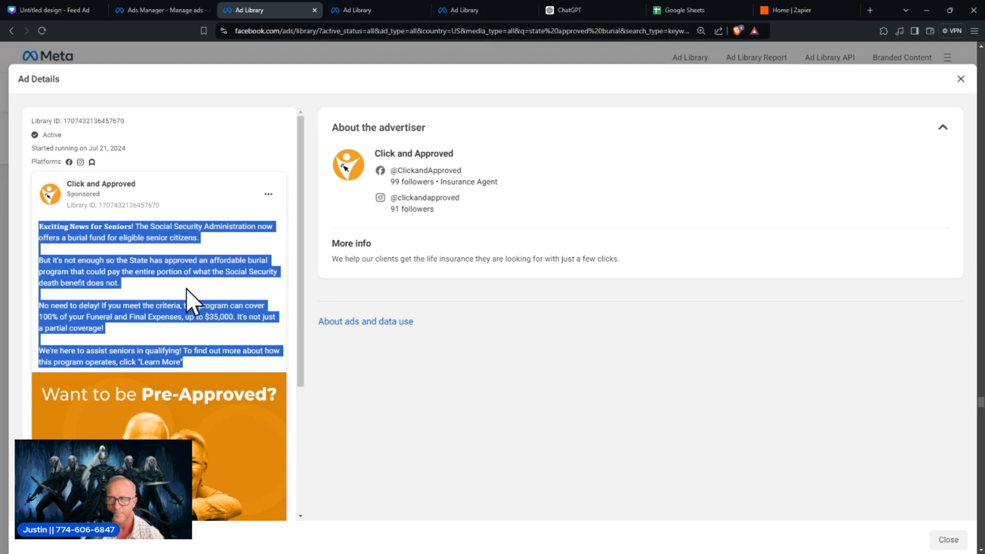
click(107, 283)
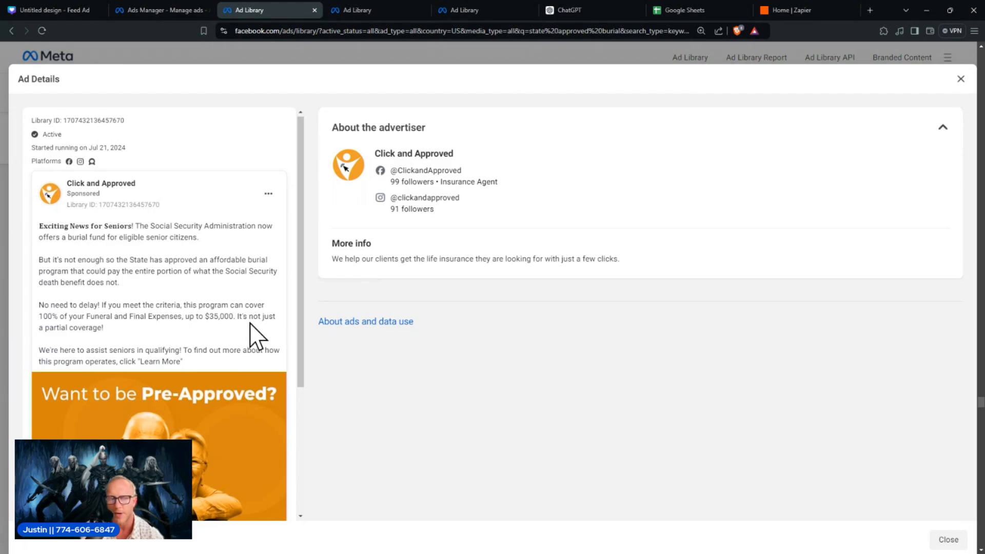
scroll(252, 339, down, 4)
click(961, 79)
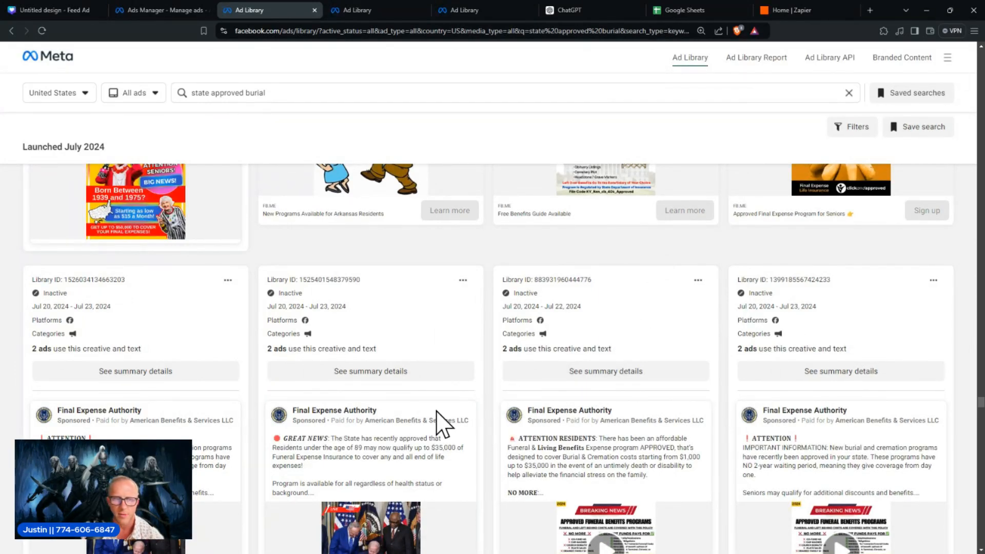
- Check the summary data of the inactive Final Expense Authority "ATTENTION" ad with a Breaking News video, and close it
click(796, 373)
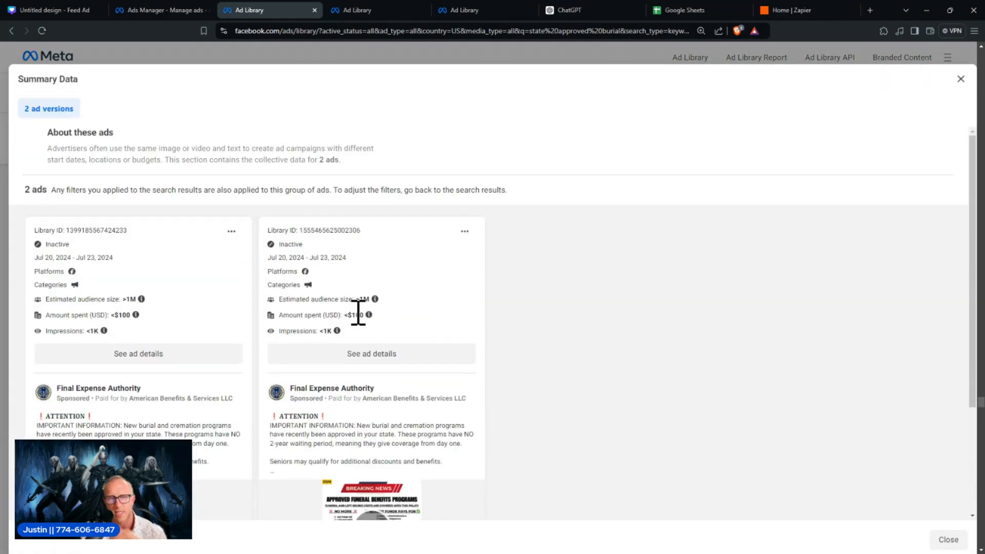
click(963, 81)
- View The Seniors Advocate's Arkansas ad details, expand its full text and highlight the body copy down to the call to action
scroll(429, 301, up, 5)
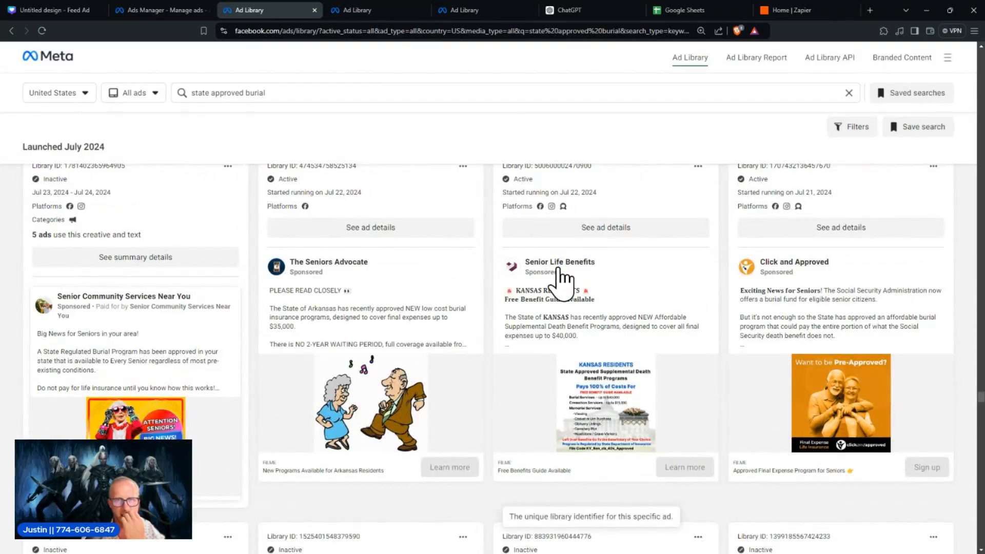
scroll(433, 337, up, 2)
click(412, 332)
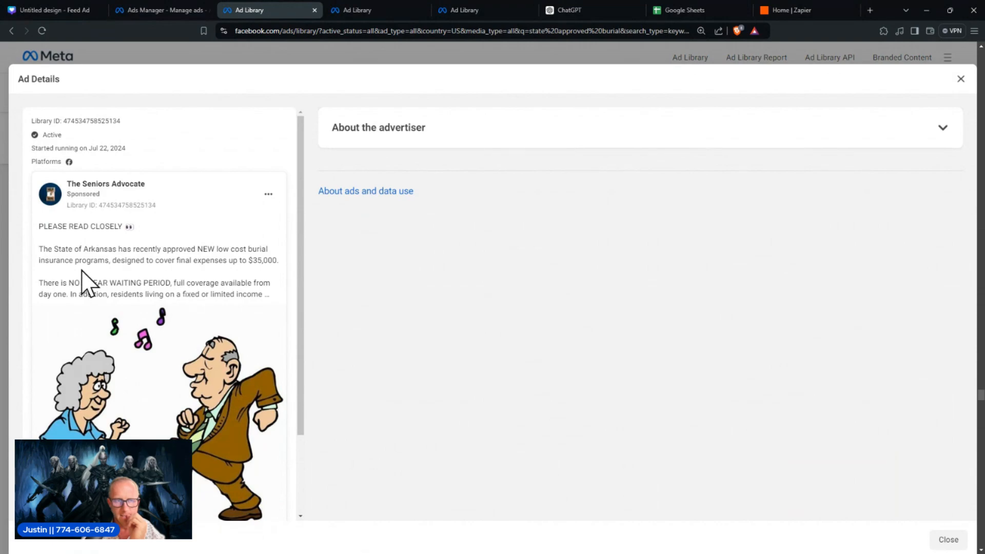
click(147, 280)
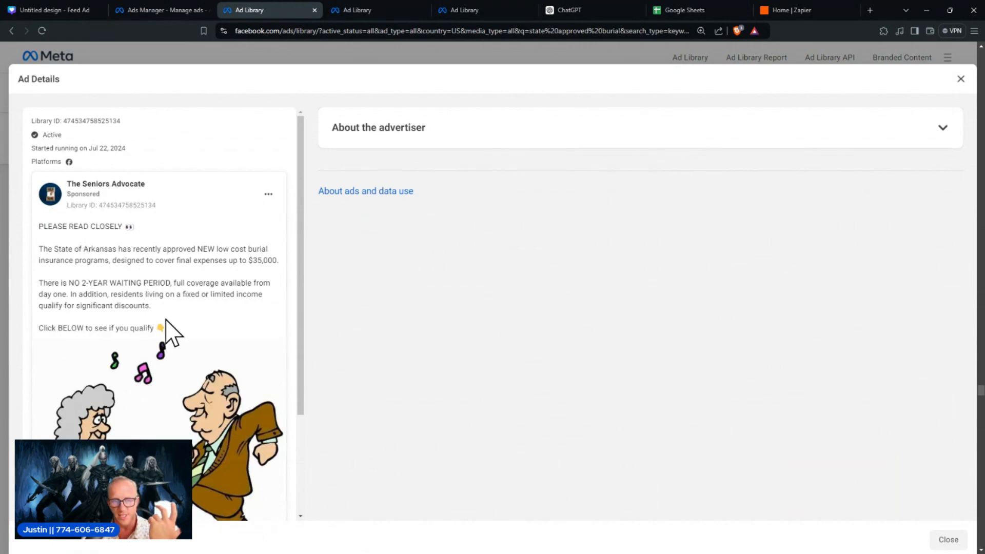
drag(167, 329, 49, 254)
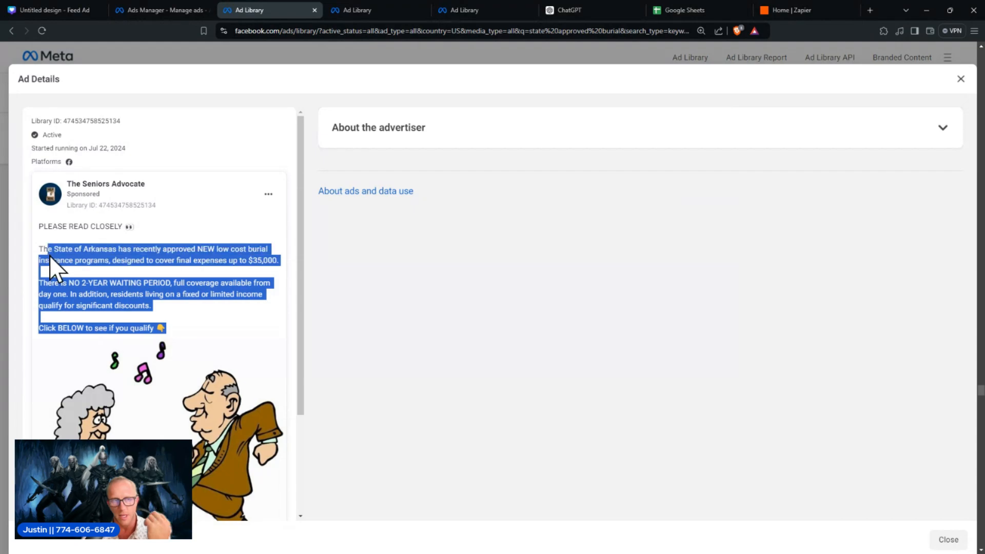
- Highlight The Seniors Advocate's Arkansas ad copy from "PLEASE READ CLOSELY" through the call to action, and close the ad details
click(50, 256)
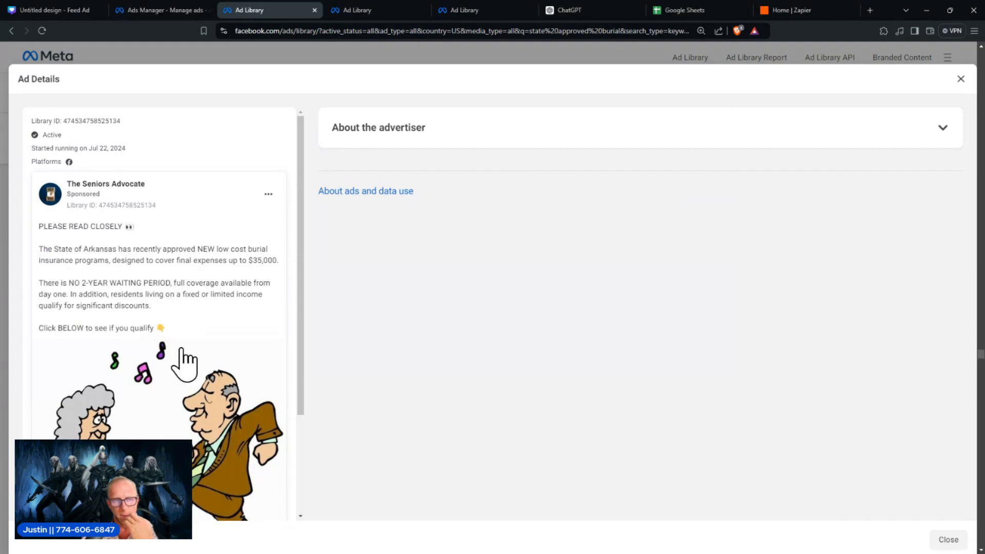
drag(167, 329, 46, 231)
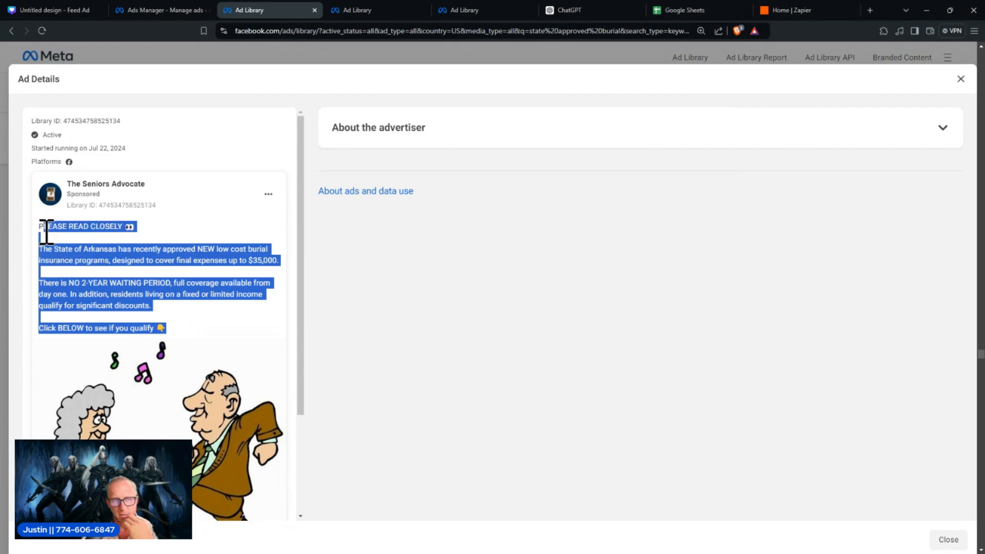
click(62, 255)
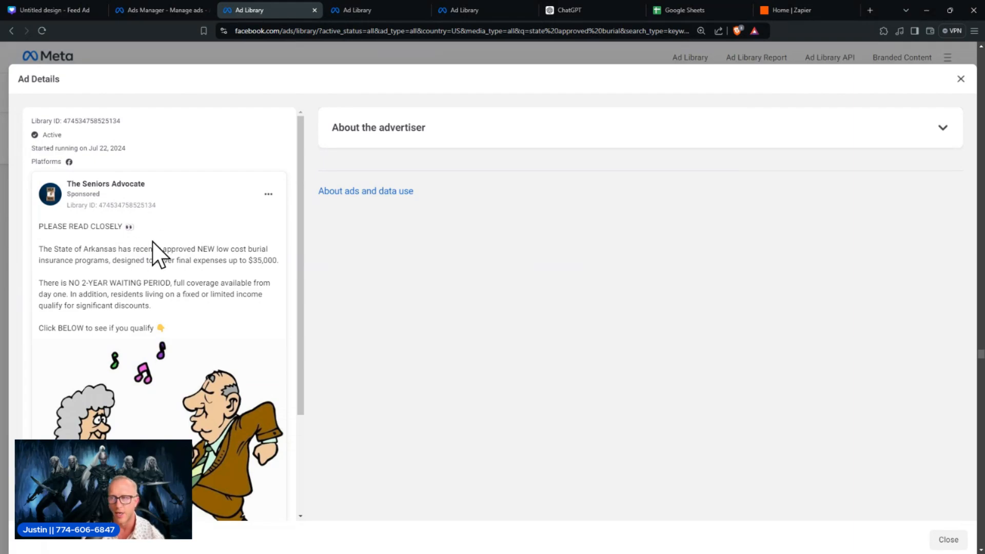
click(961, 80)
- Look through the July 2024 "state approved burial" results, comparing the run dates and creatives of the Final Expense Authority ads
scroll(436, 319, down, 10)
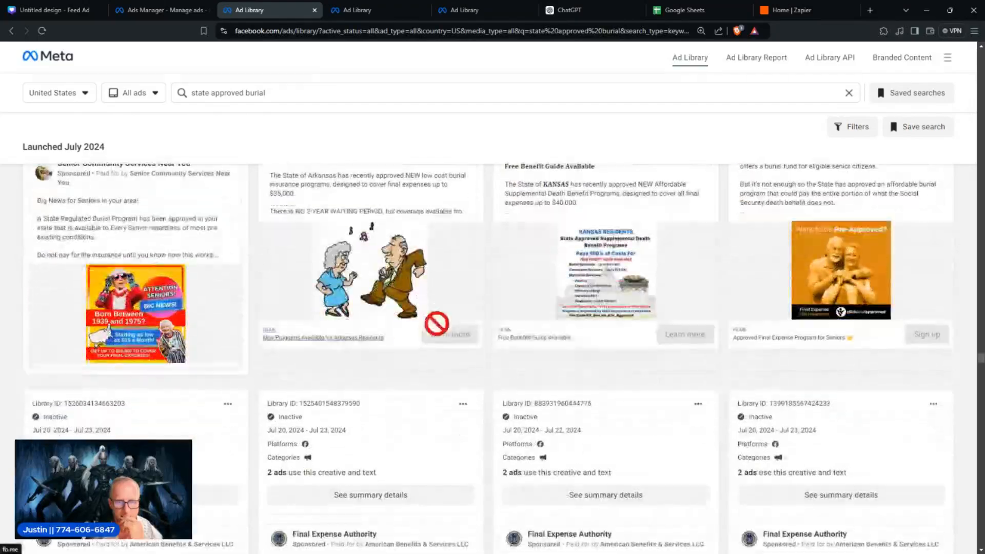
scroll(446, 334, up, 6)
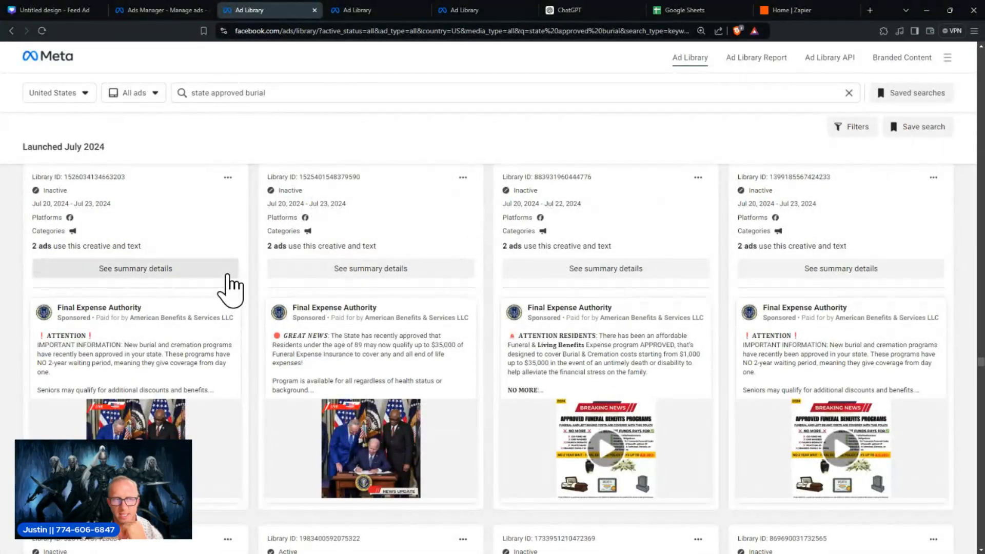
scroll(252, 313, down, 10)
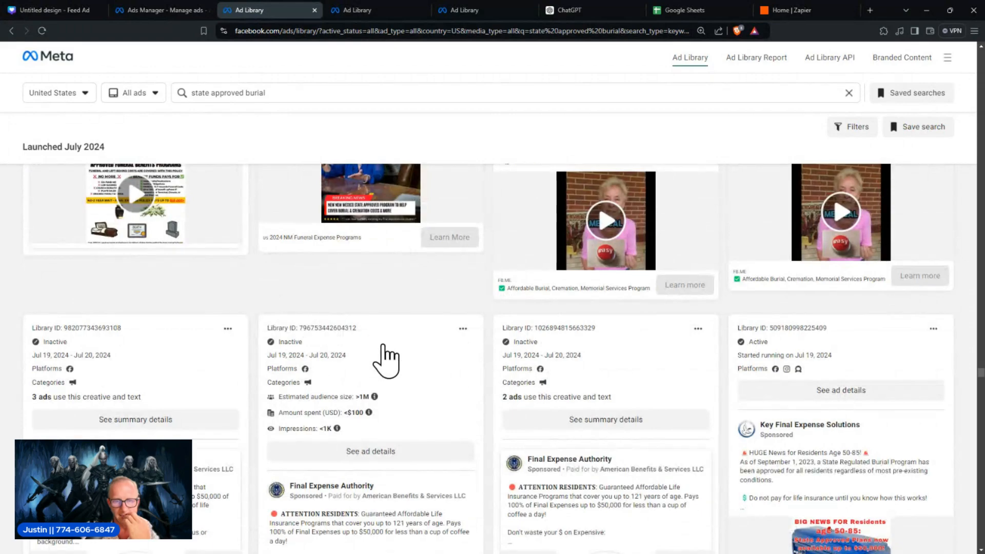
scroll(417, 372, down, 5)
scroll(421, 371, up, 1)
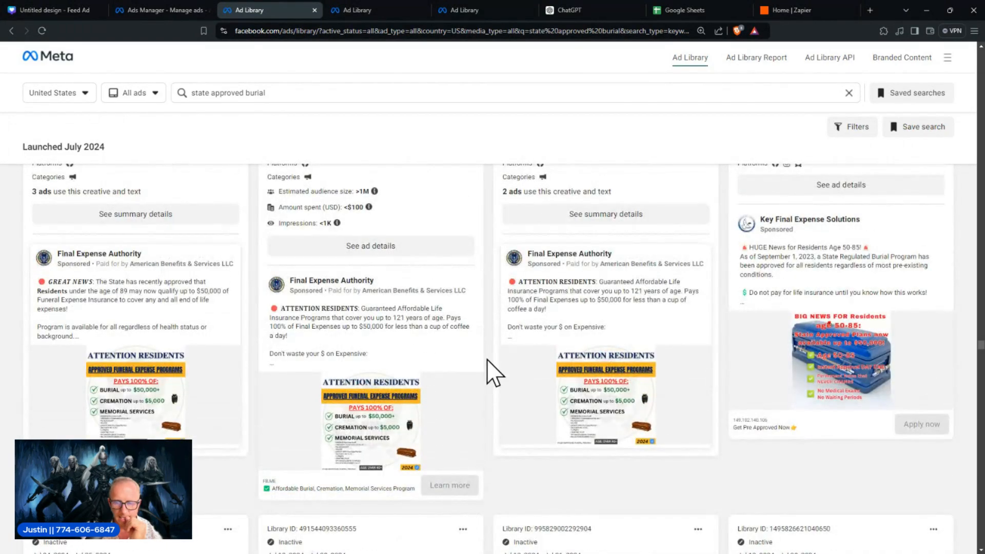
scroll(485, 370, down, 5)
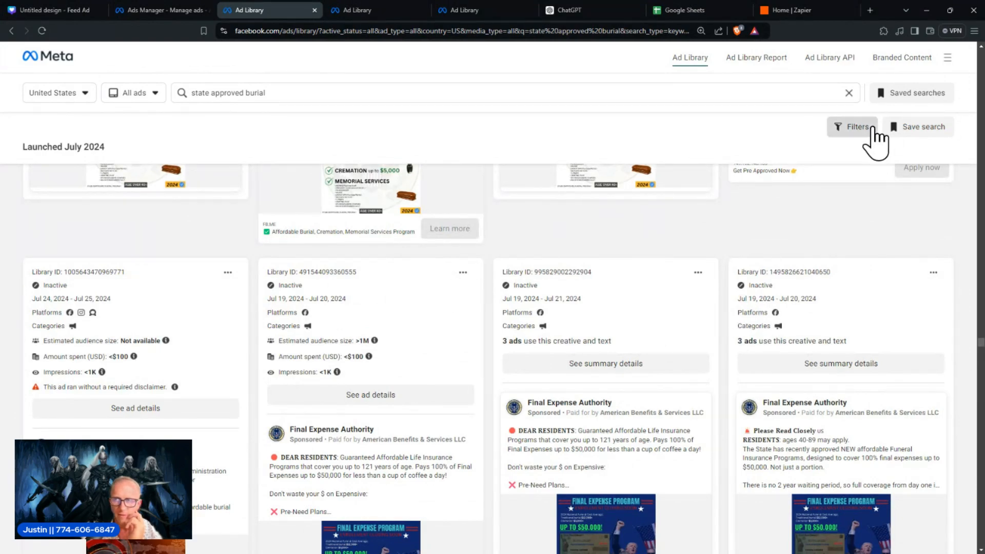
- Filter the "state approved burial" results by active status to inactive ads only, and close the filter dialog
click(854, 128)
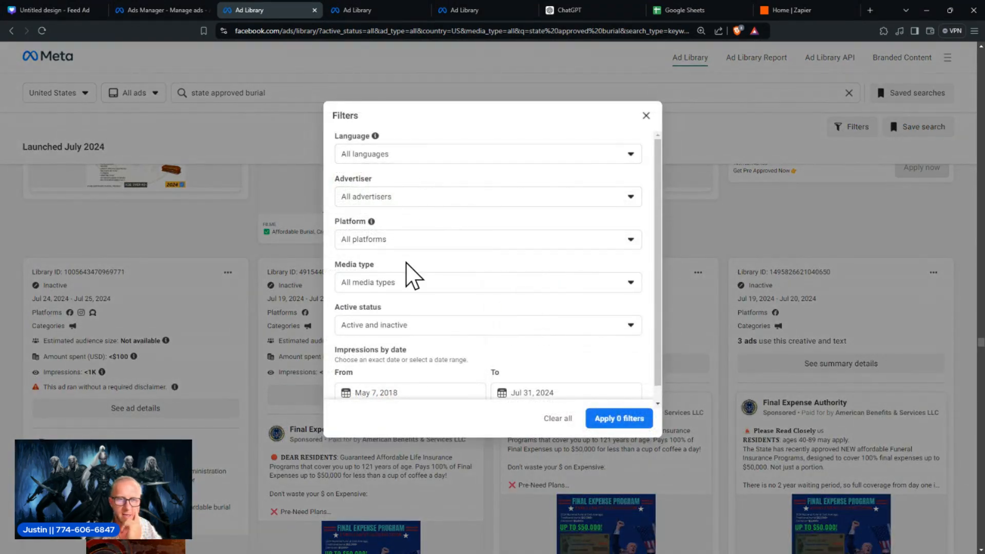
scroll(451, 283, down, 1)
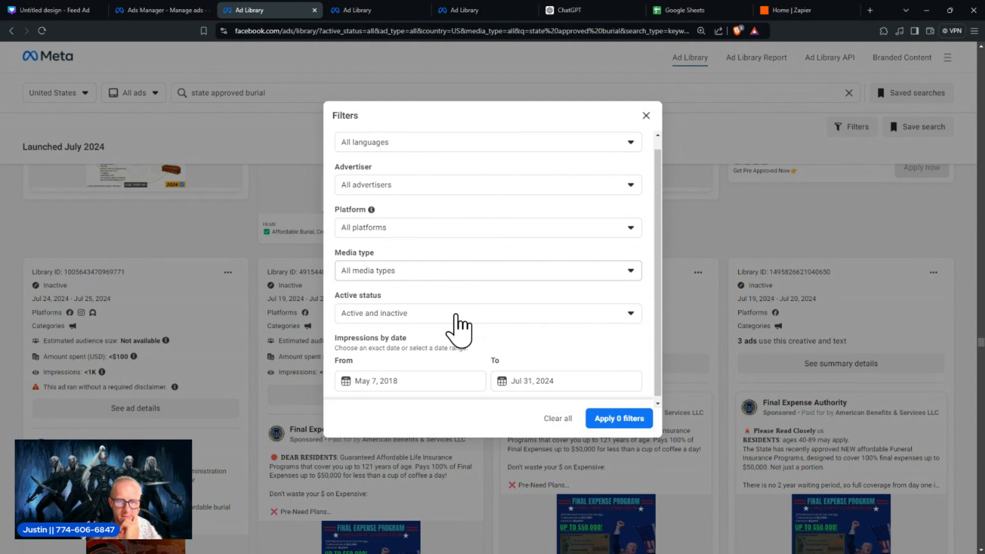
scroll(416, 324, down, 2)
click(406, 312)
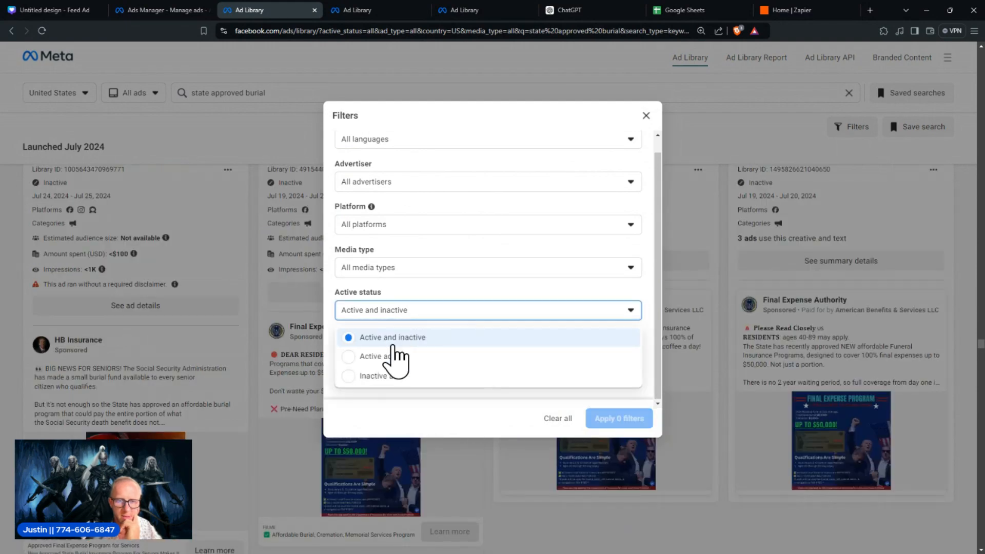
click(383, 377)
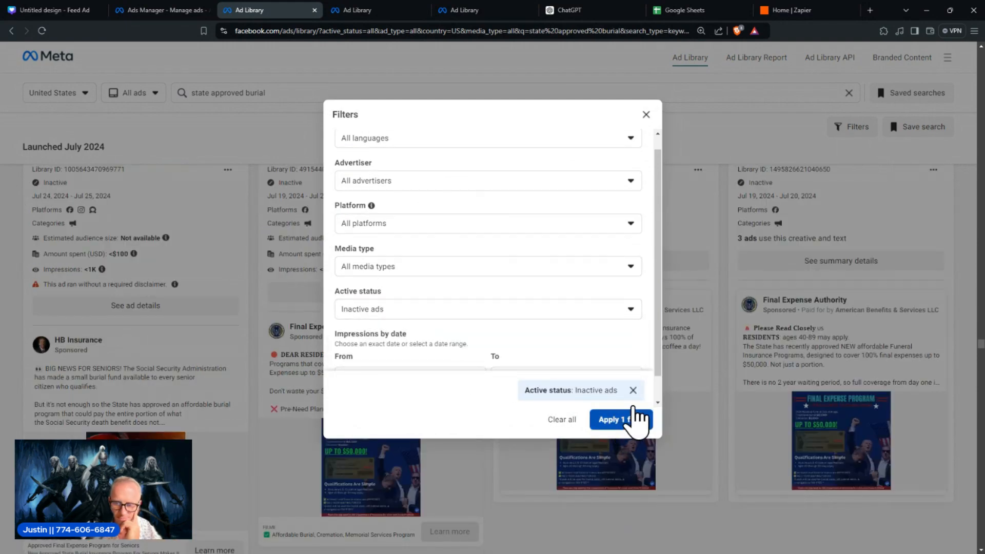
click(620, 420)
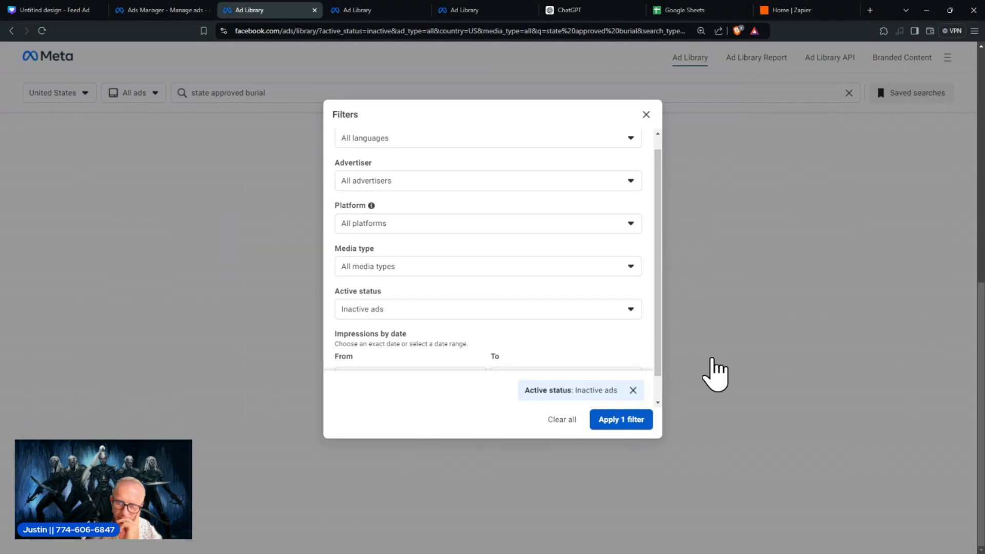
click(646, 114)
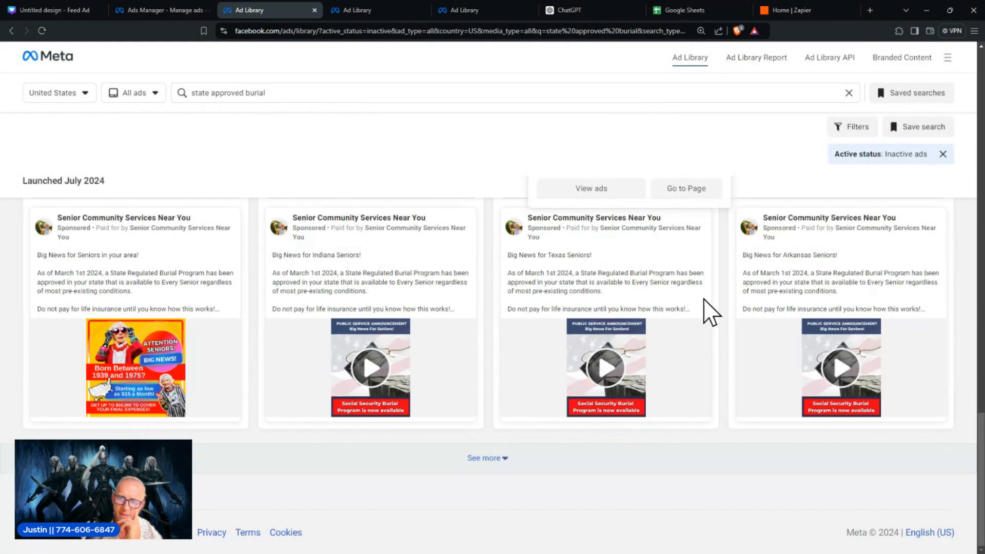
- View the Nevada Seniors ad details from Senior Community Services Near You, checking its ad delivery and age and gender breakdown
scroll(713, 321, up, 10)
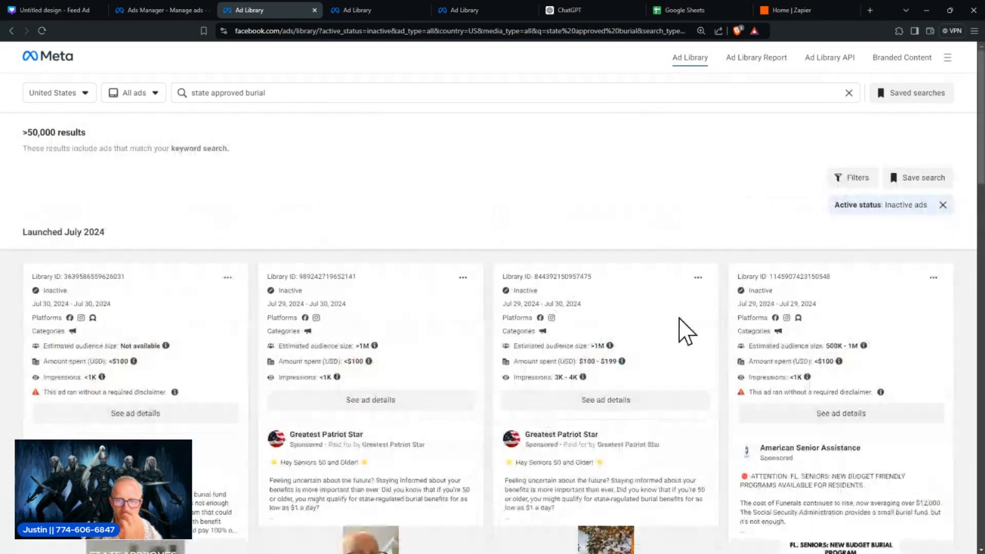
scroll(667, 318, down, 10)
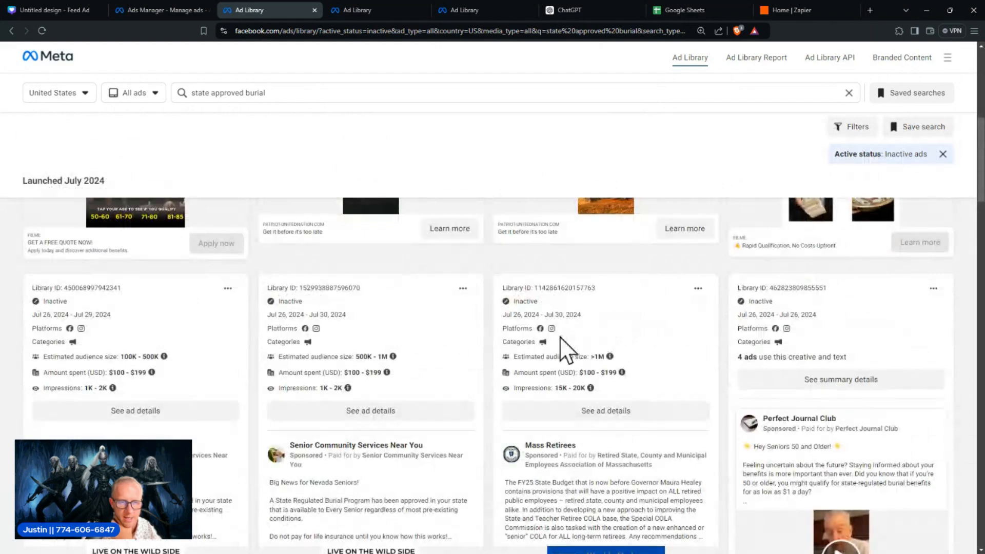
click(408, 412)
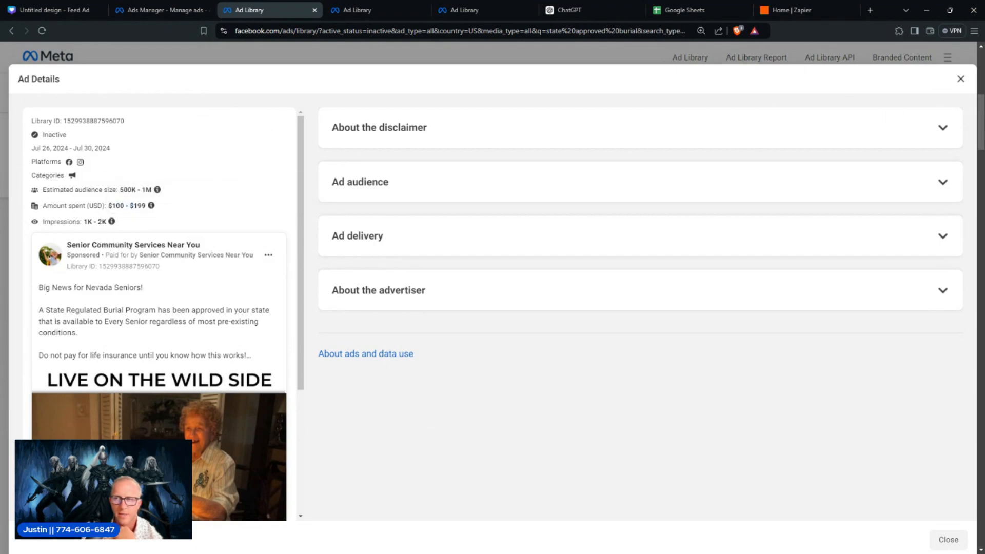
click(869, 234)
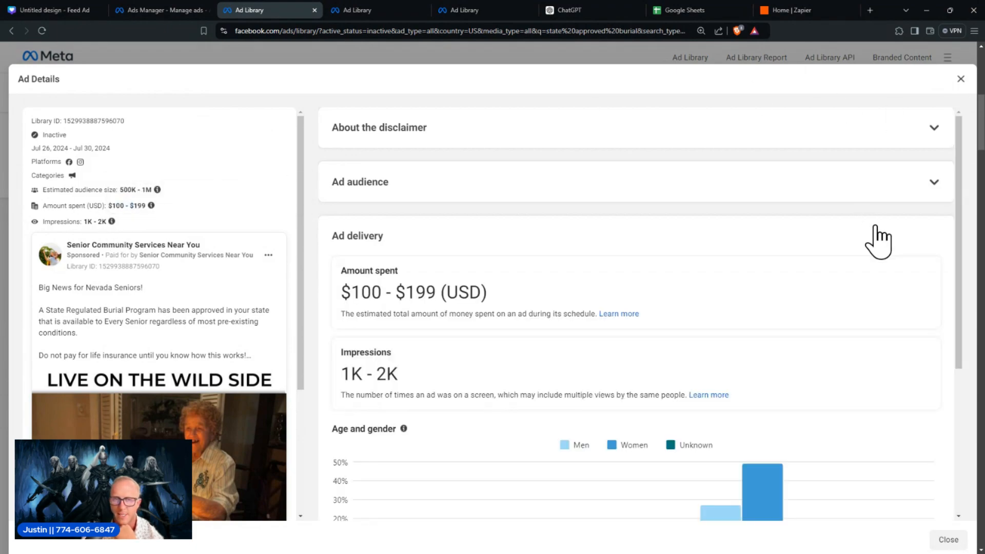
scroll(669, 351, down, 3)
scroll(888, 121, up, 3)
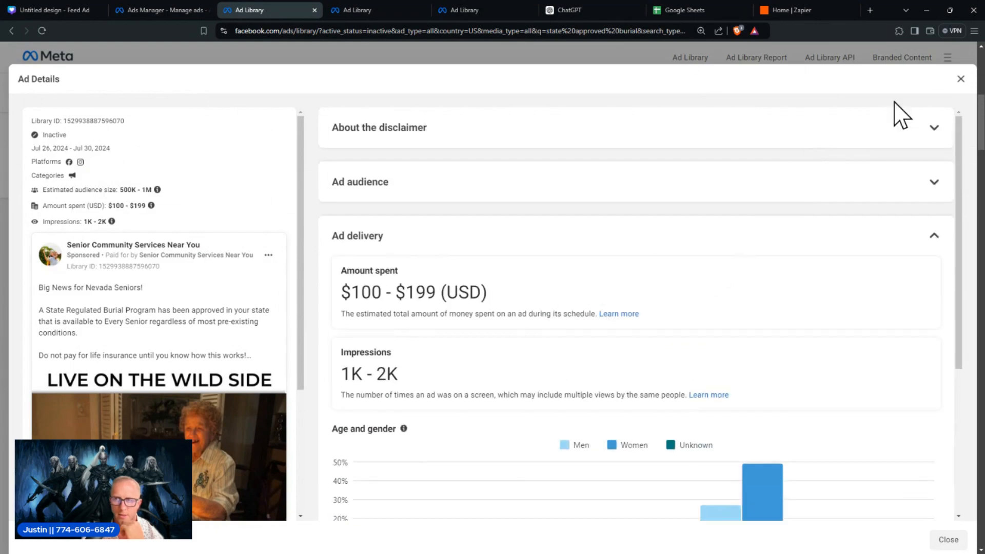
scroll(621, 456, down, 5)
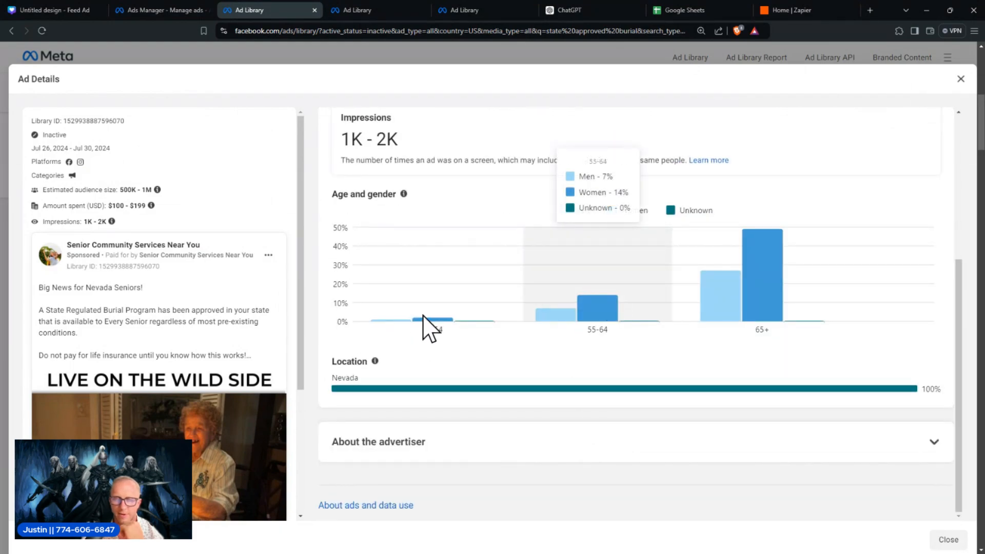
mouse_move(425, 320)
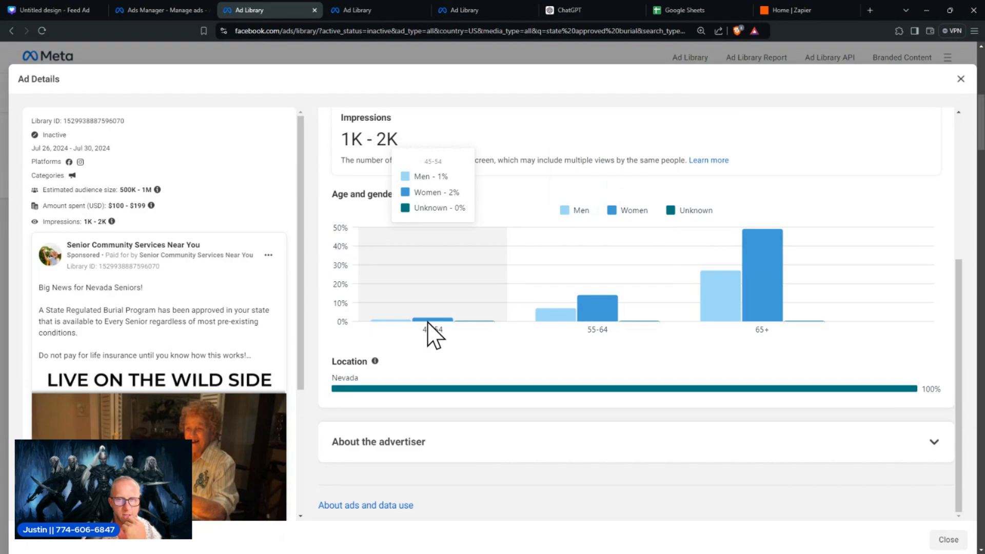
- Examine the Nevada ad's "Live on the Wild Side" creative down to its call to action, and close the ad details
scroll(135, 369, down, 1)
scroll(135, 368, down, 3)
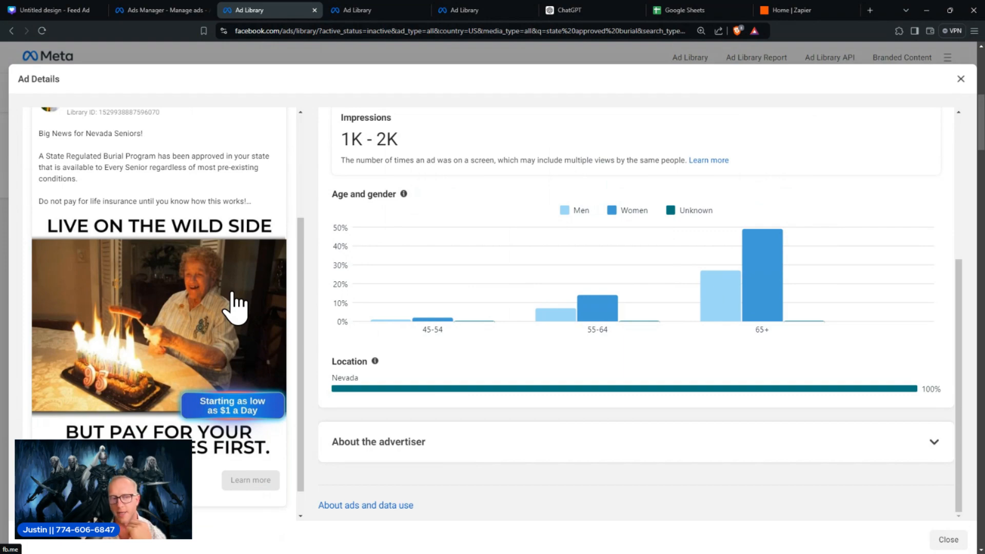
scroll(237, 308, down, 1)
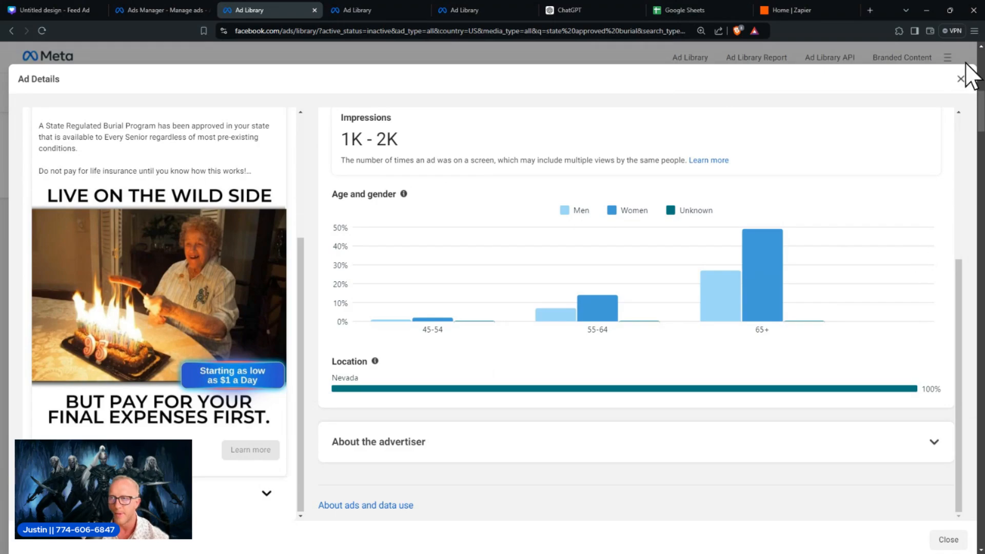
click(961, 79)
- Browse the inactive July 2024 ads, comparing their run dates and how many ads share the same creative and text
scroll(651, 378, down, 5)
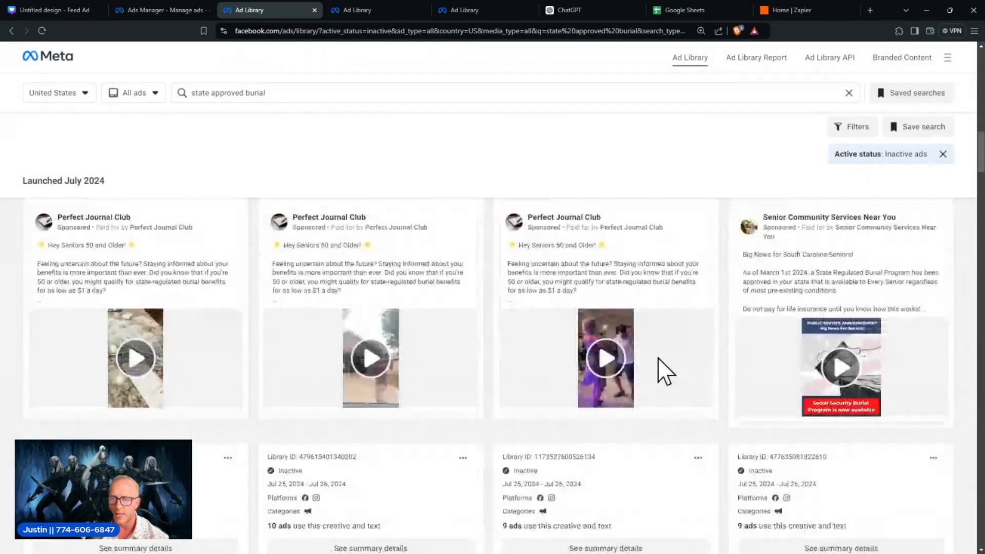
scroll(636, 272, down, 10)
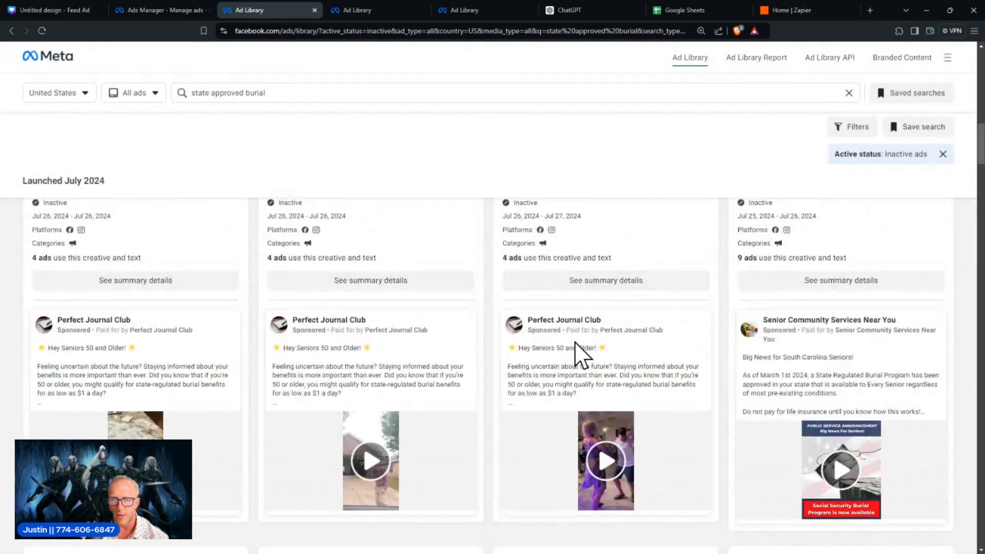
scroll(558, 349, up, 2)
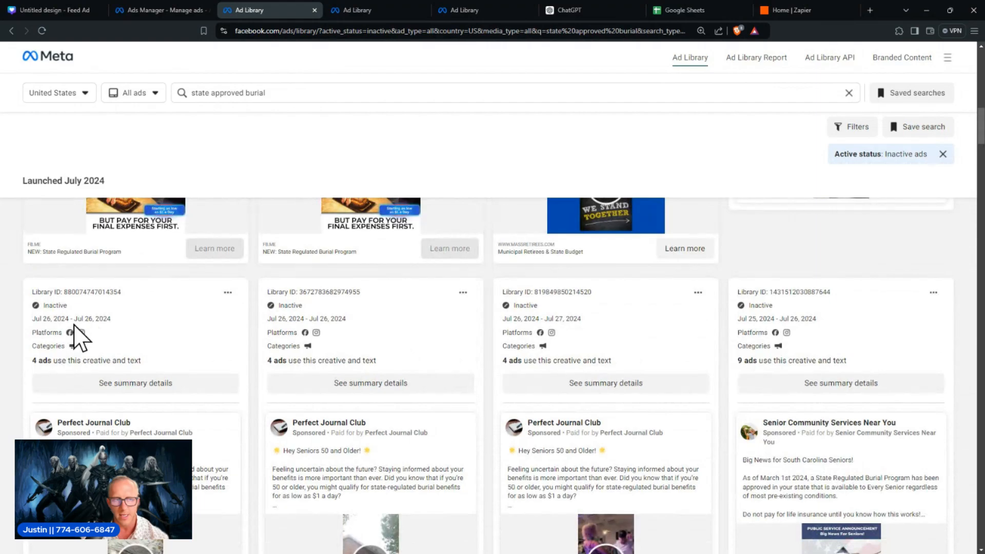
scroll(338, 367, down, 10)
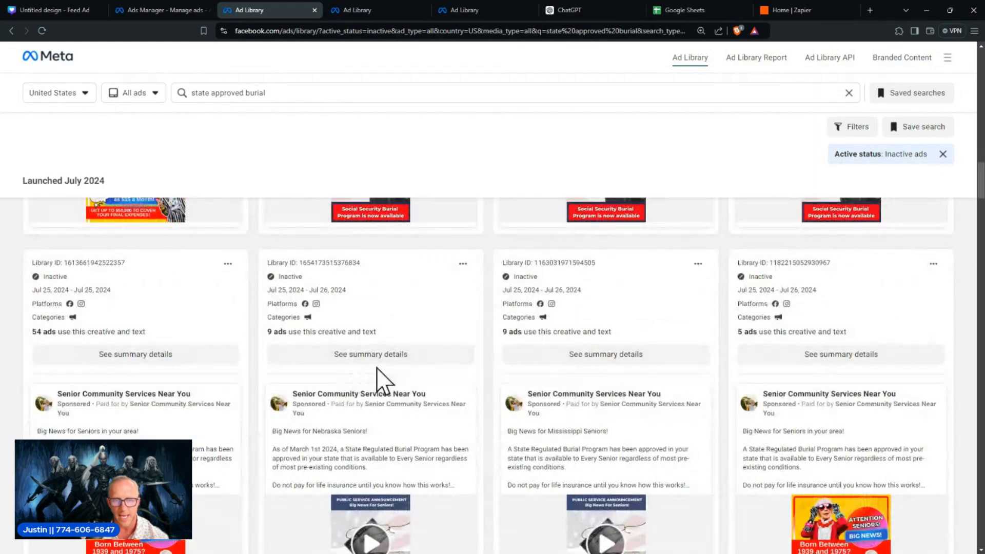
scroll(714, 318, down, 10)
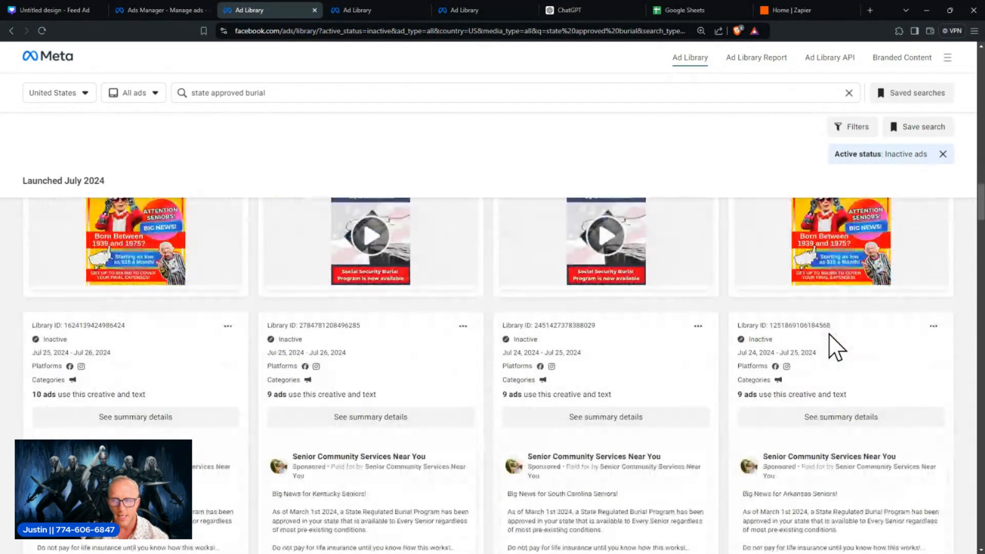
scroll(820, 359, down, 5)
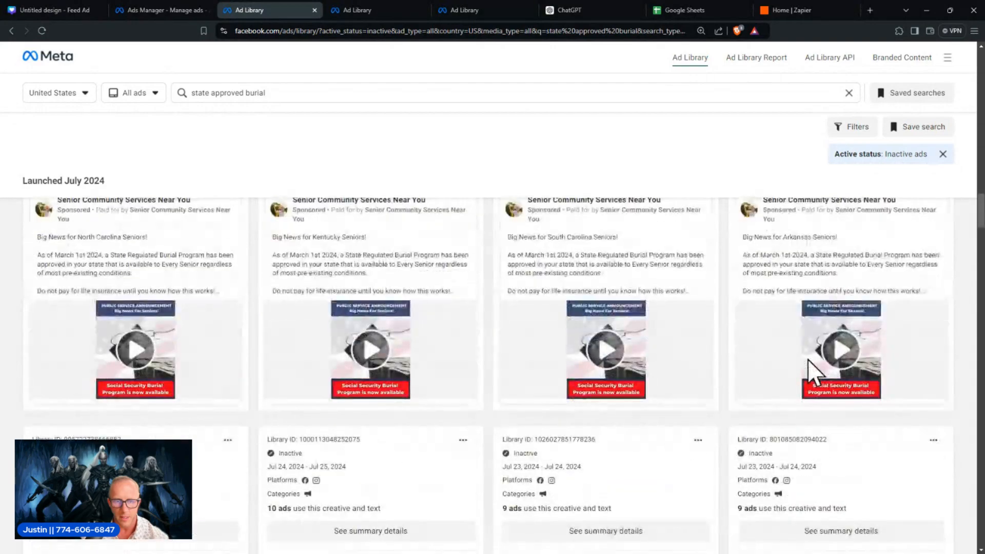
scroll(808, 359, down, 5)
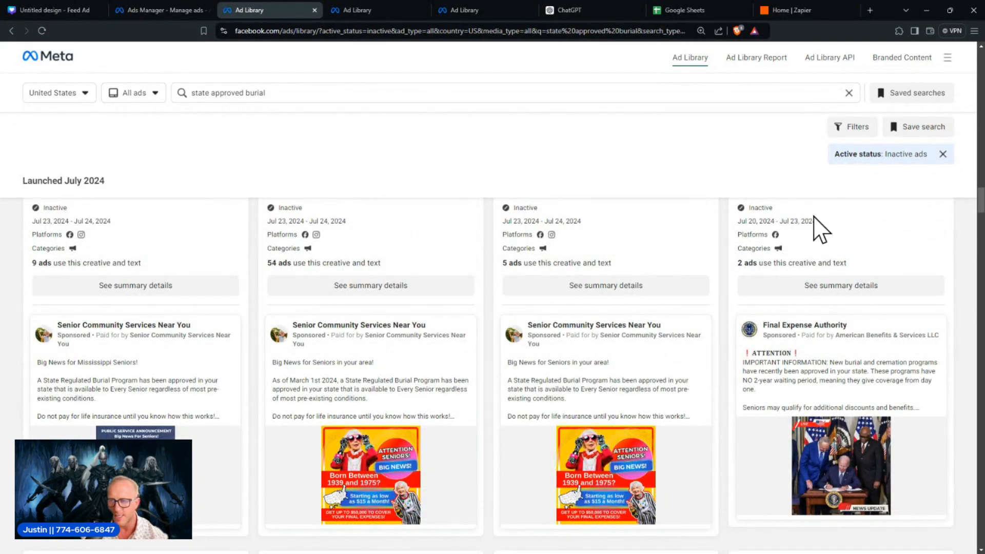
scroll(702, 337, down, 10)
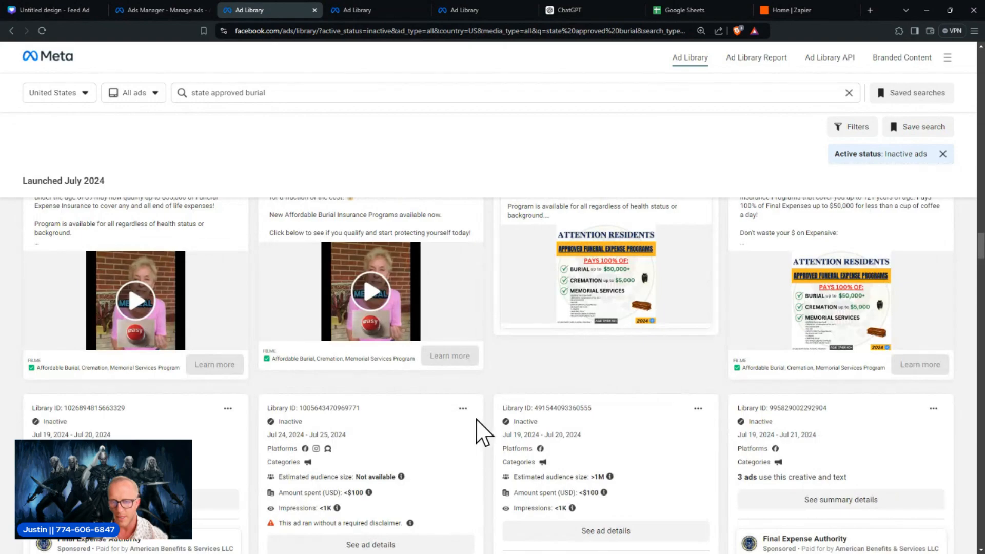
- Open the summary details of the inactive Senior Community Services Near You ad whose creative and text are used by 22 ads
scroll(585, 456, up, 2)
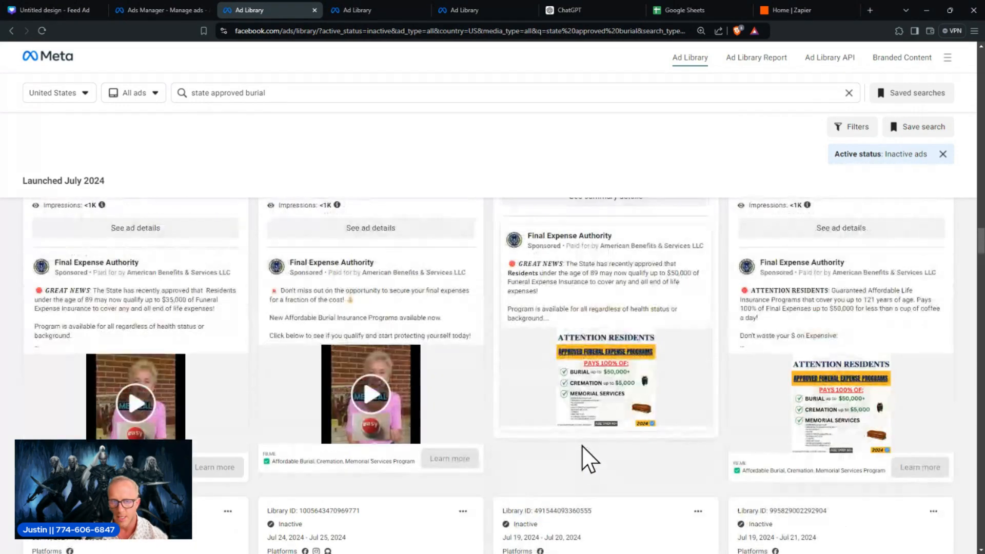
scroll(453, 459, down, 6)
scroll(513, 477, down, 7)
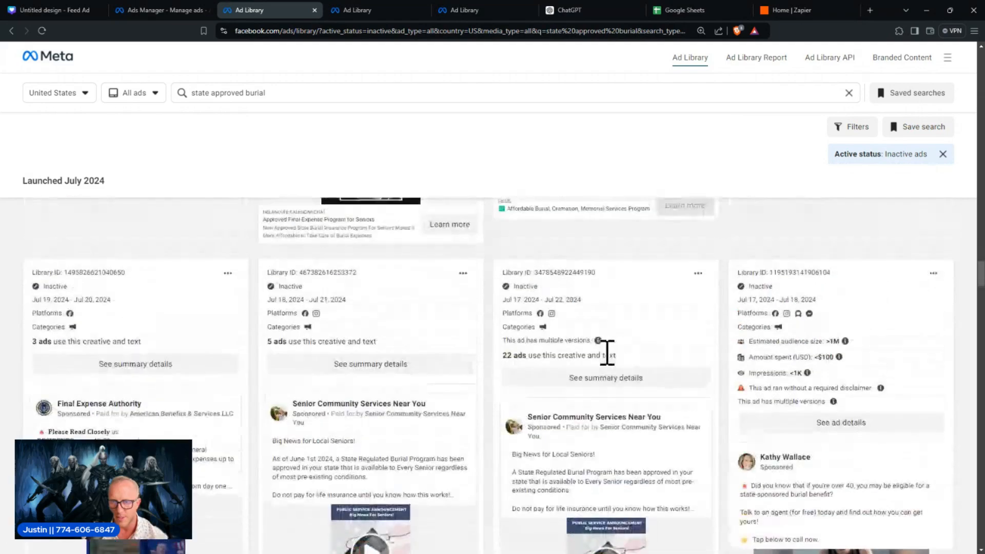
click(615, 381)
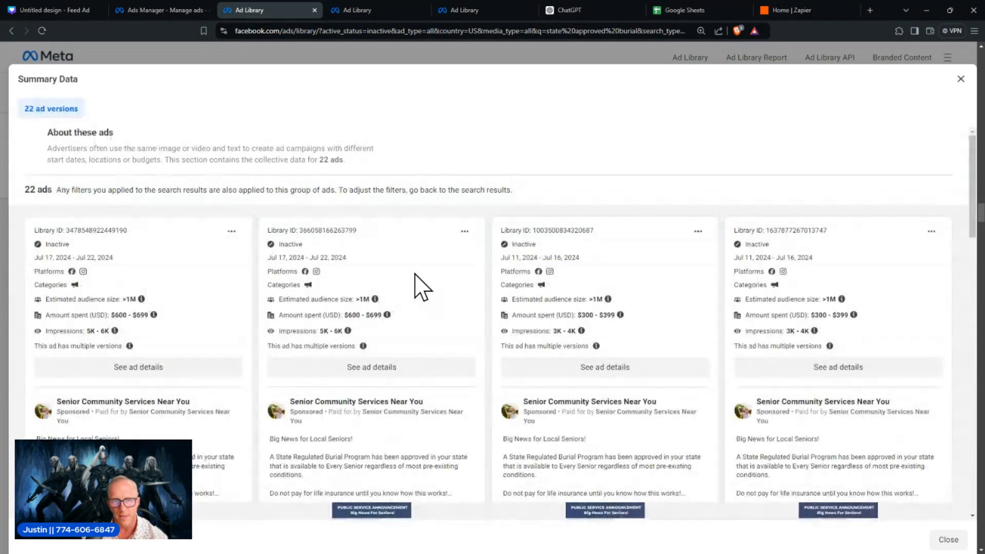
- Examine the Senior Community Services ad versions, comparing their run dates, amounts spent, impressions and video creatives
scroll(440, 328, down, 20)
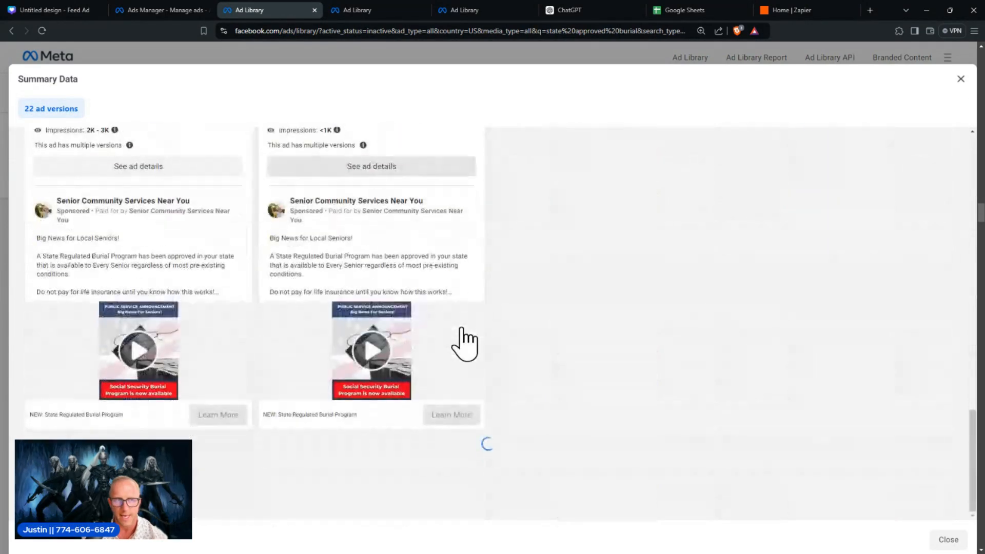
scroll(459, 330, up, 20)
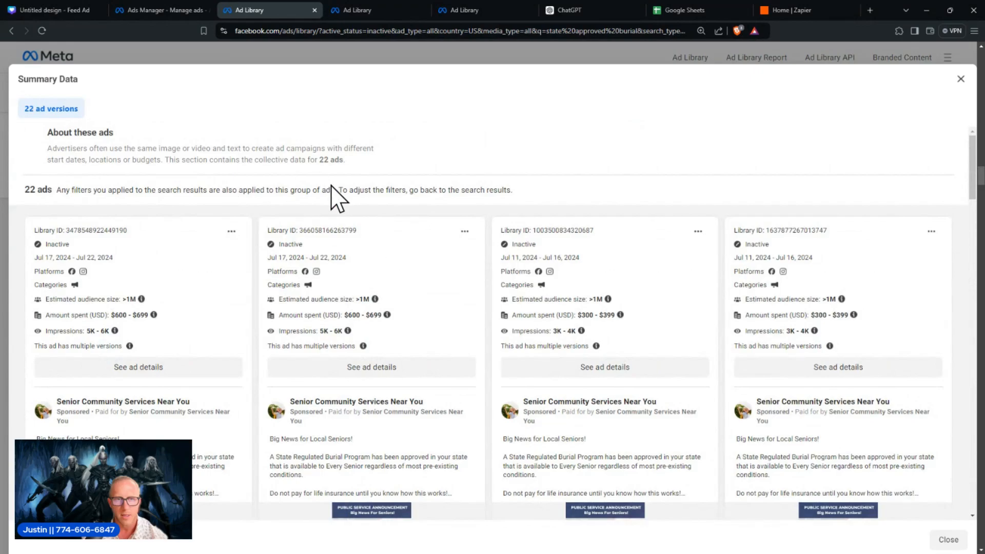
scroll(352, 220, down, 8)
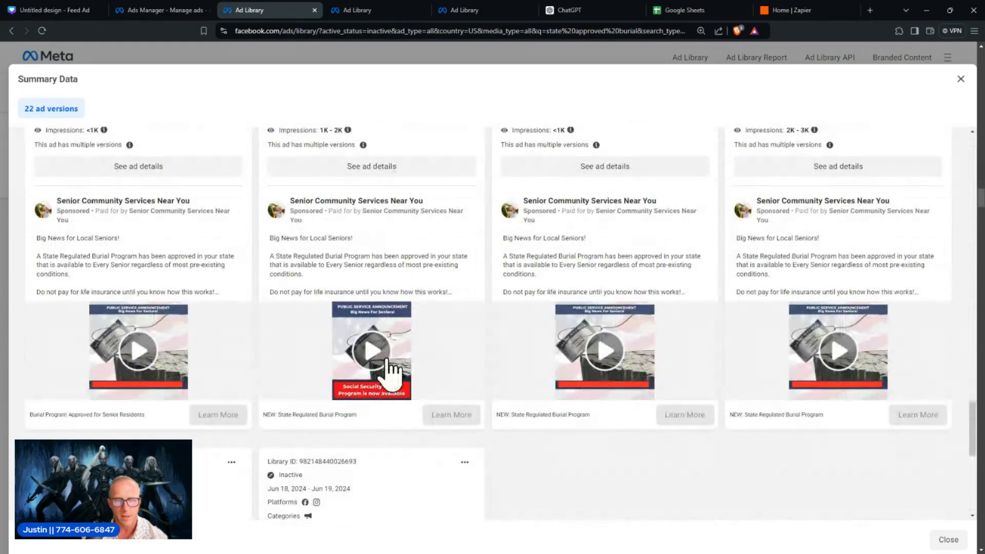
scroll(393, 375, down, 5)
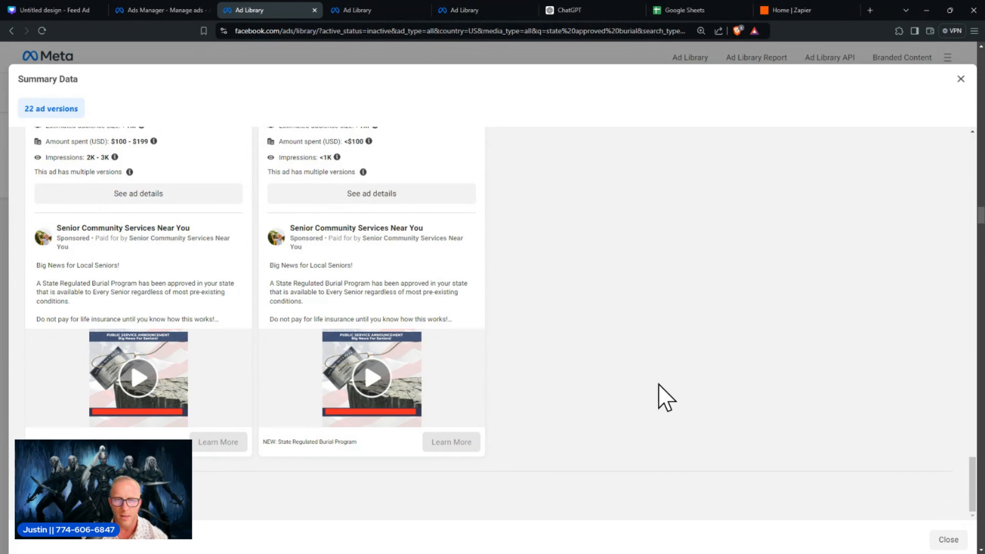
scroll(661, 385, up, 15)
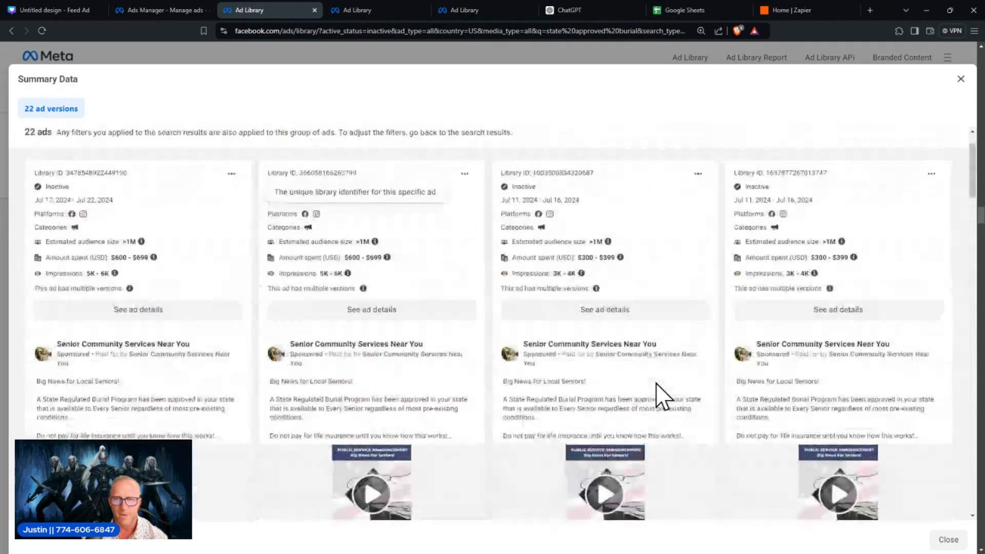
scroll(661, 395, up, 1)
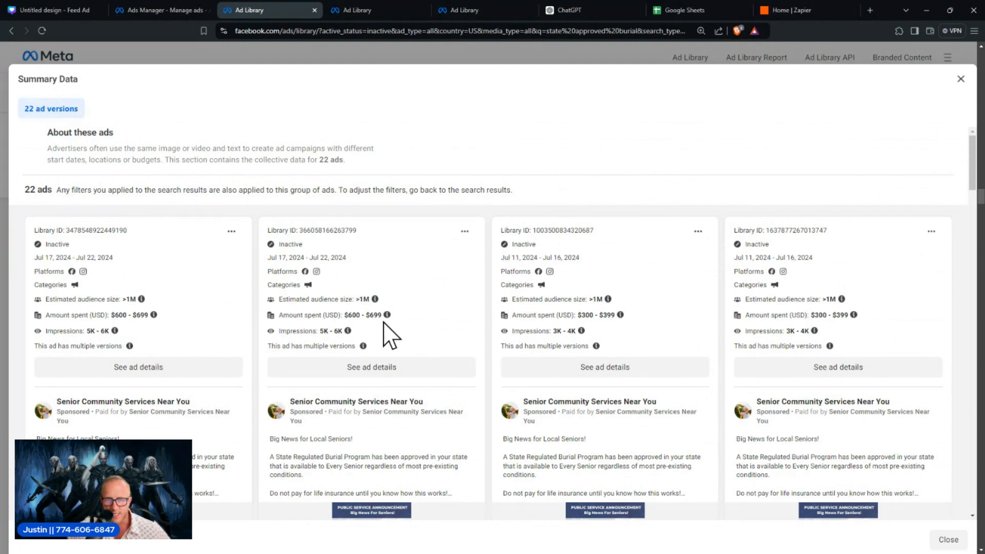
scroll(672, 338, down, 6)
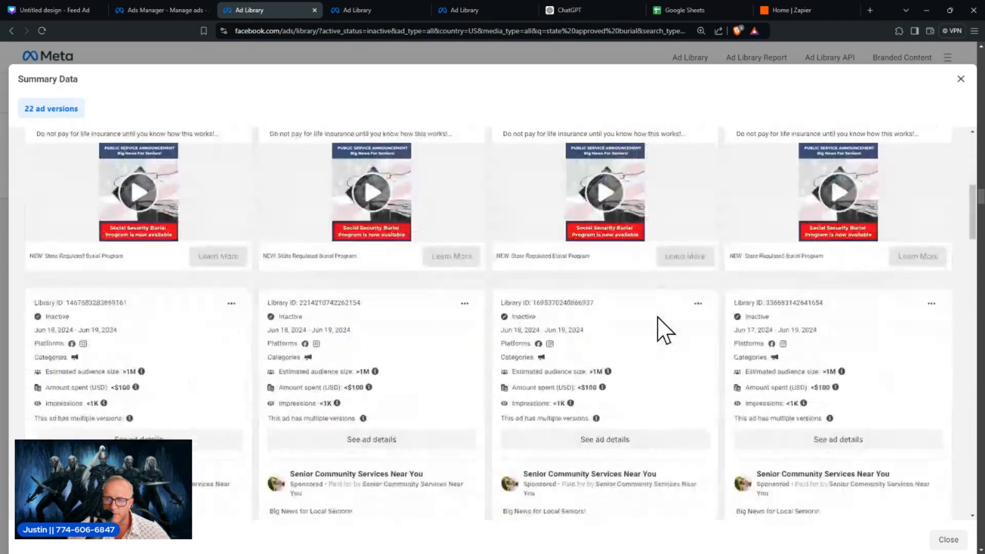
scroll(307, 379, up, 6)
- Expand the full text of the second July 17 – July 22 ad version and read its State Regulated Burial Program copy
mouse_move(439, 354)
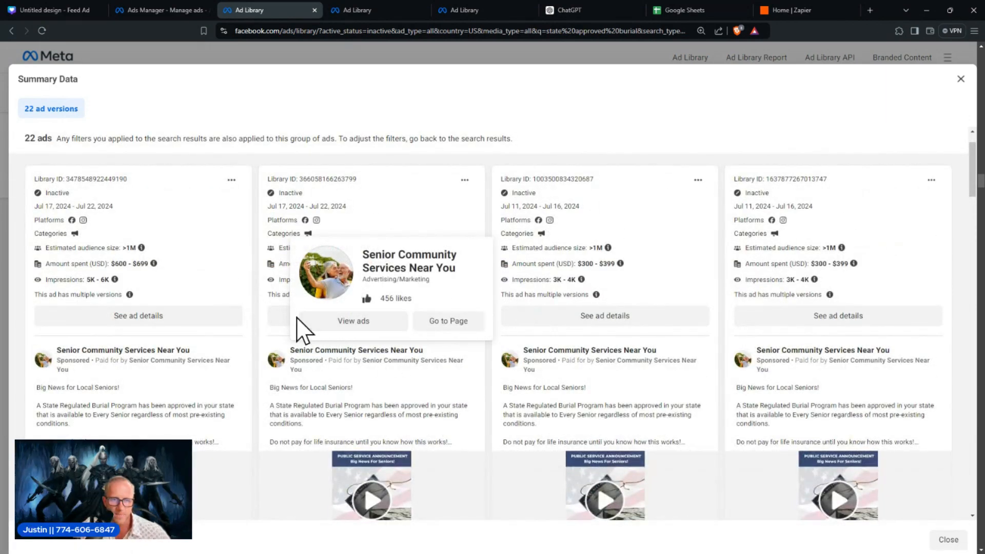
click(330, 414)
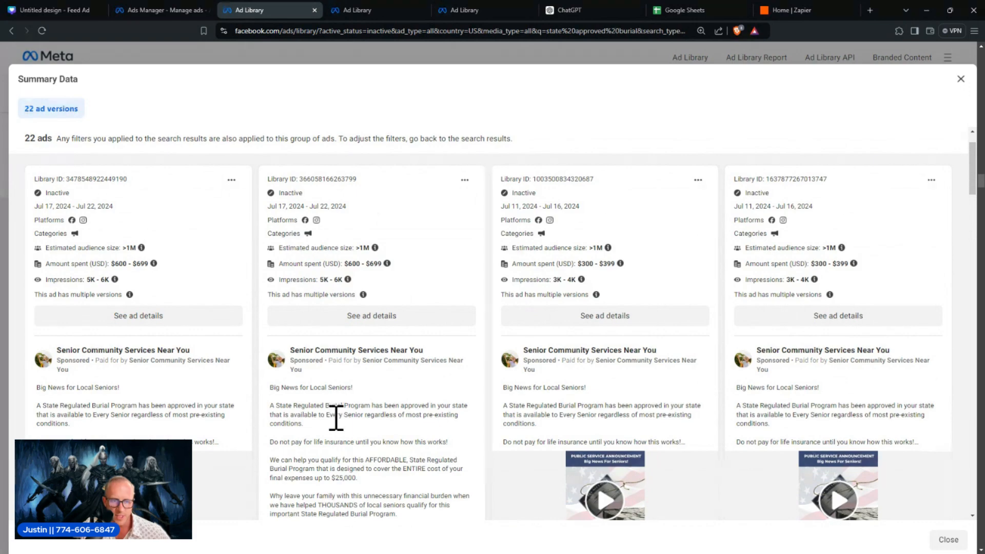
scroll(359, 413, down, 2)
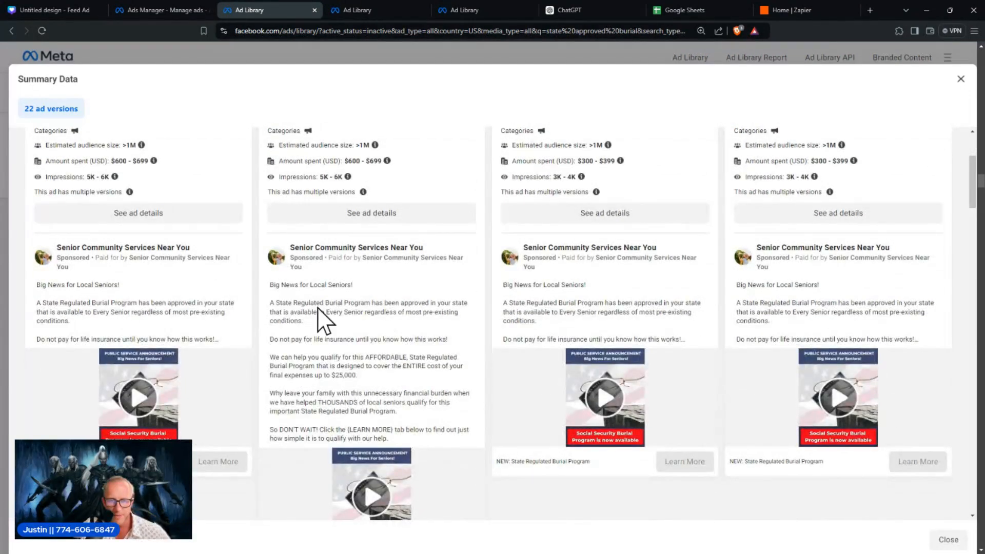
drag(308, 304, 379, 314)
click(374, 358)
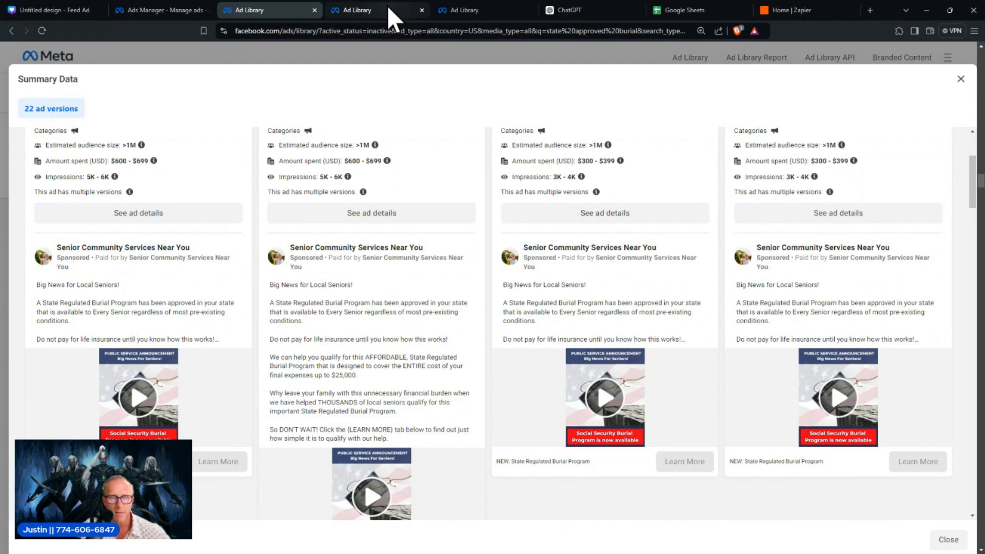
scroll(816, 257, up, 2)
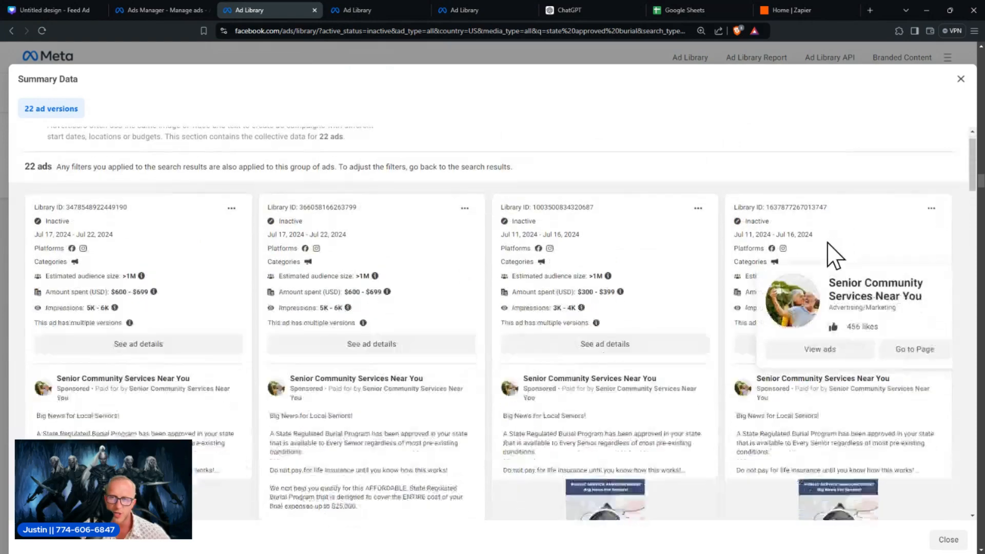
scroll(831, 247, down, 5)
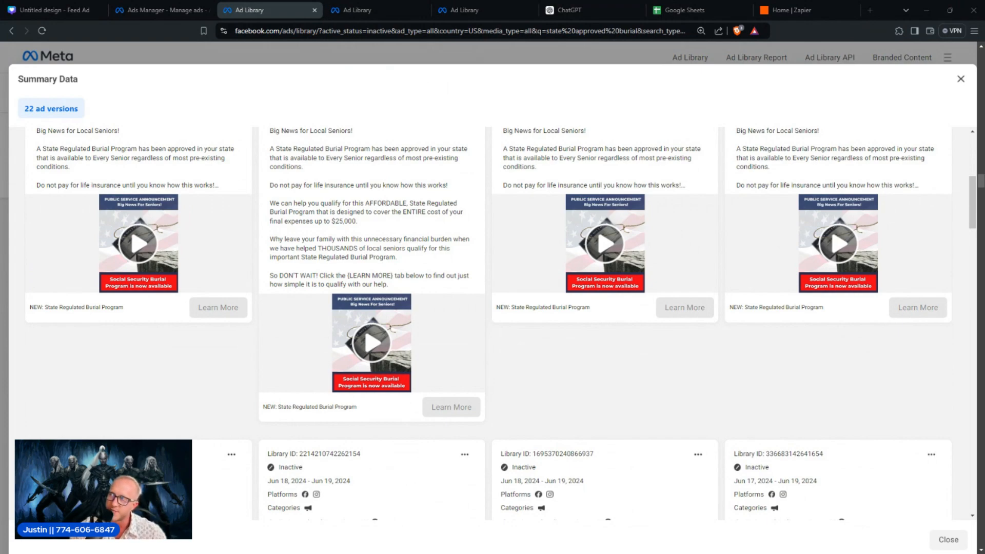
- Copy the full "Big News for Local Seniors!" ad text into a blank Google Docs document, with a dash separator line below it
drag(984, 308, 618, 9)
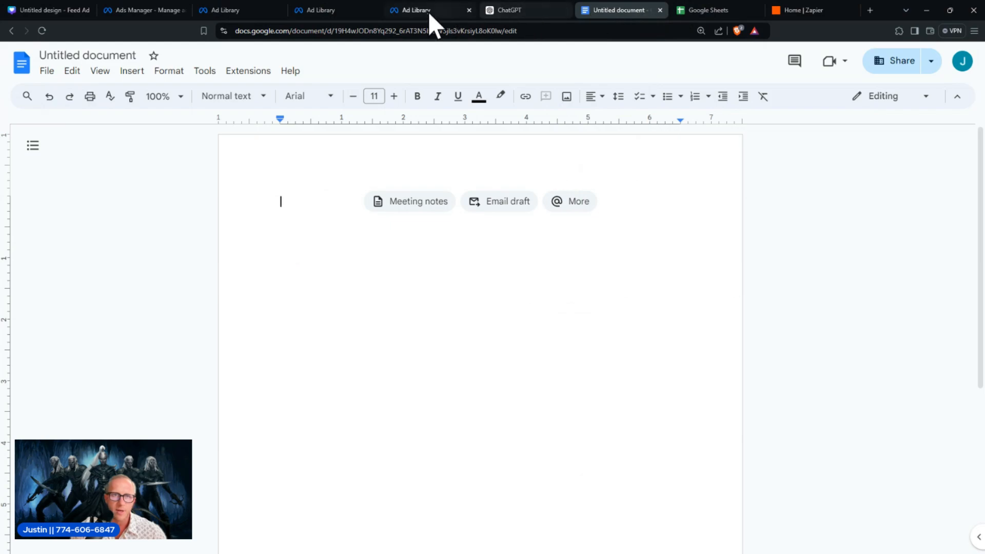
click(233, 11)
scroll(307, 277, up, 2)
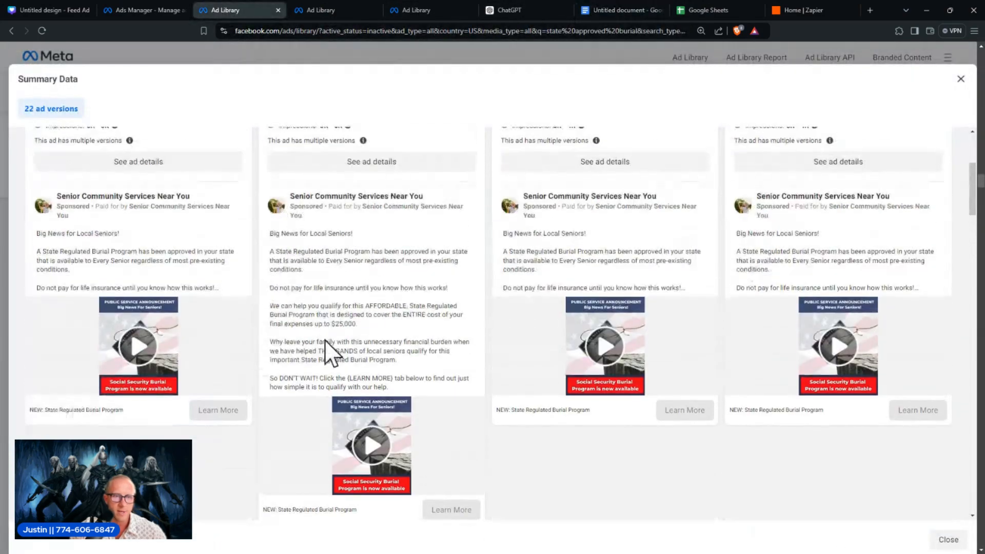
scroll(394, 388, up, 4)
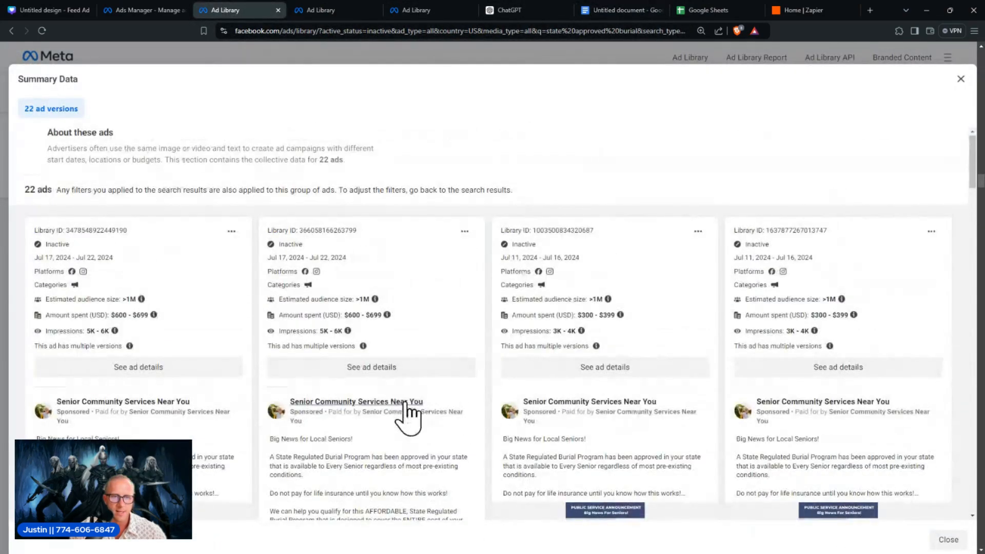
scroll(368, 405, down, 3)
drag(403, 391, 273, 230)
key(ctrl+c)
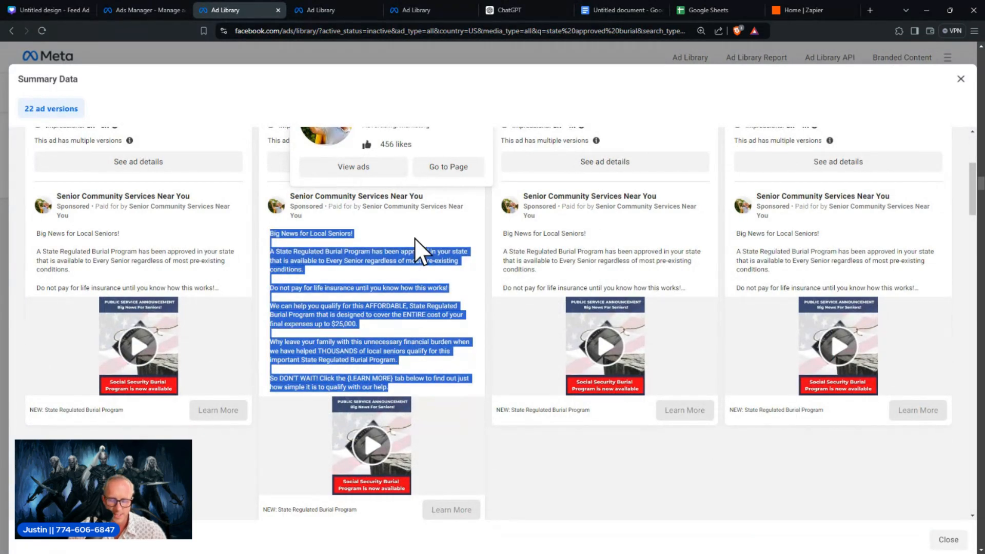
click(635, 9)
key(ctrl+v)
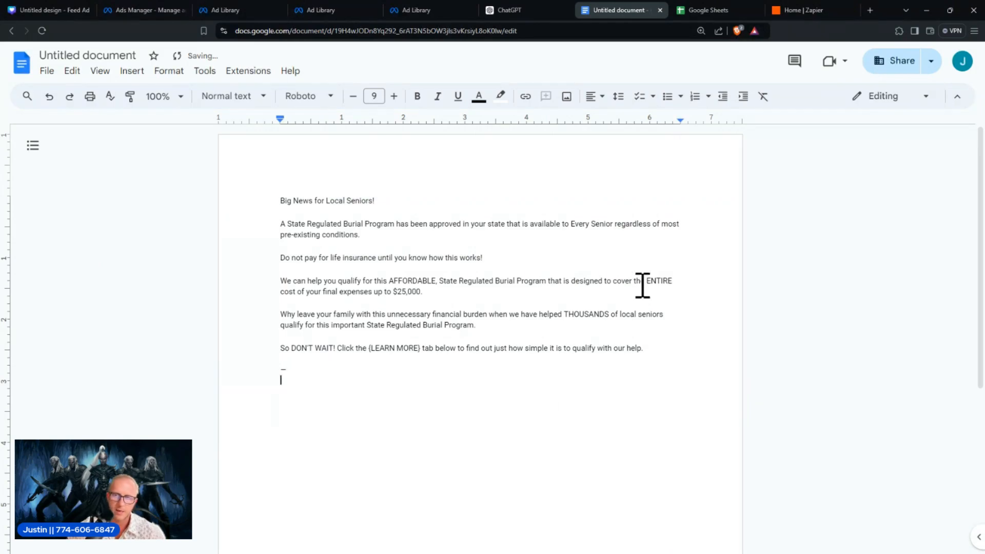
- Return to the Ad Library summary data and review the other Senior Community Services versions' creatives and text
click(242, 8)
click(153, 9)
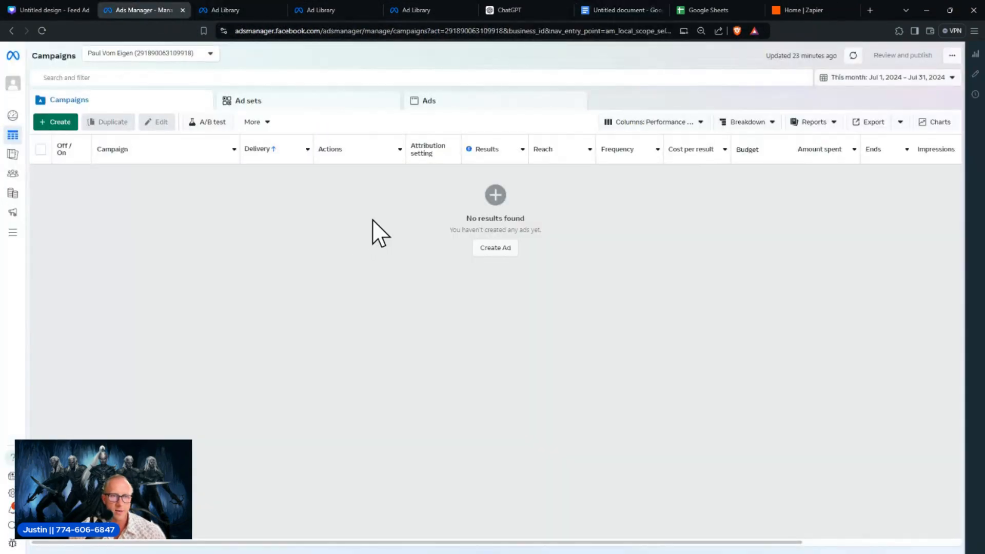
click(227, 9)
scroll(482, 350, up, 3)
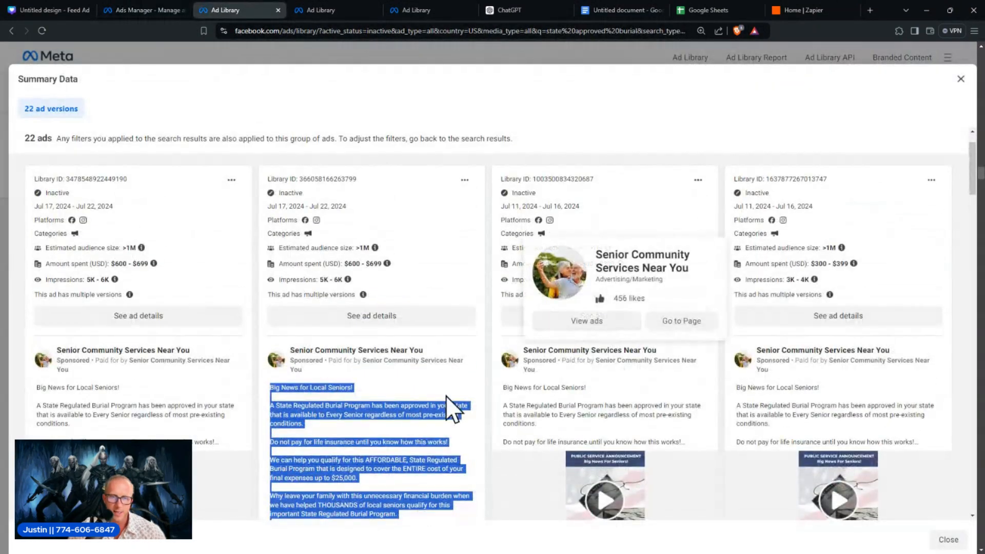
scroll(374, 450, down, 3)
scroll(383, 383, down, 5)
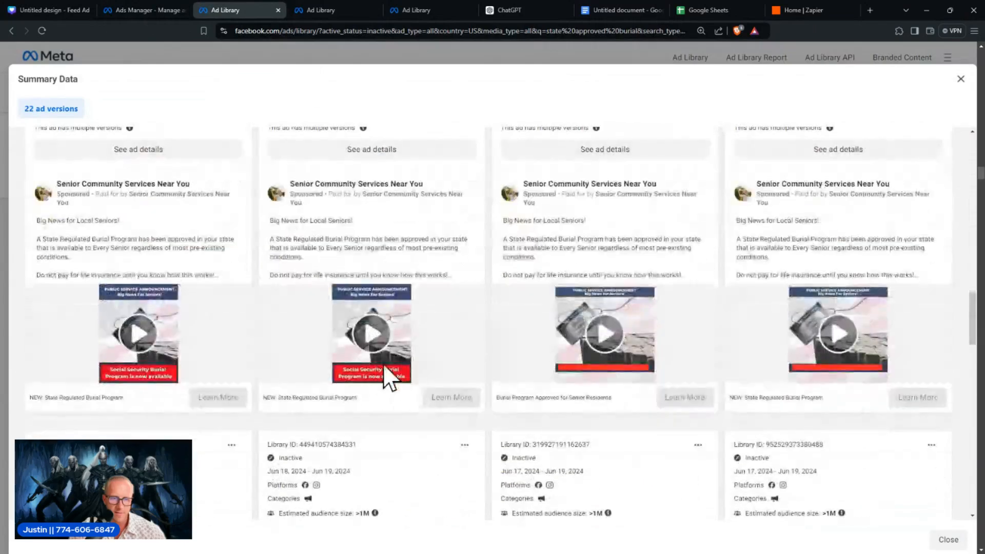
scroll(875, 253, up, 5)
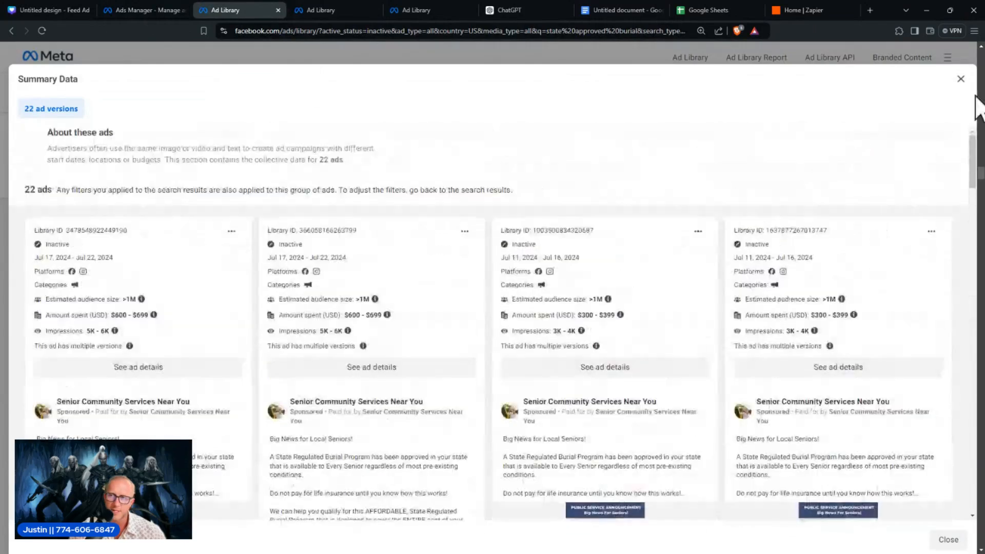
- Close the summary data, remove the inactive ads filter from the "state approved burial" results, and dismiss the filter dialog
click(961, 79)
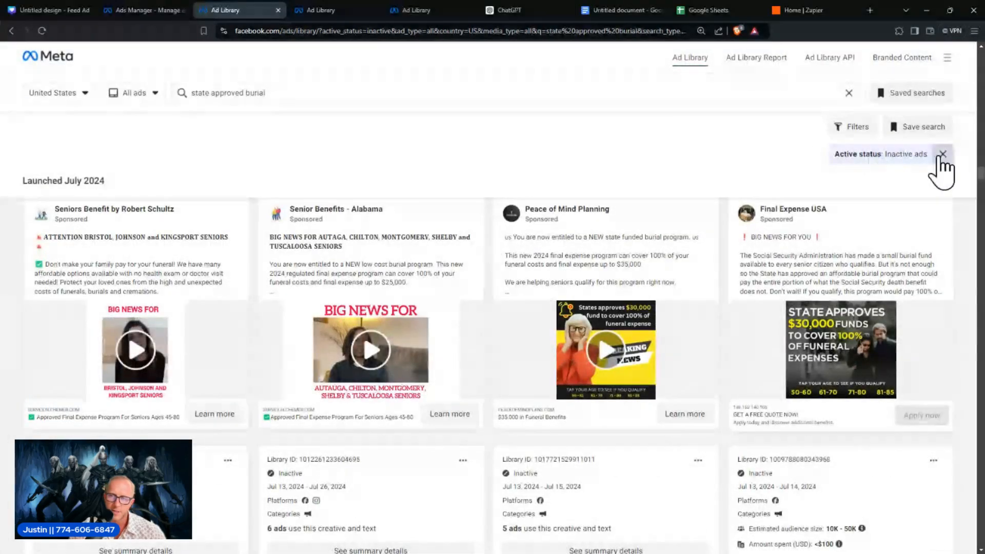
click(943, 154)
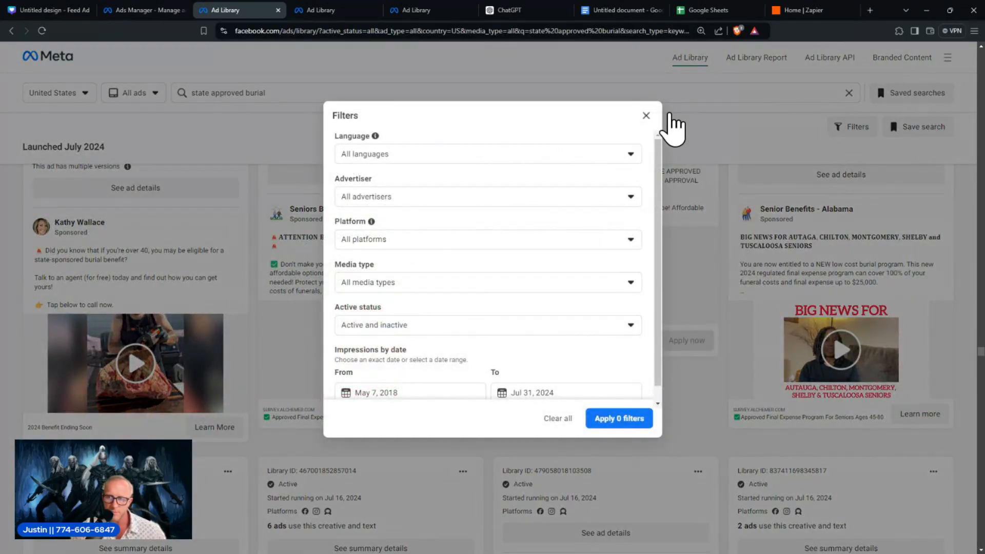
click(646, 115)
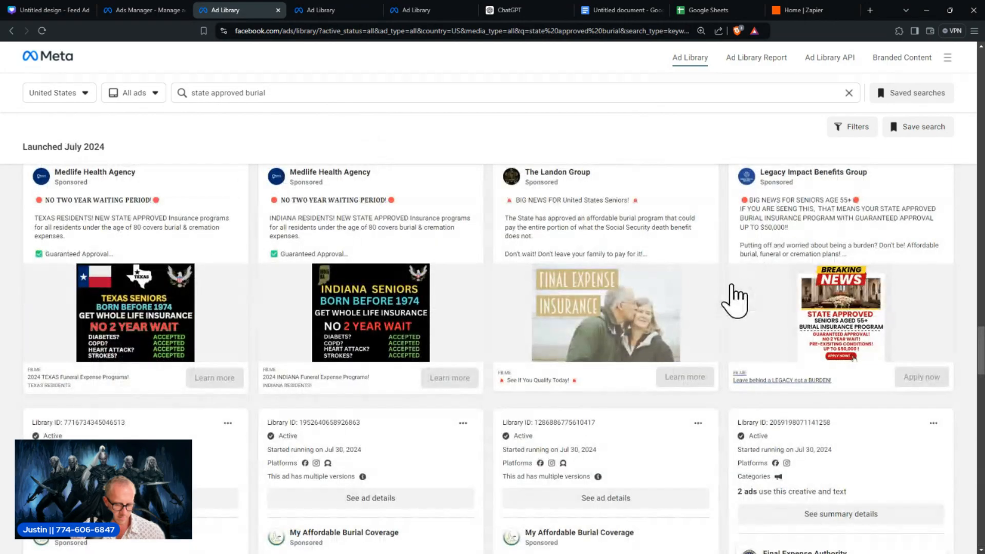
- Copy the first National Senior Burial Benefit Program ad's text and paste it below the separator in the Google Docs document
scroll(495, 314, down, 10)
scroll(495, 316, up, 10)
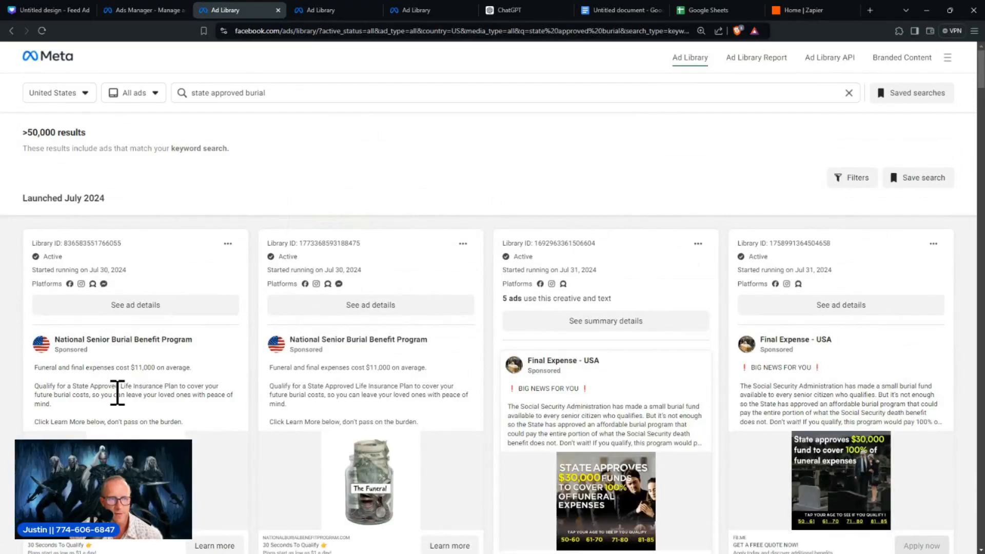
scroll(164, 365, down, 2)
drag(190, 330, 162, 250)
key(ctrl+c)
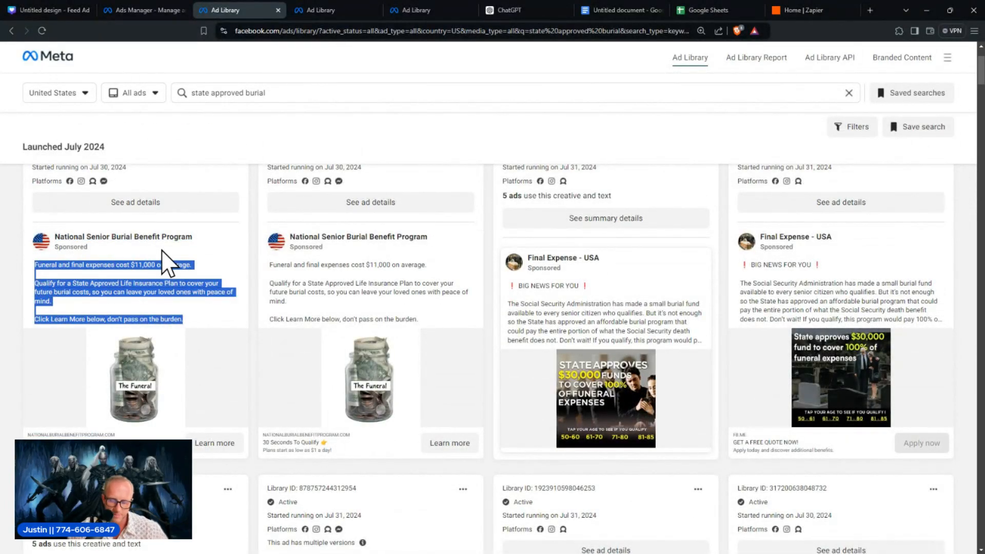
click(618, 10)
key(ctrl+v)
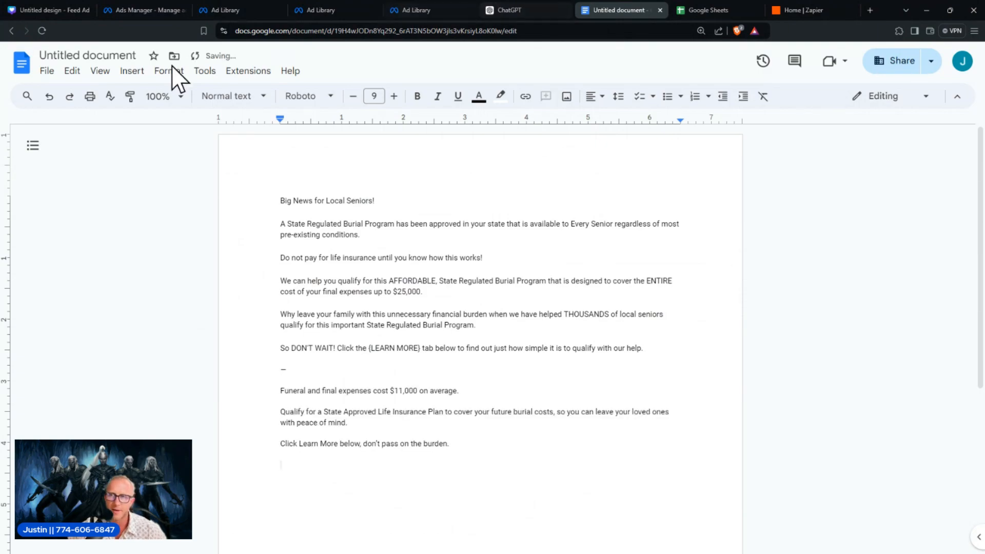
- Copy the Medlife Health Agency ad text for Missouri residents and paste it below a dash separator in the Google Docs document
click(147, 10)
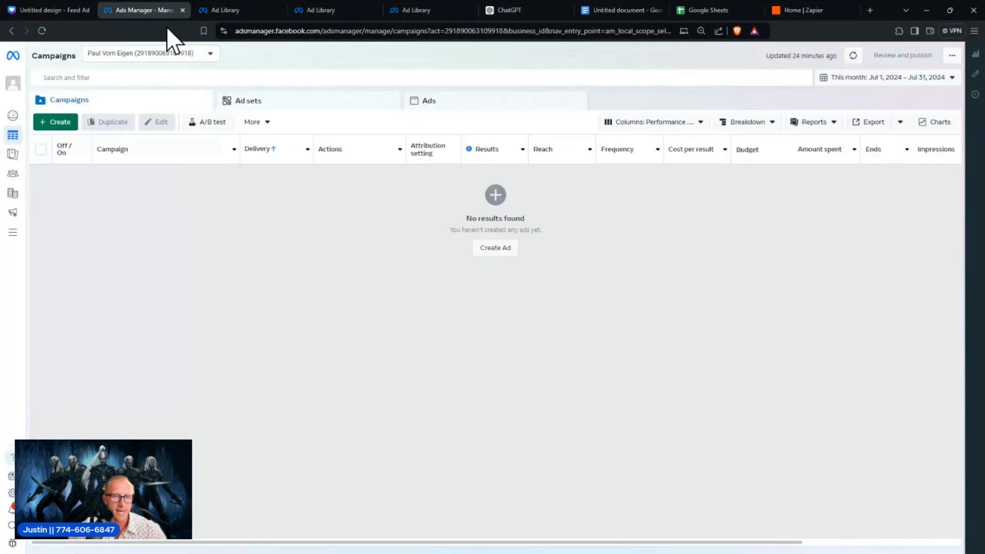
click(212, 6)
scroll(342, 321, down, 3)
scroll(462, 344, down, 3)
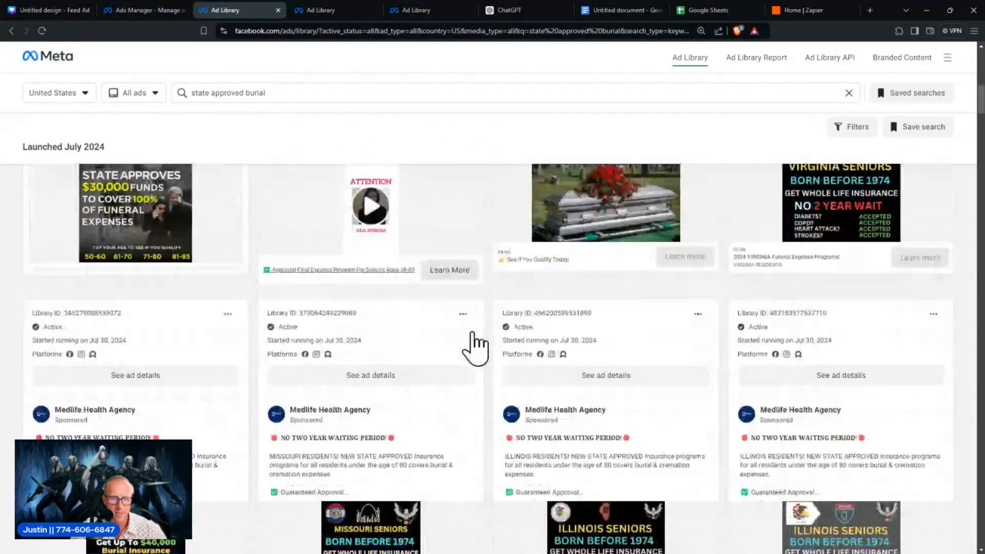
click(352, 403)
drag(448, 502, 279, 358)
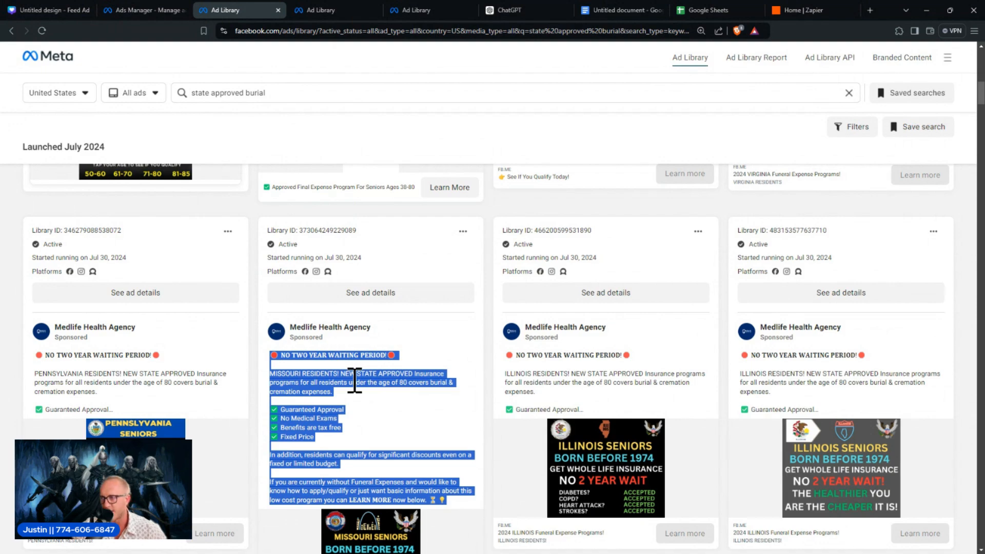
click(619, 10)
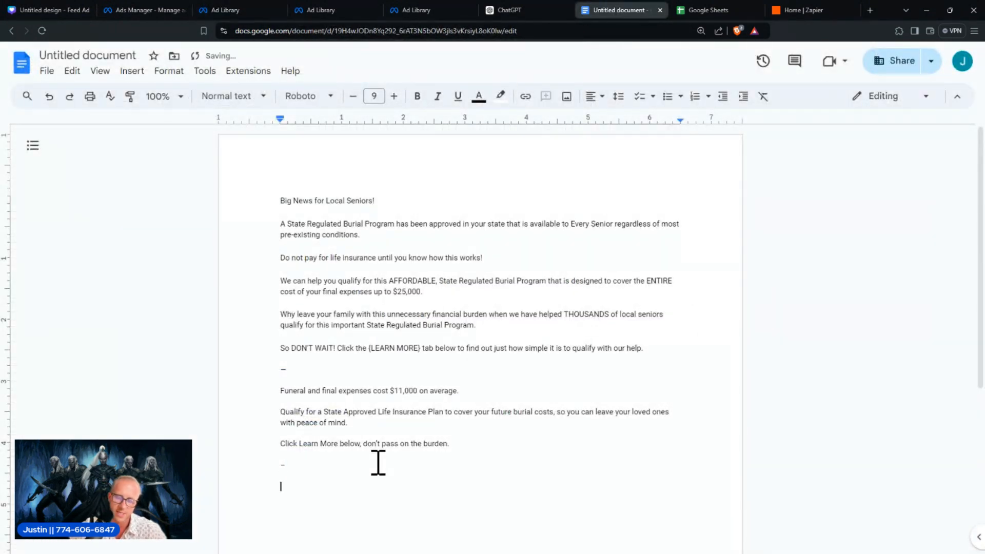
text(🔴 NO TWO YEAR WAITING PERIOD! 🔴  MISSOURI RESIDENTS! NEW STATE APPROVED Insurance programs for all residents under the age of 80 covers burial & cremation expenses.  ✅ Guaranteed Approval ✅ No Medical Exams ✅ Benefits are tax free ✅ Fixed Price  In addition, residents can qualify for significant discounts even on a fixed or limited budget.  If you are currently without Funeral Expenses and would like to know how to apply/qualify or just want basic information about this low cost program you can LEARN MORE now below. ⏳ 👇)
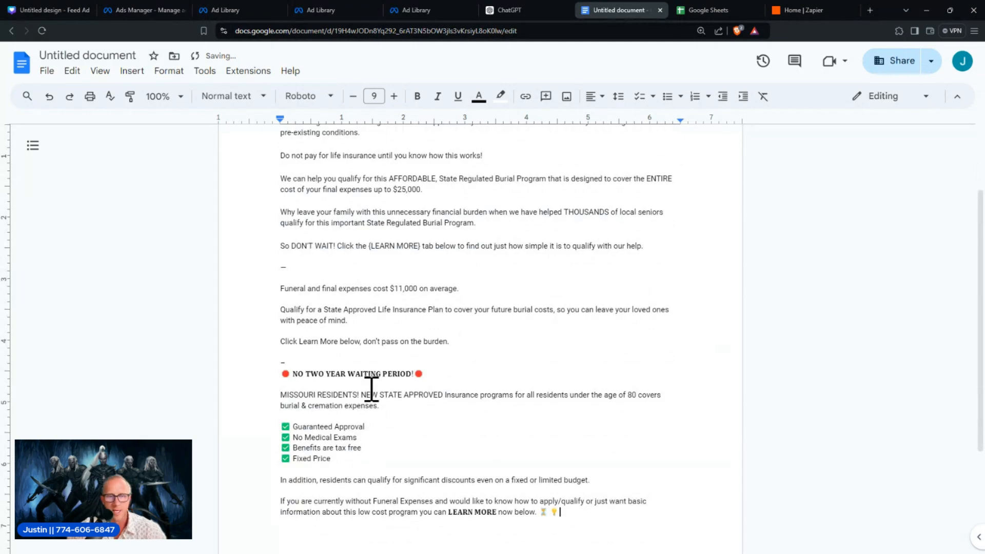
- Copy the USA Final Expenses "Americans 55+ Can Save Thousands" ad text into the Google Docs document, below a new dash separator
click(236, 10)
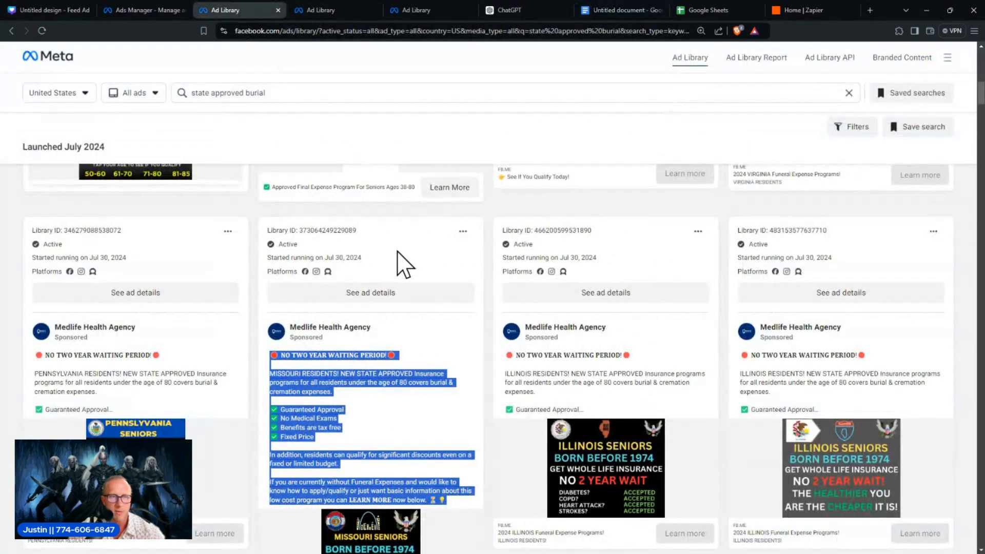
click(115, 10)
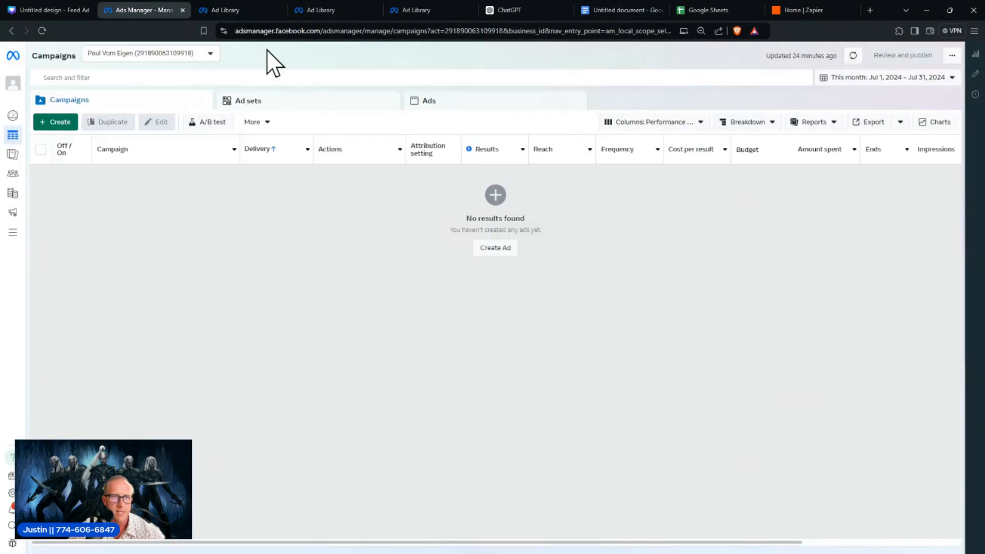
click(330, 11)
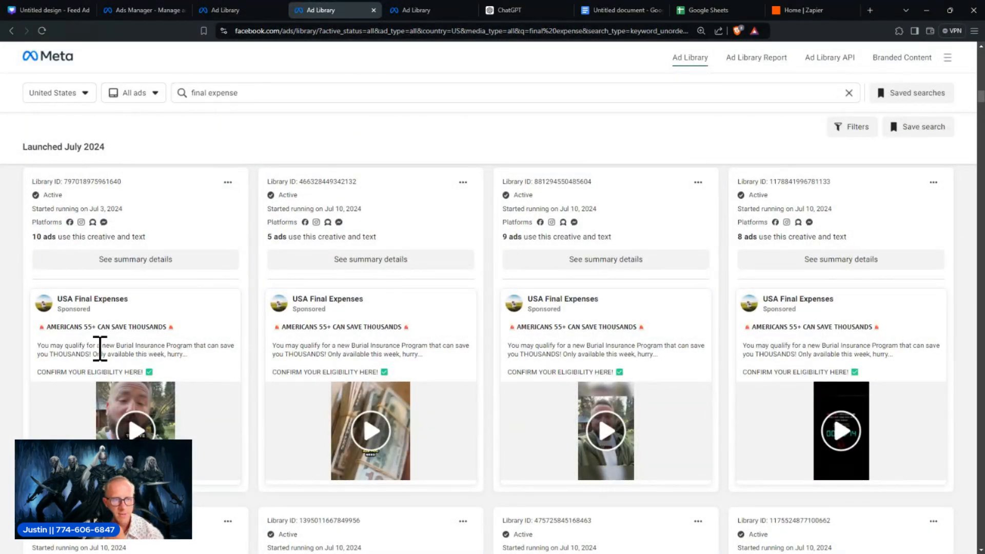
drag(158, 375, 33, 331)
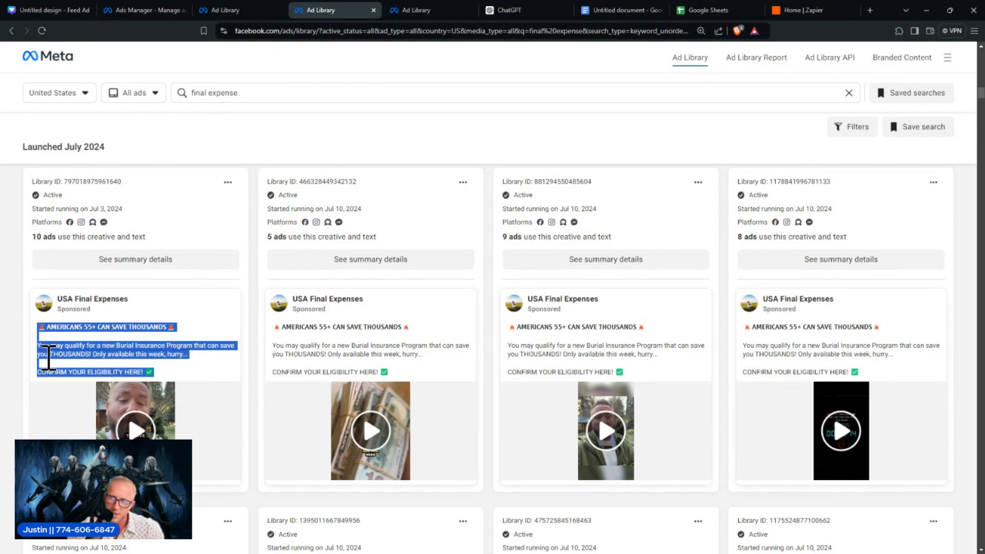
click(86, 344)
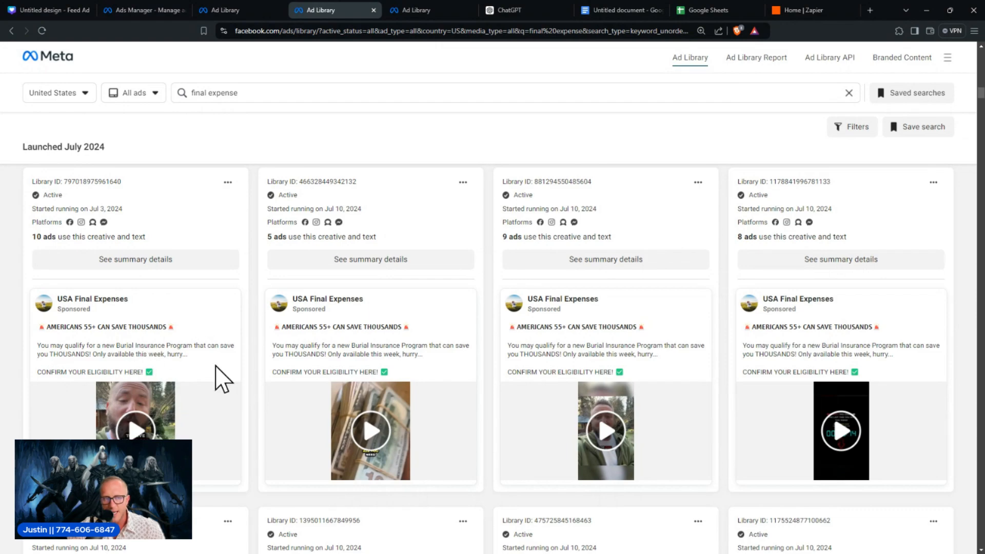
drag(102, 328, 189, 325)
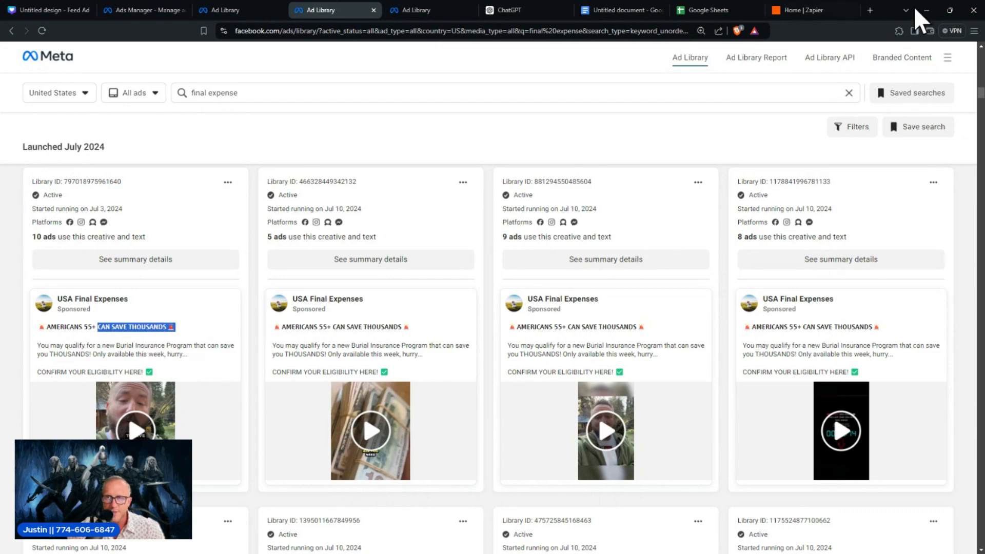
click(616, 11)
scroll(425, 447, down, 5)
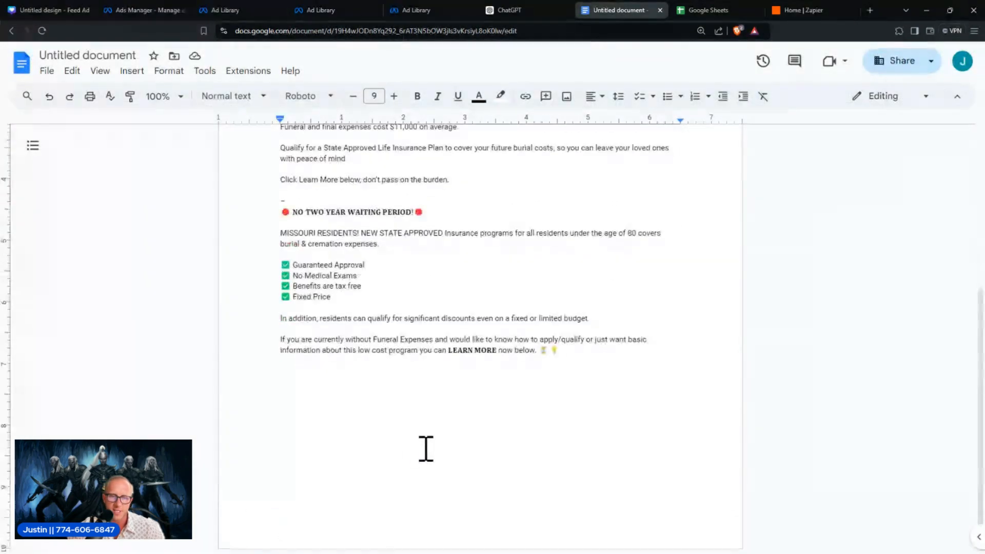
click(403, 402)
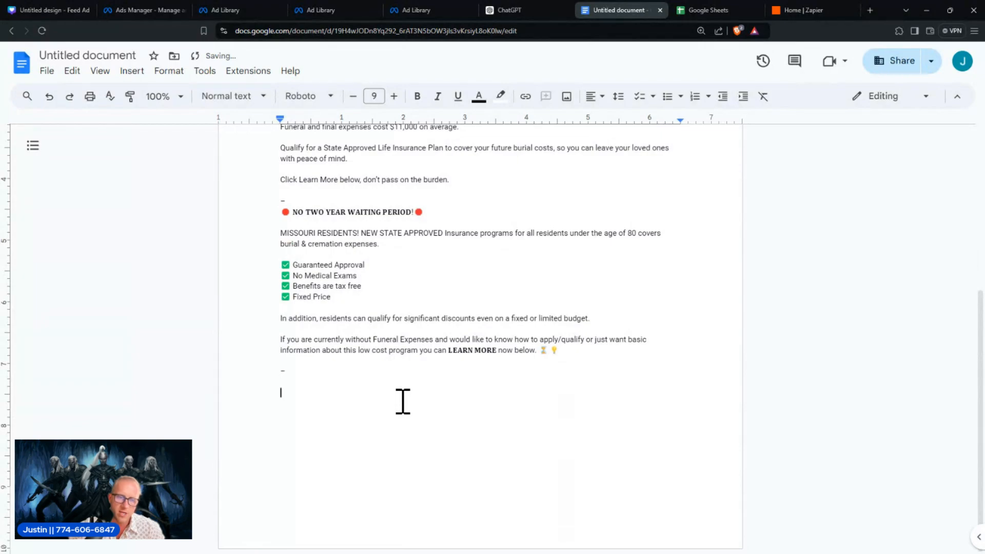
text(🔺 AMERICANS 55+ CAN SAVE THOUSANDS 🔺  You may qualify for a new Burial Insurance Program that can save you THOUSANDS! Only available this week, hurry...  CONFIRM YOUR ELIGIBILITY HERE! ✅)
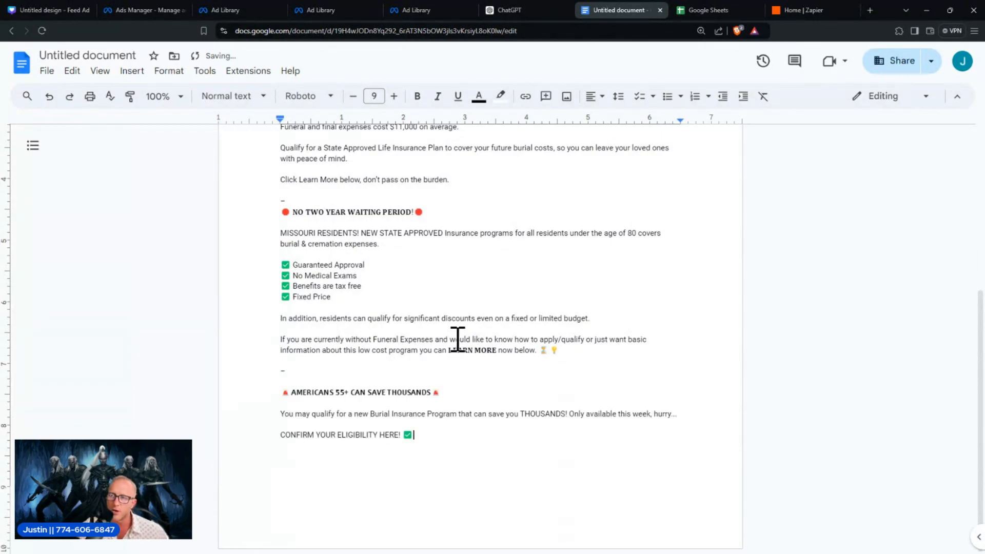
- Review the wording of the first two collected ads, "Big News for Local Seniors!" and the funeral cost ad
scroll(466, 267, up, 4)
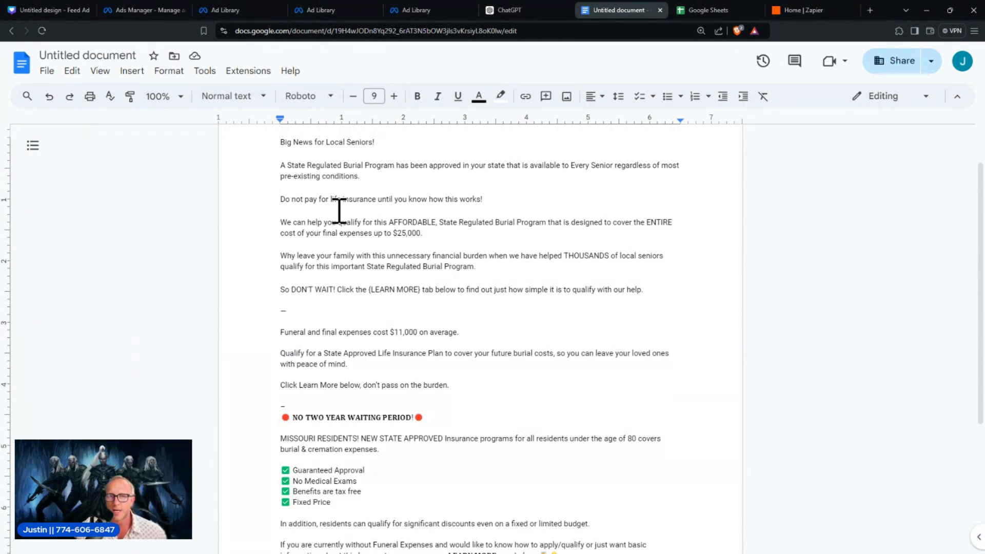
scroll(414, 222, up, 1)
drag(296, 251, 450, 251)
click(408, 284)
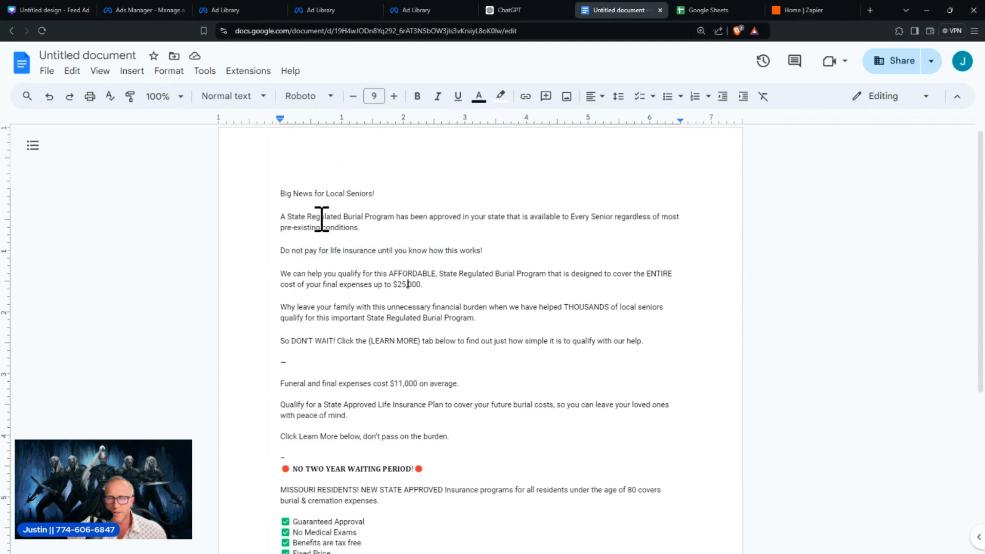
drag(388, 273, 442, 271)
drag(596, 277, 661, 273)
double_click(428, 275)
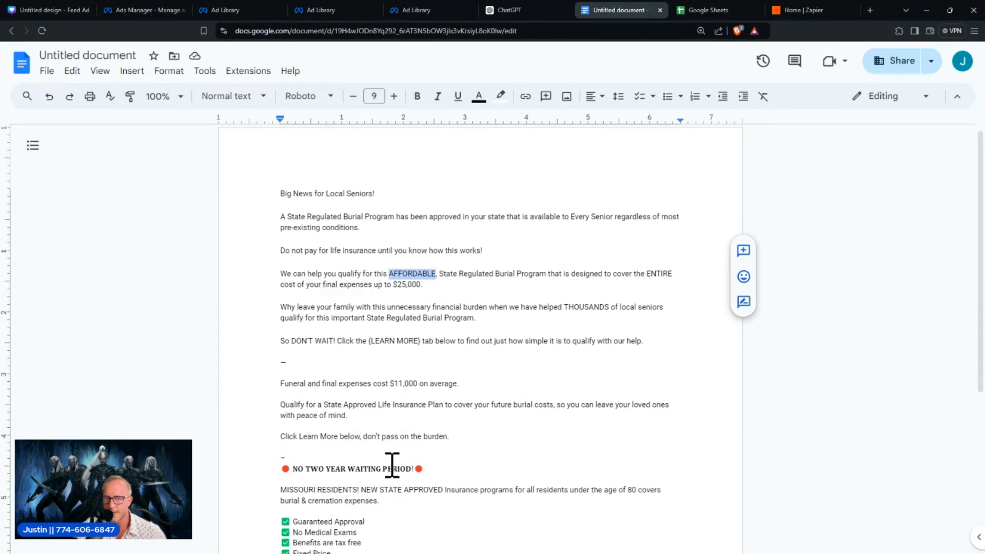
drag(281, 383, 455, 433)
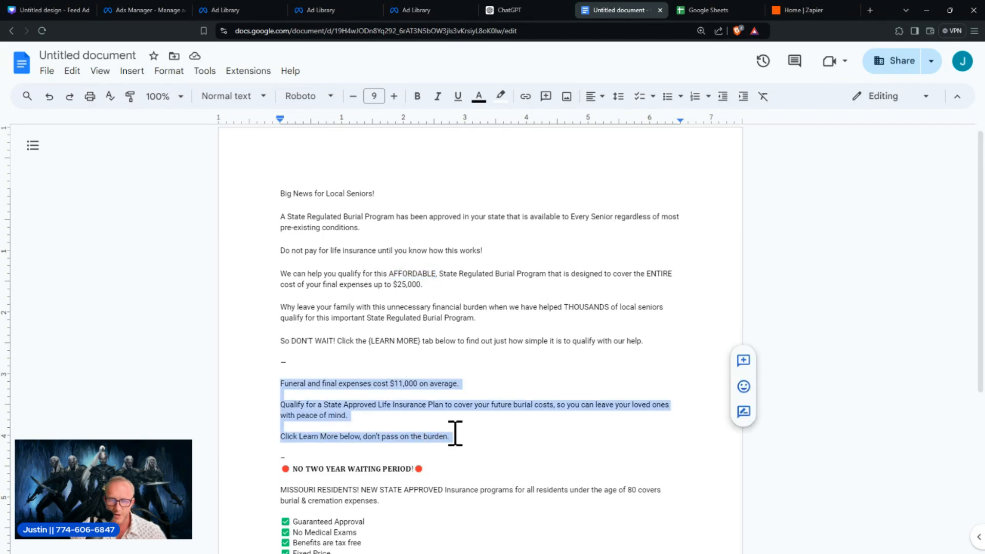
click(399, 404)
- Examine the Missouri residents ad's benefit list and its significant discounts claim
scroll(403, 397, down, 3)
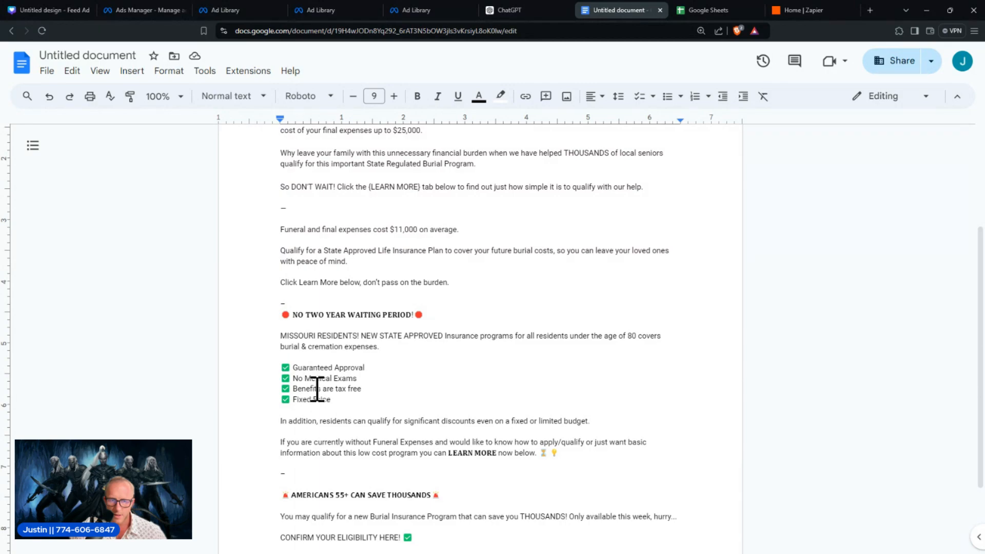
drag(394, 421, 478, 422)
click(484, 421)
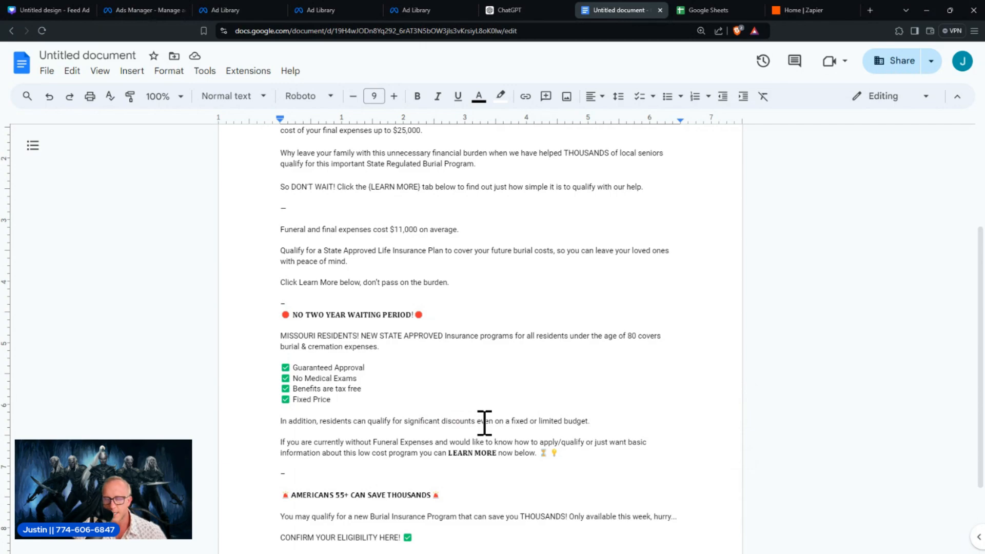
drag(414, 422, 466, 422)
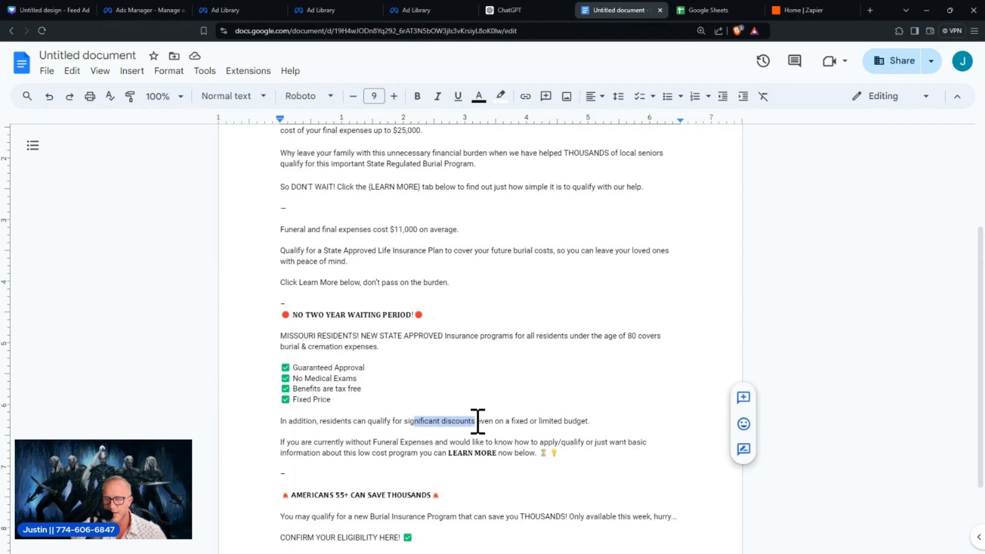
click(468, 421)
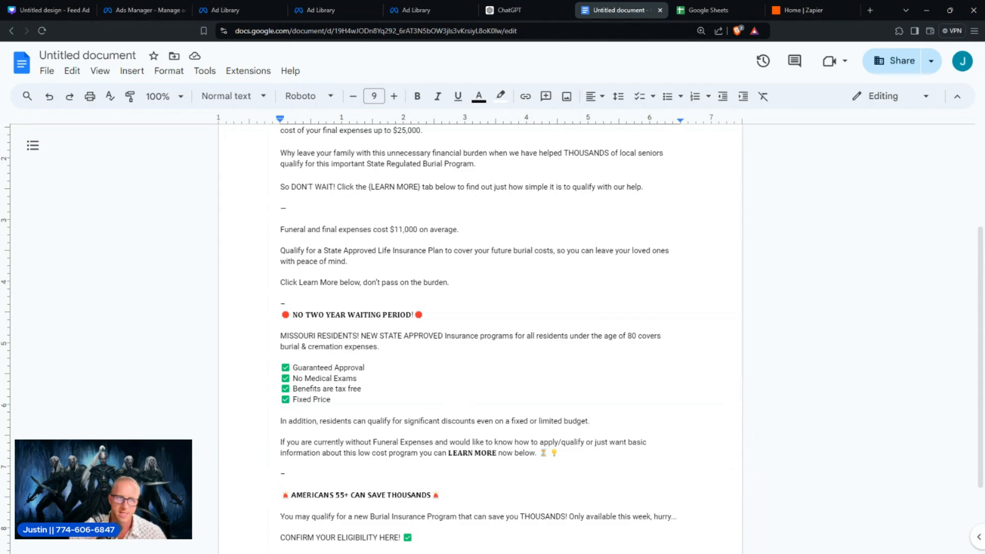
- Set the document zoom to 125% and reread the collected ads, focusing on the "fixed or limited budget" wording
click(177, 97)
click(163, 235)
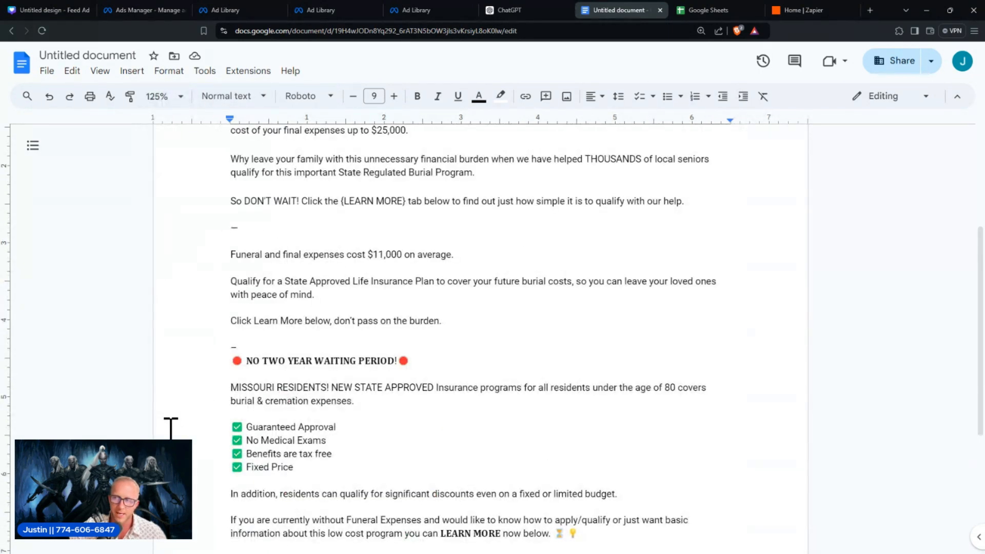
scroll(334, 429, down, 4)
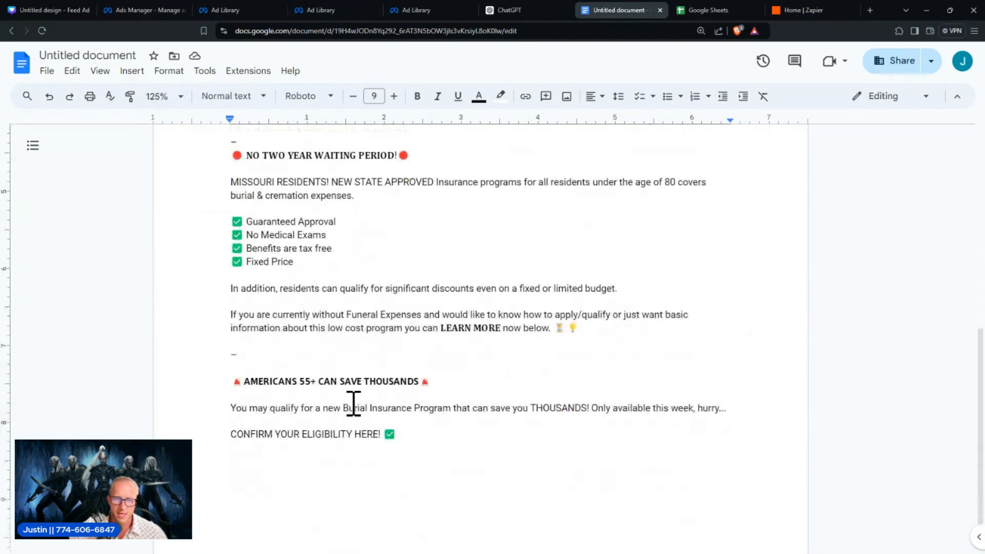
drag(398, 288, 510, 289)
click(504, 302)
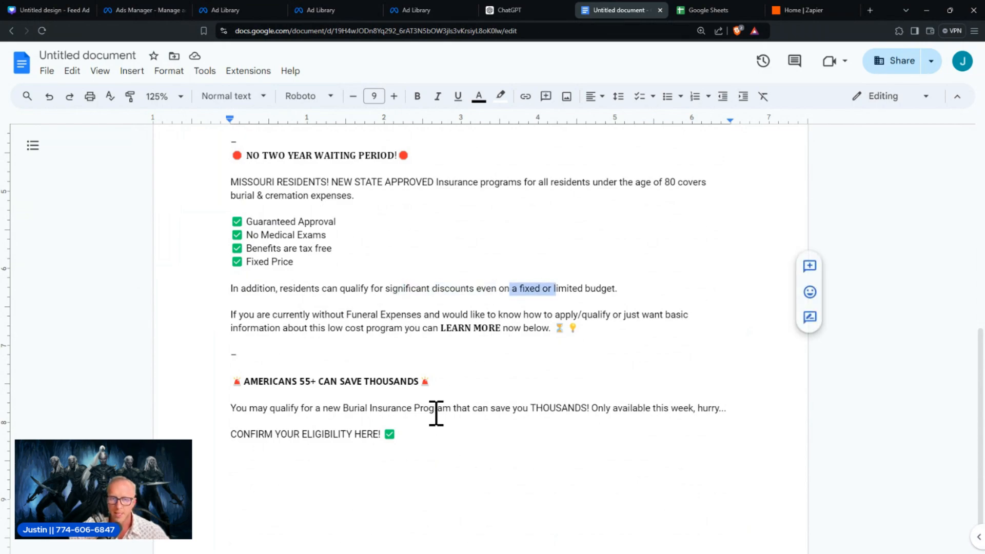
scroll(436, 413, up, 5)
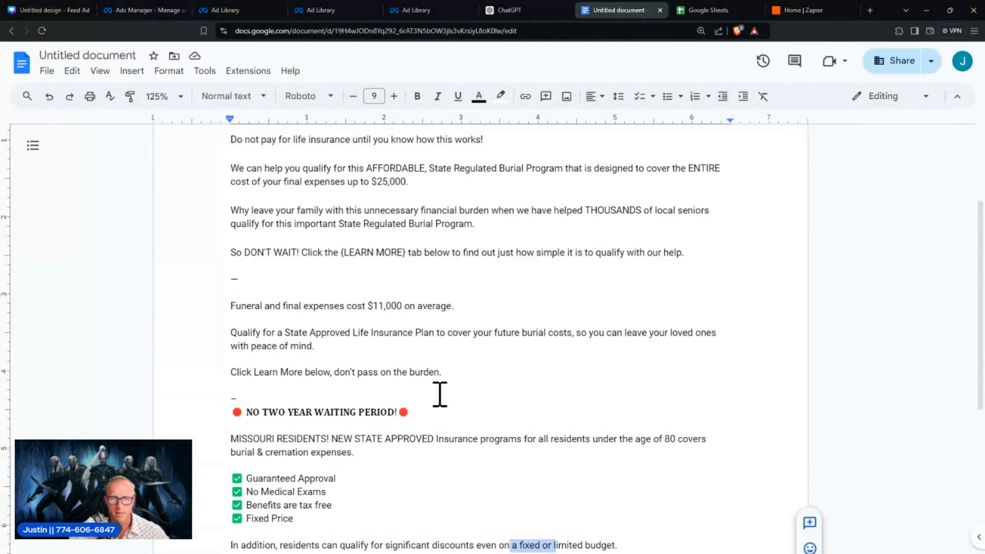
scroll(441, 393, up, 3)
scroll(440, 396, down, 8)
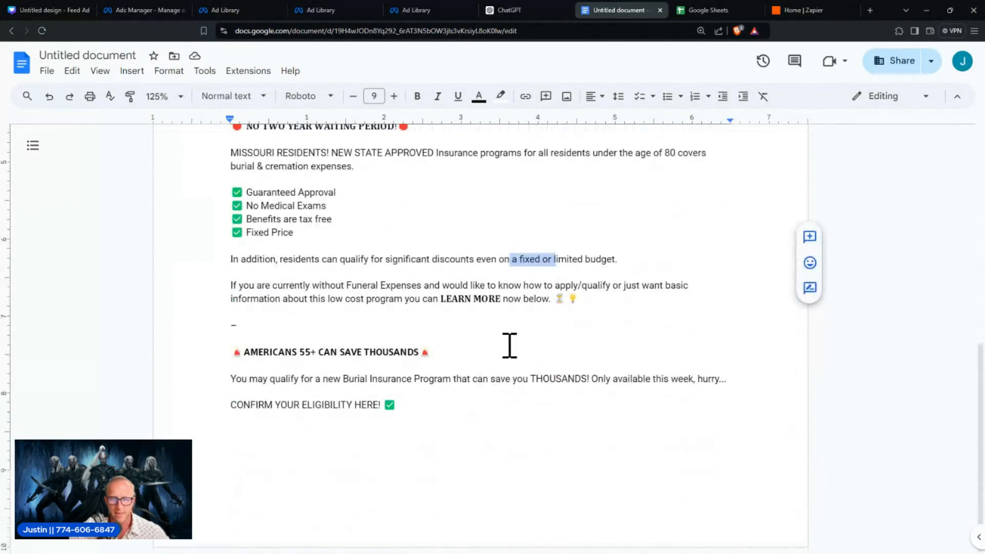
click(523, 260)
- Return to the "final expense" Ad Library results and expand the veterans burial ad to read its full text
click(300, 10)
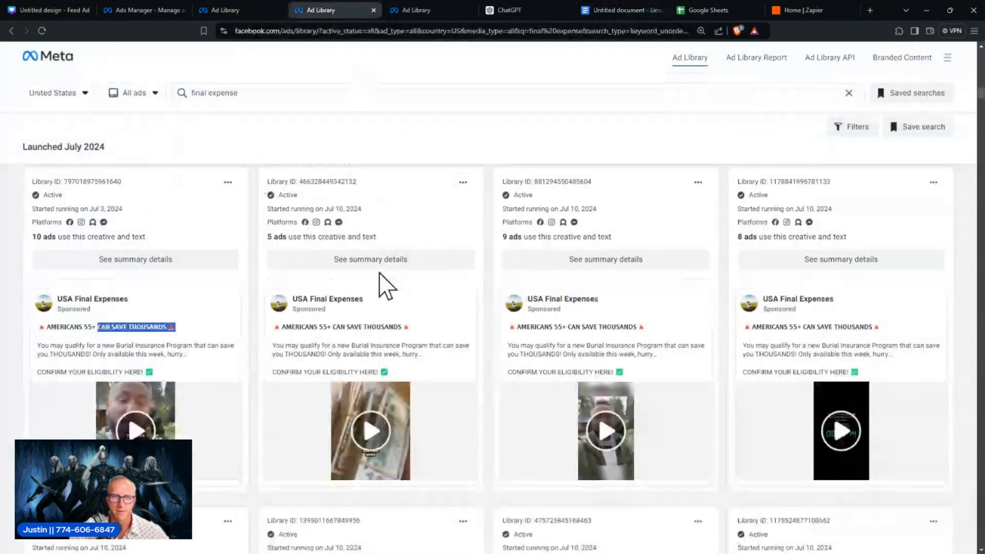
scroll(440, 356, down, 9)
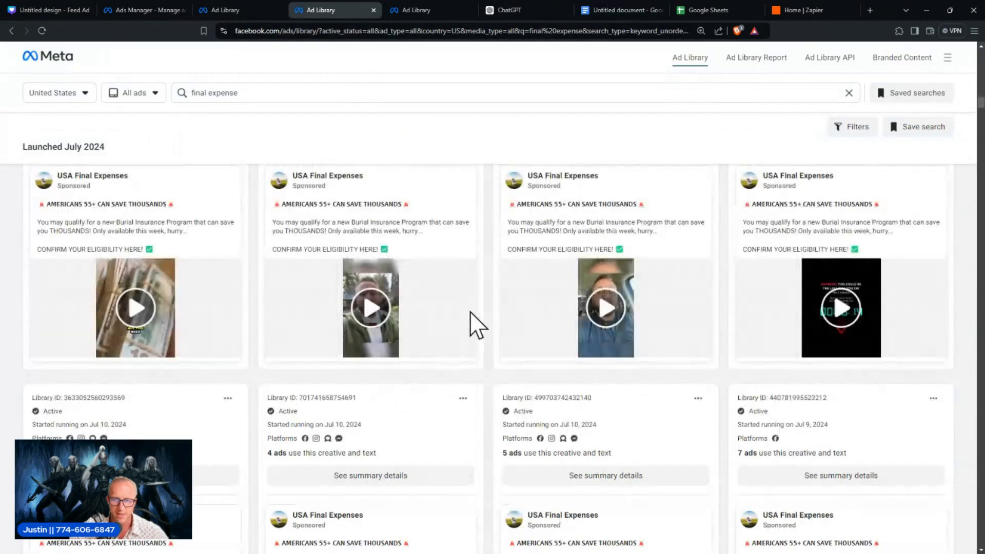
scroll(483, 308, down, 15)
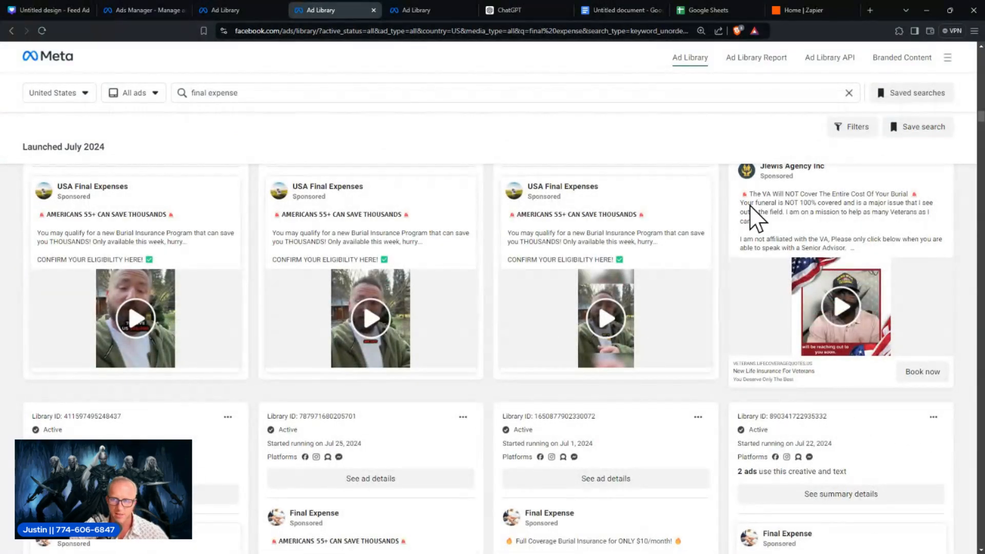
click(839, 211)
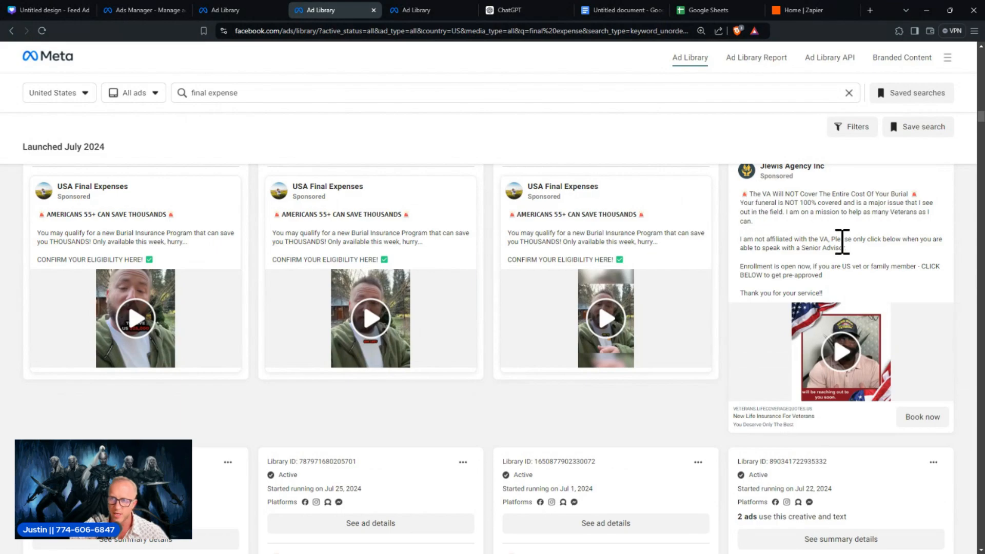
scroll(554, 402, down, 10)
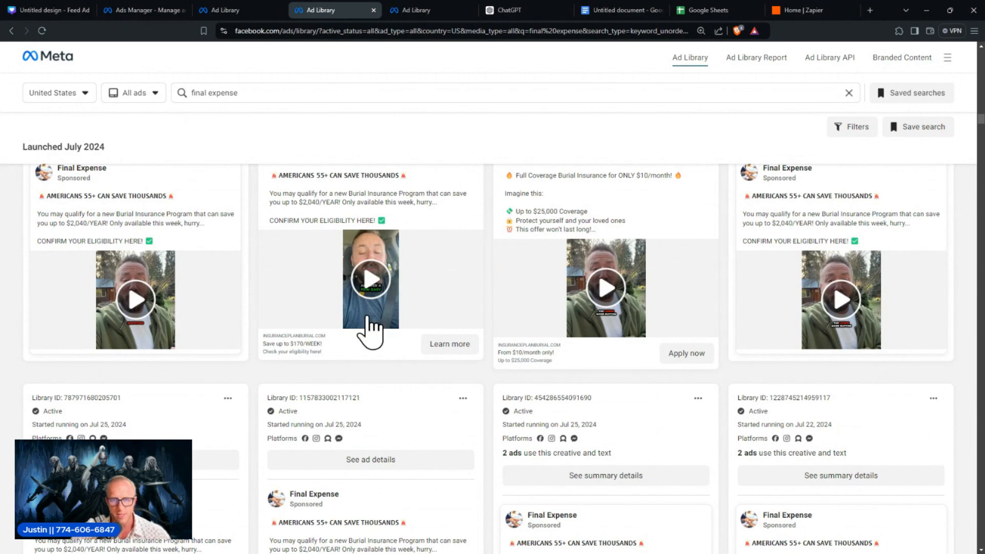
- Watch the Final Expense "Save up to $170/WEEK!" video ad in full screen, pause it, and exit full screen
click(372, 288)
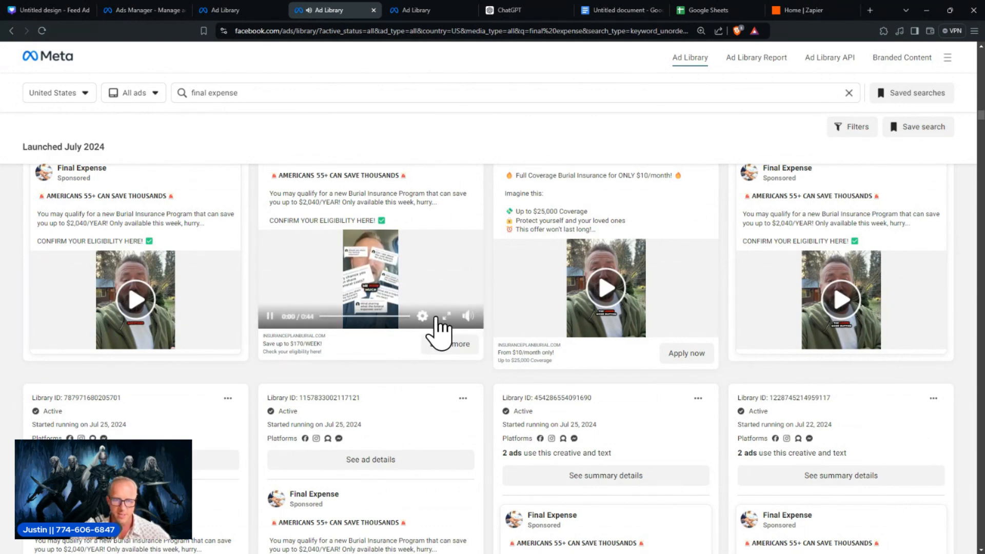
click(446, 316)
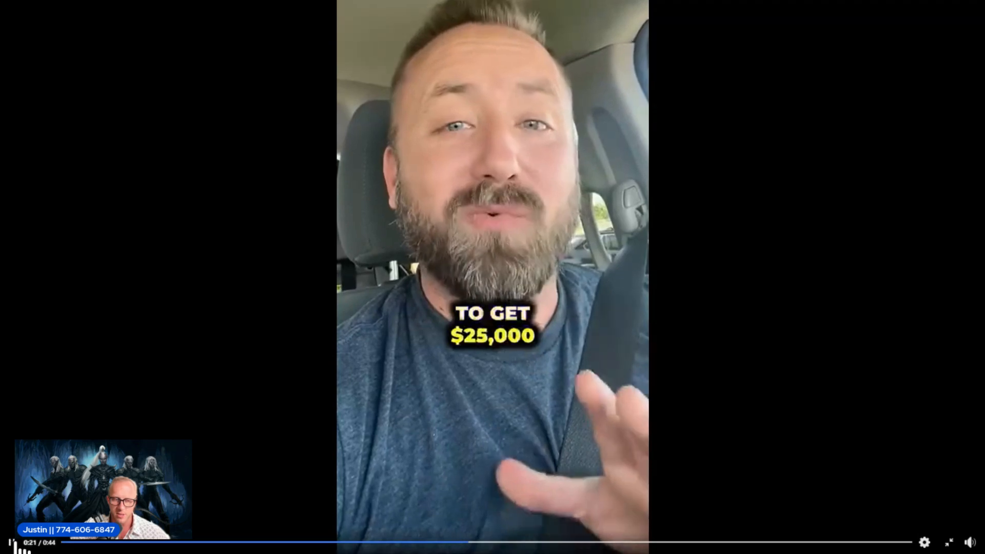
click(11, 542)
click(949, 543)
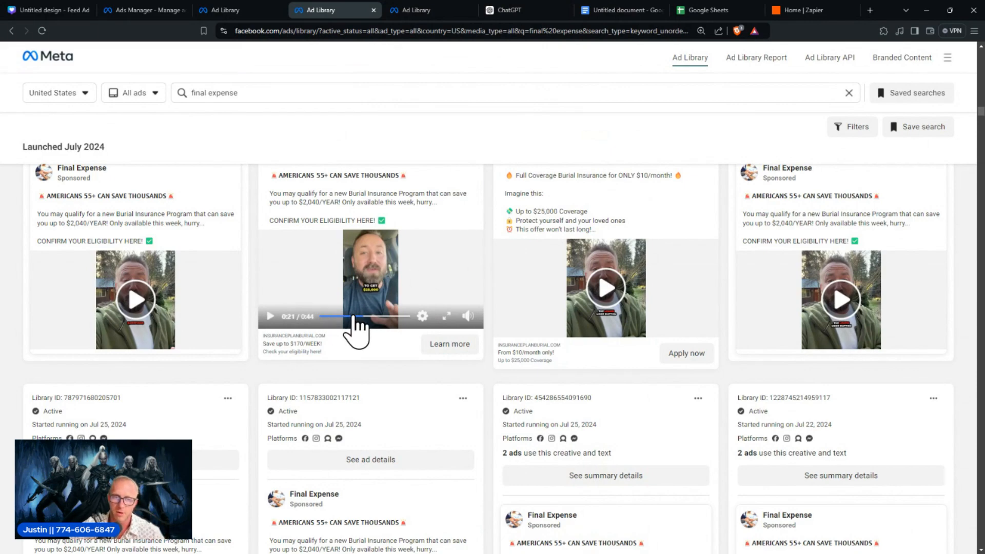
- Replay the same video ad from the beginning, pause it after about 6 seconds, and show it in full screen
click(319, 316)
click(271, 317)
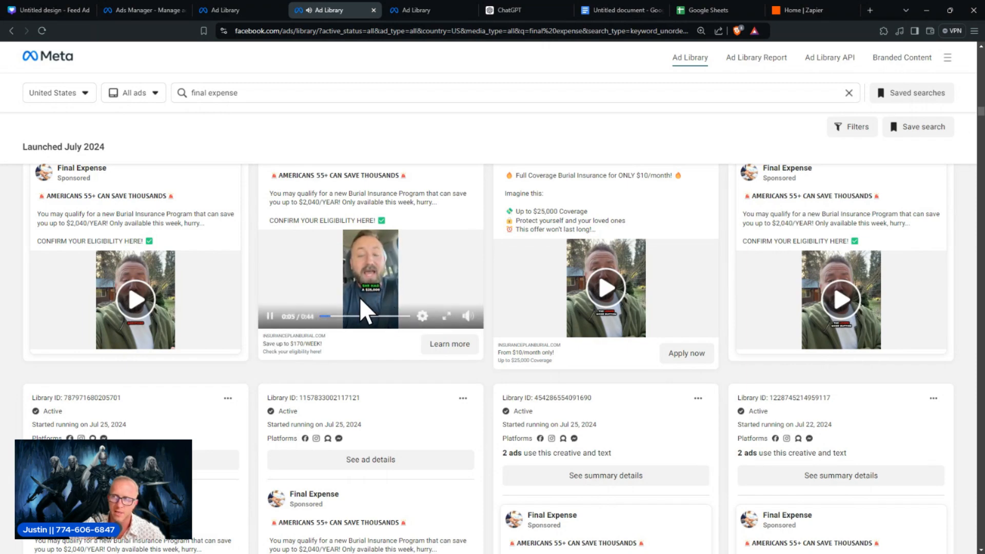
click(270, 317)
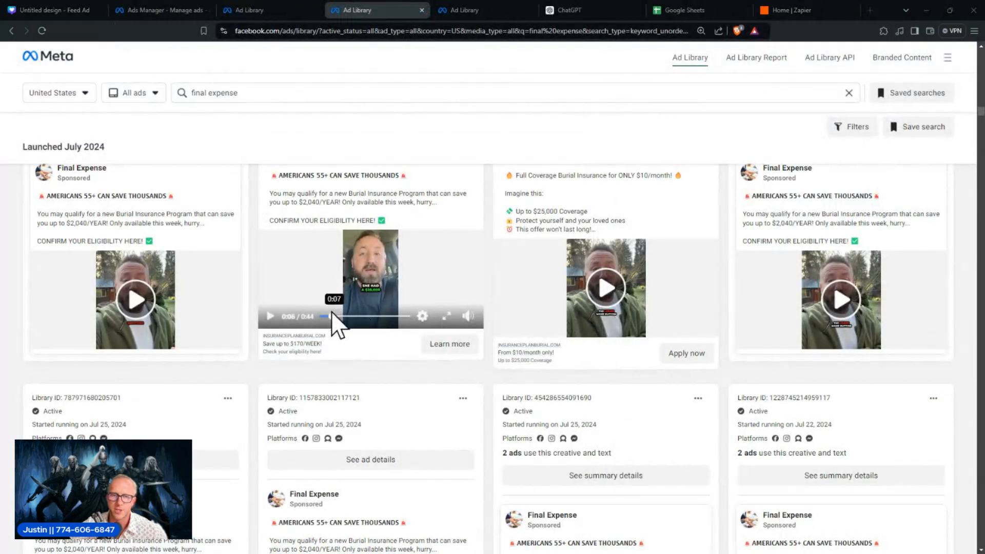
click(447, 317)
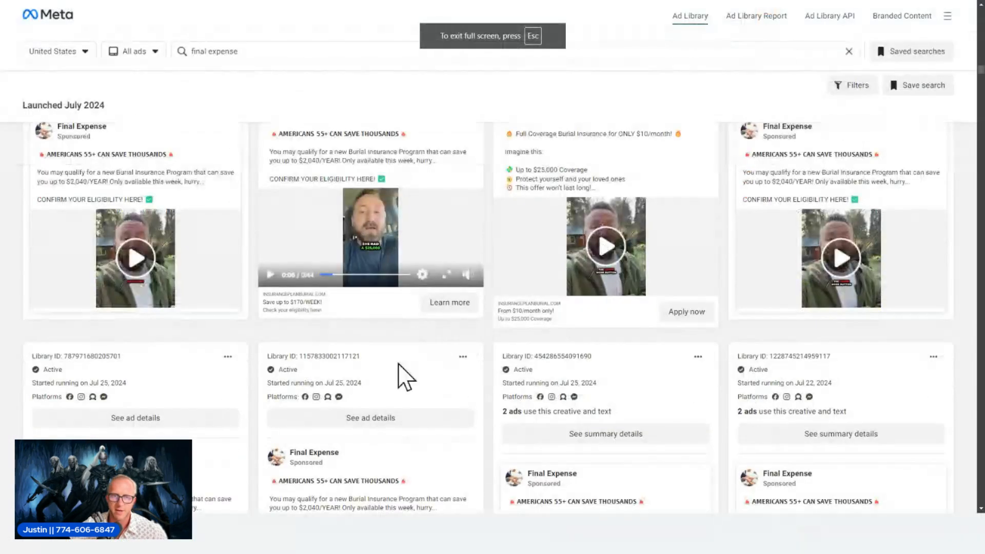
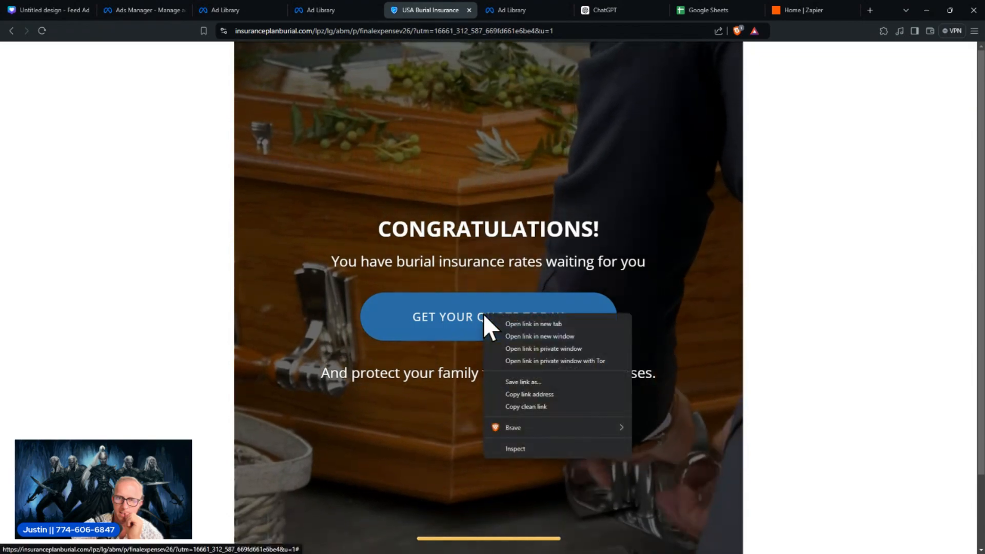
- Check the burial insurance quote page opened in a second tab, close it, and look over the original landing page down to its disclaimer
click(466, 9)
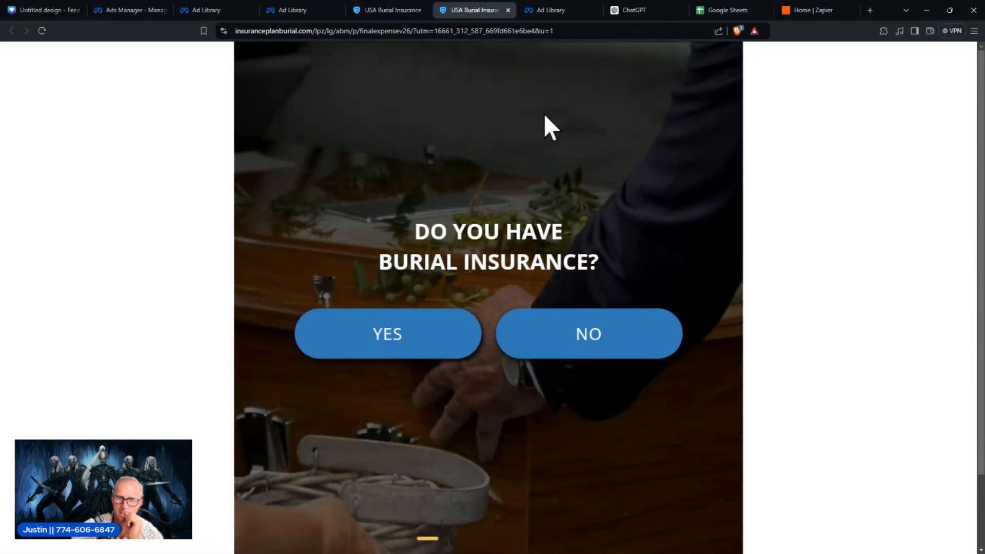
click(508, 10)
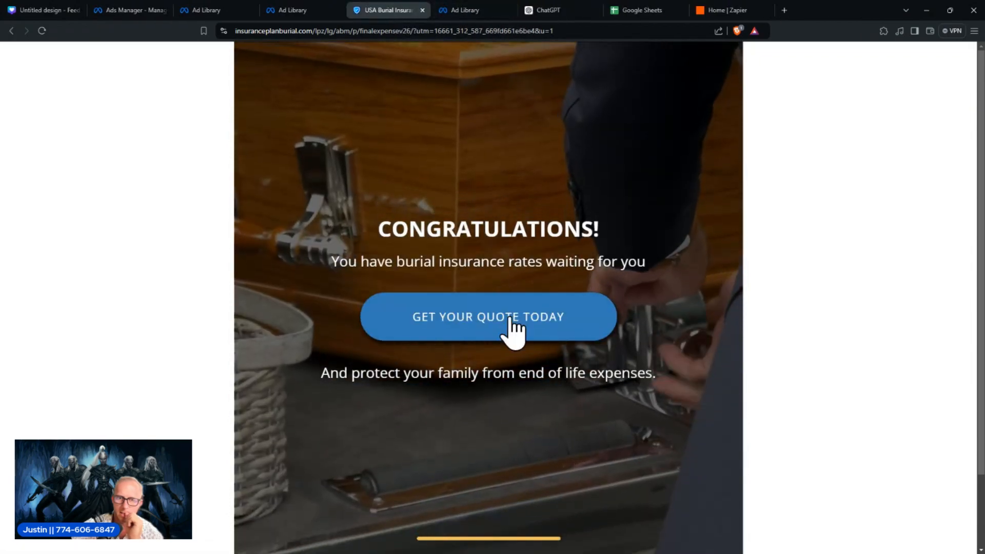
scroll(556, 359, down, 2)
scroll(543, 354, up, 2)
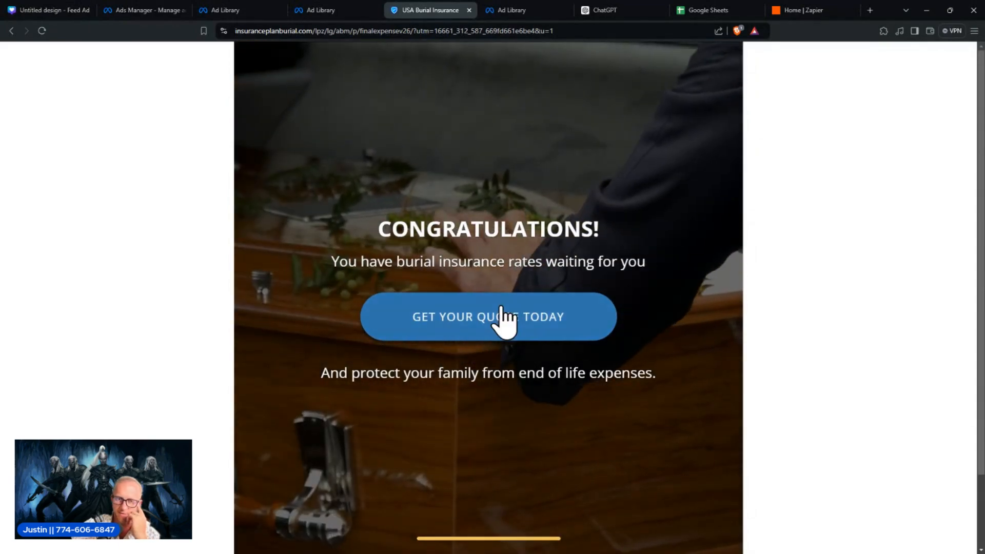
scroll(508, 318, down, 2)
scroll(477, 308, up, 2)
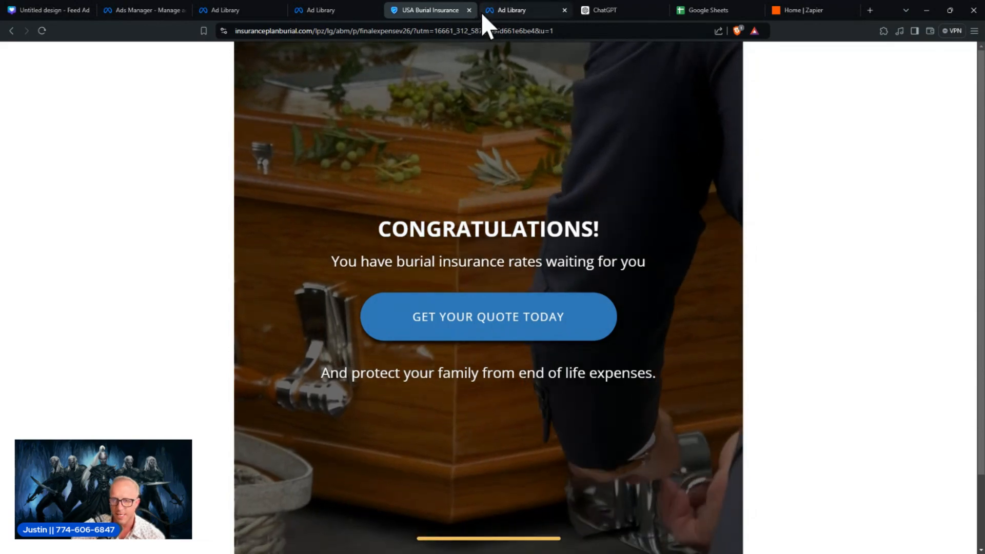
scroll(629, 295, down, 2)
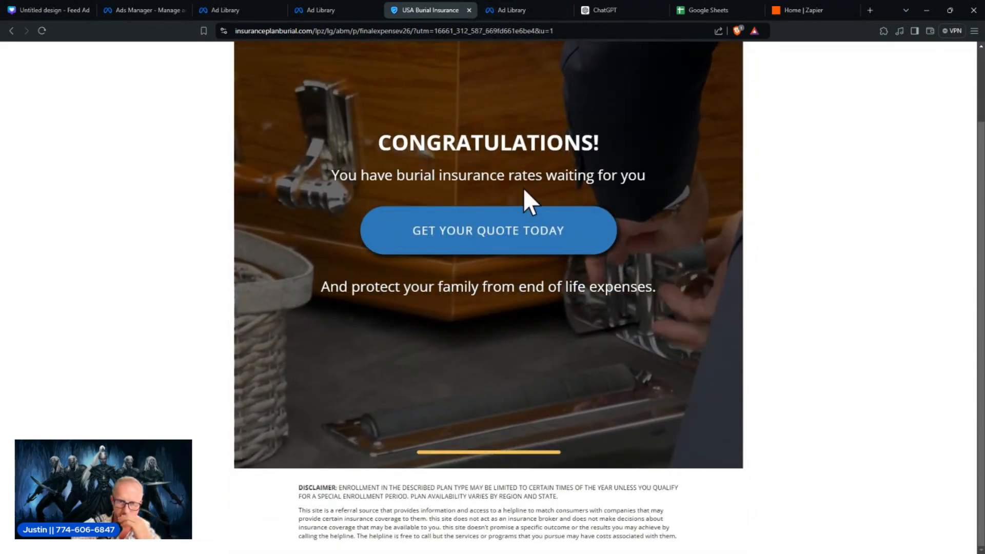
scroll(658, 287, up, 2)
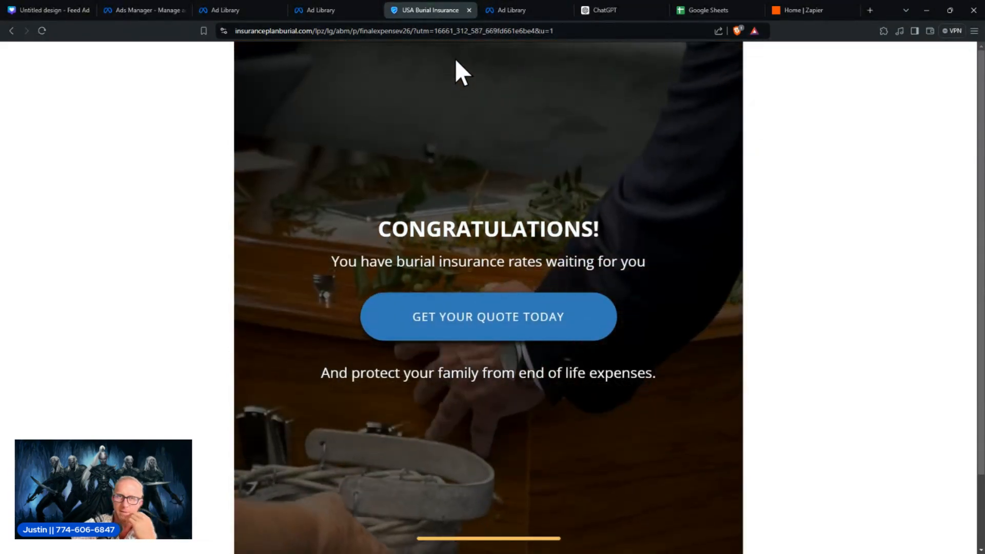
- Copy the web address of the burial insurance landing page
click(398, 30)
right_click(399, 32)
click(448, 101)
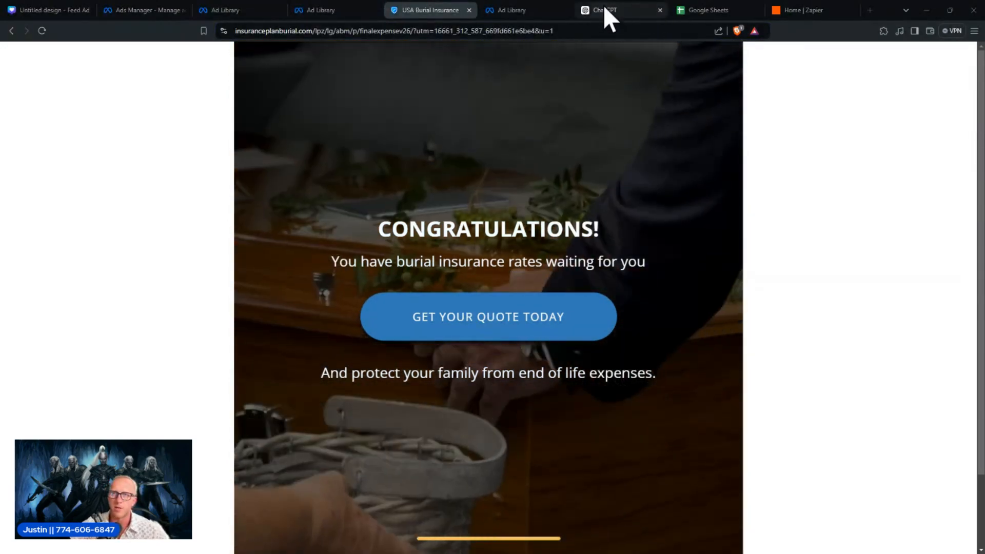
- Ask ChatGPT whether it can rephrase a final expense life insurance video ad script into alternate versions optimized for lead generation, targeting ages 55+
click(604, 10)
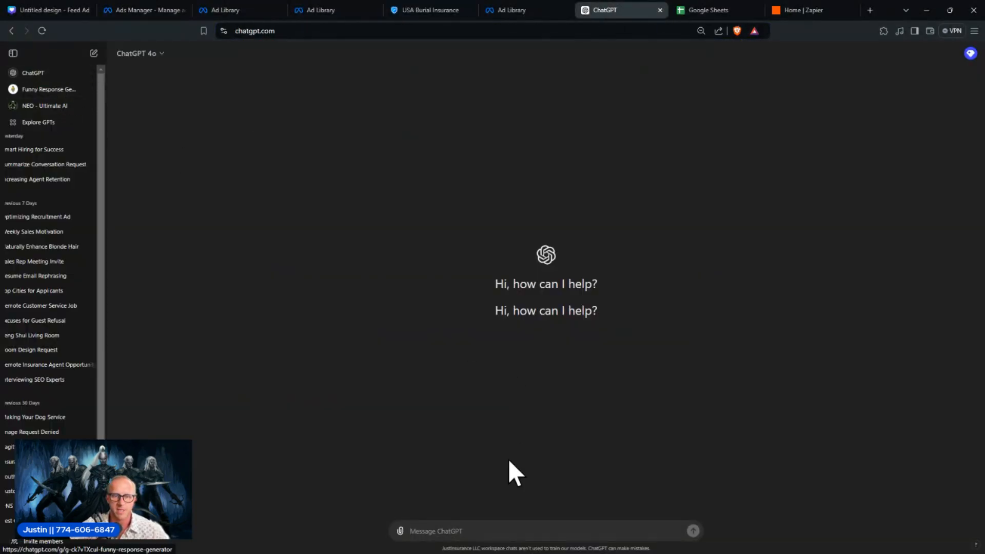
click(465, 531)
text(I havea script us)
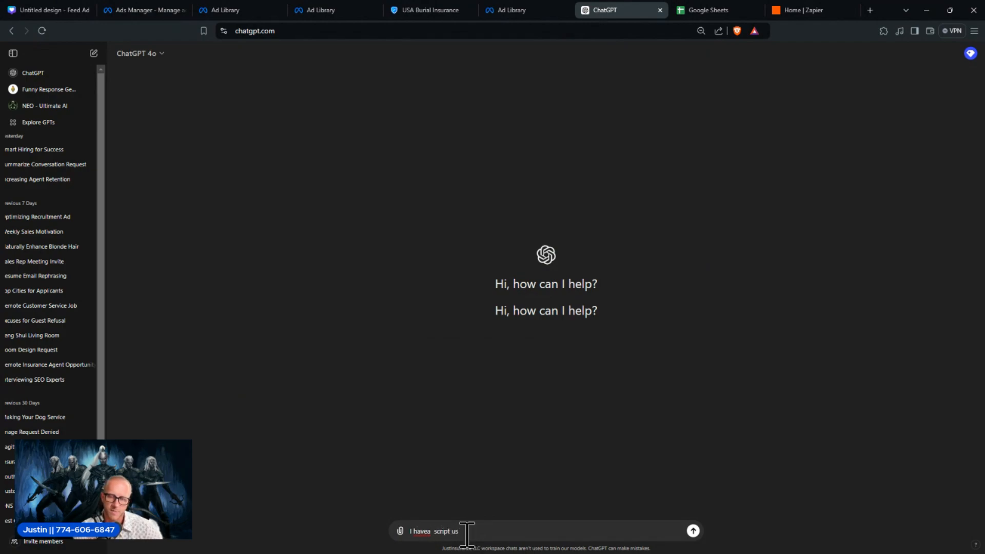
text(ed for a final expense +++)
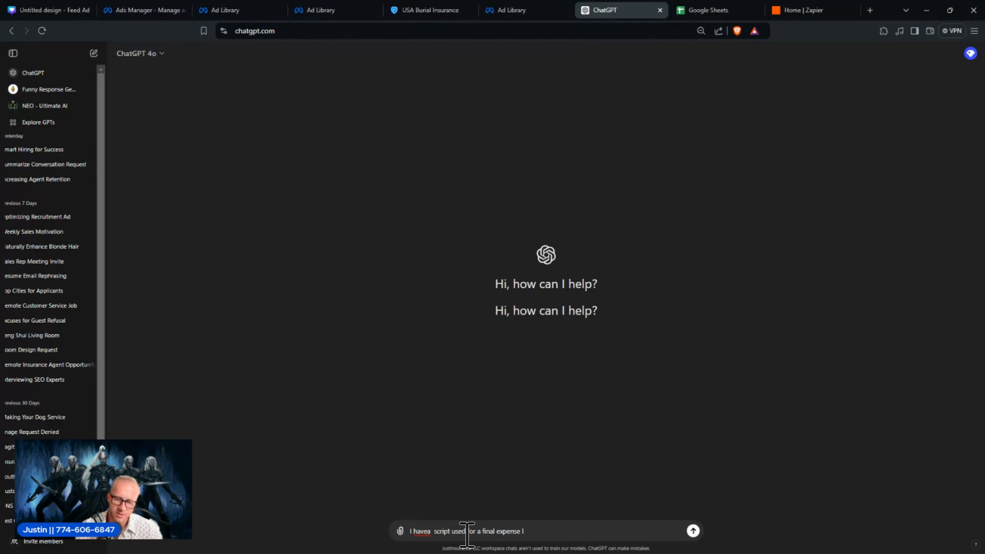
text(surance ad. The script is read in the vid)
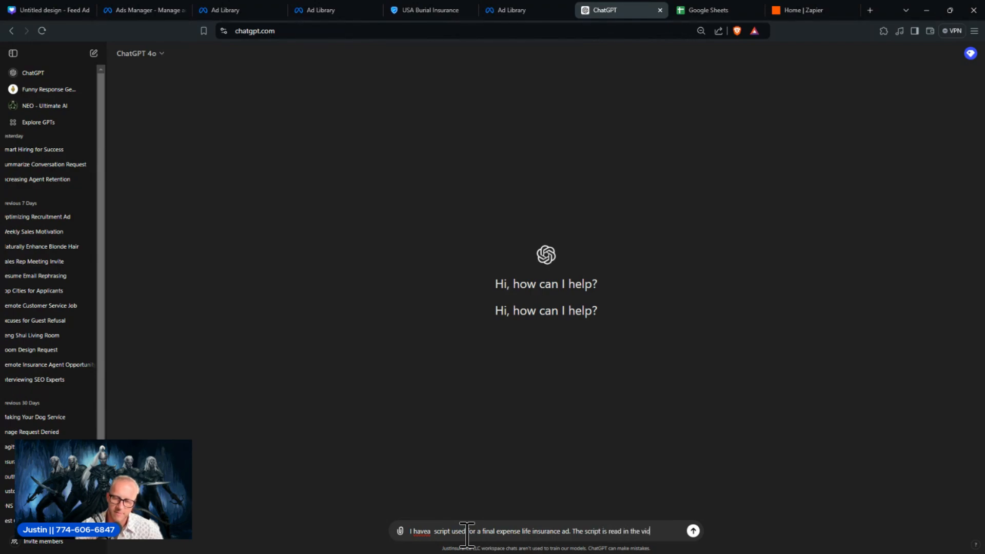
text(art of the a)
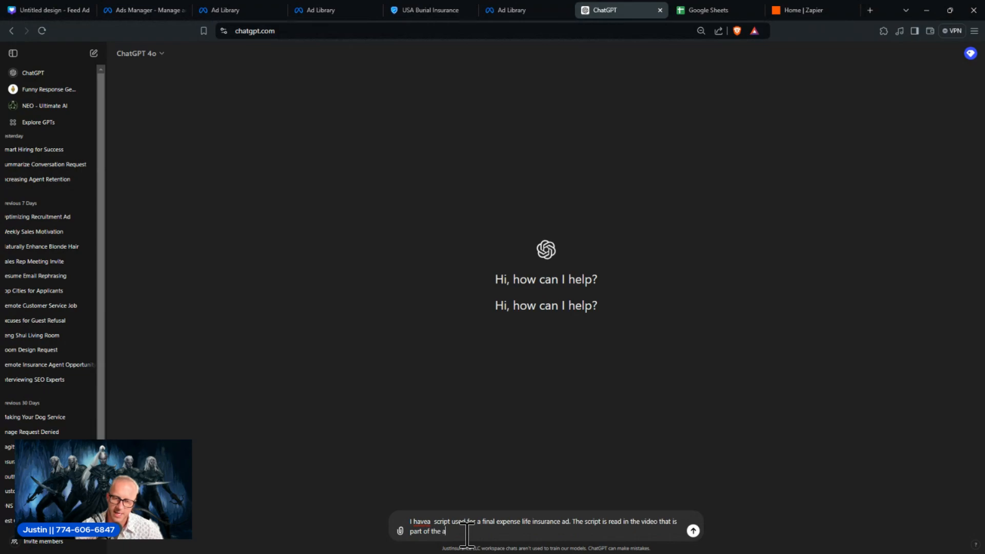
text(d. IF I give ytou the)
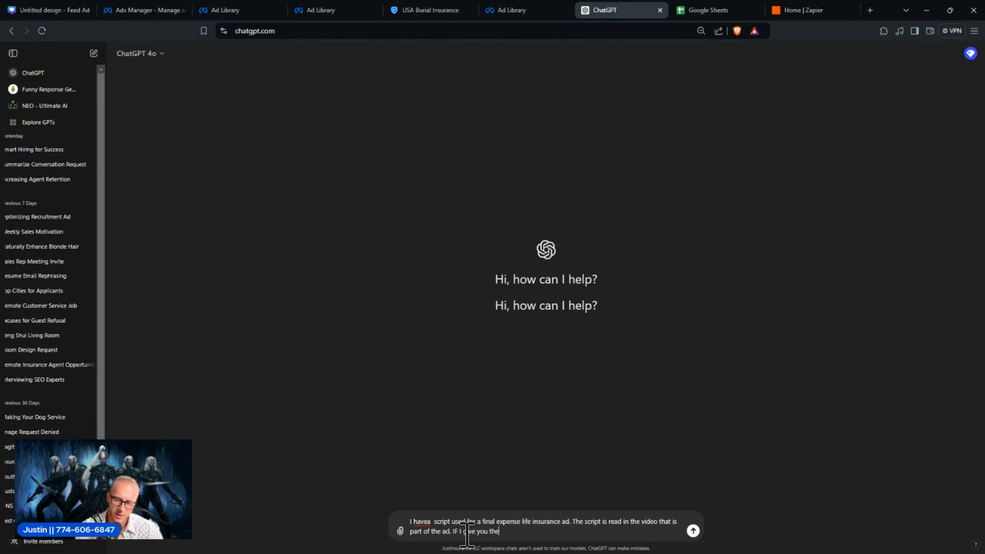
text(n you rephrase it into al)
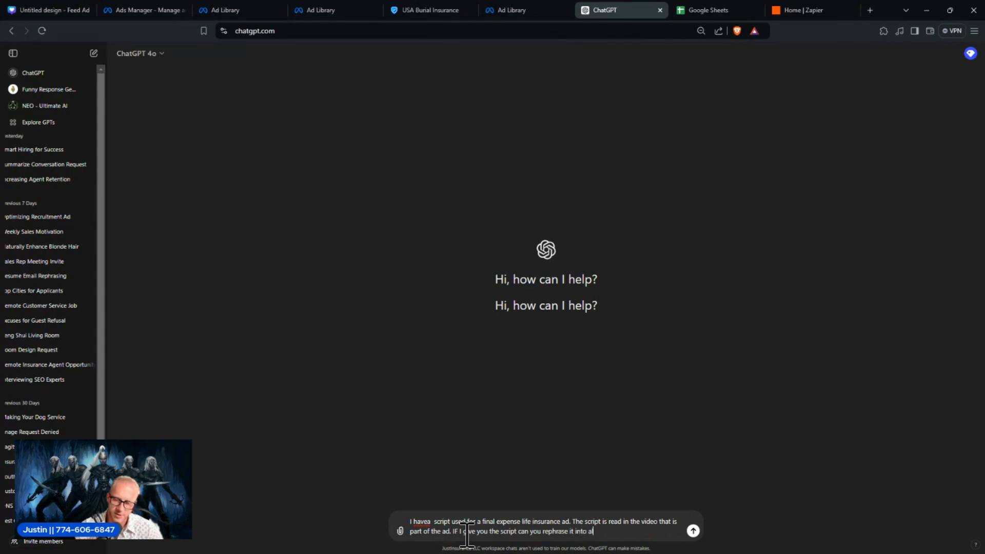
text(rsions that will op)
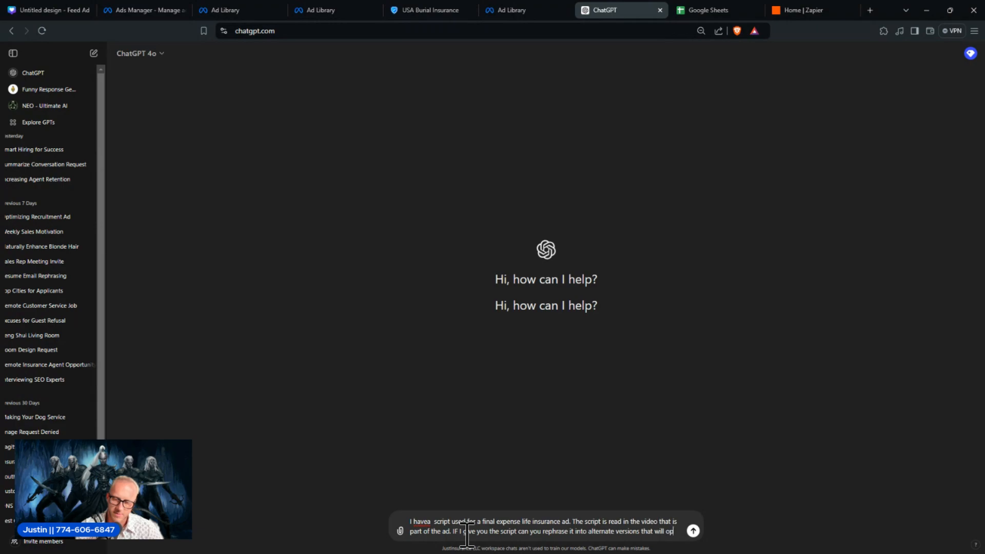
text(timize it for lead generation? The target audience is aged 55+)
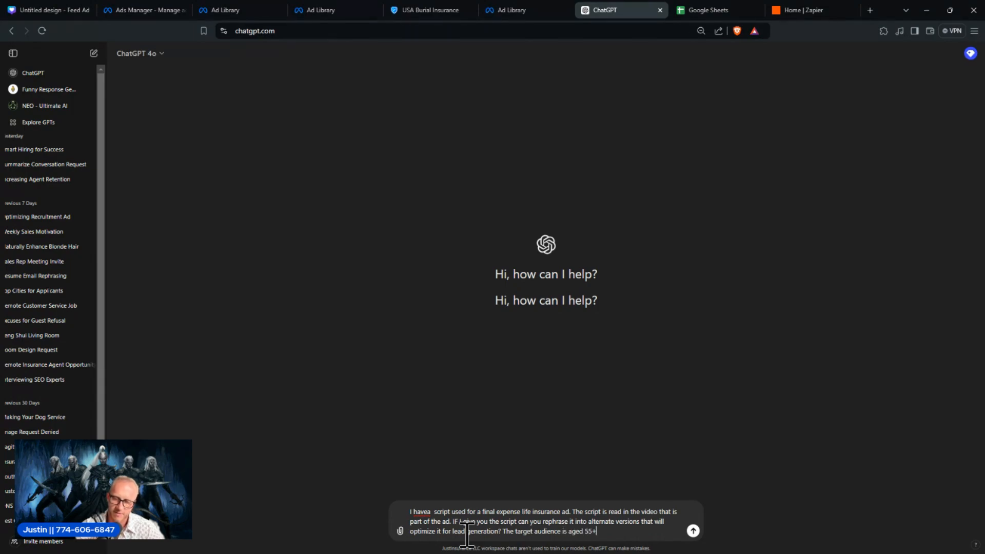
key(Return)
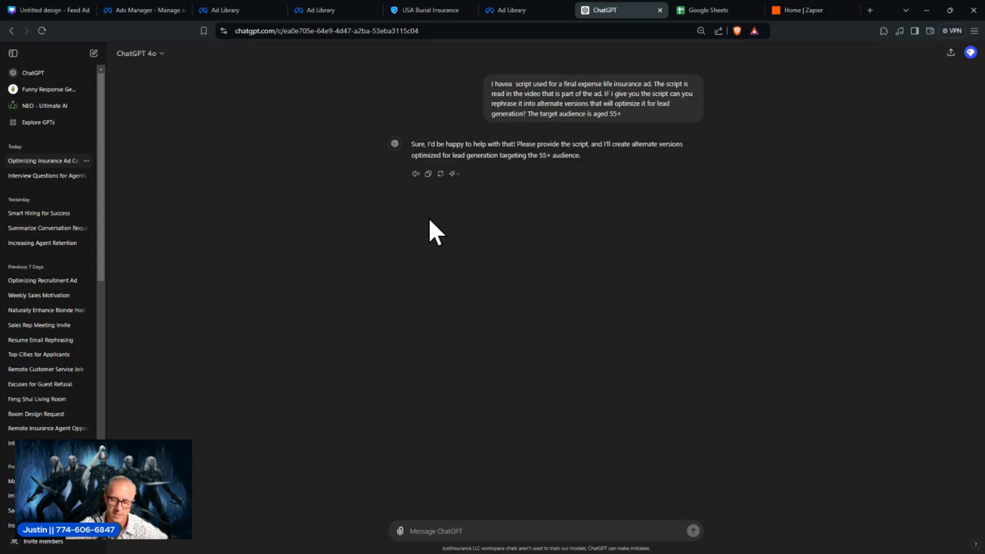
- Paste the competitor's video ad script into the chat, send it, and skim the rewritten versions
key(ctrl+plus)
key(ctrl+plus)
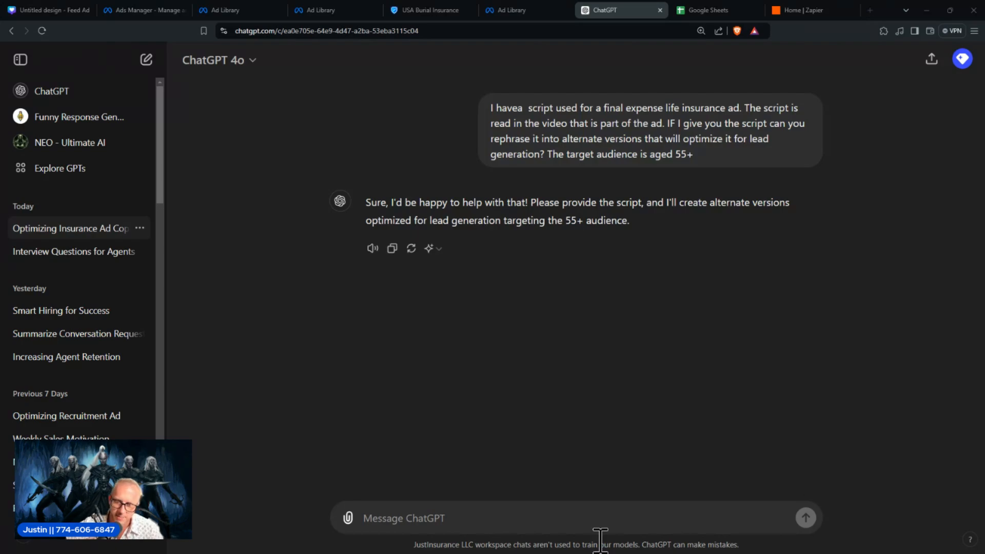
click(535, 509)
key(ctrl+v)
key(Return)
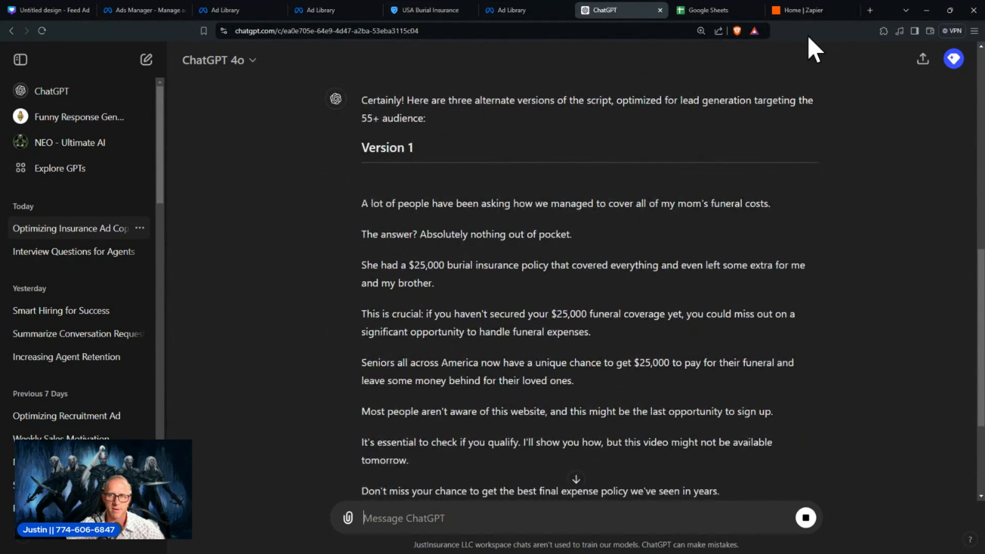
scroll(616, 280, down, 5)
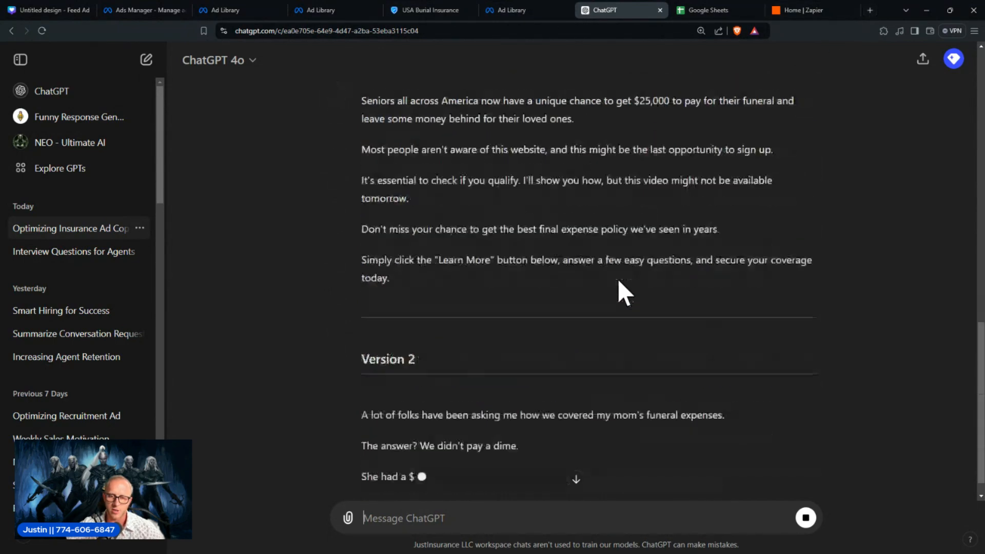
scroll(647, 241, up, 5)
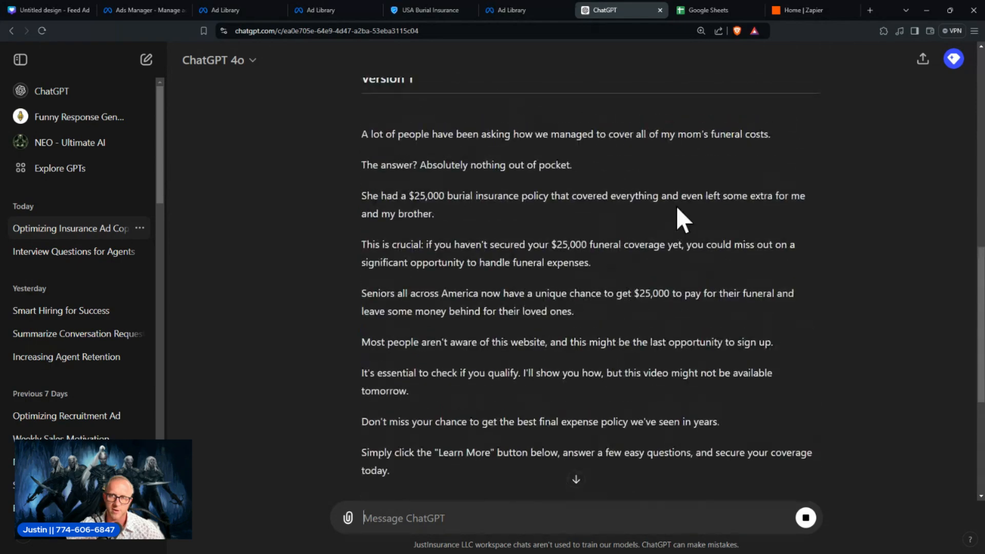
scroll(676, 205, down, 5)
- Open the Fiverr website in a new browser tab
click(869, 10)
text(fiverr.com)
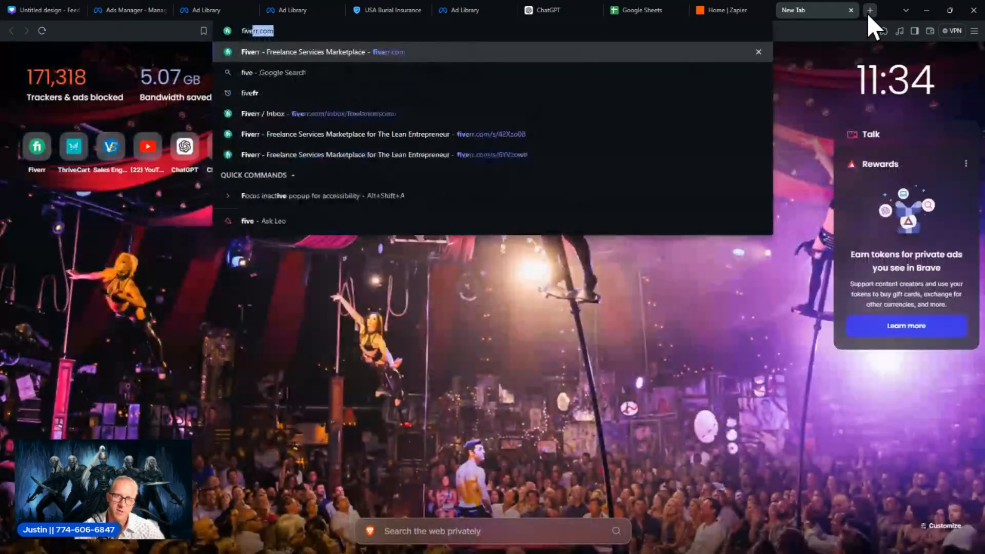
key(Return)
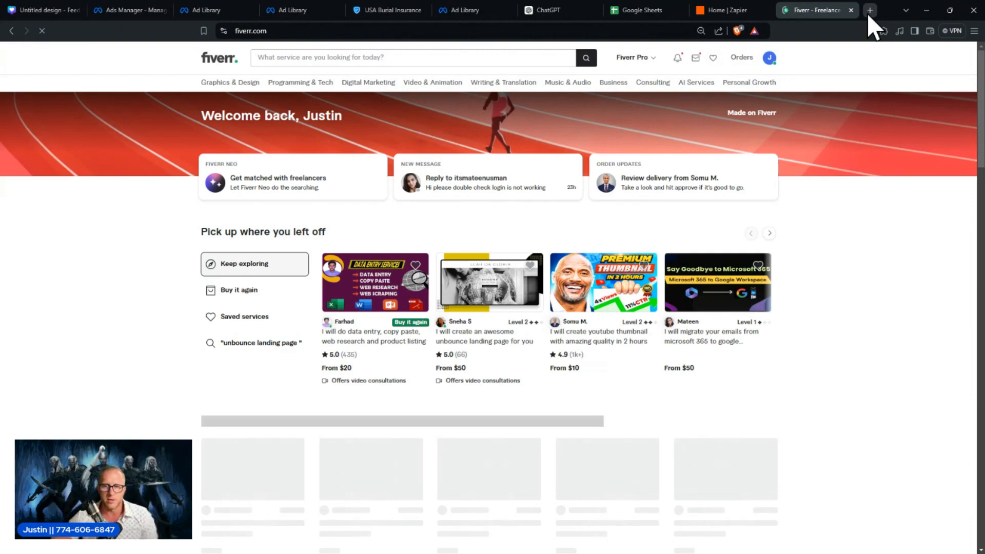
- Search Fiverr for "spokesperson" and restore the page's default zoom
click(366, 62)
text(drofe)
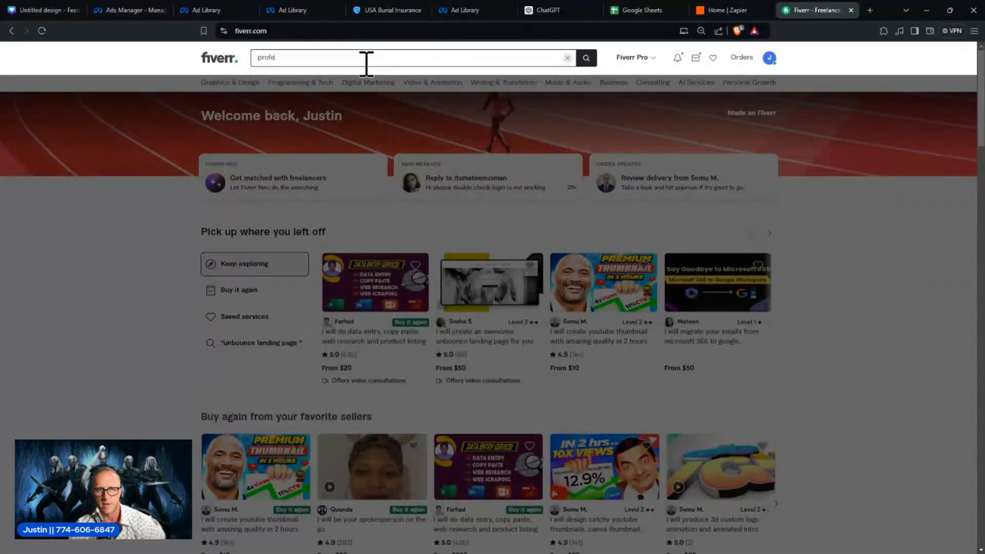
key(BackSpace)
key(BackSpace)
key(BackSpace)
key(BackSpace)
key(BackSpace)
text(spokesperson)
key(Return)
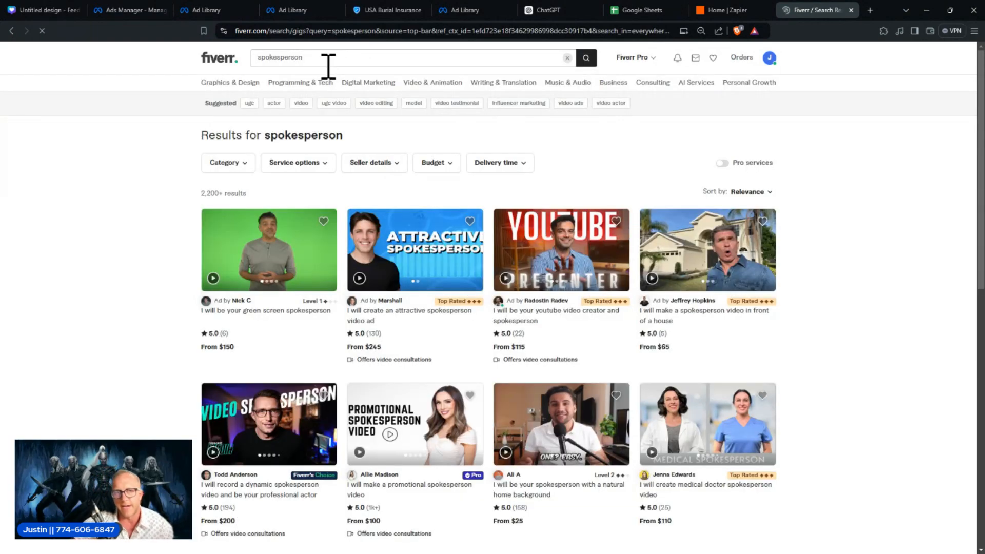
key(ctrl+0)
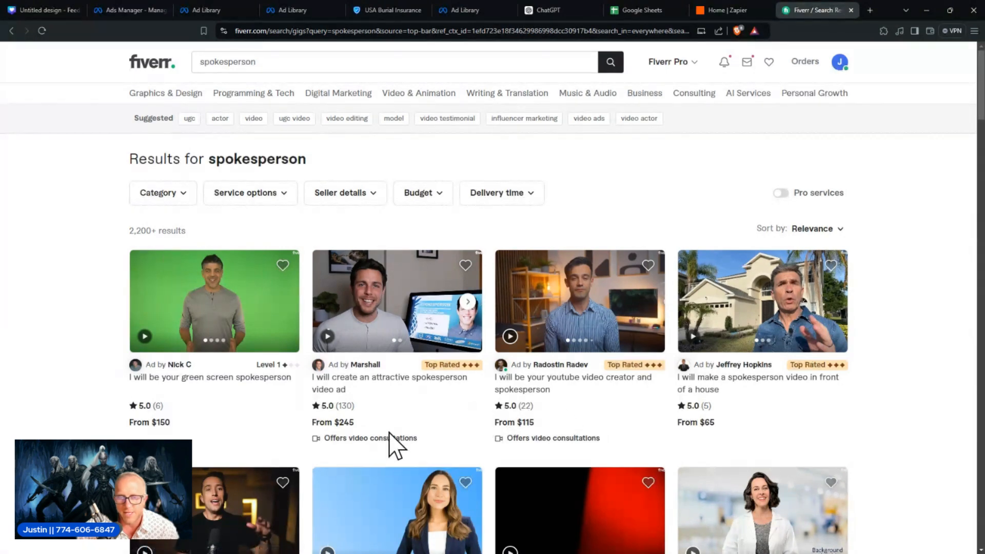
- Check the Basic package price for 100 words on the "attractive spokesperson video ad" gig, and return to browsing the spokesperson results
click(342, 426)
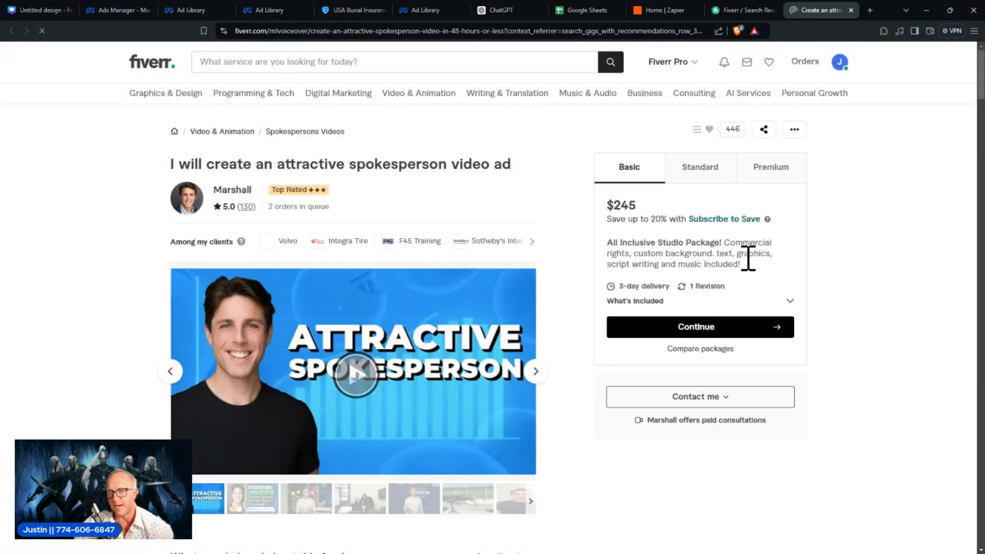
click(782, 303)
double_click(706, 401)
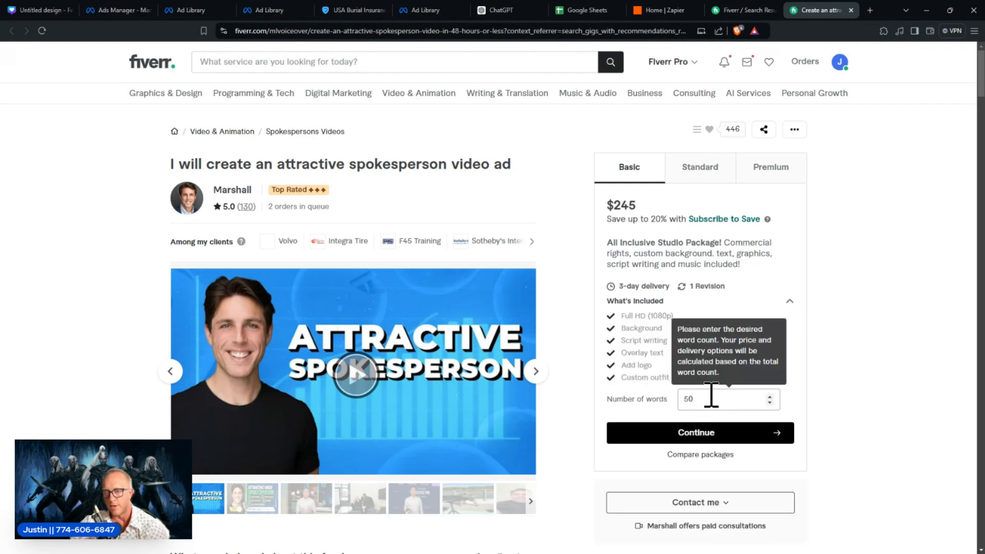
text(100)
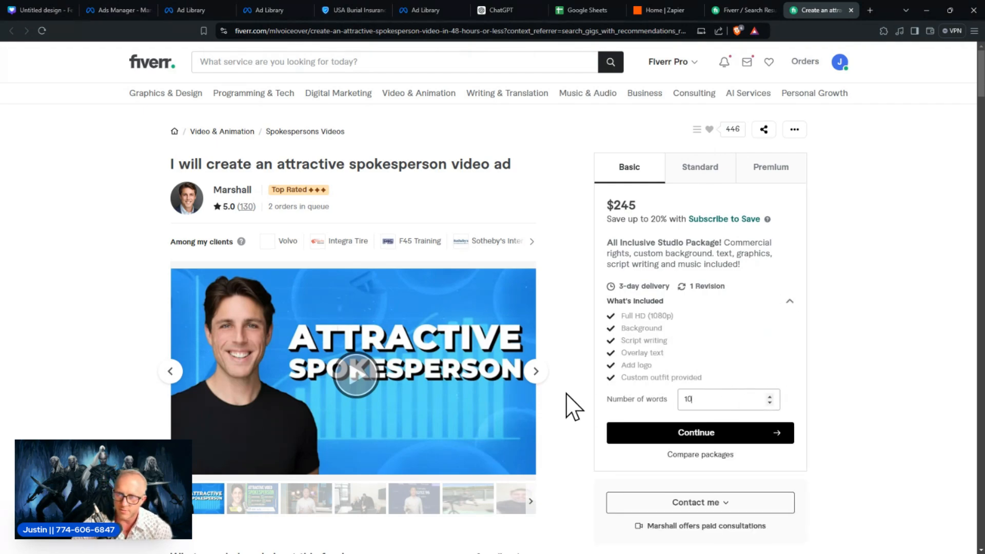
click(949, 351)
double_click(694, 399)
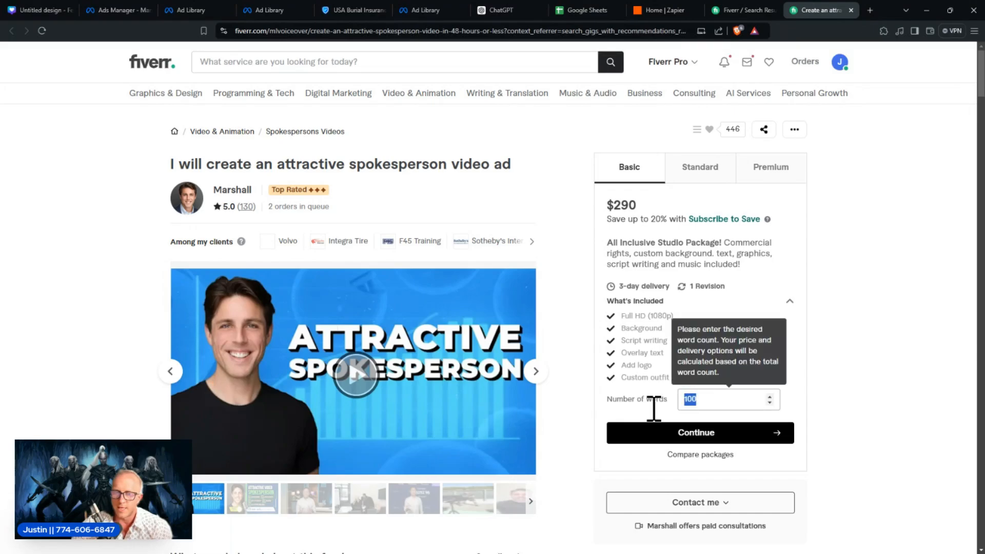
key(BackSpace)
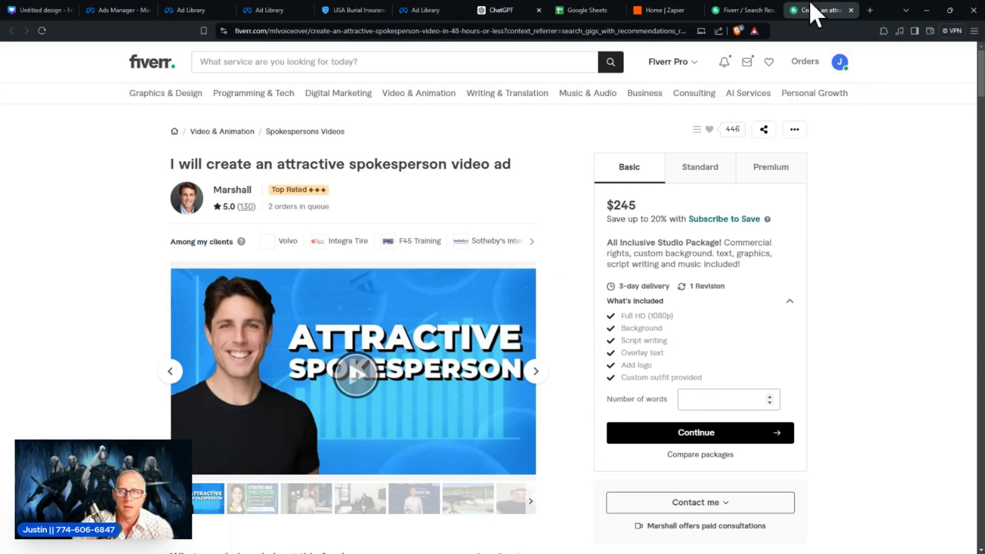
click(745, 10)
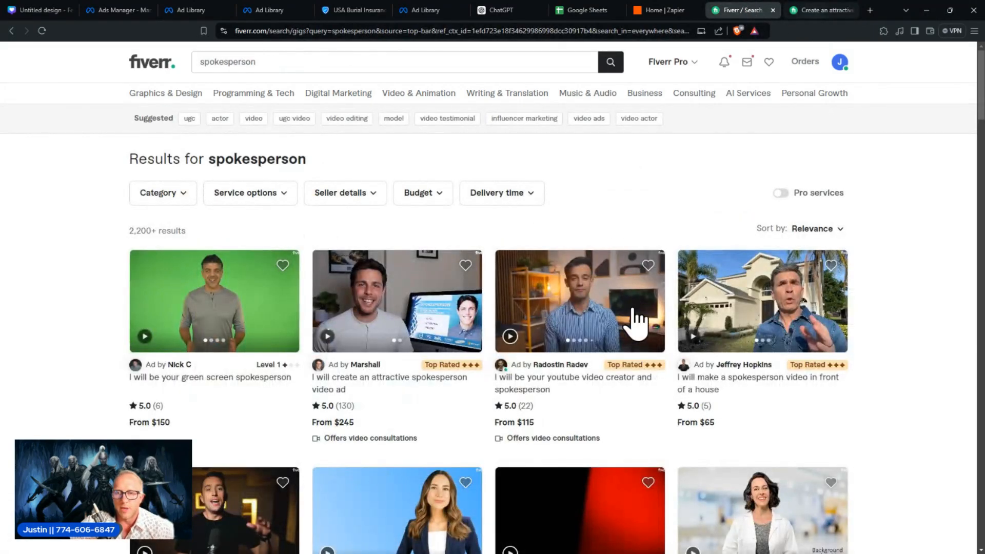
scroll(662, 293, down, 3)
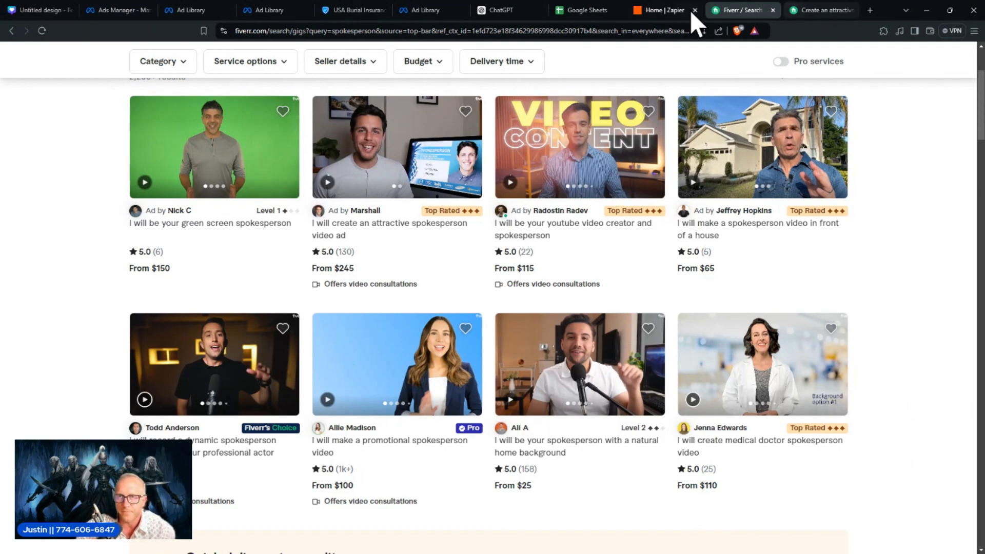
- Return to the ChatGPT conversation to review the second script version and show the available models
click(491, 10)
scroll(465, 177, down, 6)
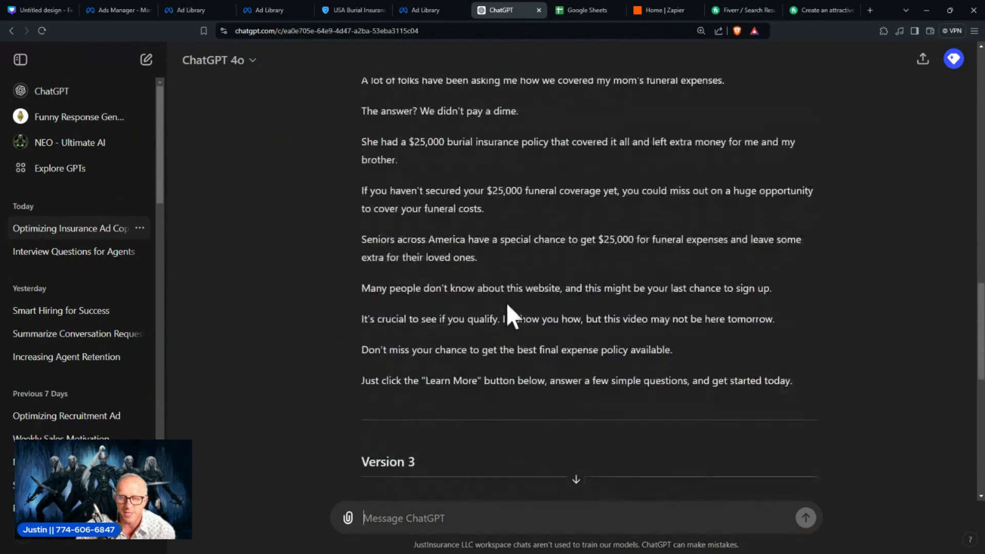
click(240, 64)
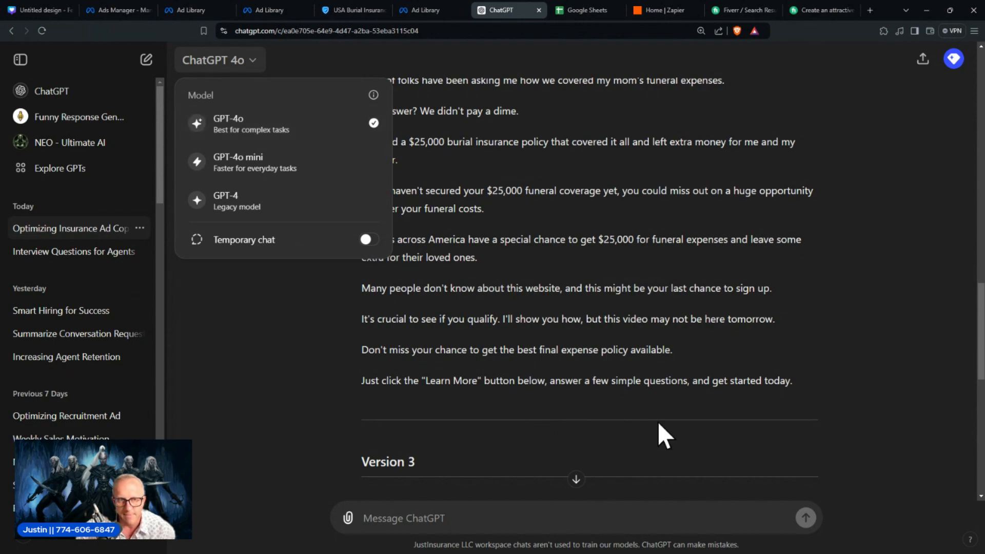
- Copy ChatGPT's full response with the three script versions and paste it below the original script in the Google Docs document
click(581, 314)
scroll(596, 365, down, 12)
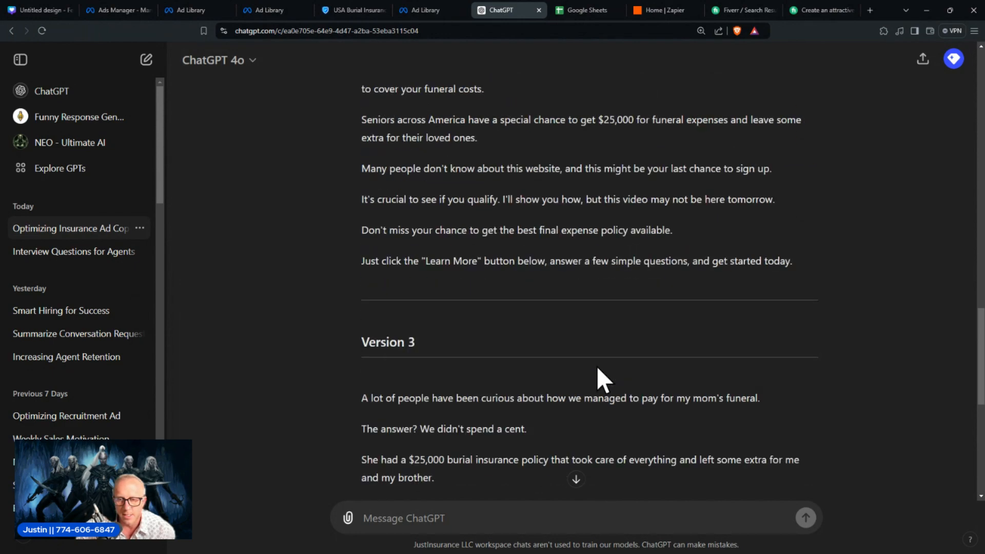
click(388, 447)
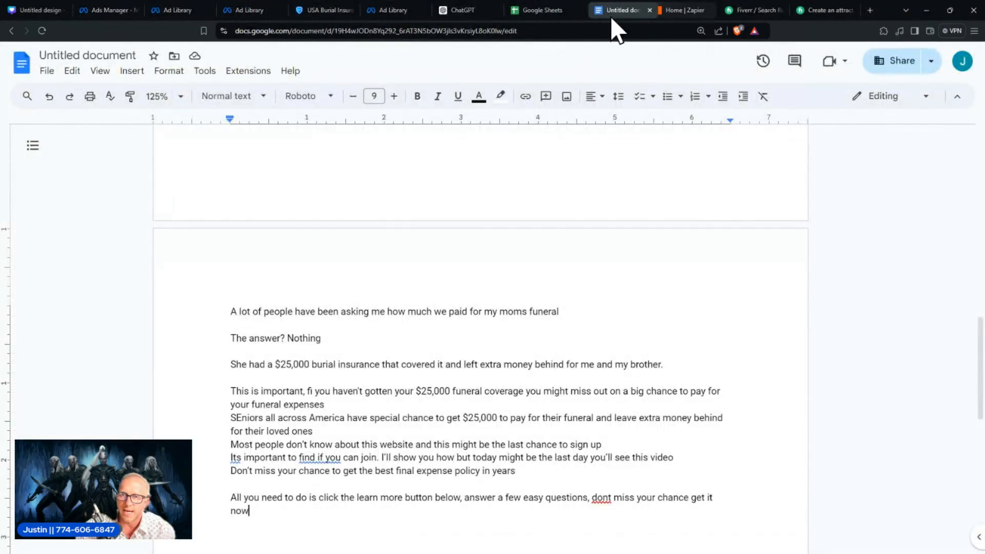
scroll(455, 429, down, 5)
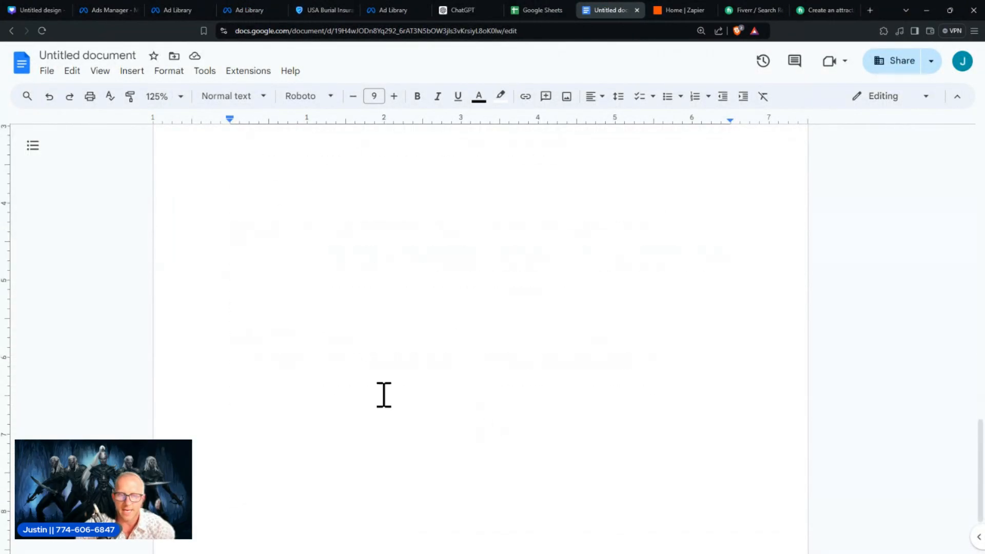
key(Return)
key(Return)
key(ctrl+v)
scroll(451, 301, up, 6)
scroll(437, 293, up, 15)
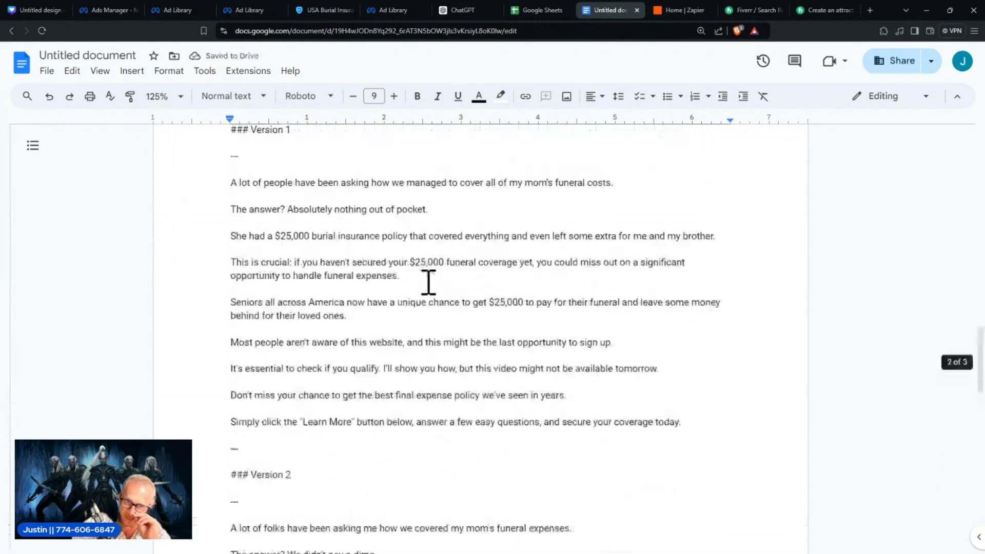
- Return to the Fiverr "attractive spokesperson video ad" gig and open a question to its seller
click(836, 11)
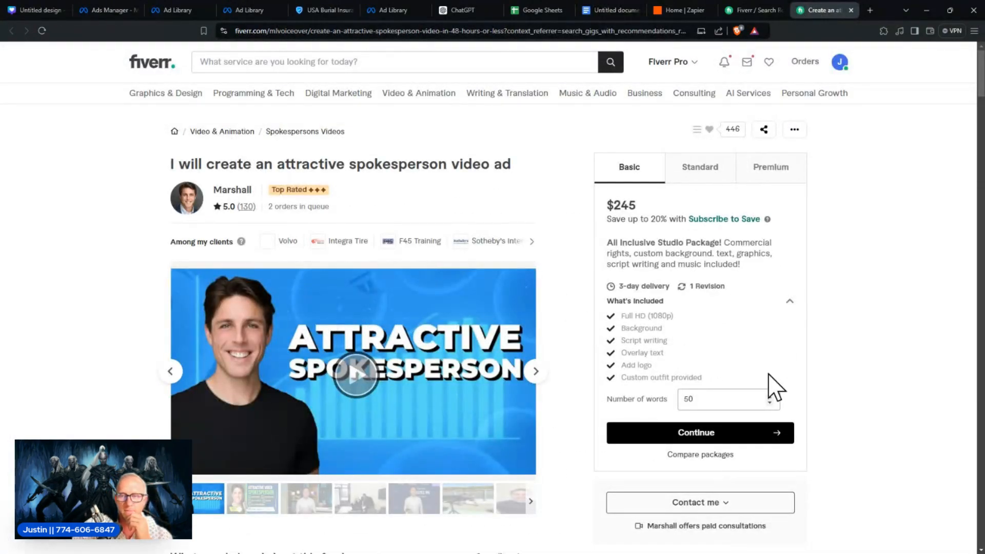
scroll(744, 395, down, 3)
click(711, 442)
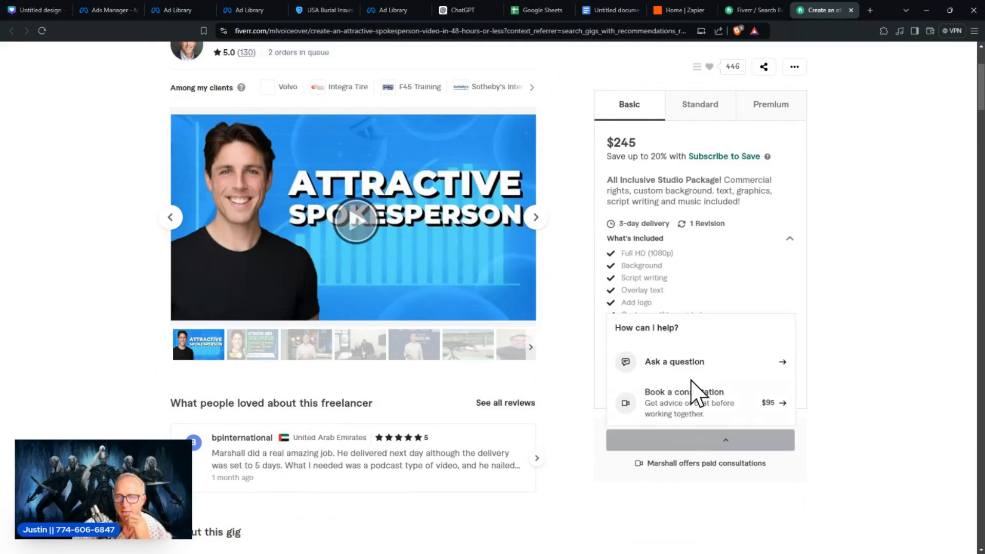
click(678, 363)
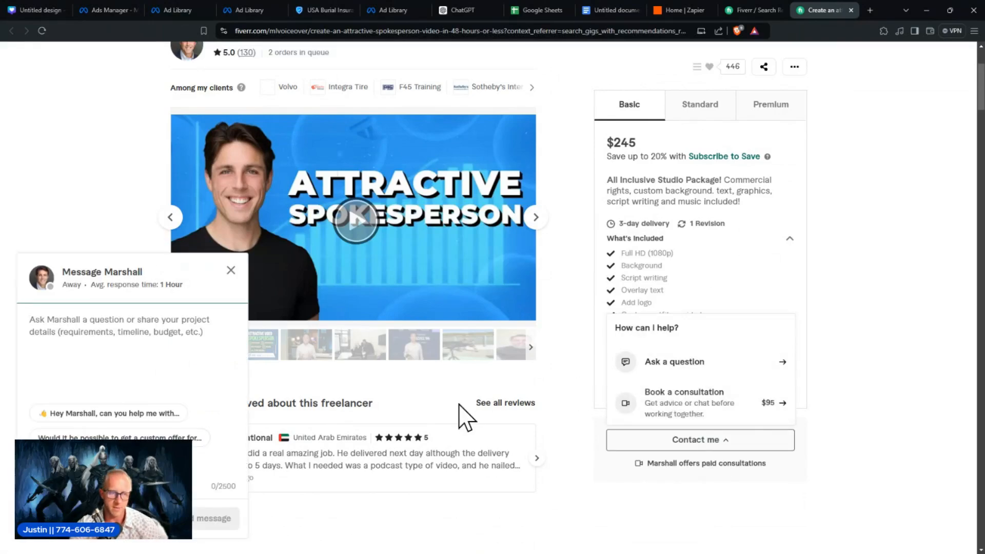
- Send the seller "Hello! I would like you to create a video that I am going to use in an ad for life insurance, can you do this?"
text(Hello! I would like you to crea)
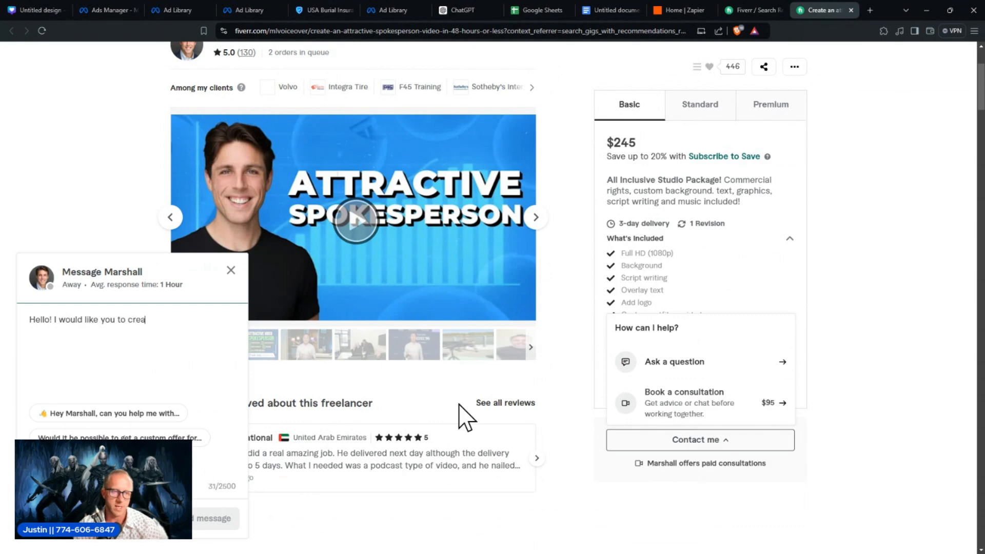
text(te a vi)
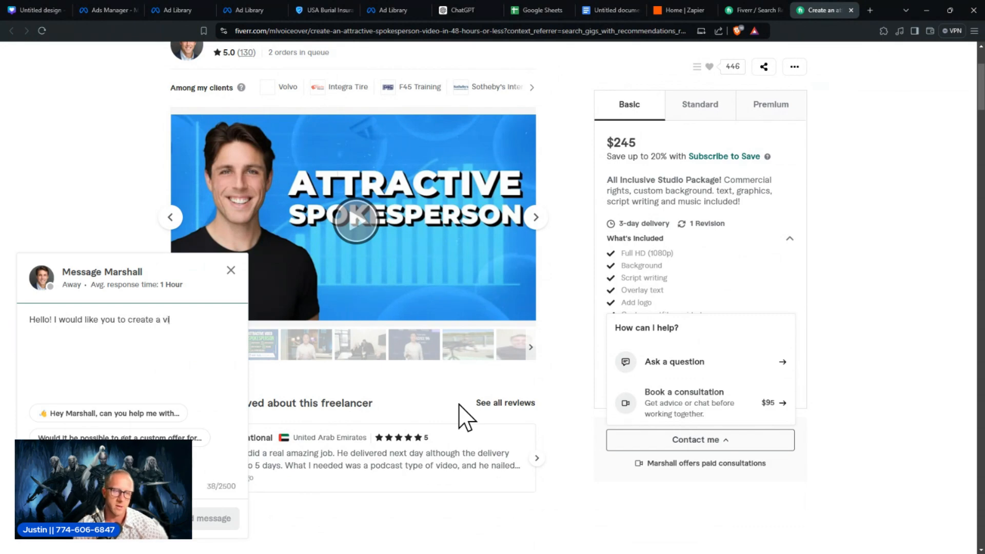
text(deo that I am going to)
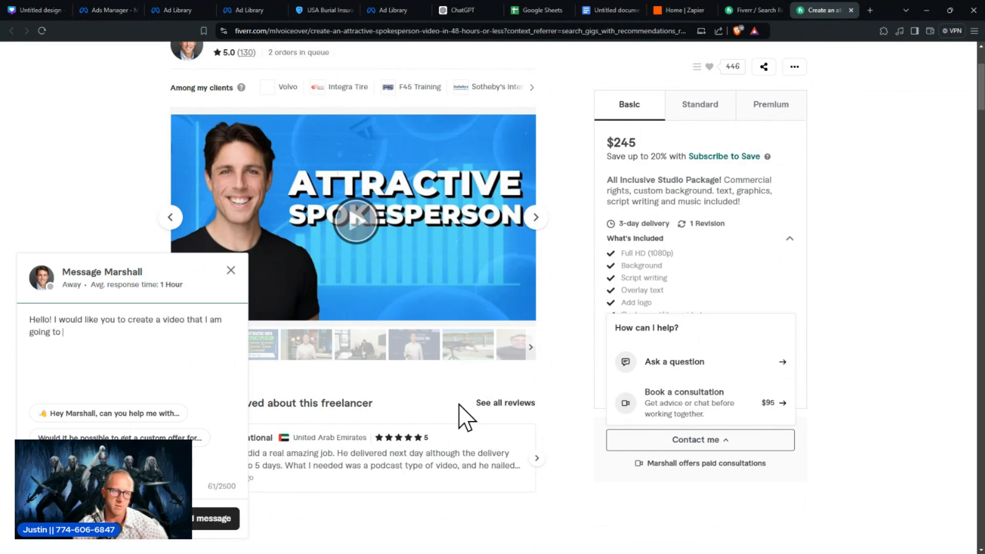
text( use in an ad for life insurance, can you do this?)
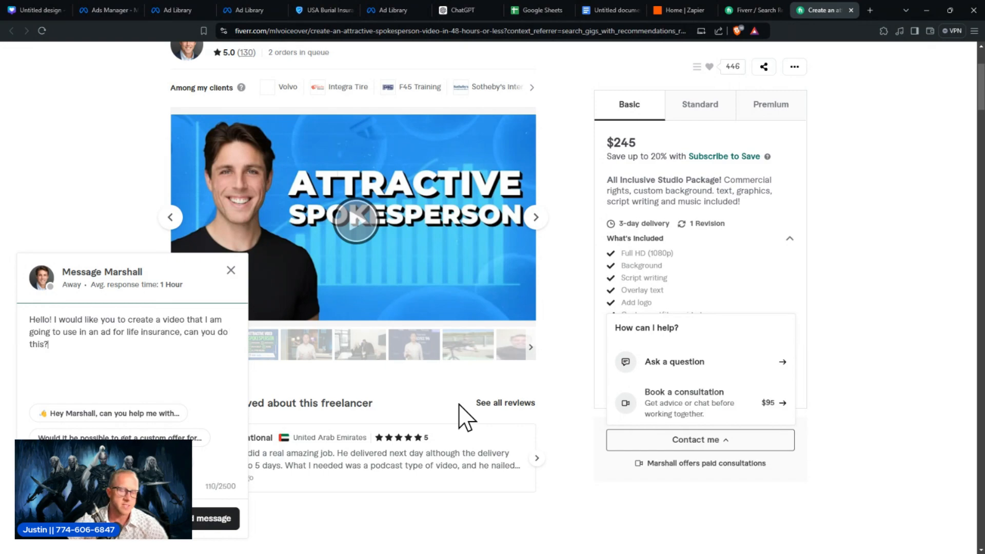
click(196, 522)
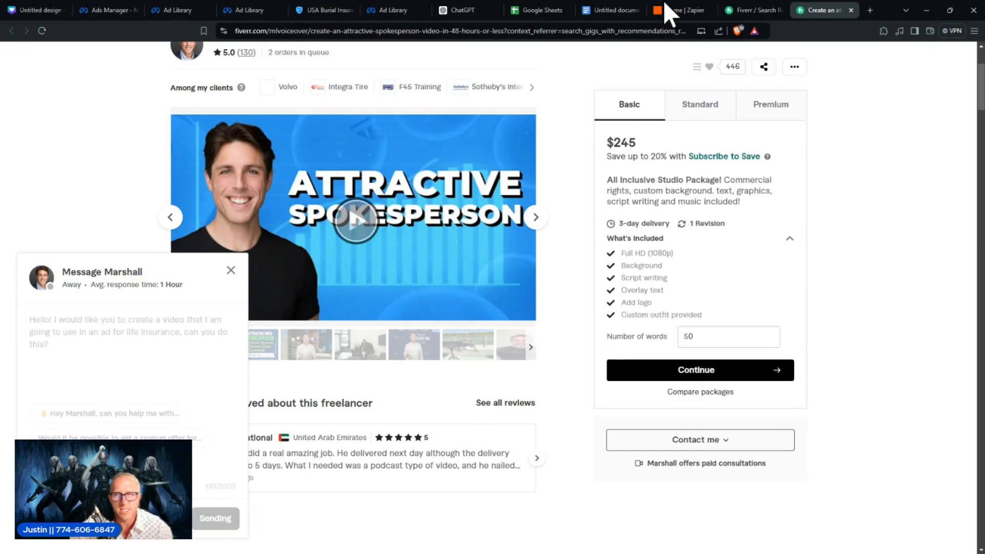
- Return to the "final expense" results in the Ad Library and play the opening seconds of the $10/month burial insurance video ad
click(595, 10)
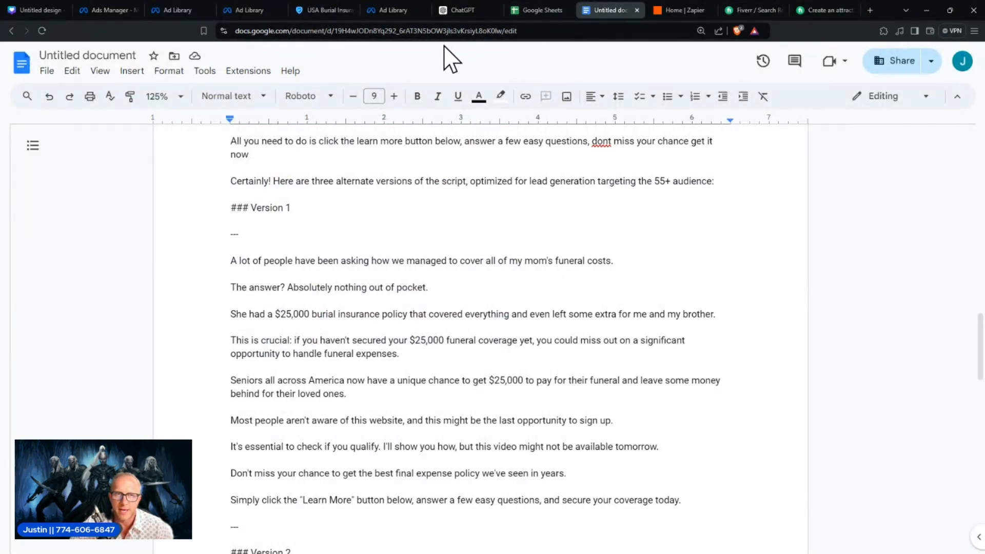
click(403, 10)
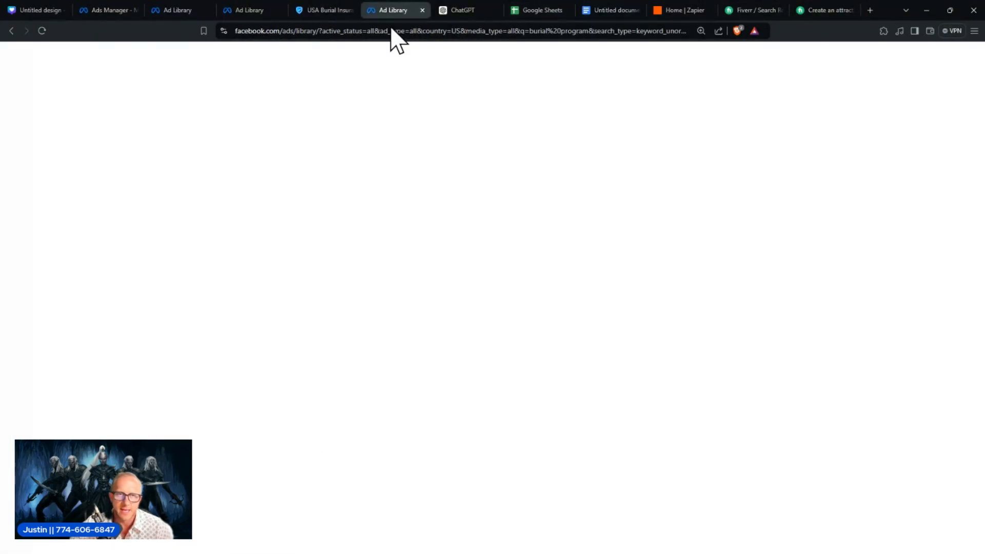
click(156, 11)
click(105, 10)
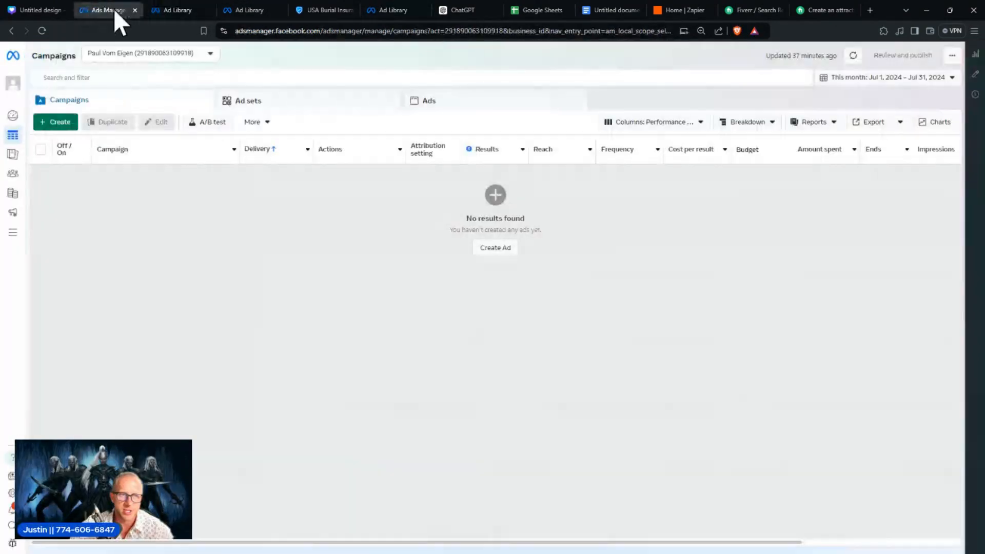
click(182, 15)
click(267, 10)
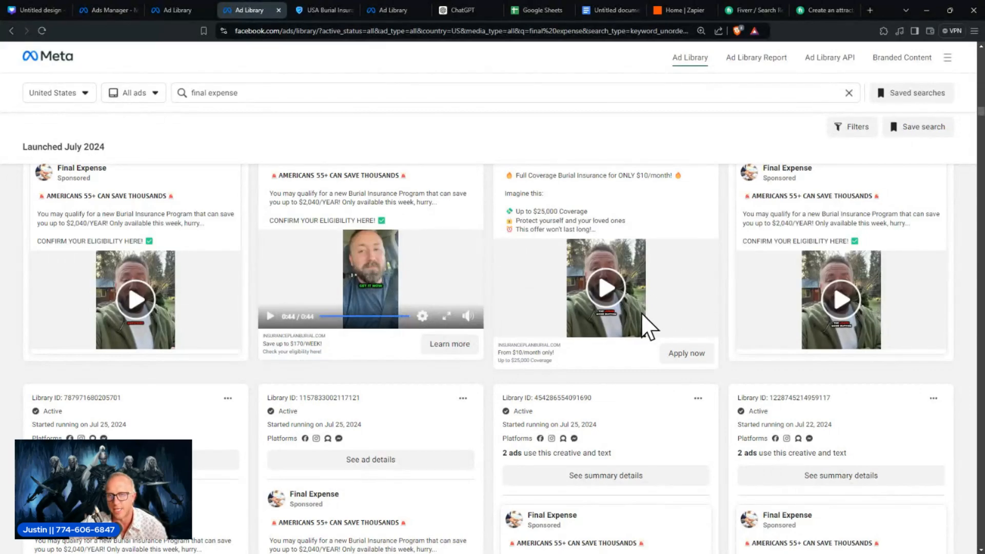
click(613, 298)
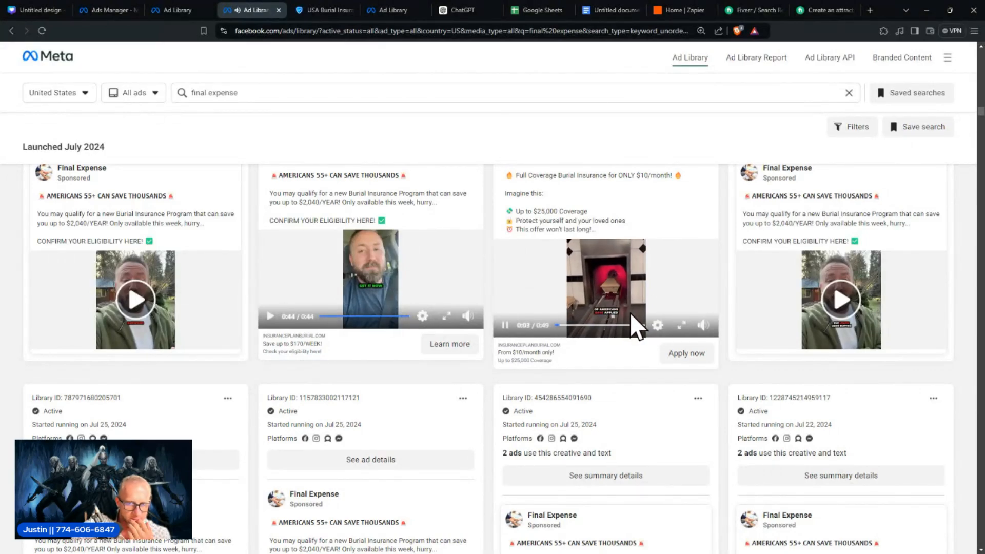
click(504, 327)
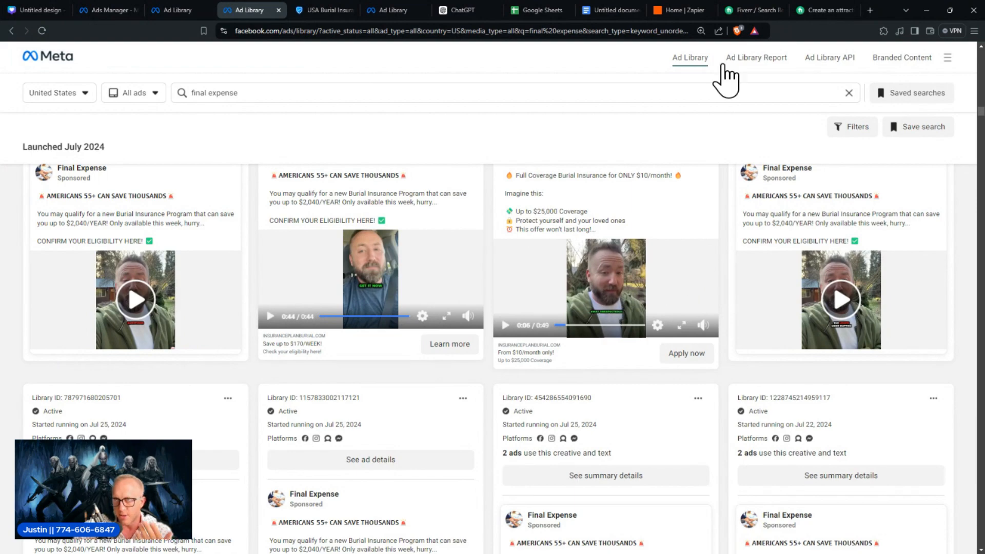
- Dismiss the sent-message notice on the Fiverr gig and review script Version 1 in the Google Docs document
click(816, 9)
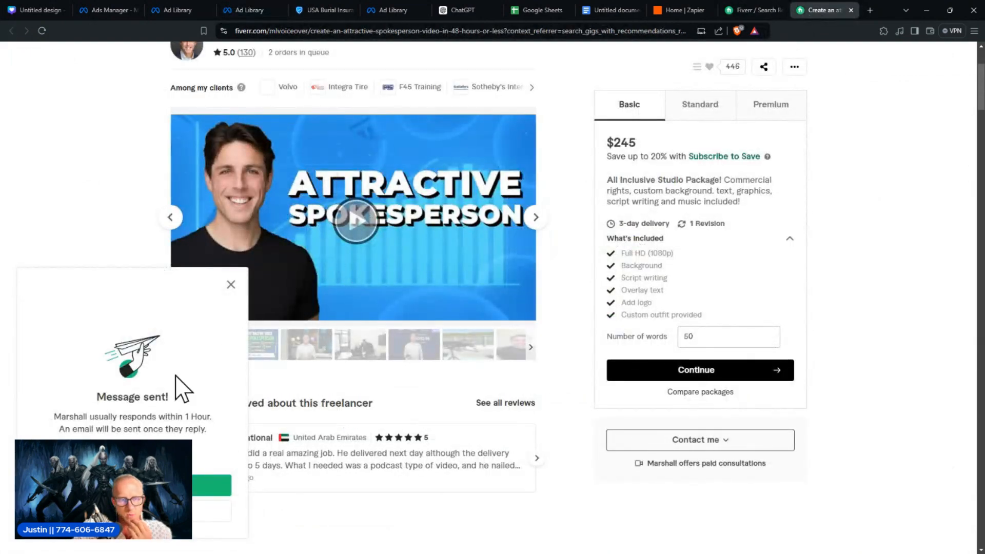
click(195, 488)
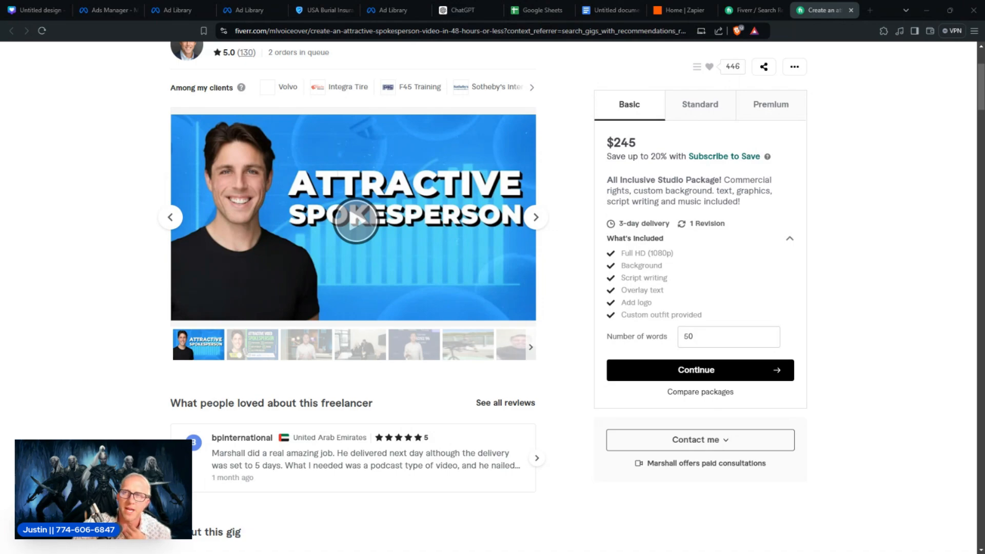
click(621, 11)
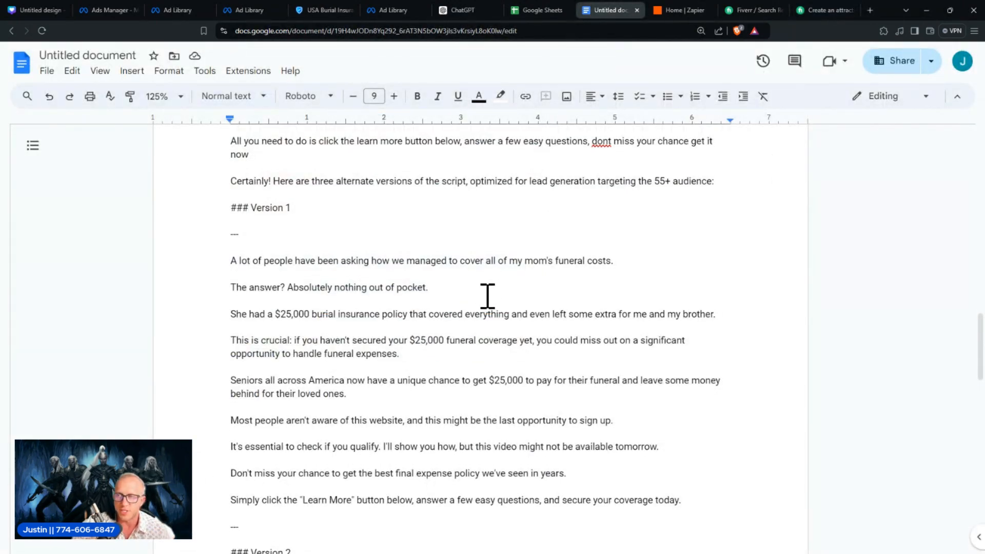
scroll(462, 292, up, 5)
scroll(383, 293, down, 4)
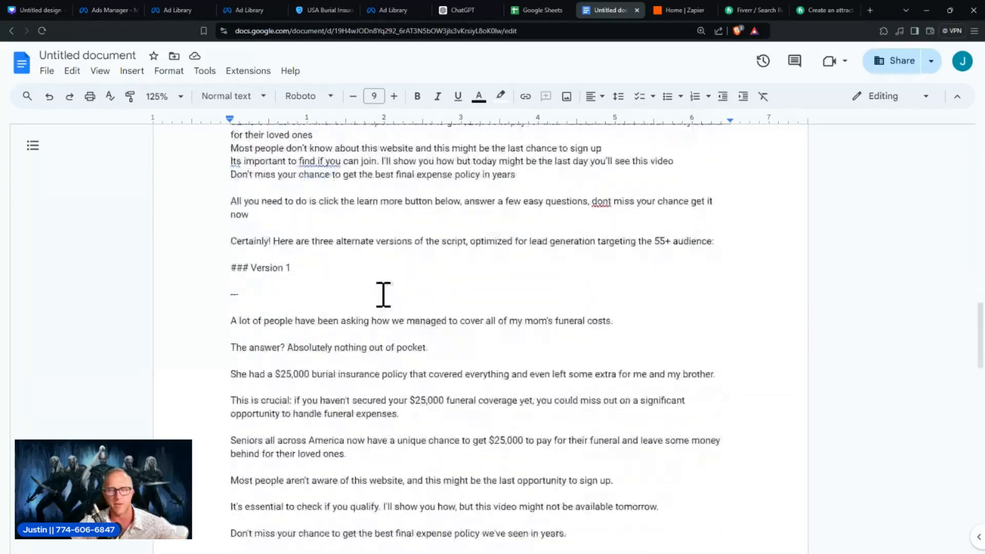
scroll(383, 294, down, 3)
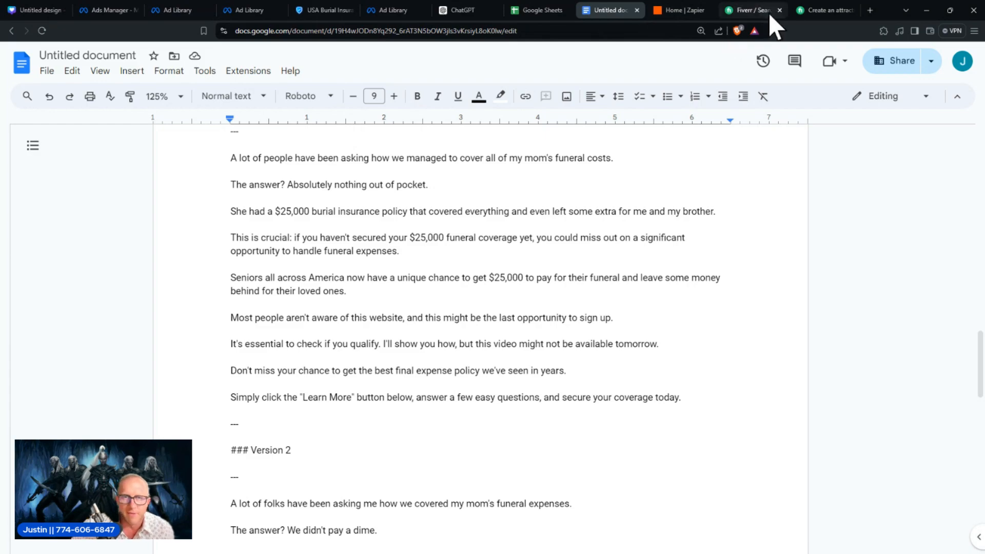
- Open the Pennsylvania seniors ad image from the "state approved burial" Ad Library results in its own browser tab
click(175, 10)
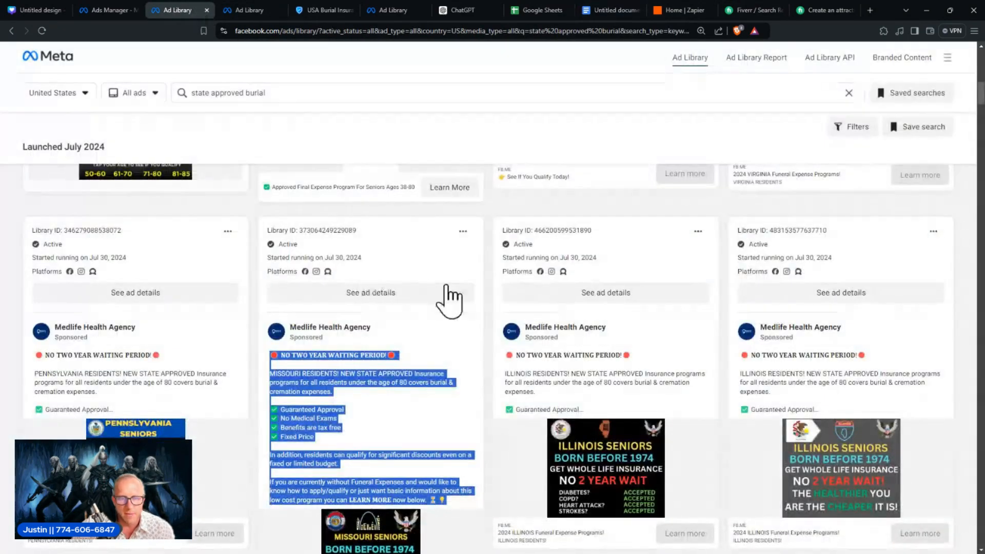
click(436, 419)
scroll(554, 359, down, 4)
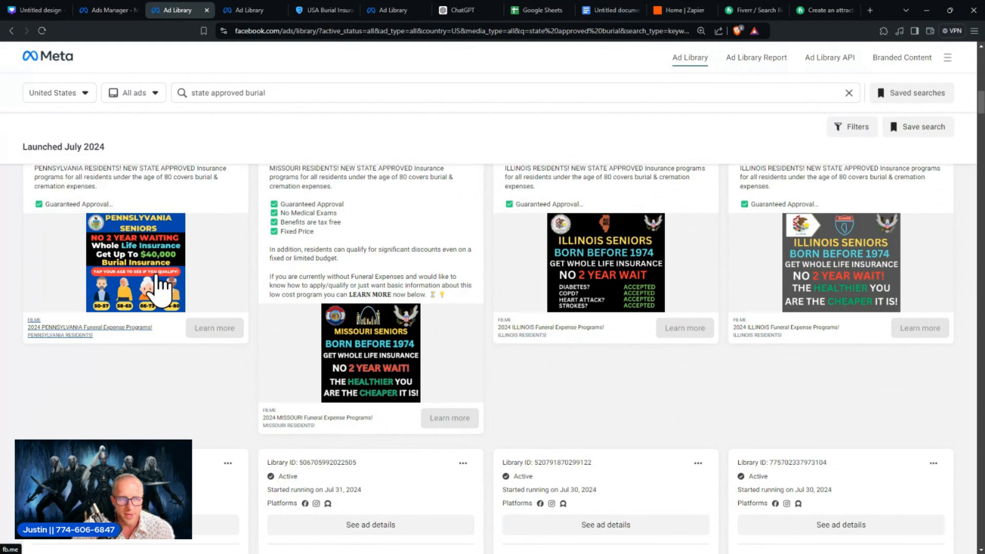
click(142, 246)
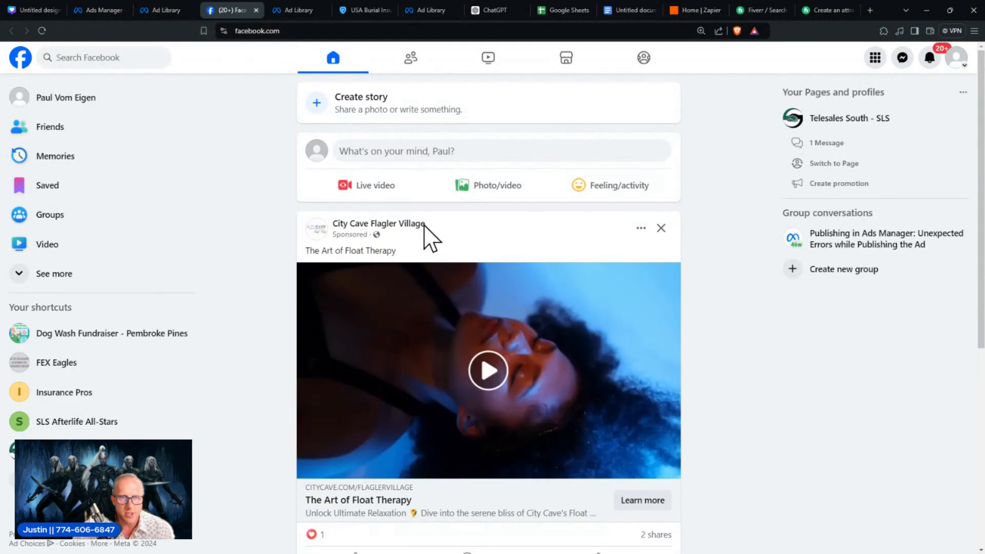
click(256, 10)
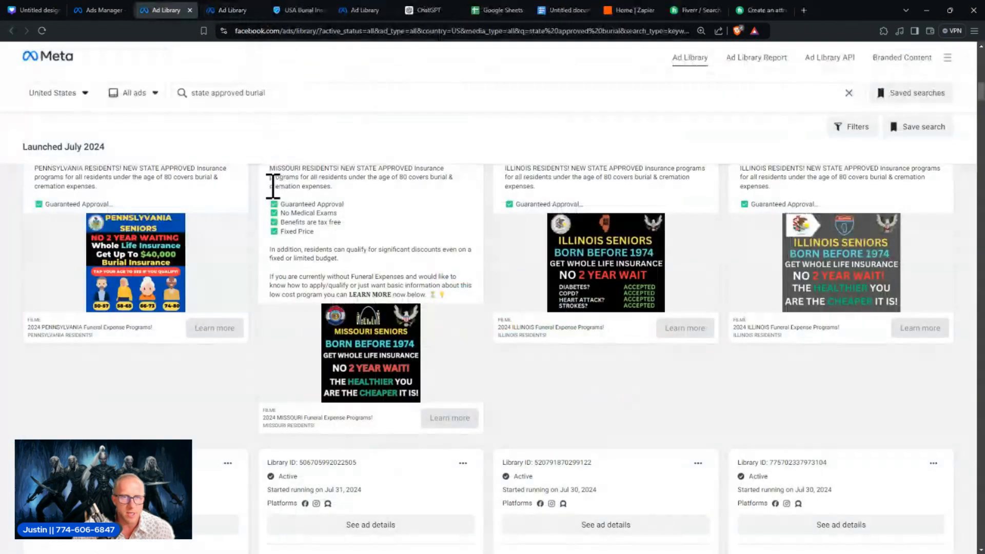
right_click(148, 230)
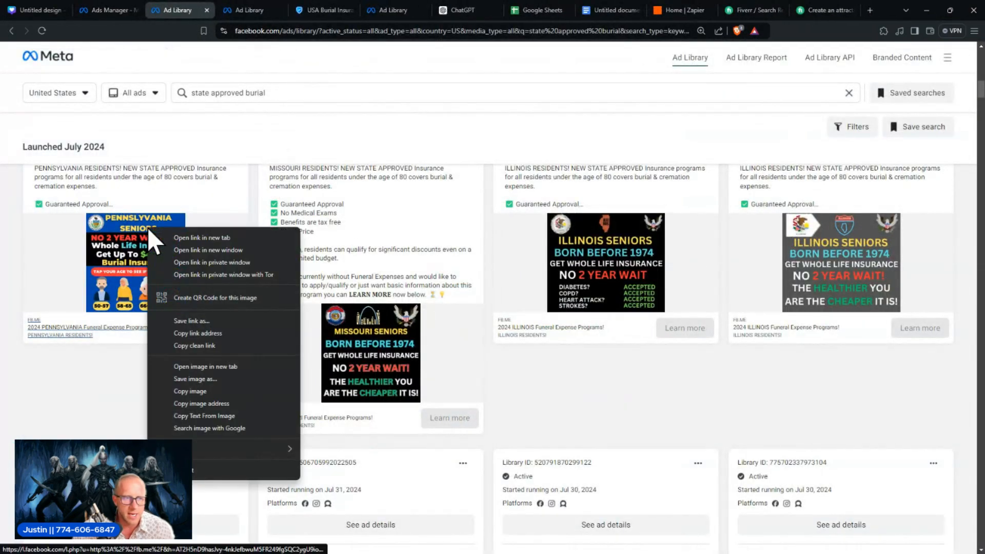
click(208, 367)
click(226, 11)
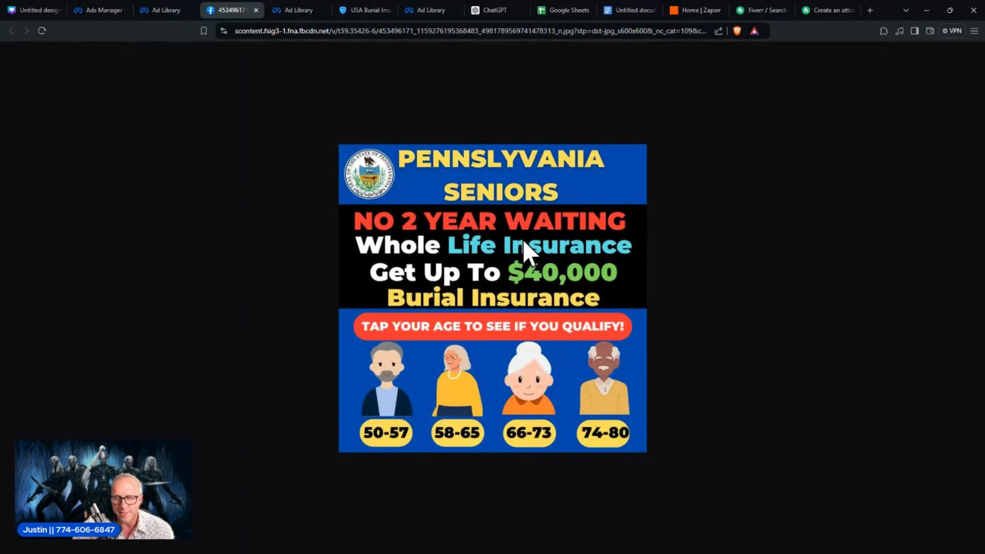
- Save the Pennsylvania seniors ad image to the Downloads folder as "canva image add"
right_click(534, 198)
click(558, 212)
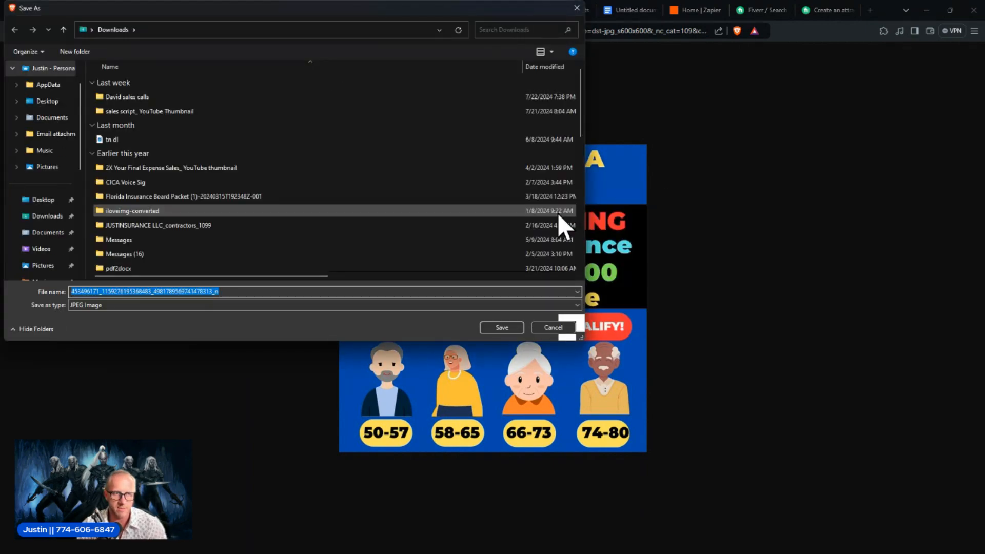
text(canva image ad)
key(Return)
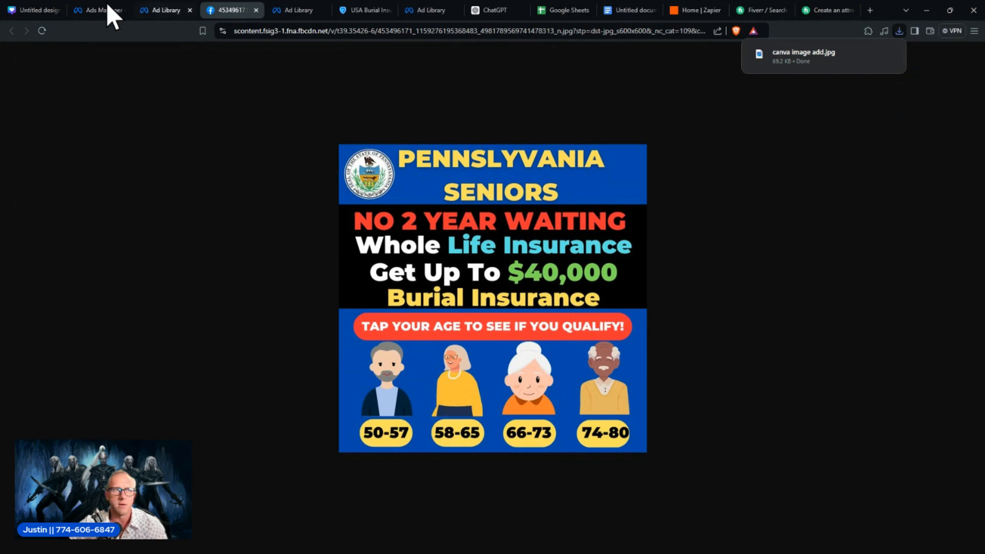
- Switch to the untitled Canva feed ad design and upload the "canva image add" file from the Downloads folder
click(21, 10)
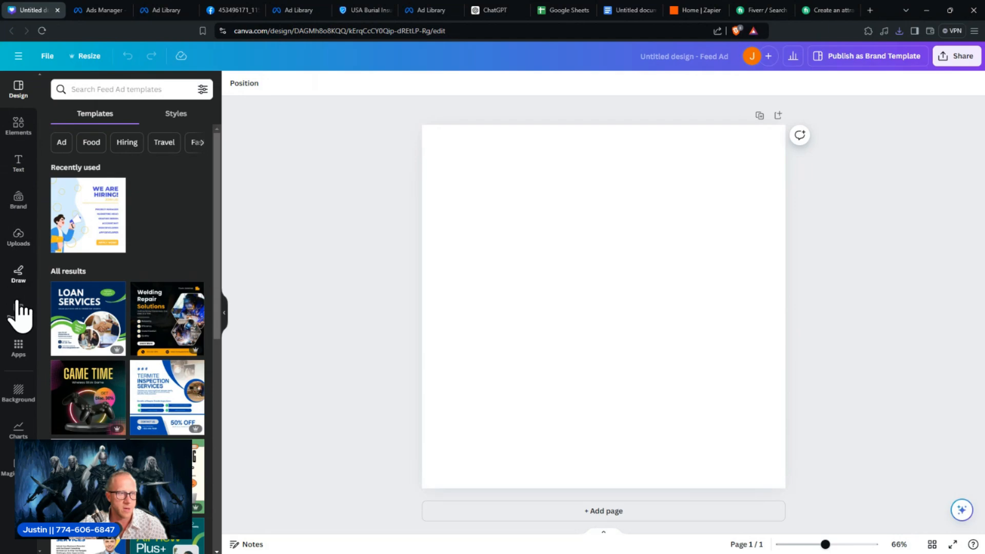
click(17, 134)
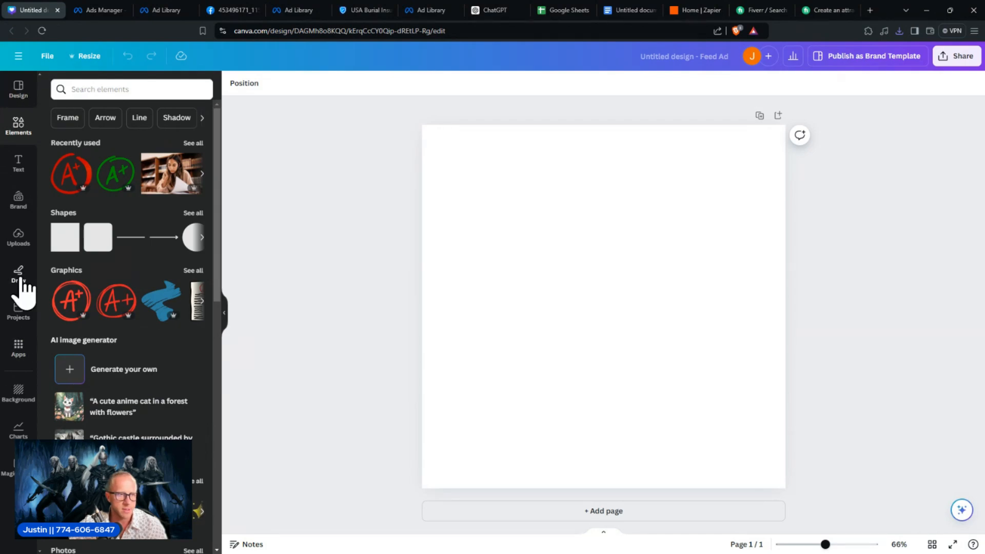
click(18, 237)
click(96, 113)
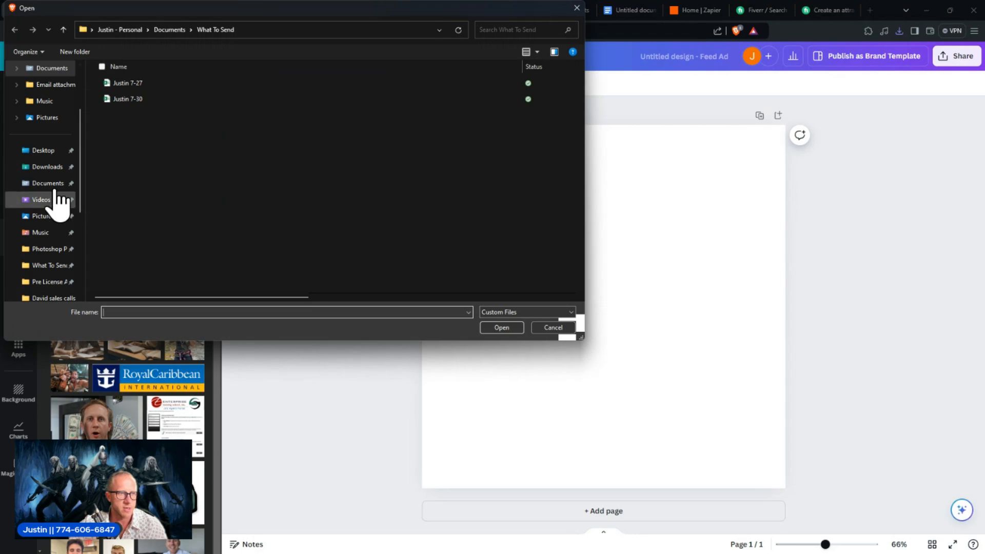
click(47, 167)
click(134, 97)
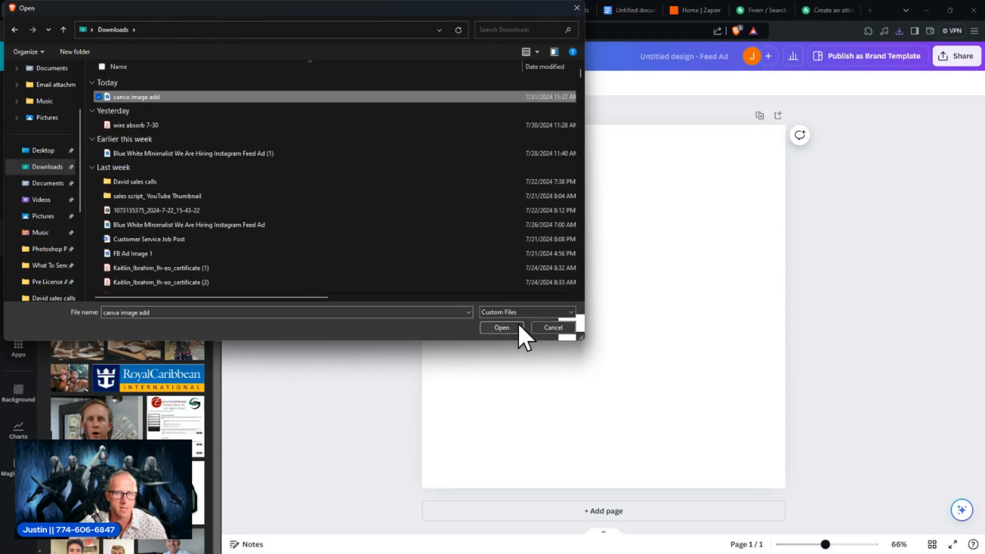
click(489, 329)
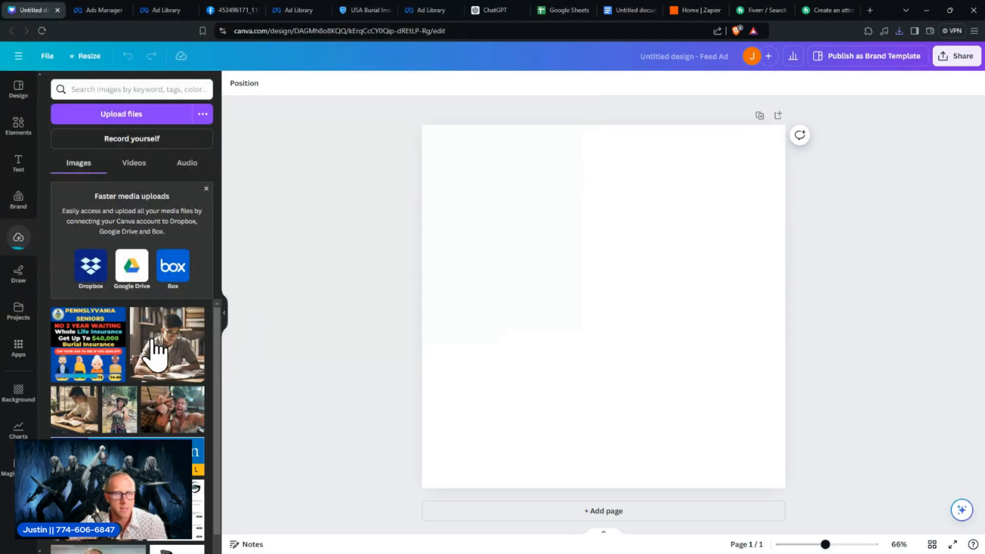
- Place the uploaded Pennsylvania seniors ad image on the blank page and enlarge it to cover the whole canvas
click(101, 343)
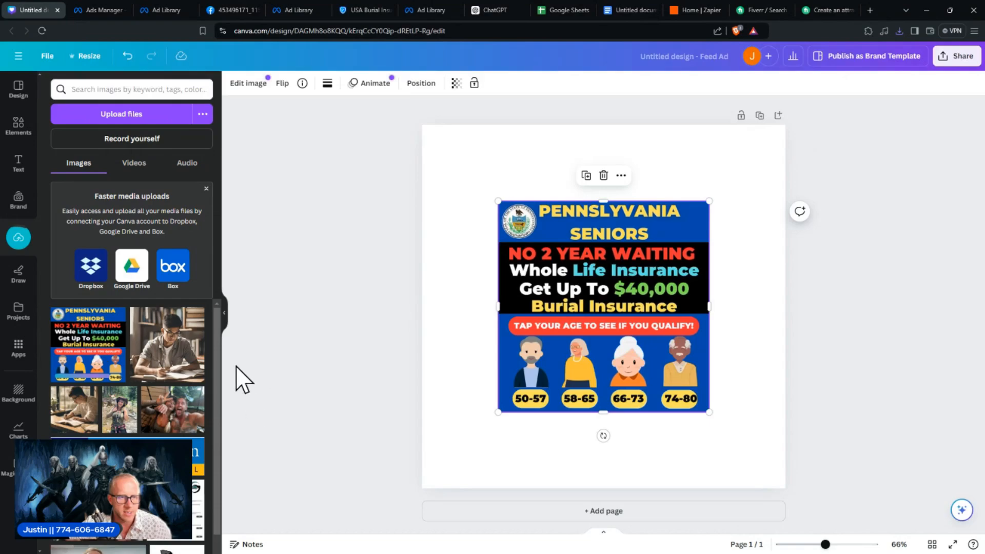
click(17, 91)
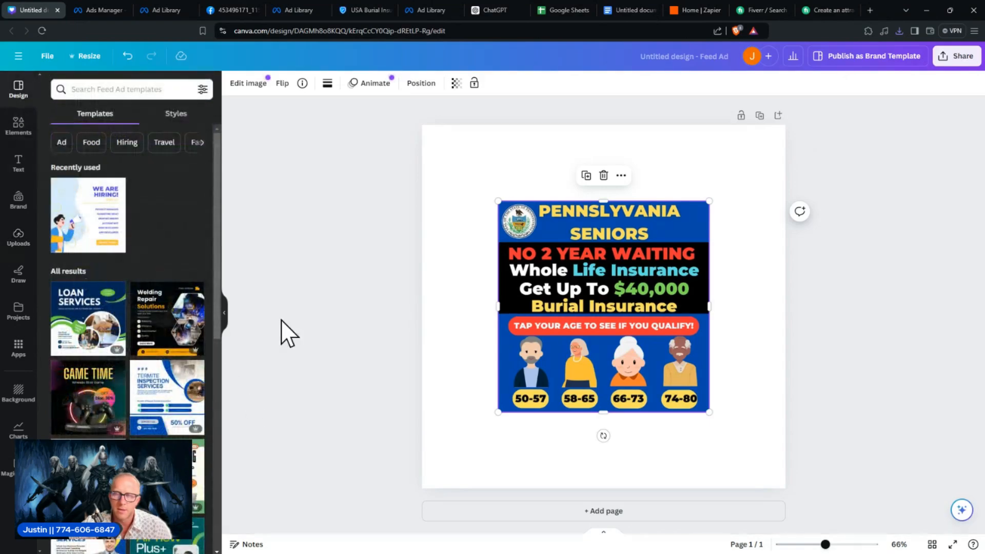
drag(633, 321, 621, 305)
drag(698, 396, 754, 451)
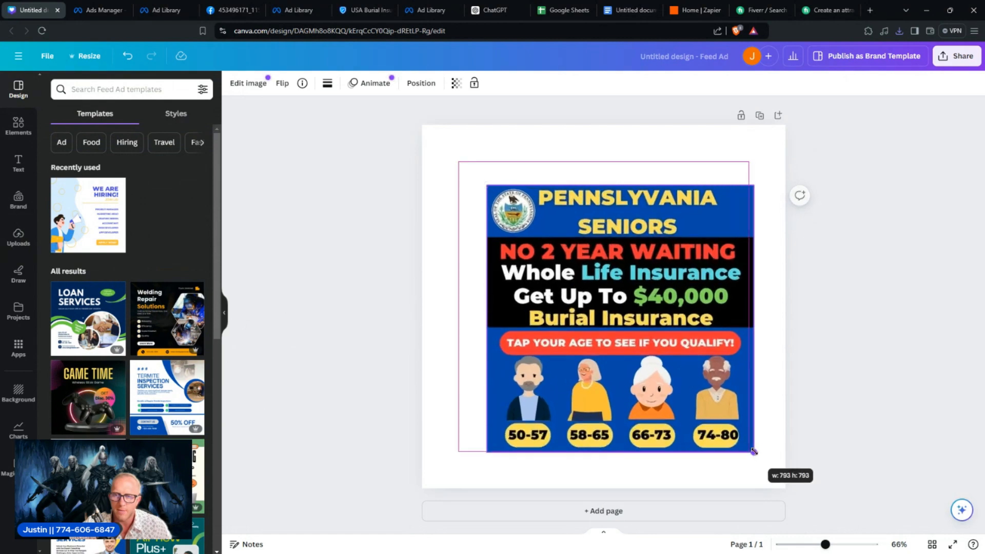
drag(611, 340, 544, 275)
drag(690, 397, 776, 495)
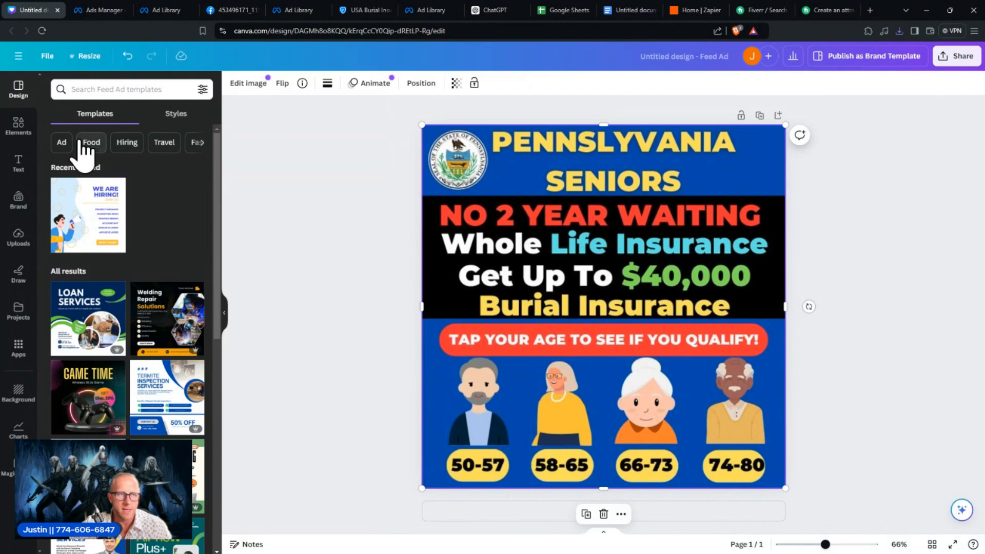
- Open the text options for adding text to the Pennsylvania seniors ad design
click(19, 165)
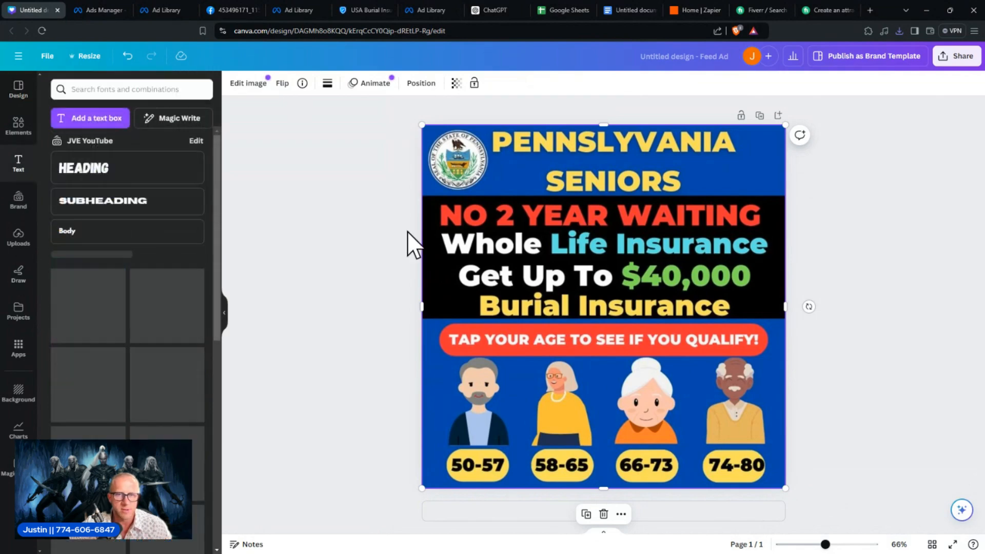
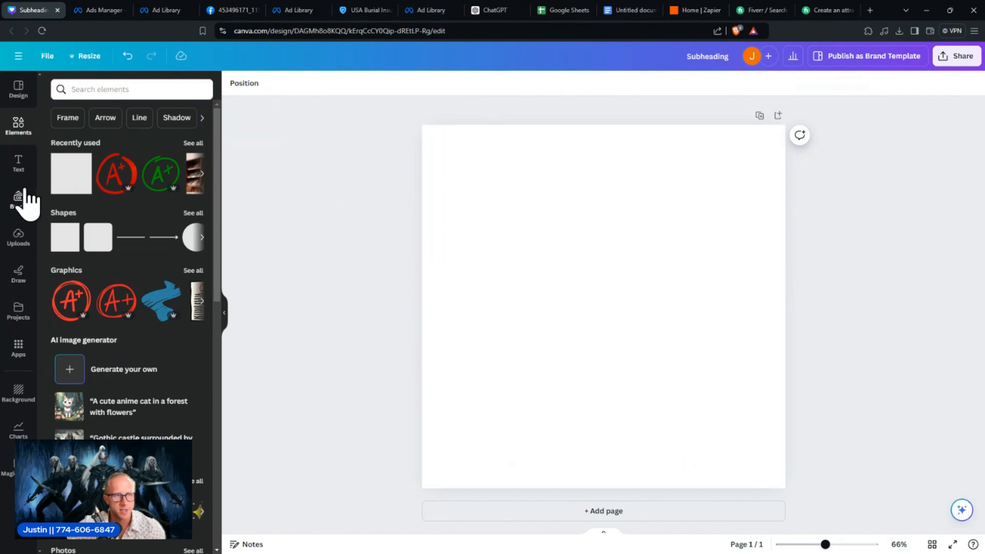
- Search the elements for "old lady" and add the white-haired woman in orange clothing graphic to the page
click(21, 165)
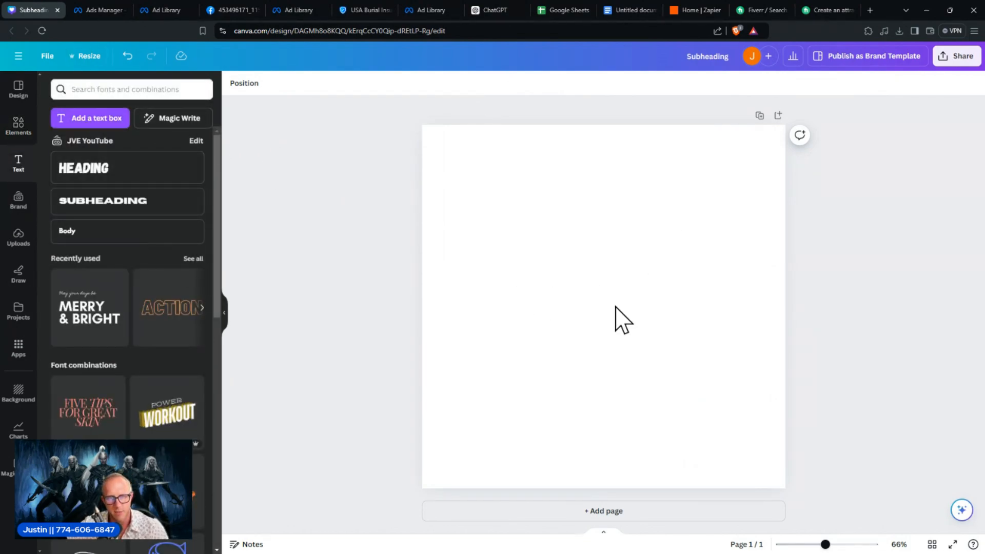
click(17, 129)
click(88, 95)
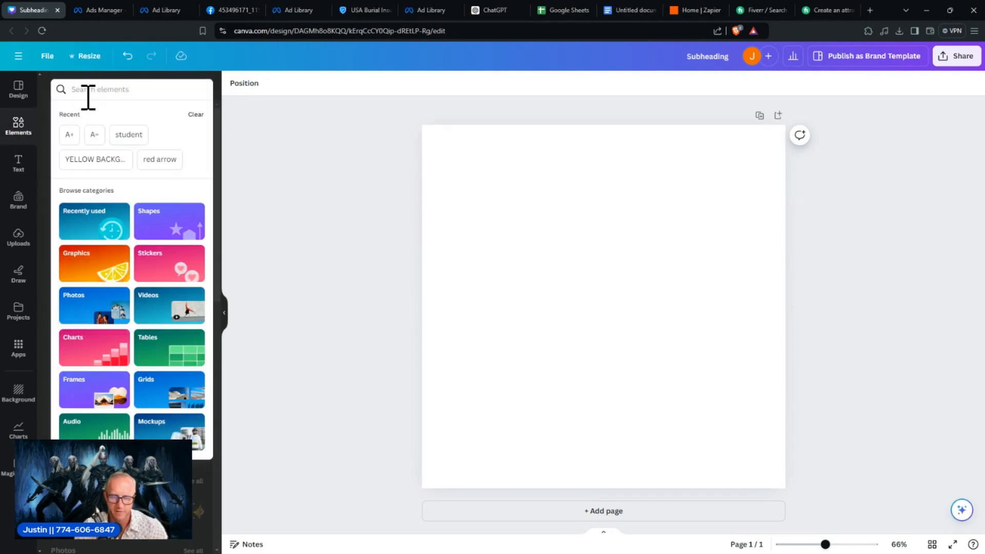
text(old lady)
key(Return)
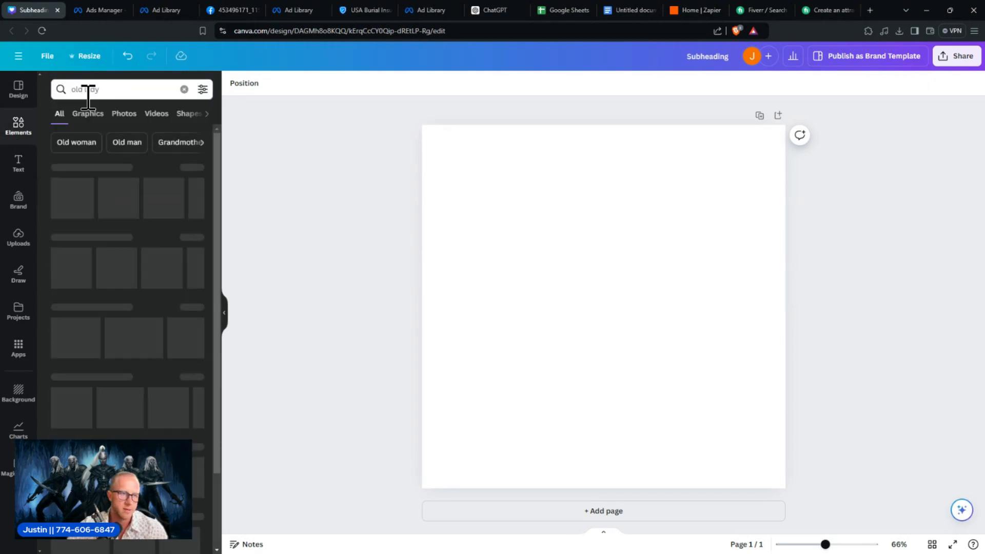
click(162, 199)
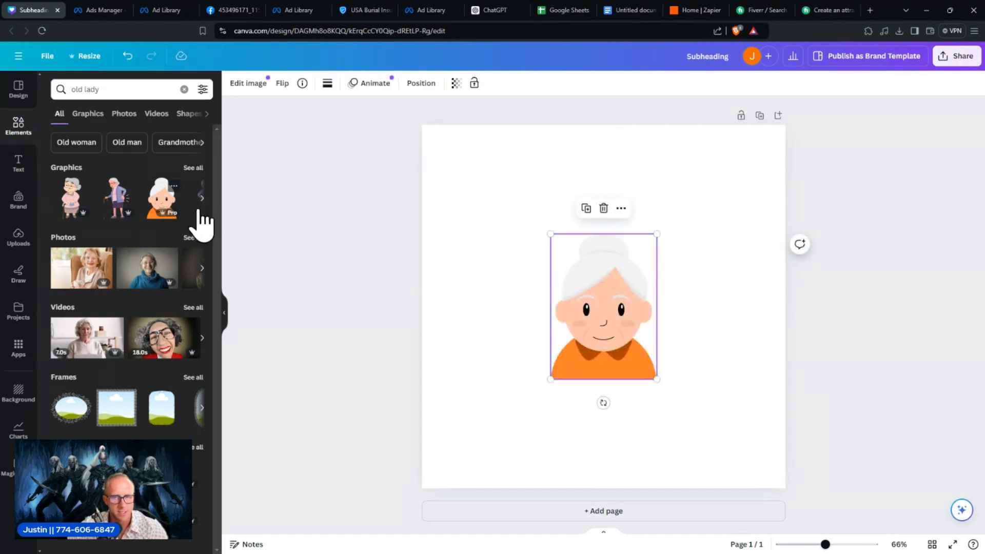
- Enlarge the old lady graphic and align it with the lower-left corner of the page
drag(610, 308, 513, 379)
drag(559, 307, 682, 277)
drag(557, 321, 528, 354)
drag(585, 265, 678, 263)
click(655, 262)
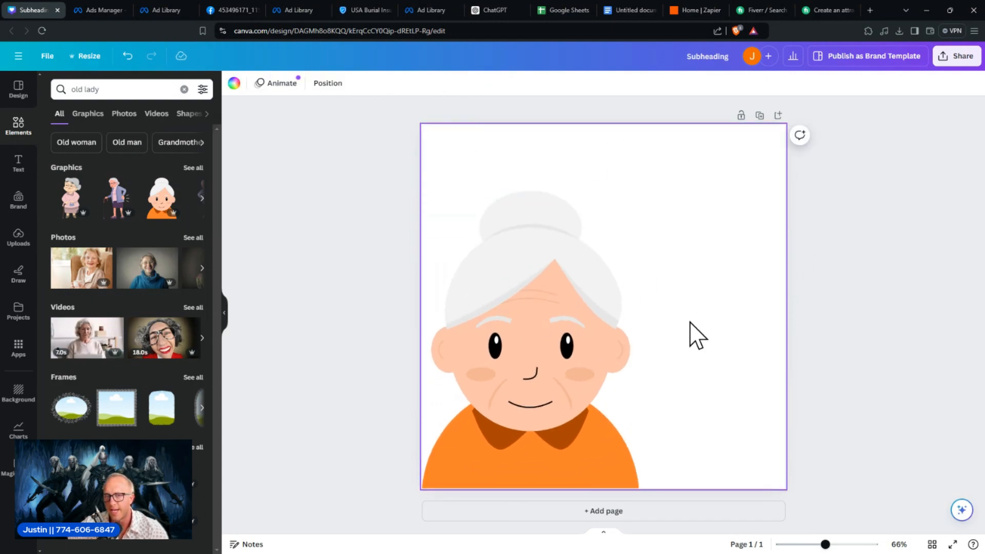
- Add a subheading reading "BETTY'S KIDS WERE BROKE NOW THEY'RE RICH BECAUSE SHE DIED!! BE LIKE BETTY!"
click(18, 162)
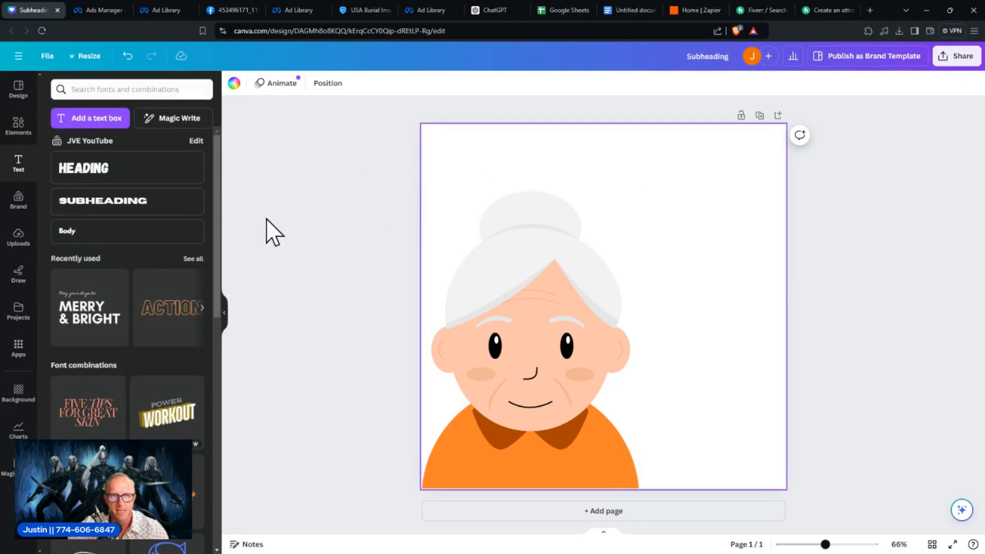
click(102, 203)
text(BE)
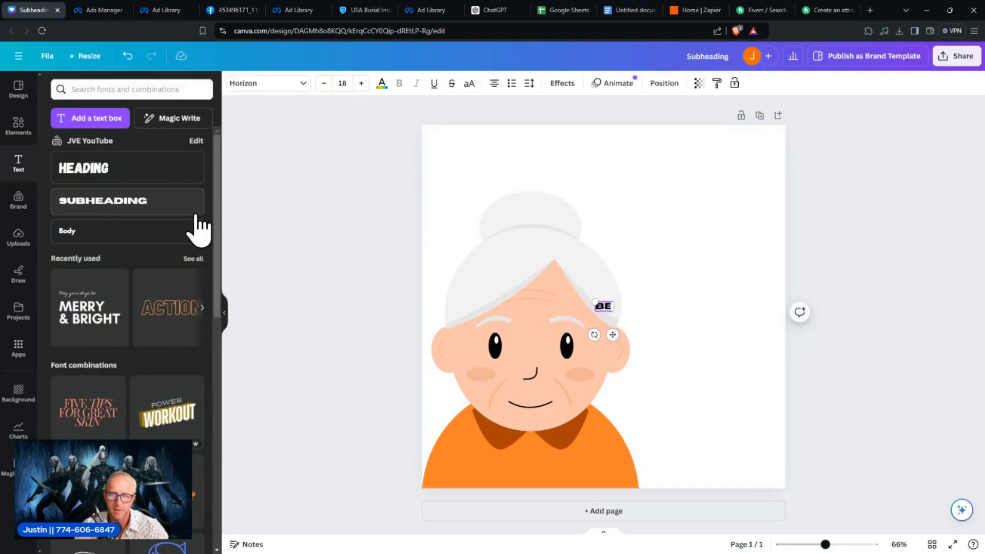
text(TTY'S KIDS WER EB)
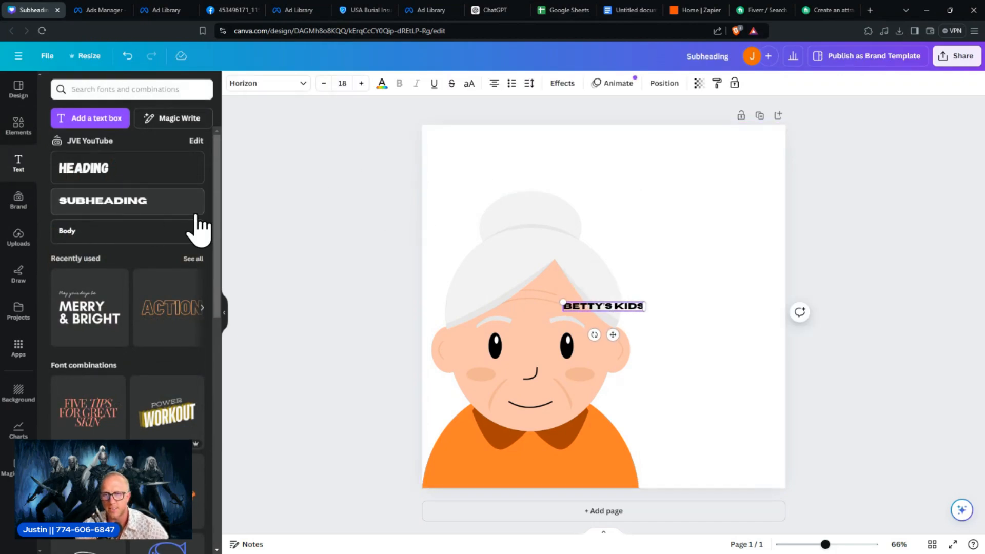
key(BackSpace)
key(BackSpace)
text(E BRO)
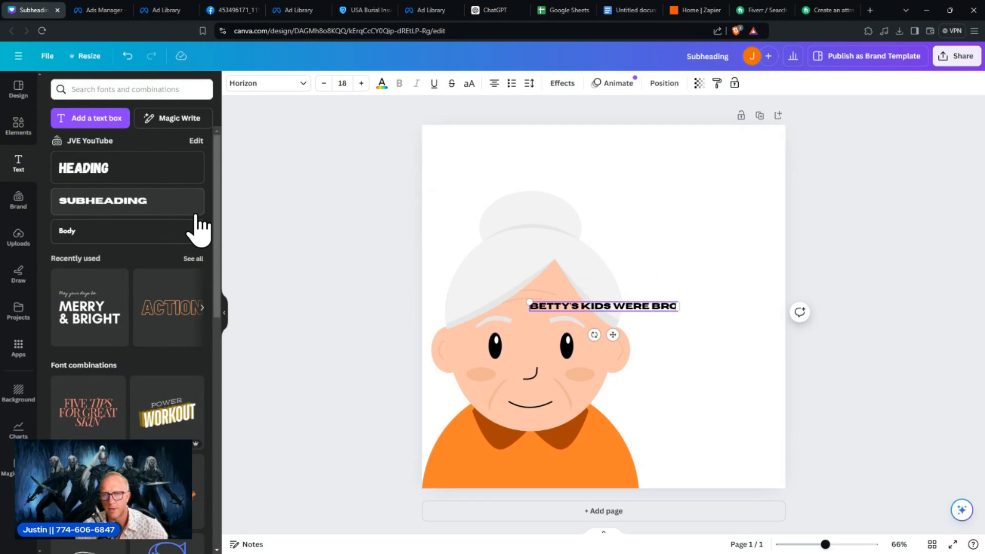
text(KE NOW THEY'RE )
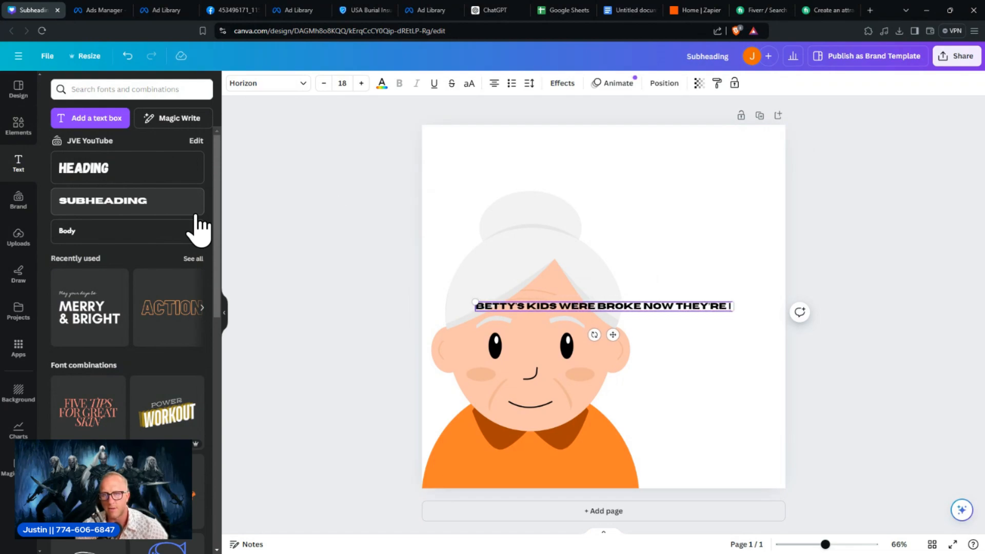
text(RICH BE)
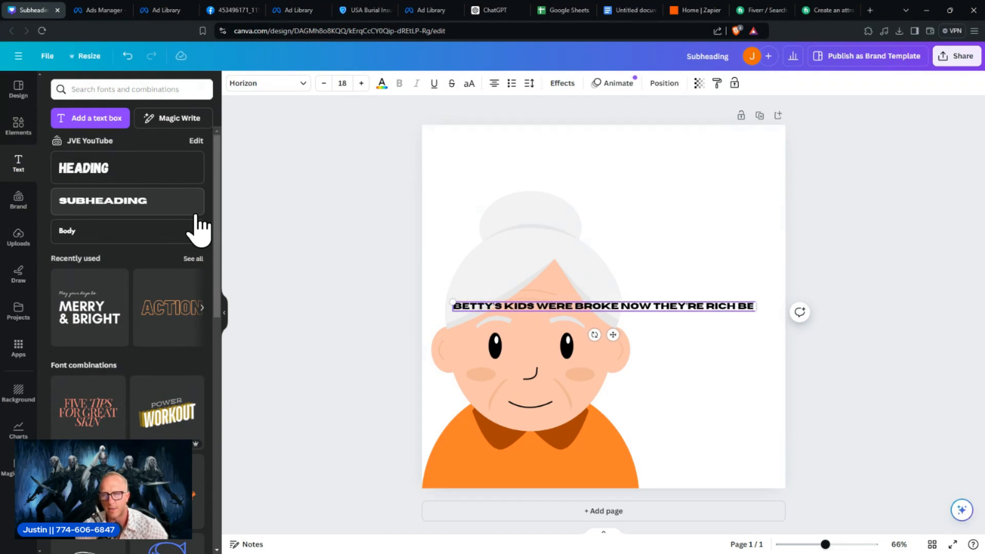
text(CAUSE SHE DIED!!)
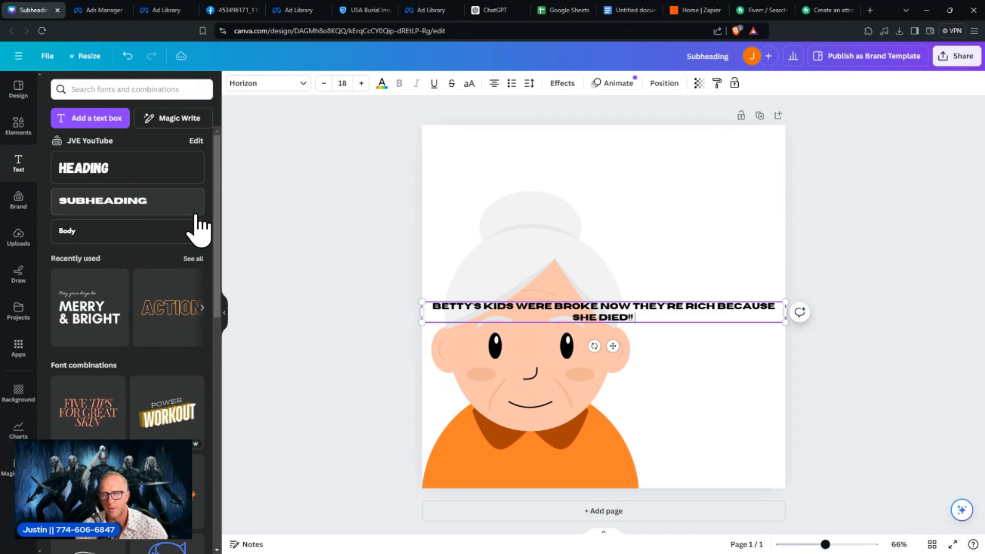
text( BE LIKE BETTY!)
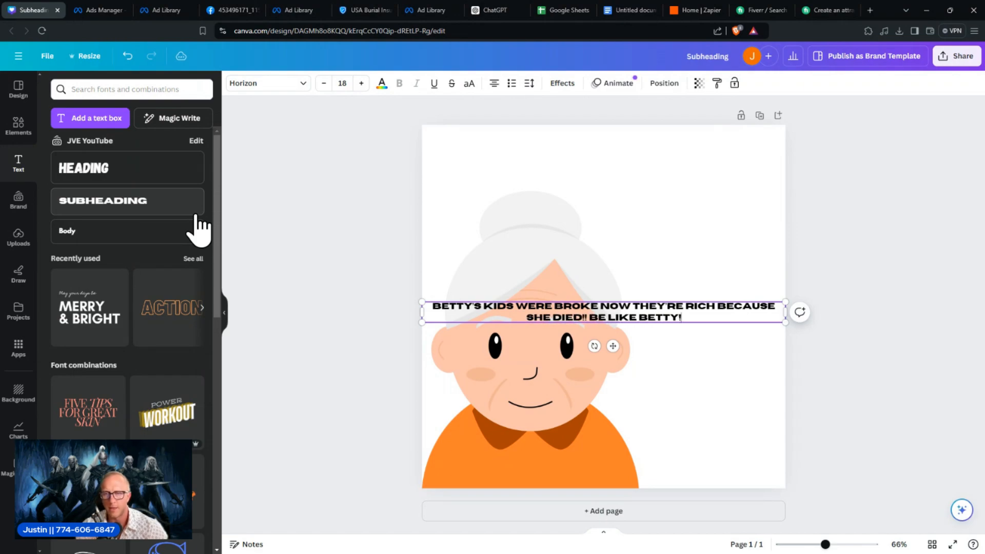
- Narrow the subheading's text box and enlarge its text so the wording wraps over six lines
drag(421, 323, 472, 318)
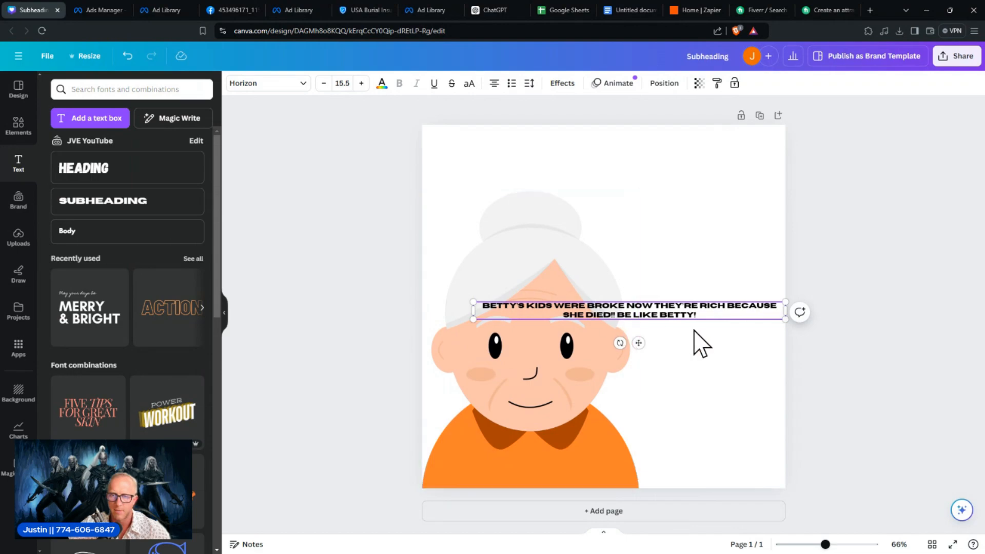
double_click(665, 316)
click(687, 315)
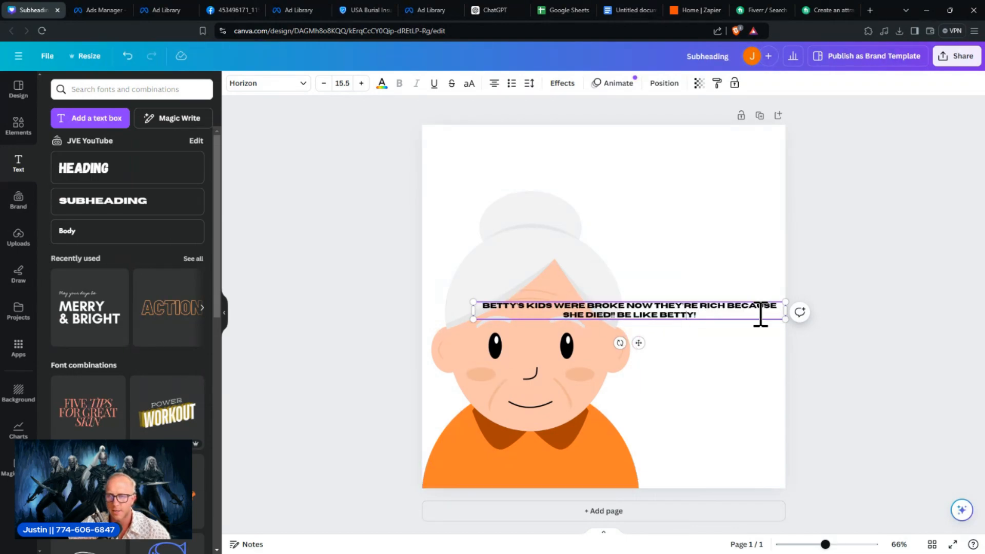
drag(786, 311, 757, 479)
drag(635, 375, 640, 314)
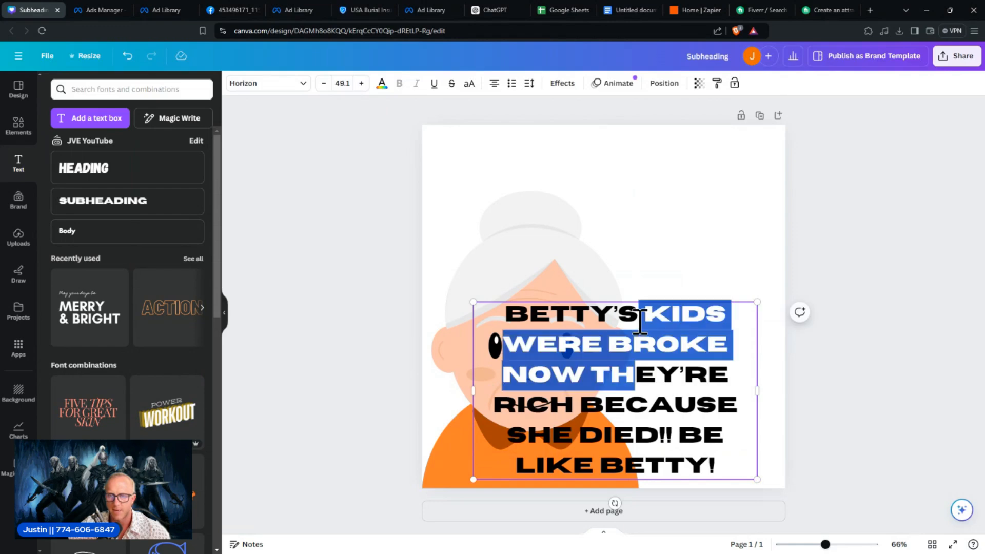
click(638, 313)
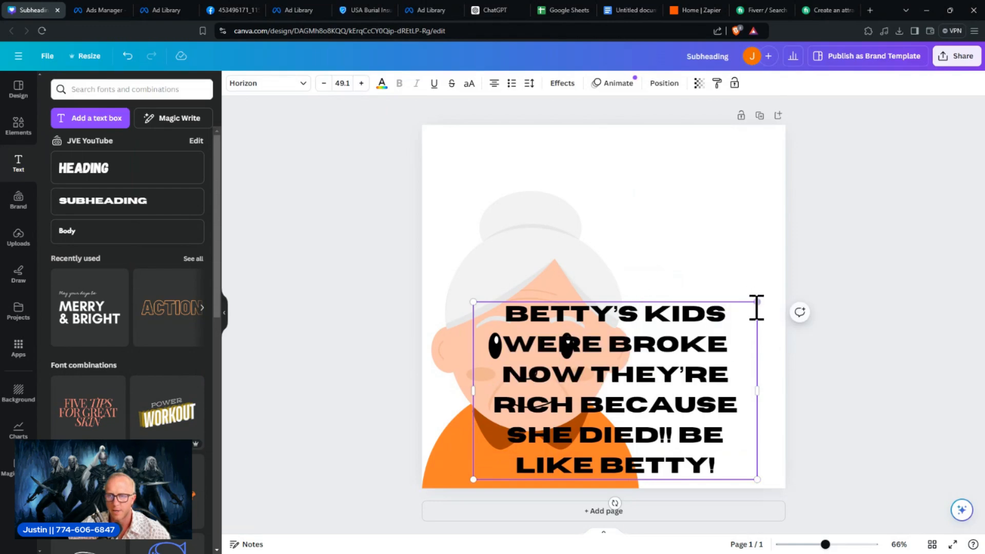
click(740, 408)
click(325, 358)
- Move the Betty text to the page's upper-right area and shrink it to fit beside the old lady's hair
drag(677, 373, 705, 187)
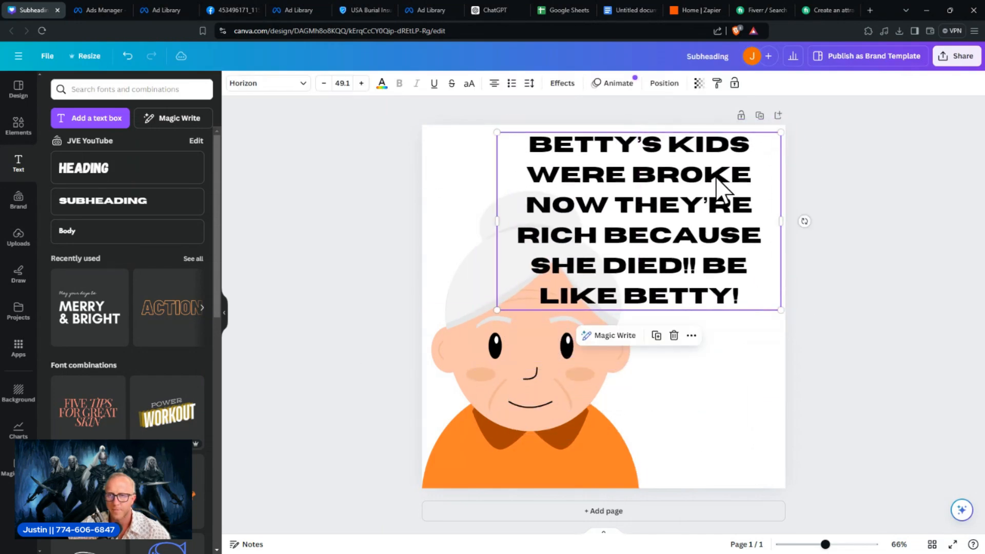
drag(780, 132, 706, 178)
drag(699, 215, 728, 183)
- Set the page background to the light blue from the JVE YouTube brand palette
click(729, 418)
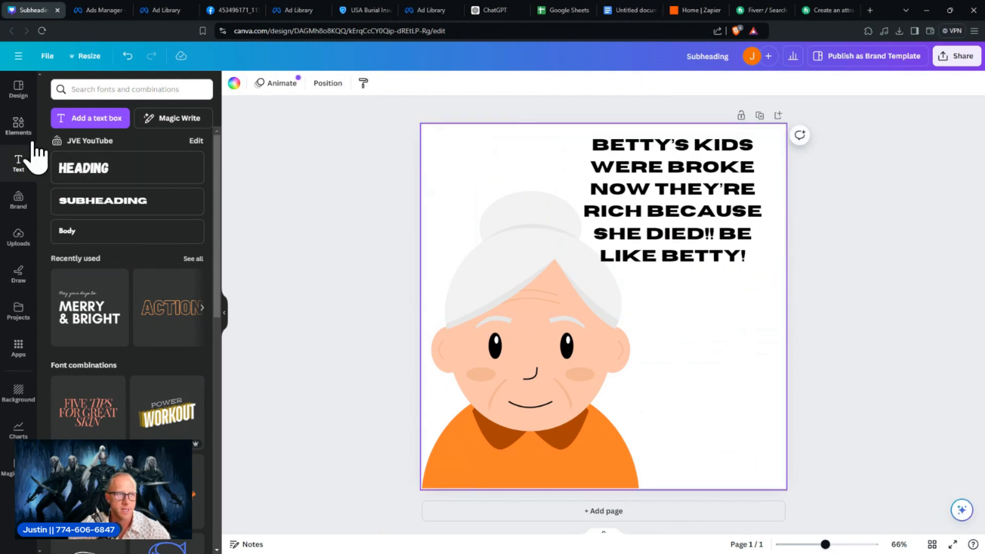
click(234, 83)
click(56, 224)
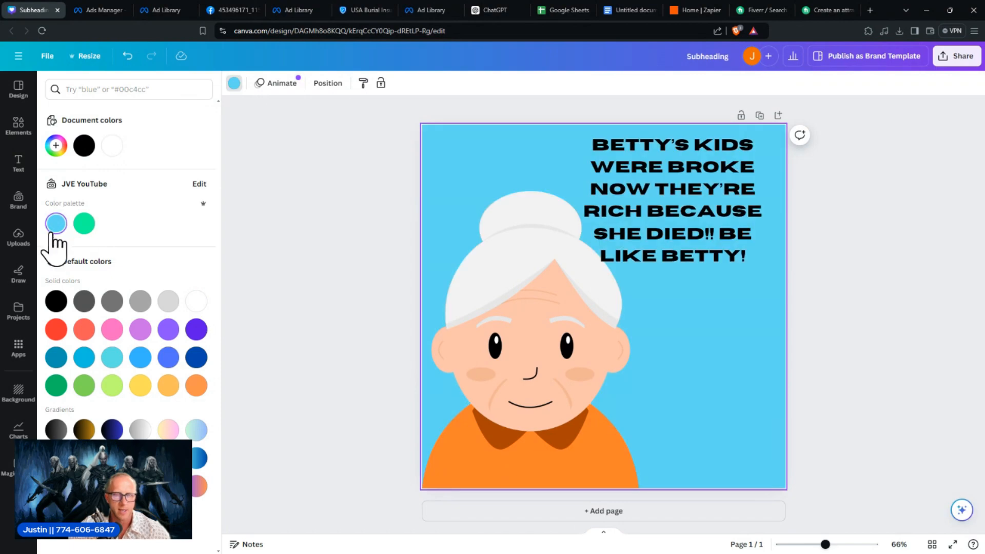
click(866, 384)
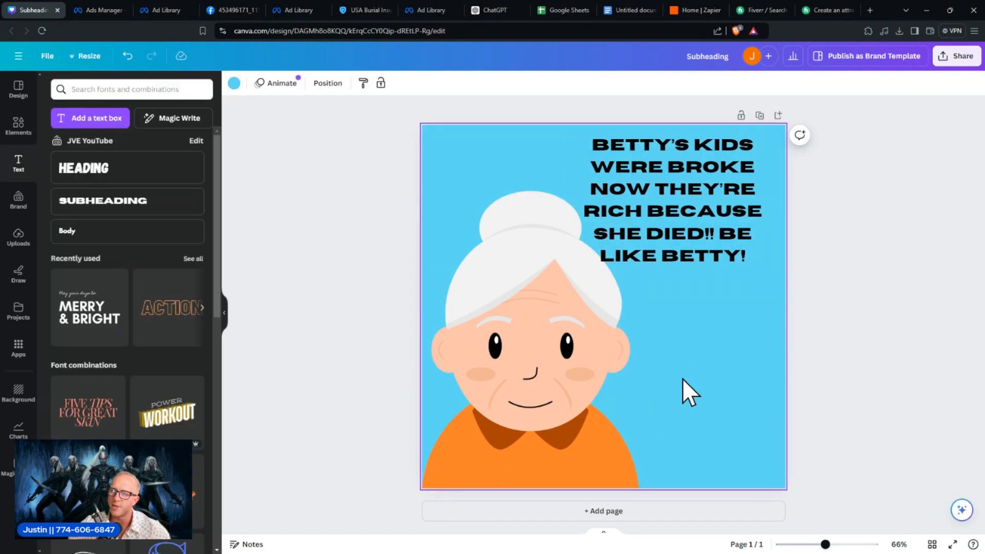
- Switch to the Ad Library results for "state approved burial" and examine the state-specific seniors image ads
click(98, 10)
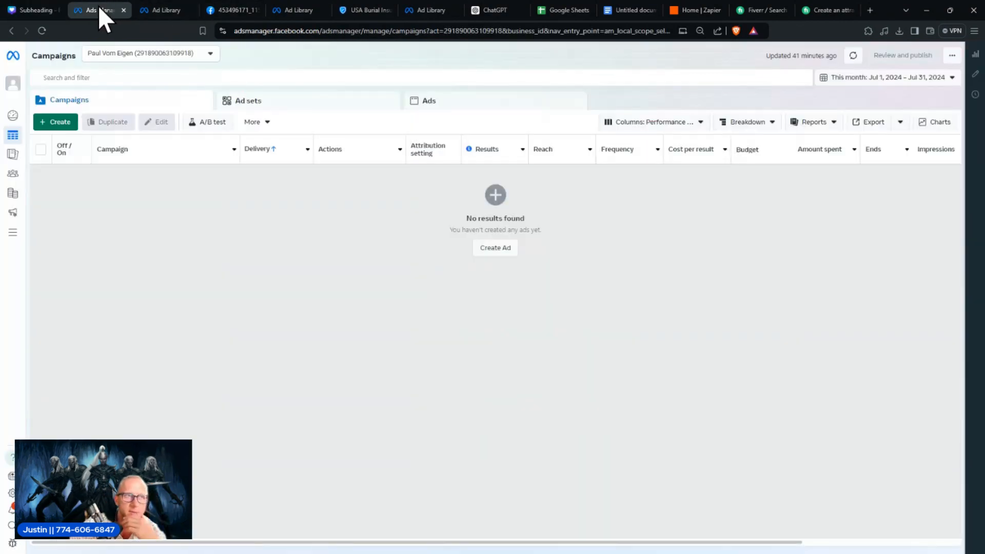
click(153, 9)
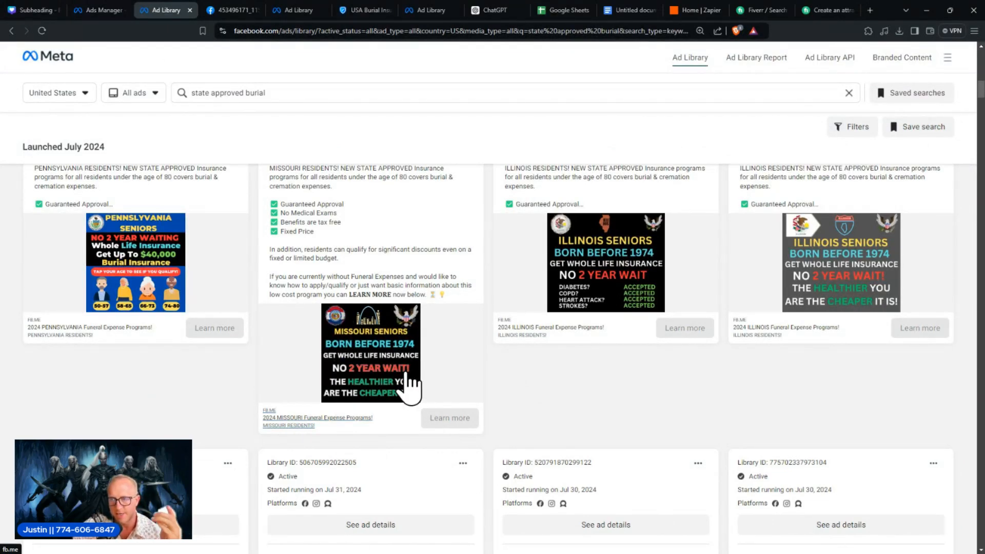
scroll(411, 387, down, 5)
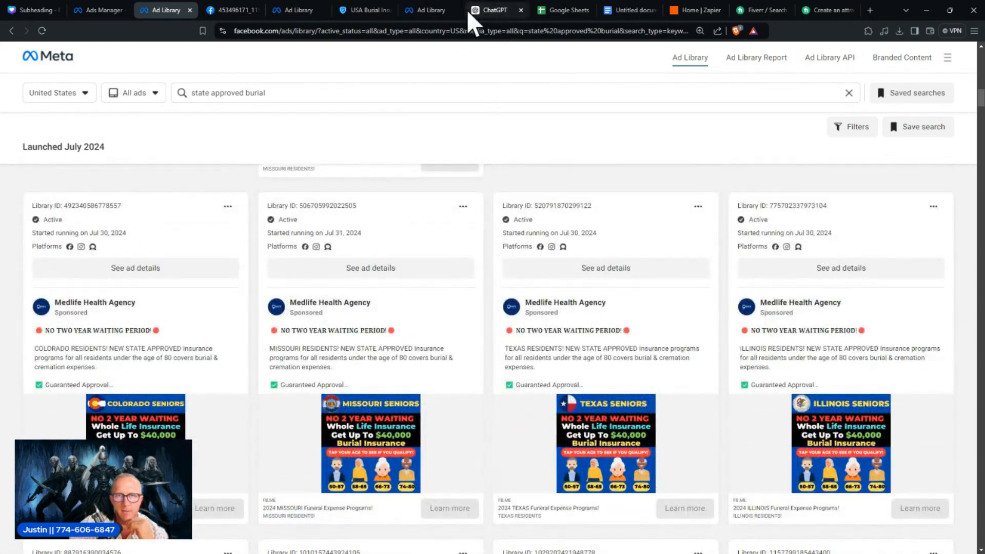
- Switch to ChatGPT and request 5 more examples from supplied successful final expense Facebook ad copies, optimized for lead generation targeting age 55+
click(511, 11)
click(52, 91)
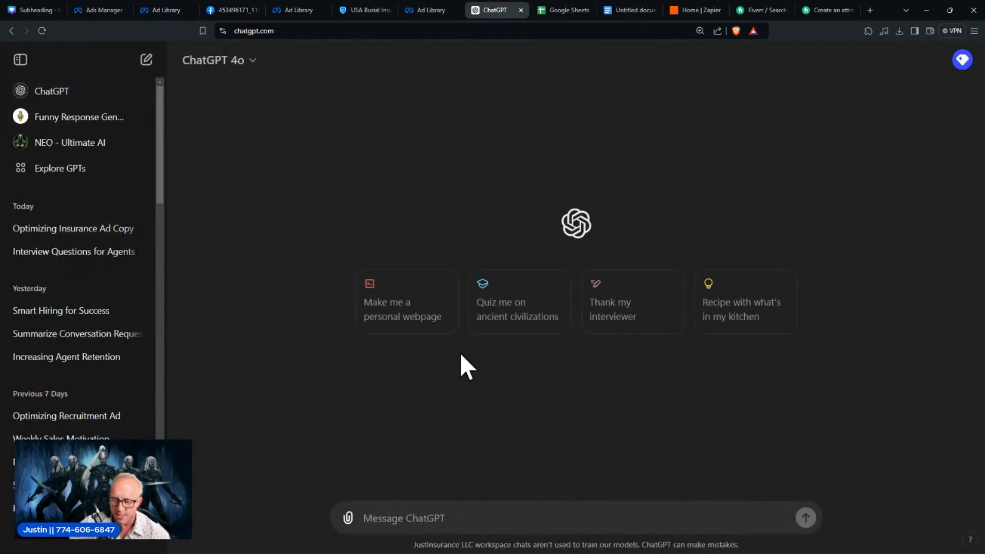
key(ctrl+minus)
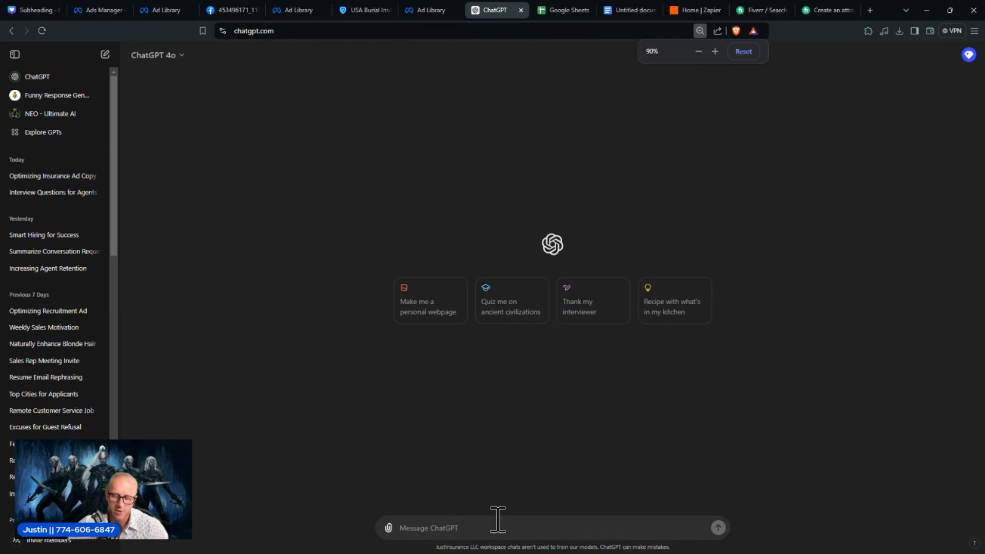
text(I am going to give you exampels of successful final expense life insurance ad copies from fa)
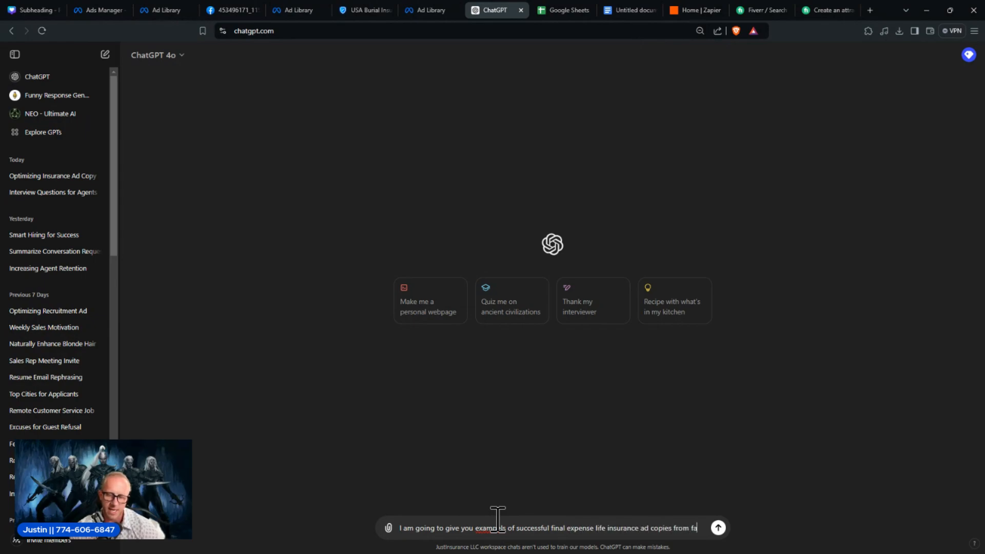
text(cebook ads. Can you create 1 more examples based on the ads I give you and optimzie)
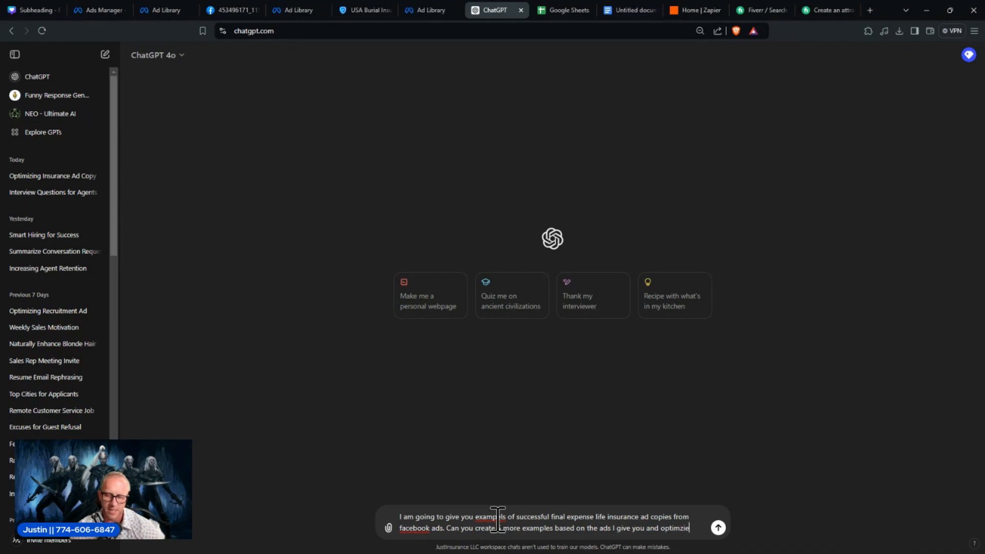
text(them for lead generation? My target is age 55+)
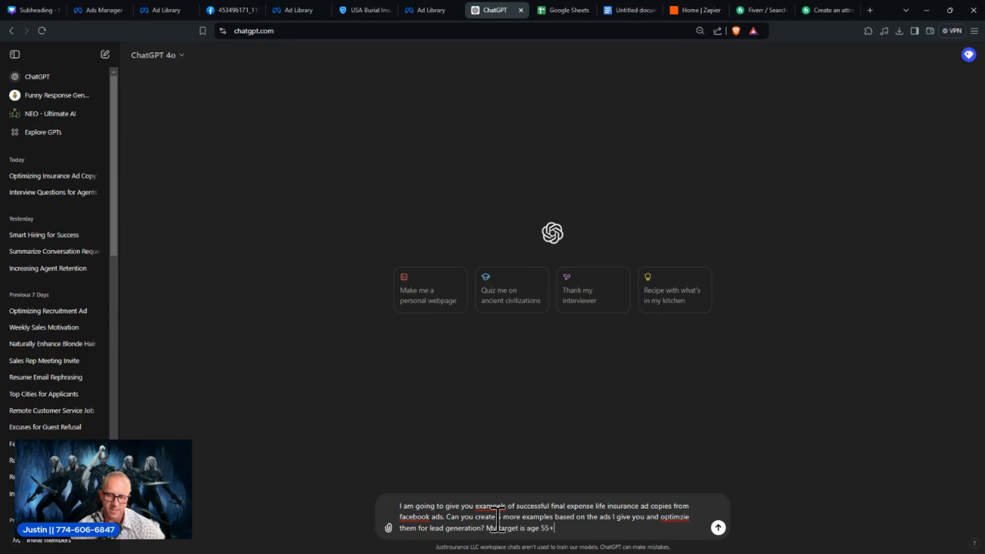
key(Return)
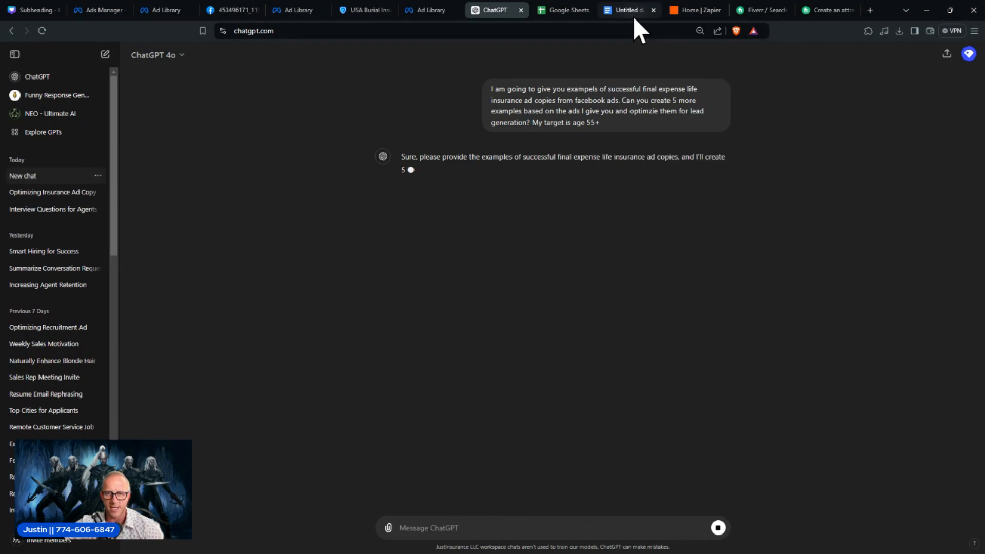
- Switch to the untitled Google Docs document and number the "Big News for Local Seniors!" ad copy as 1
click(632, 13)
scroll(451, 292, up, 10)
scroll(383, 340, up, 6)
drag(230, 219, 405, 380)
scroll(436, 405, down, 8)
scroll(400, 374, up, 8)
click(234, 220)
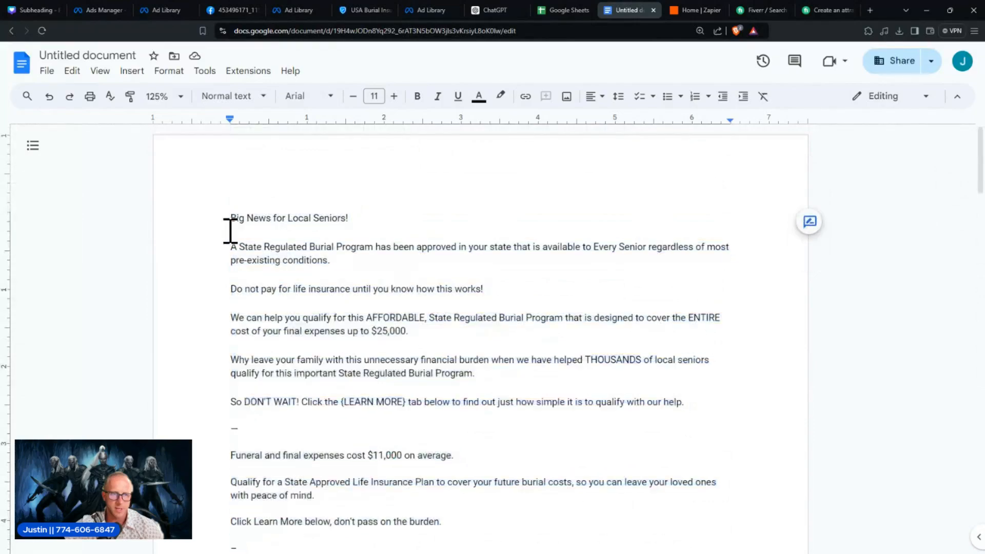
key(ctrl+shift+7)
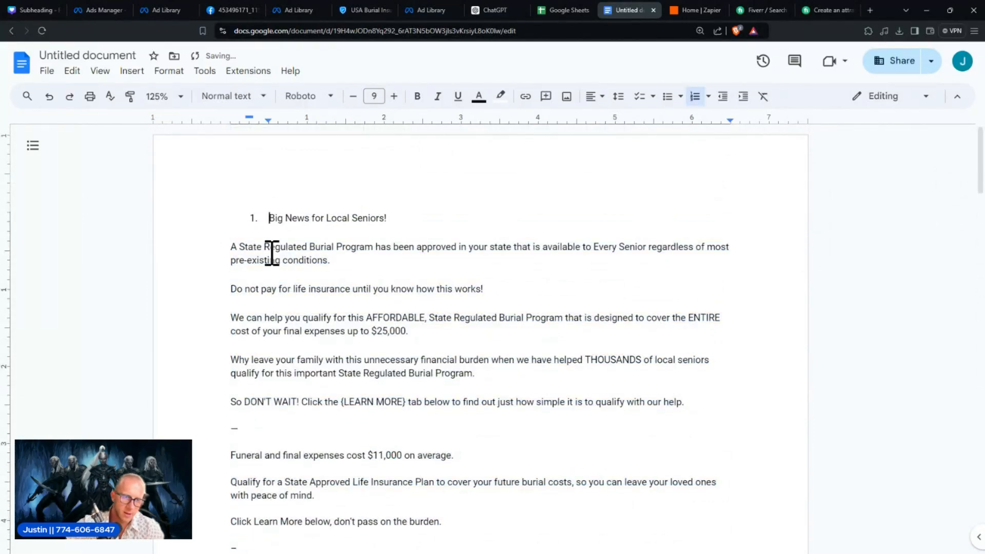
- Number the funeral cost, "NO TWO YEAR WAITING PERIOD!" and "AMERICANS 55+ CAN SAVE THOUSANDS" ad copies as 2, 3 and 4
click(224, 465)
click(224, 465)
key(ctrl+shift+7)
scroll(231, 436, down, 7)
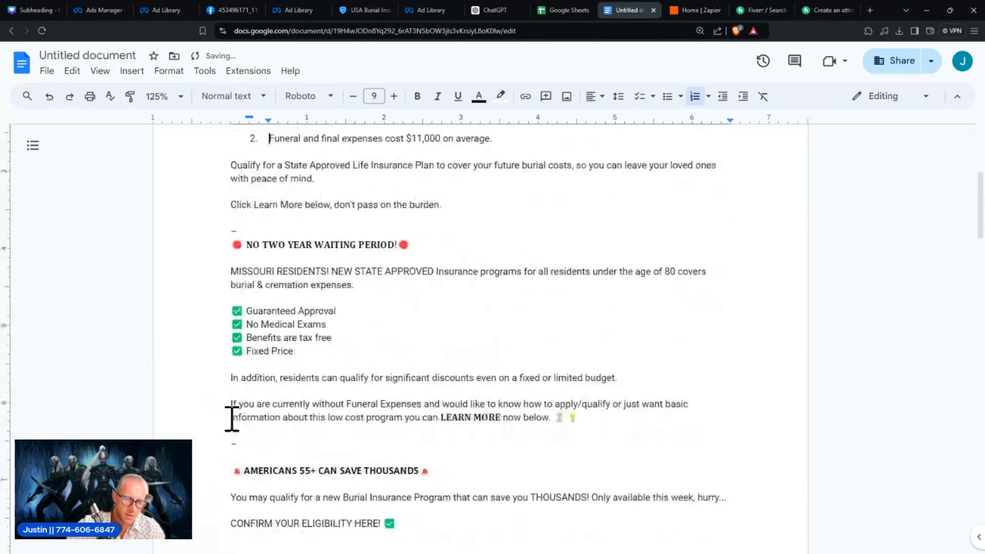
click(229, 205)
key(ctrl+shift+7)
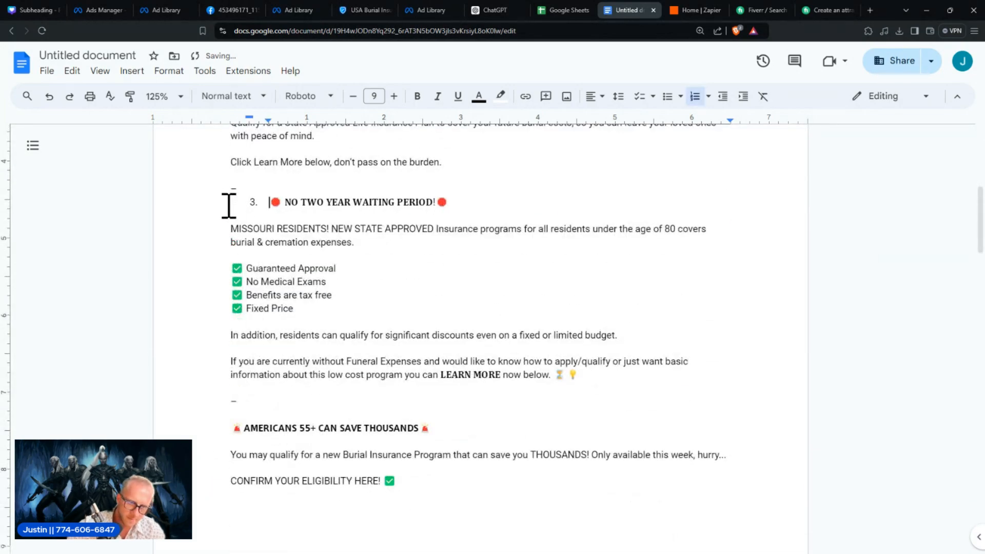
scroll(257, 282, down, 2)
click(230, 328)
key(ctrl+shift+7)
- Copy all four numbered ad copies from the document and paste them into the ChatGPT message
scroll(359, 332, down, 7)
scroll(413, 323, up, 5)
mouse_move(411, 340)
mouse_down()
mouse_move(309, 310)
mouse_move(200, 255)
mouse_move(194, 193)
mouse_move(253, 203)
mouse_up()
scroll(200, 255, up, 10)
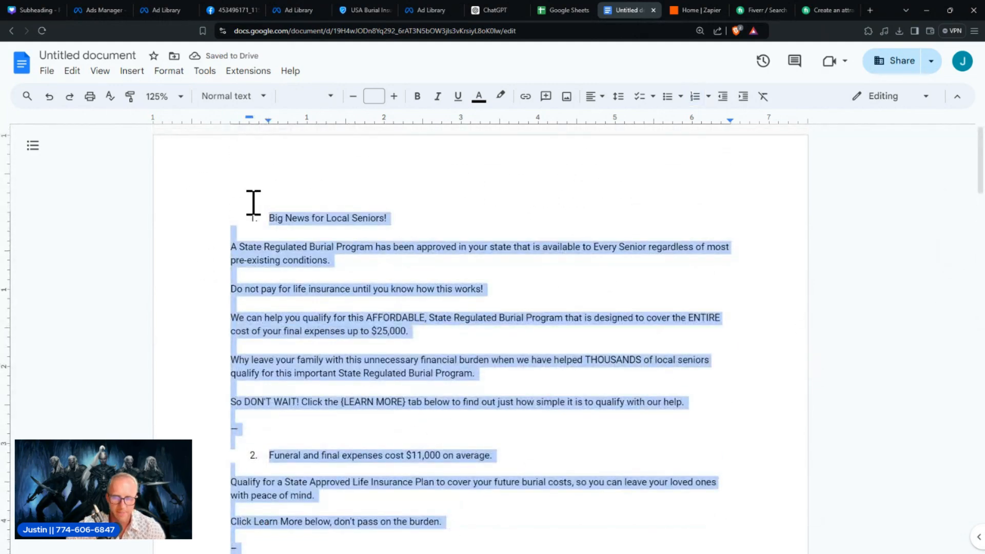
click(490, 10)
click(423, 532)
key(ctrl+v)
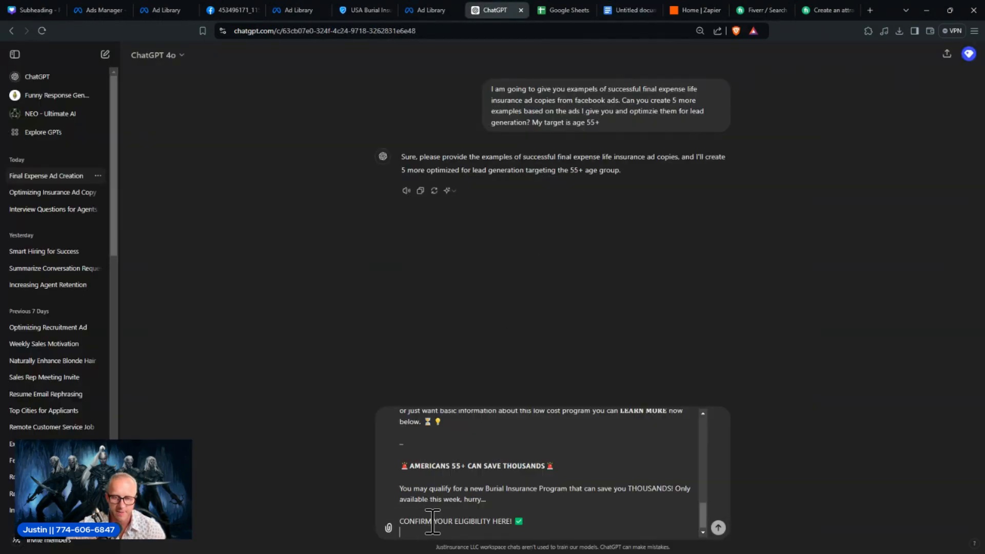
- Number the pasted ad copies in the message, with the last one as 4, and submit them to ChatGPT
scroll(495, 445, up, 10)
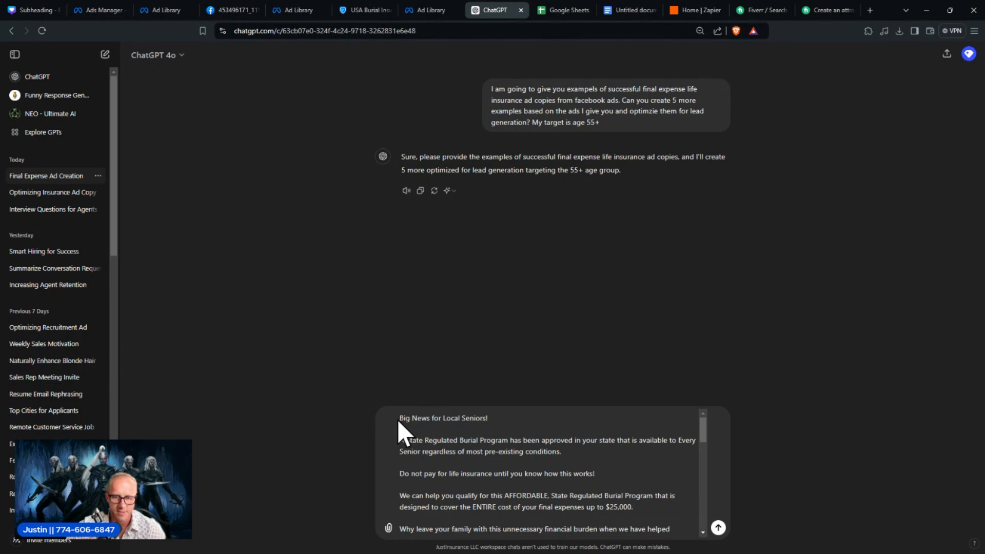
scroll(436, 441, down, 6)
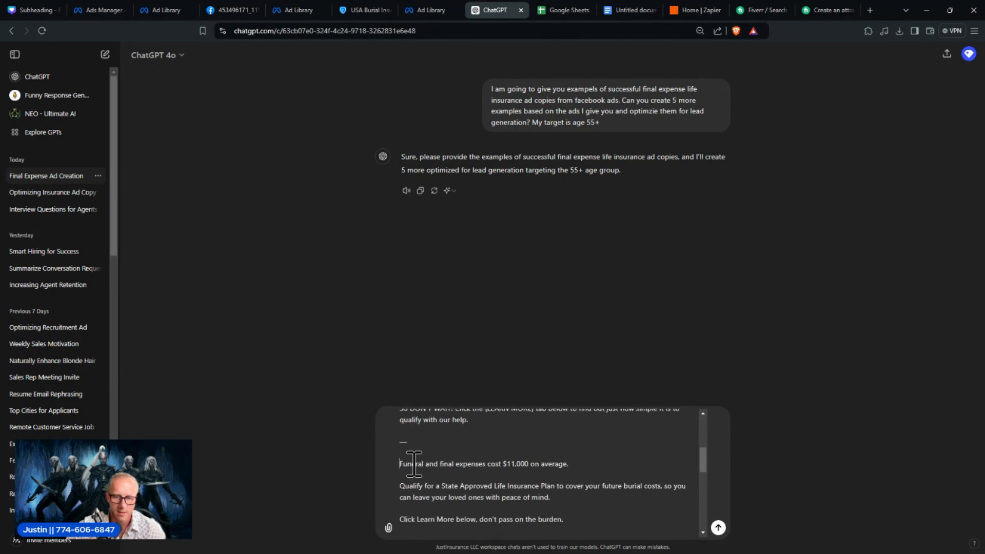
scroll(408, 465, down, 8)
scroll(417, 465, up, 4)
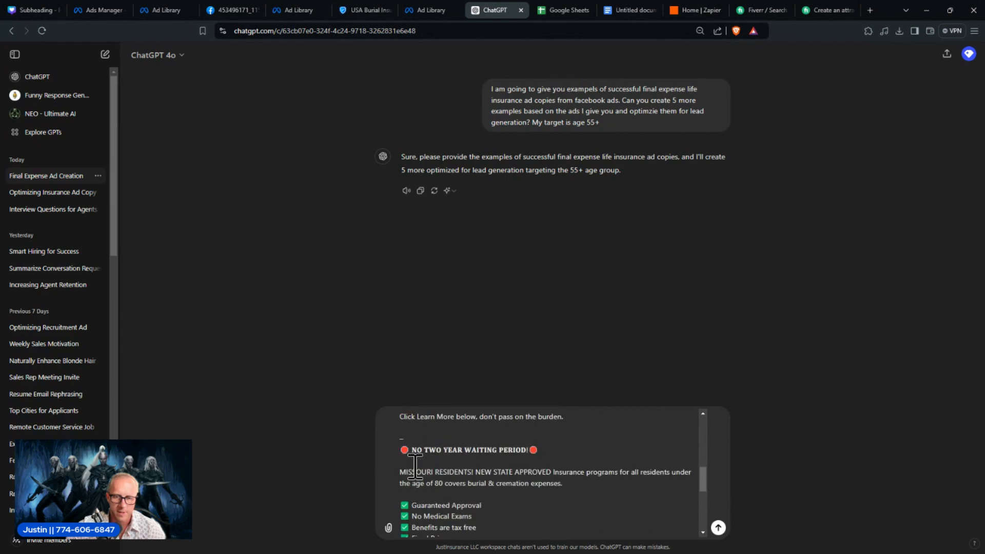
text(4)
scroll(403, 477, down, 10)
text(4)
key(Return)
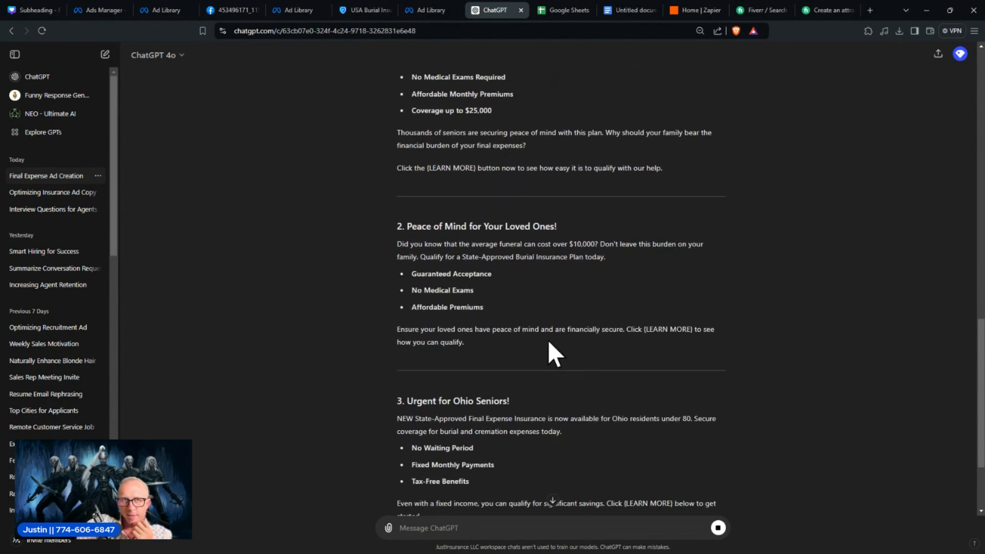
- Switch to Ads Manager, look over its full list of tools, and start creating a new campaign
click(104, 10)
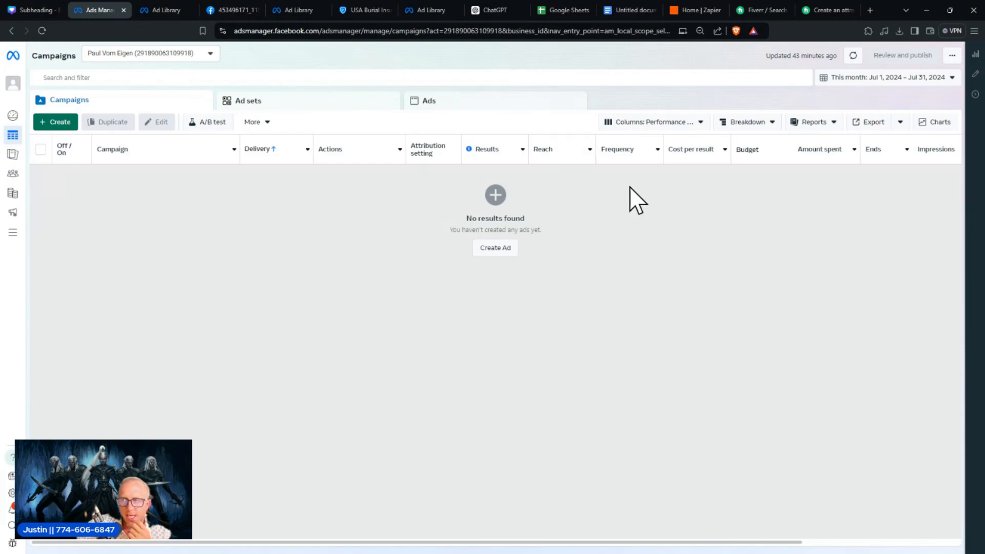
click(494, 11)
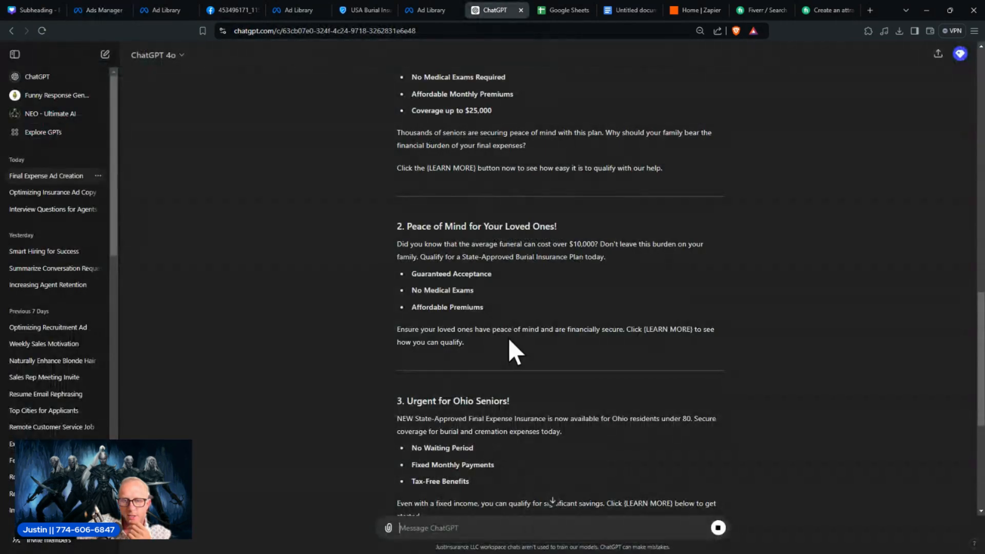
click(95, 9)
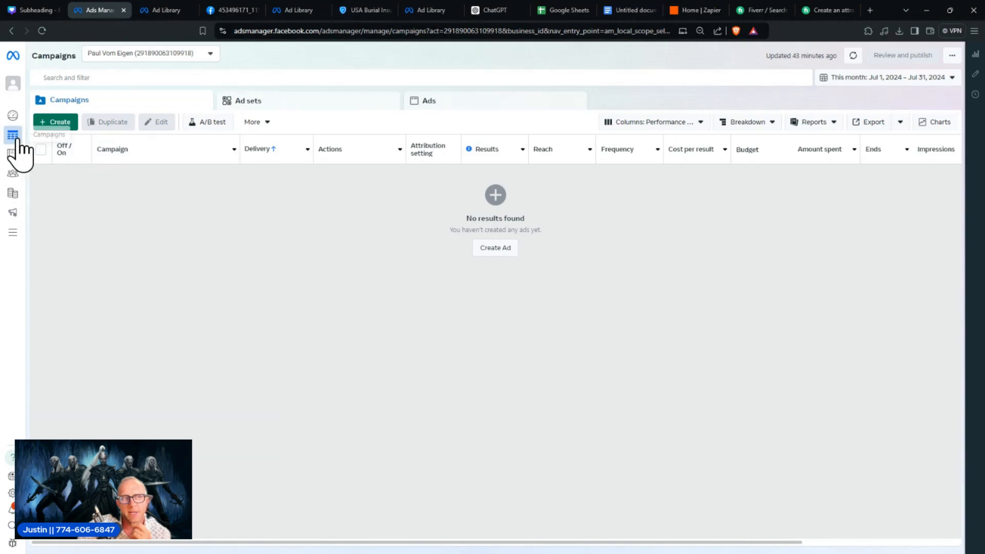
mouse_move(20, 143)
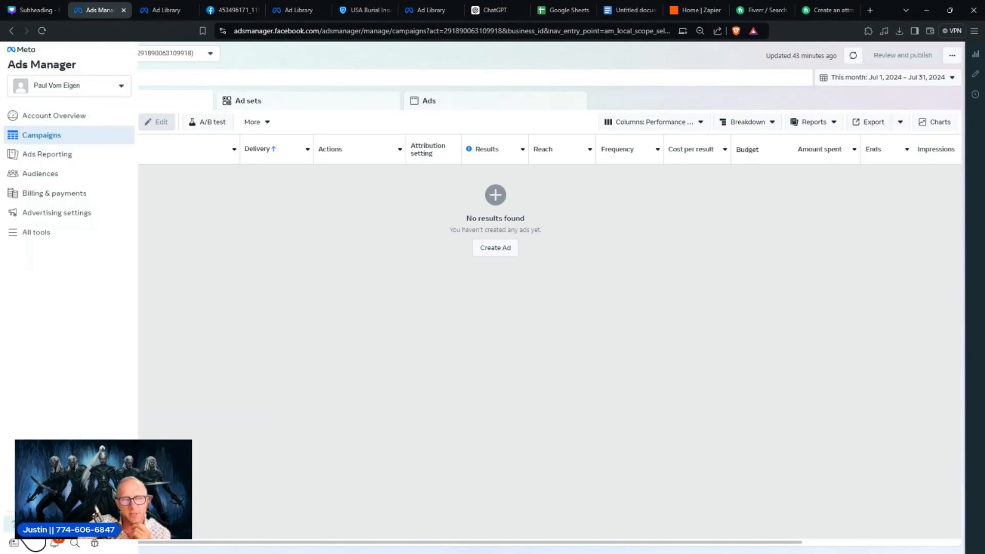
click(36, 239)
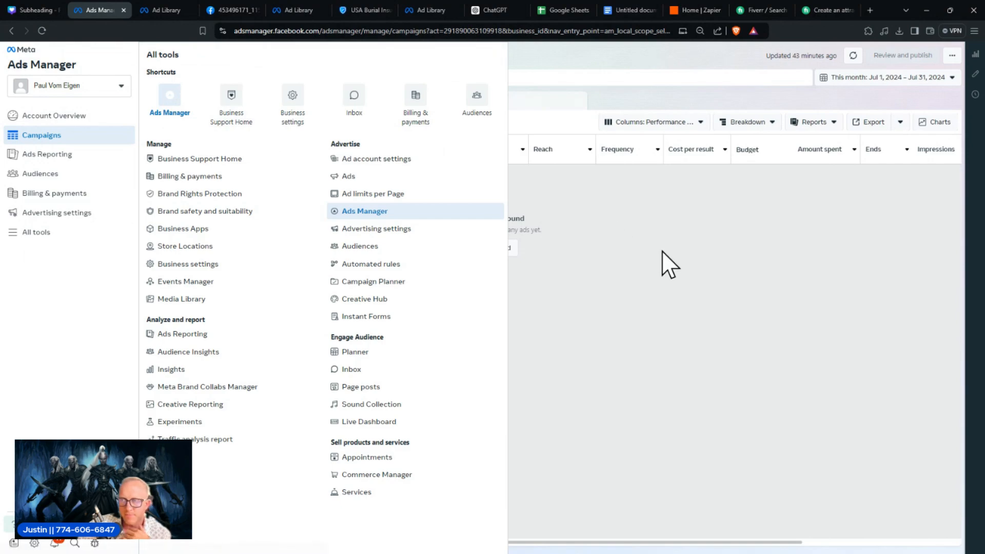
click(667, 264)
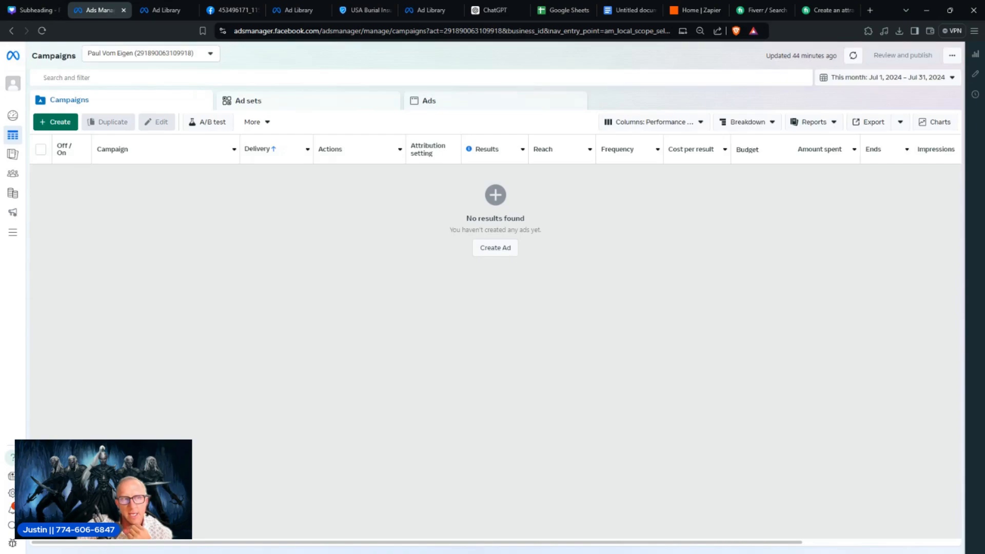
click(60, 123)
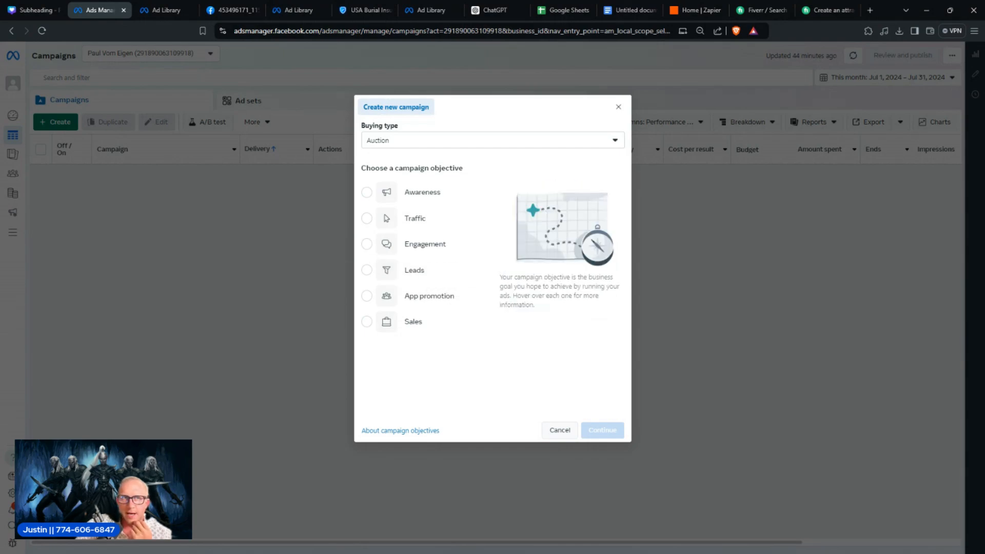
- Switch to the Ad Library results for "state approved burial" and check where Medlife Health Agency's Missouri funeral expense ad leads
click(164, 10)
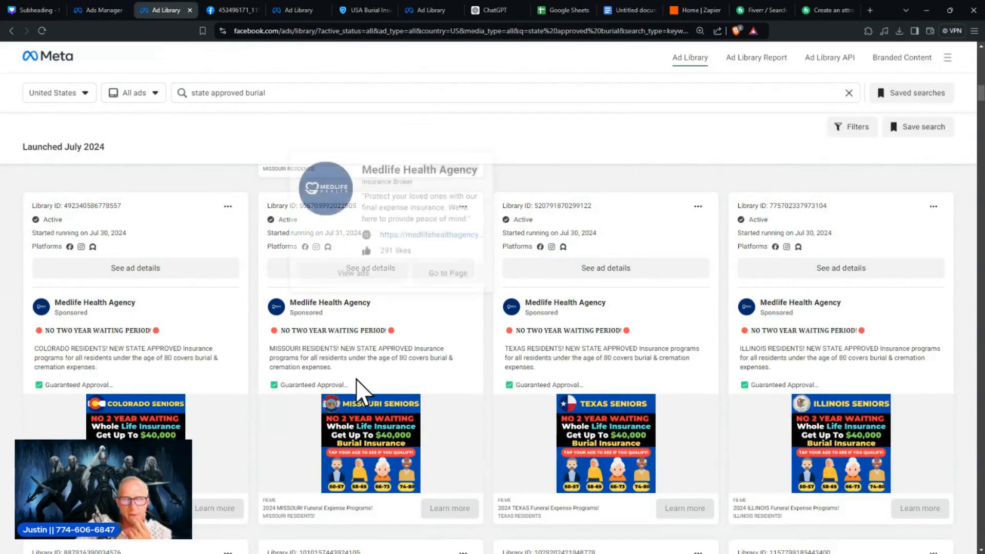
scroll(357, 380, down, 2)
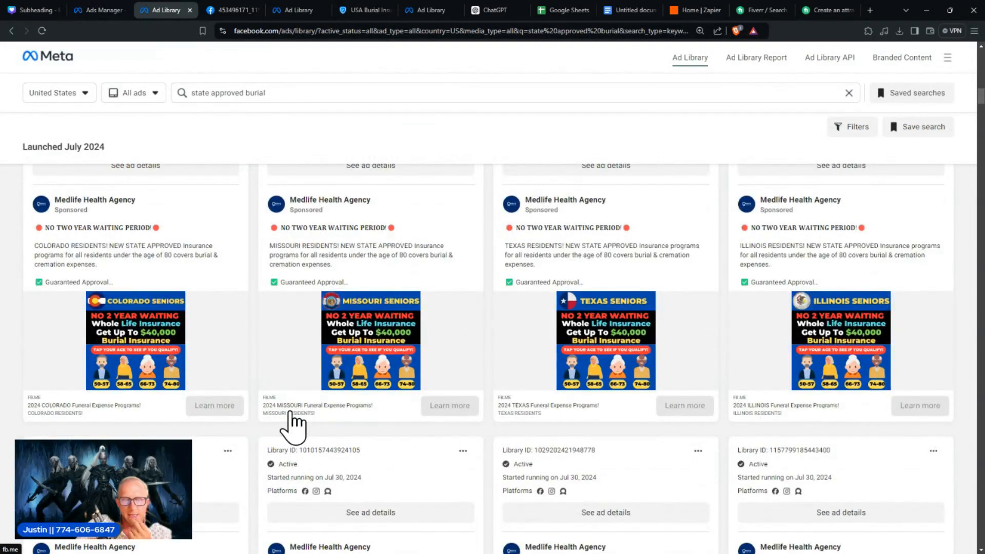
click(287, 411)
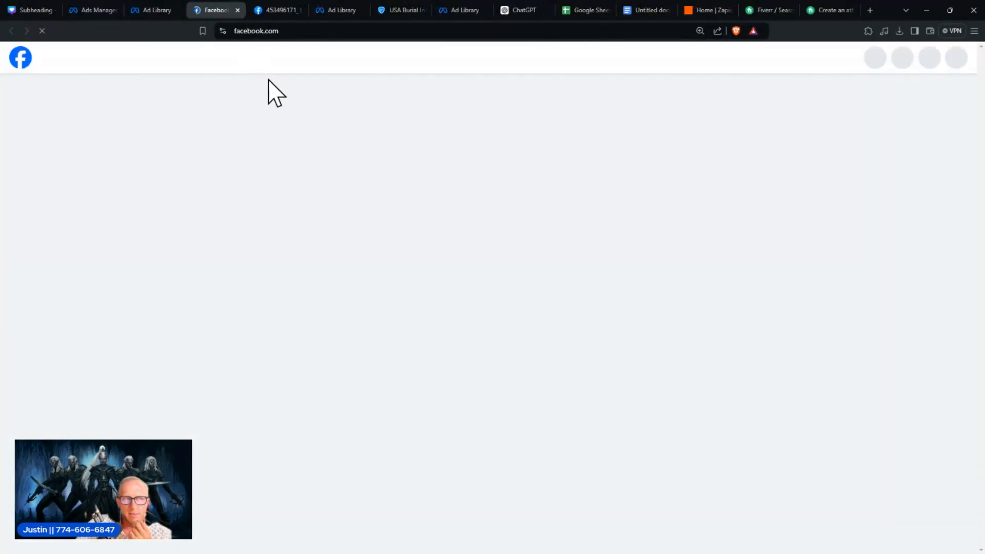
click(238, 11)
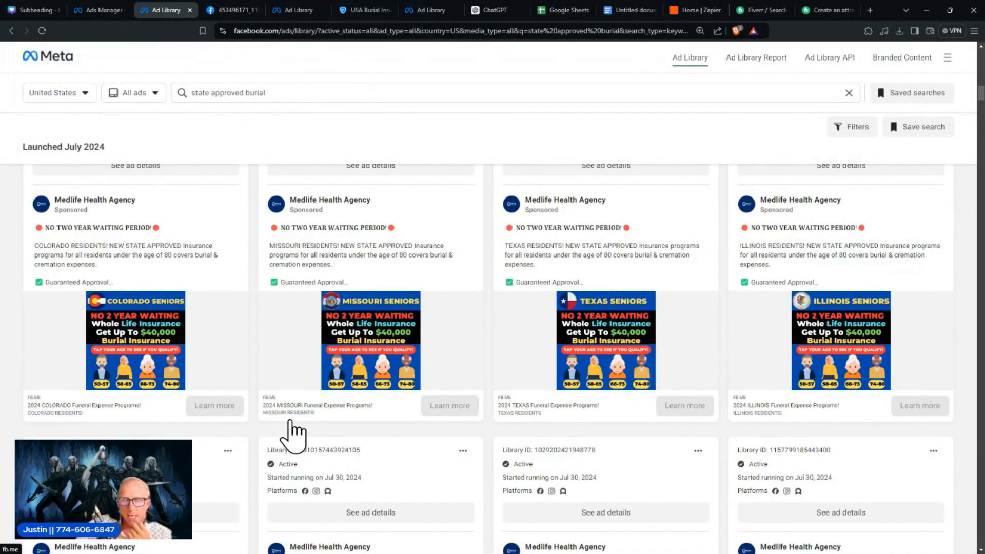
- Browse more of the July 2024 burial ads and check where Final Expense Authority's no waiting period ad leads
scroll(406, 343, down, 7)
scroll(410, 341, down, 7)
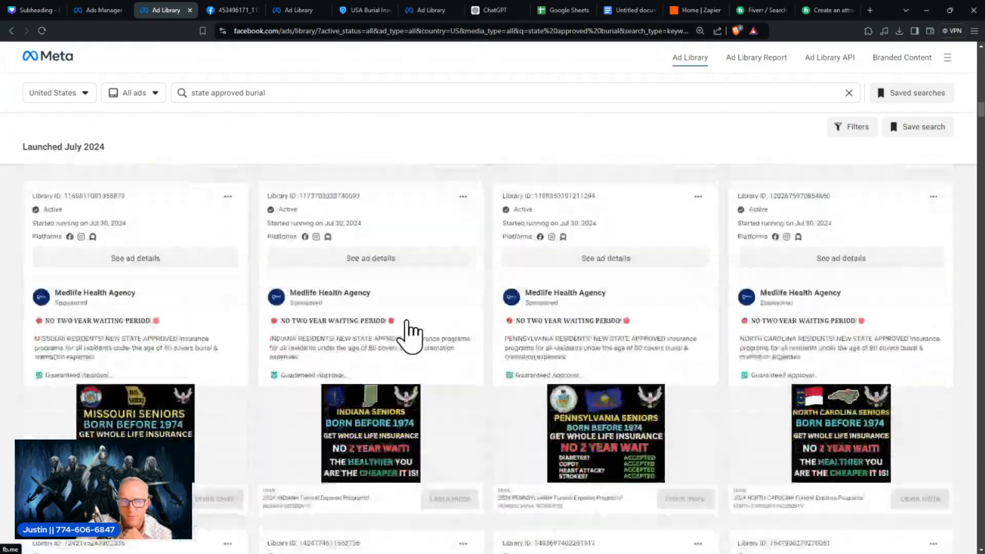
scroll(462, 354, down, 5)
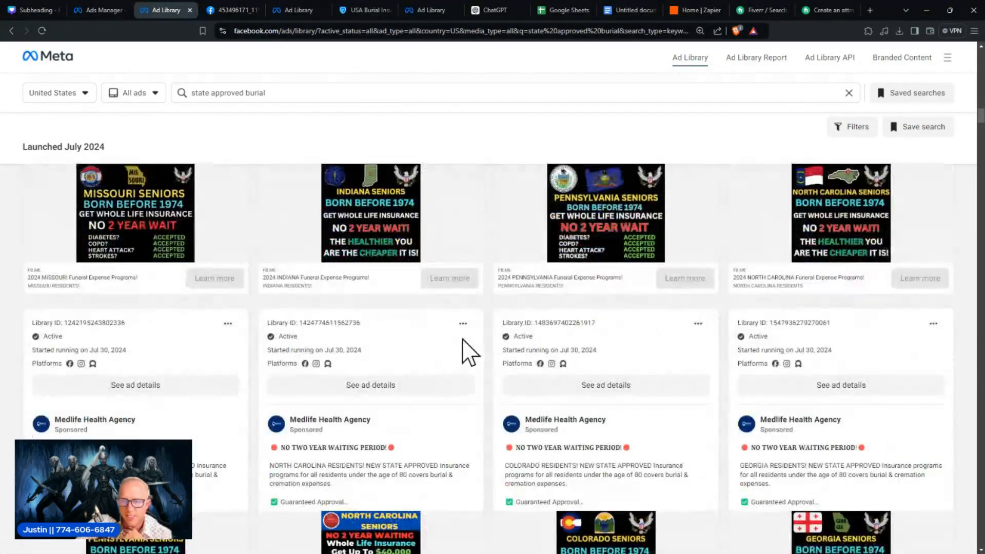
scroll(468, 357, down, 10)
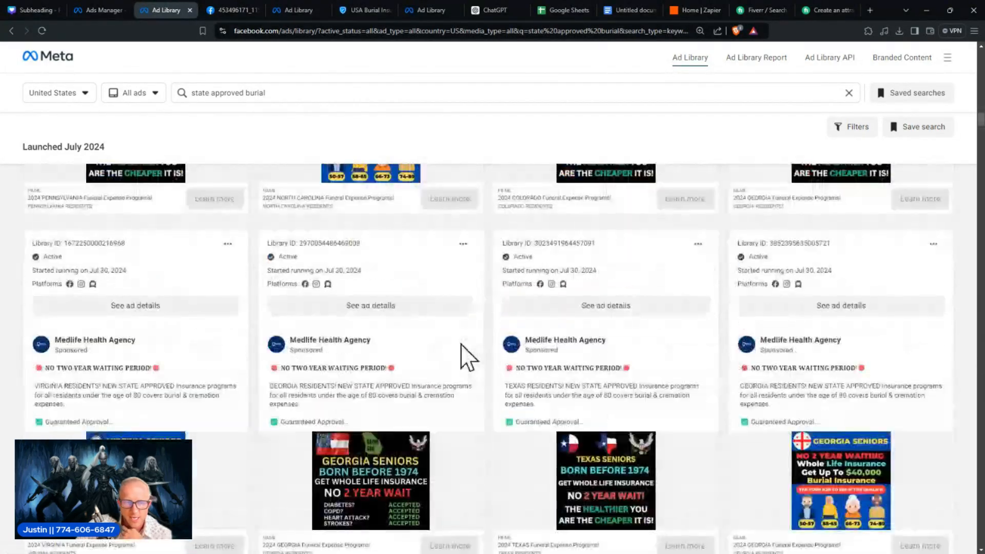
scroll(471, 360, down, 10)
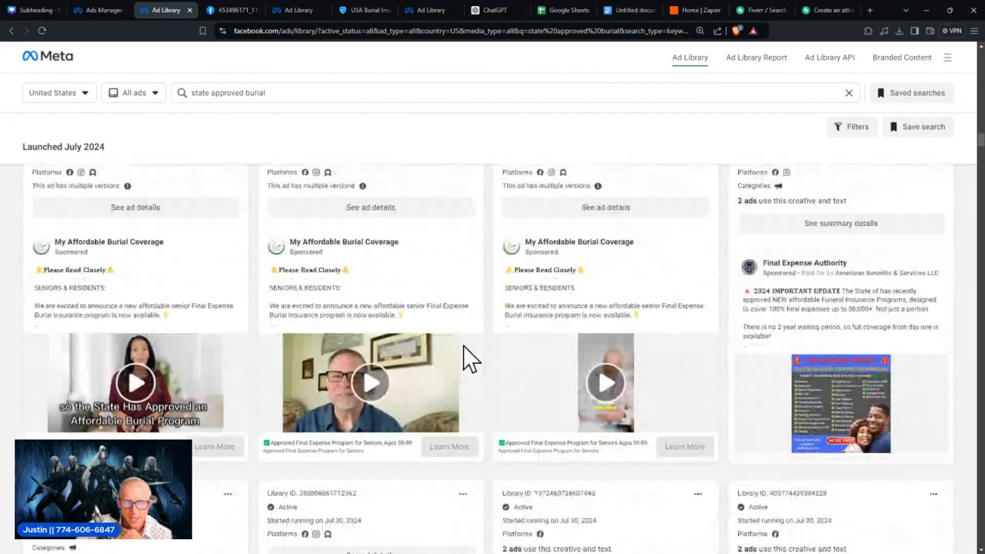
click(851, 445)
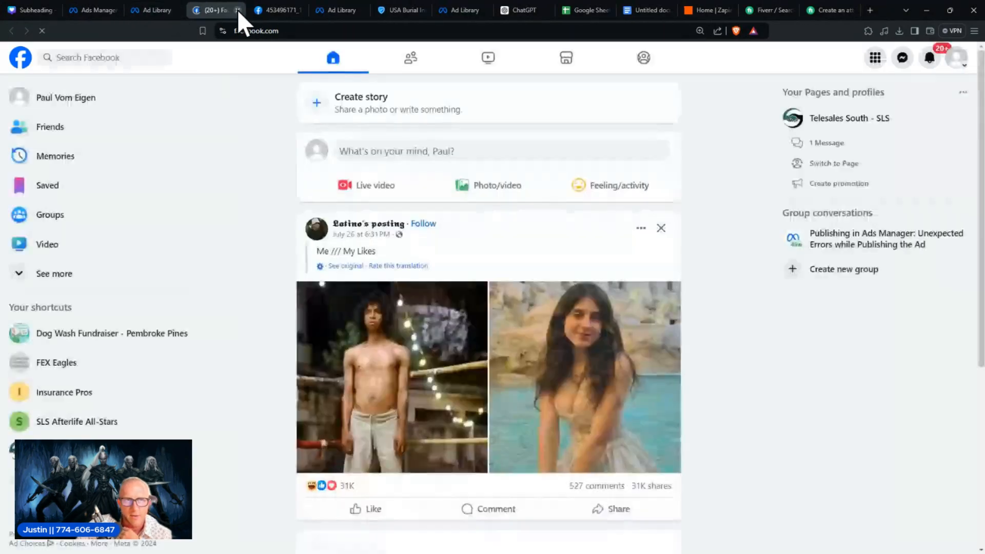
click(237, 10)
- Find the Freedom of Choice LIFE Insurance ad with the hearse image and open its landing page
scroll(441, 392, down, 3)
scroll(451, 399, down, 7)
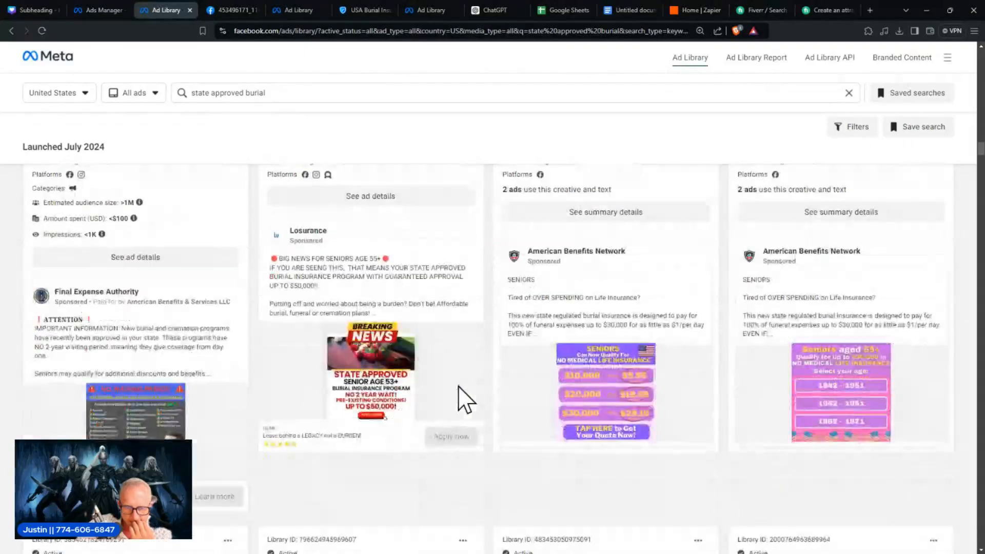
scroll(349, 324, down, 6)
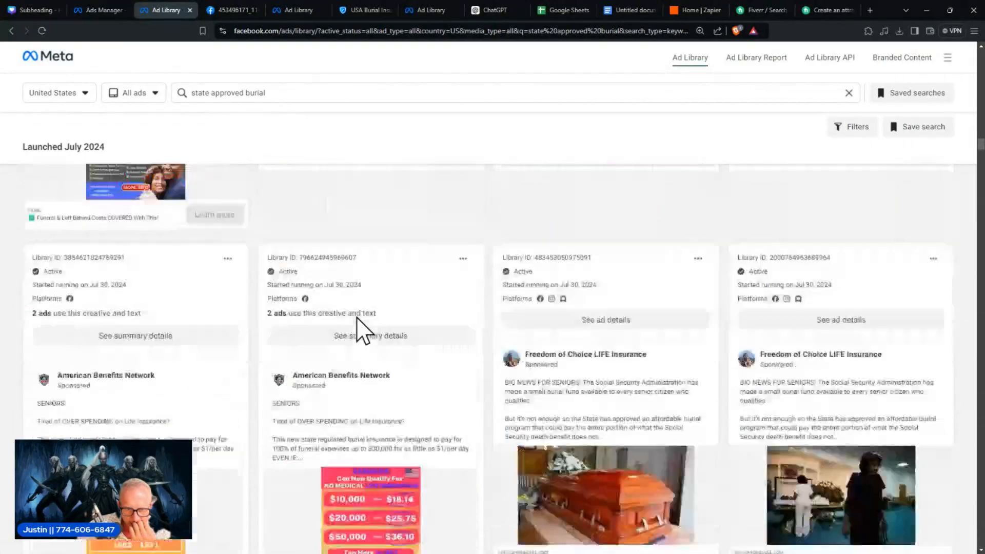
scroll(501, 303, down, 10)
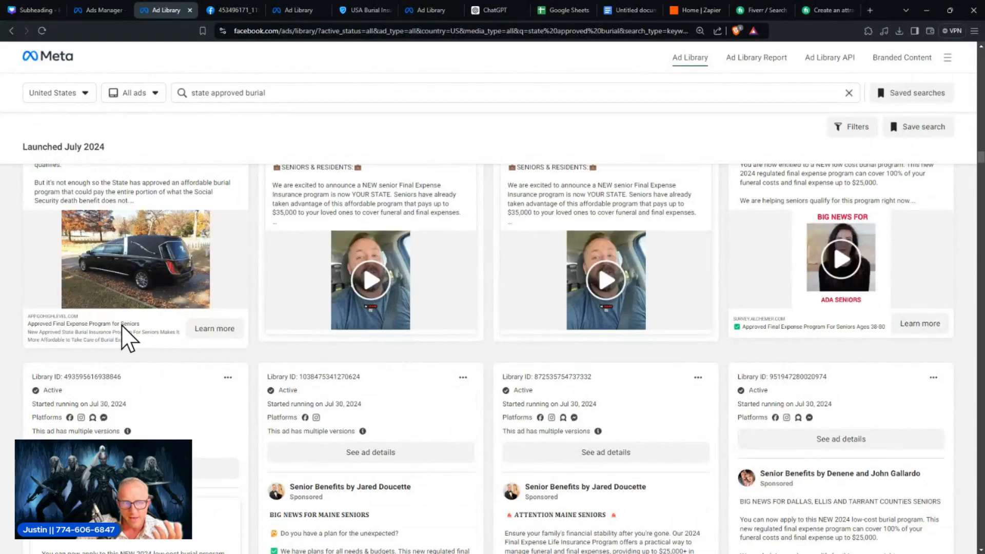
click(62, 326)
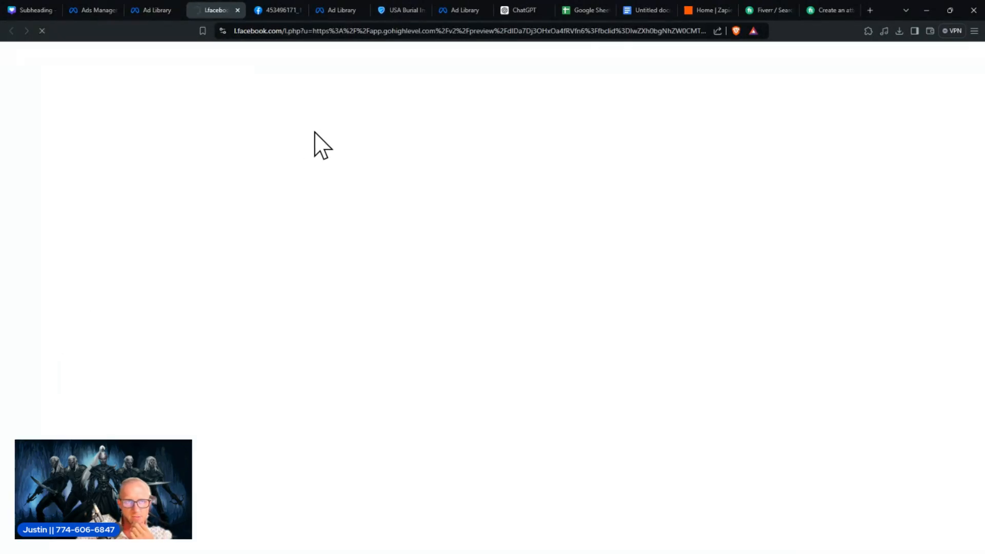
click(175, 10)
scroll(110, 251, up, 2)
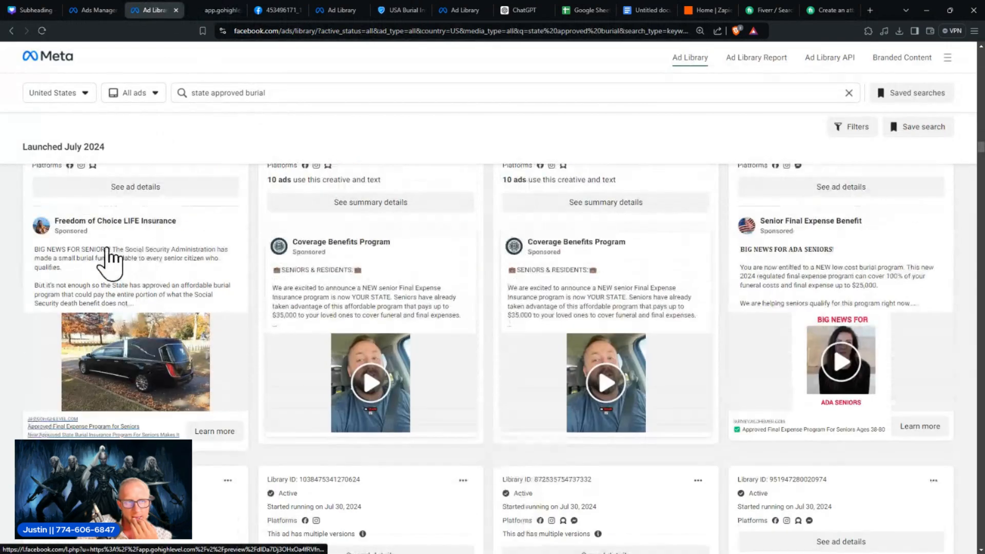
click(221, 10)
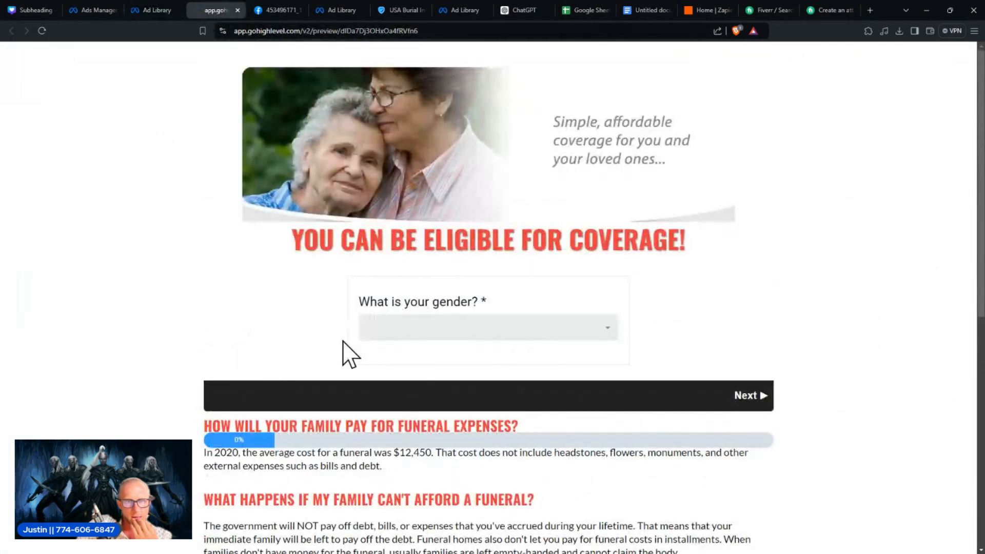
- Answer the gender question in the landing page's coverage eligibility survey
scroll(364, 445, down, 2)
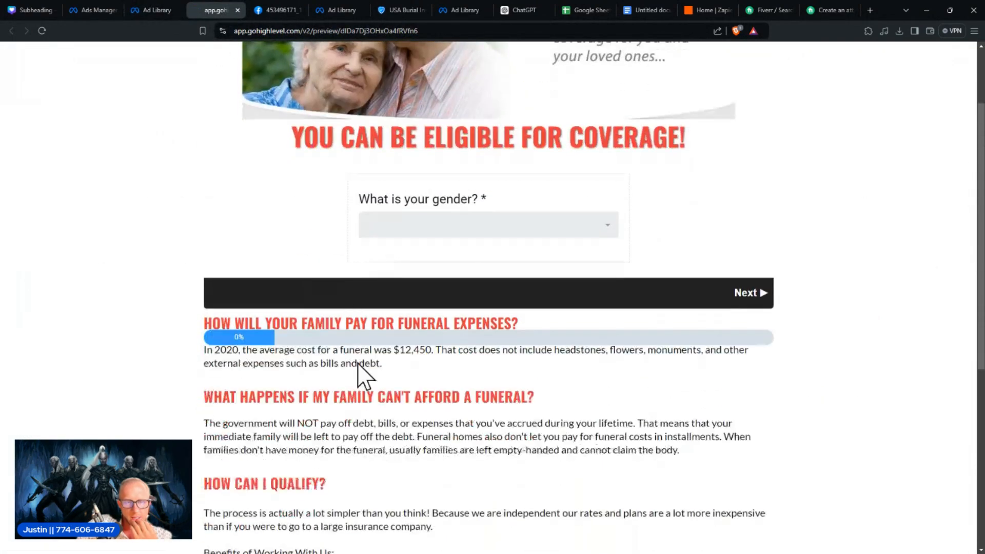
click(401, 223)
click(388, 263)
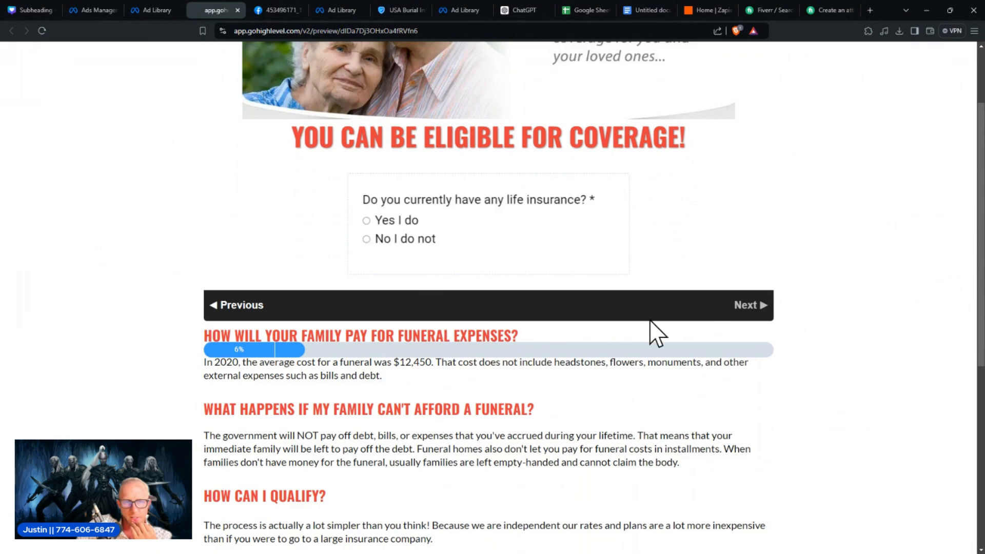
- Examine the landing page's funeral cost information and try to advance past the life insurance question without answering it
scroll(661, 328, down, 7)
scroll(642, 337, up, 7)
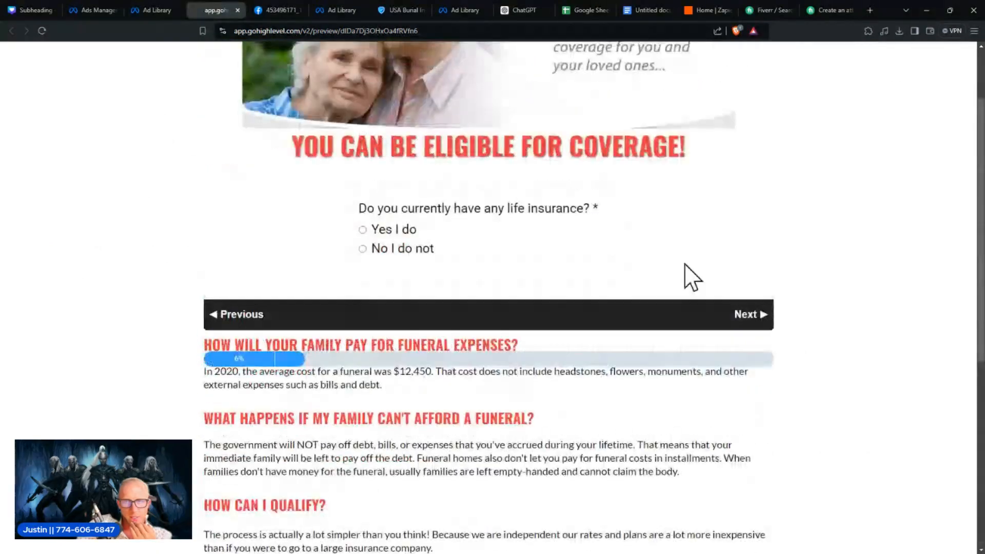
scroll(753, 341, up, 2)
scroll(758, 341, down, 3)
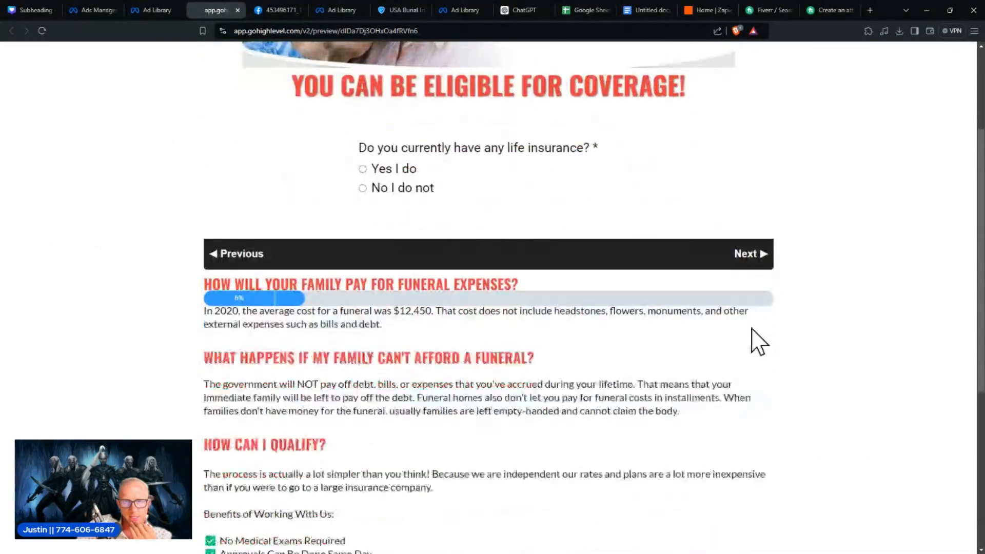
click(750, 262)
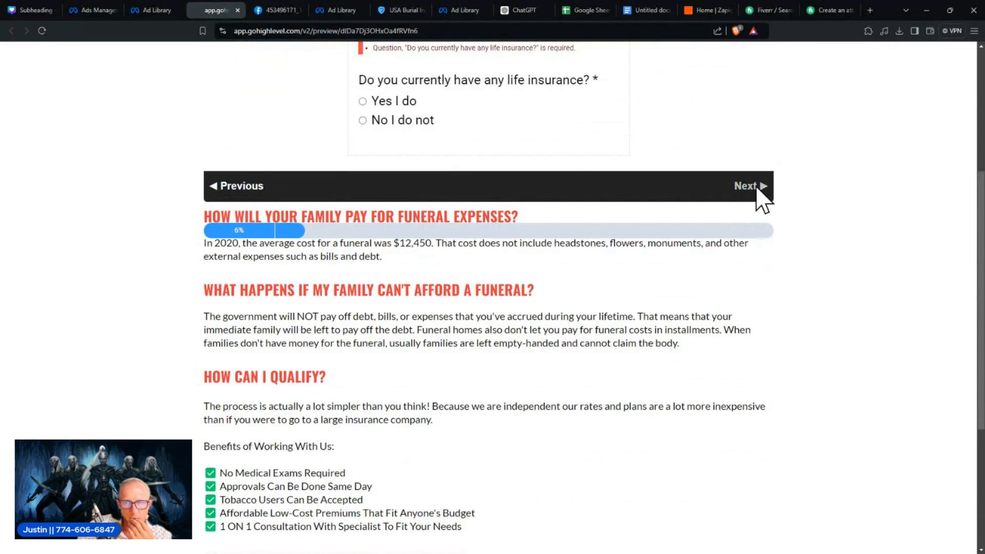
scroll(462, 267, down, 4)
scroll(480, 348, up, 5)
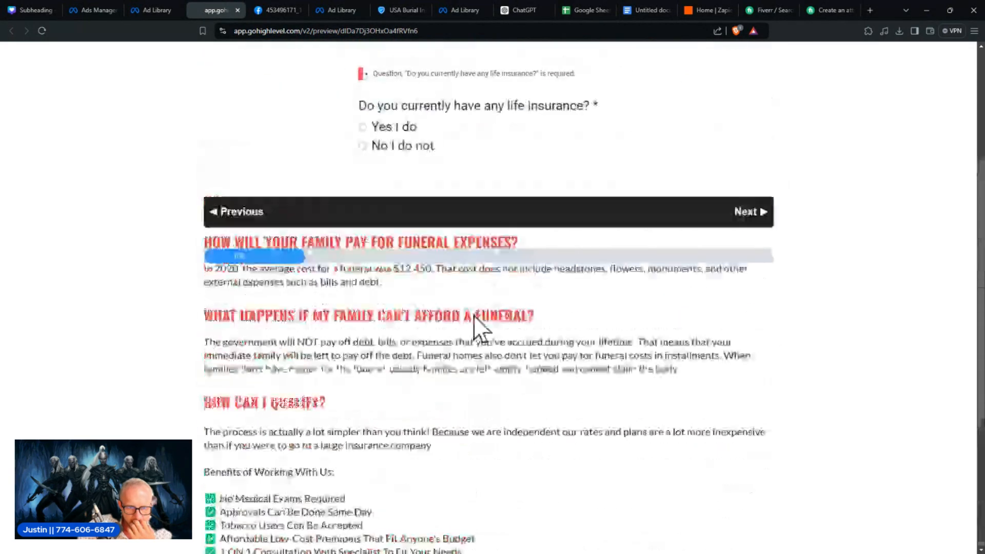
click(743, 211)
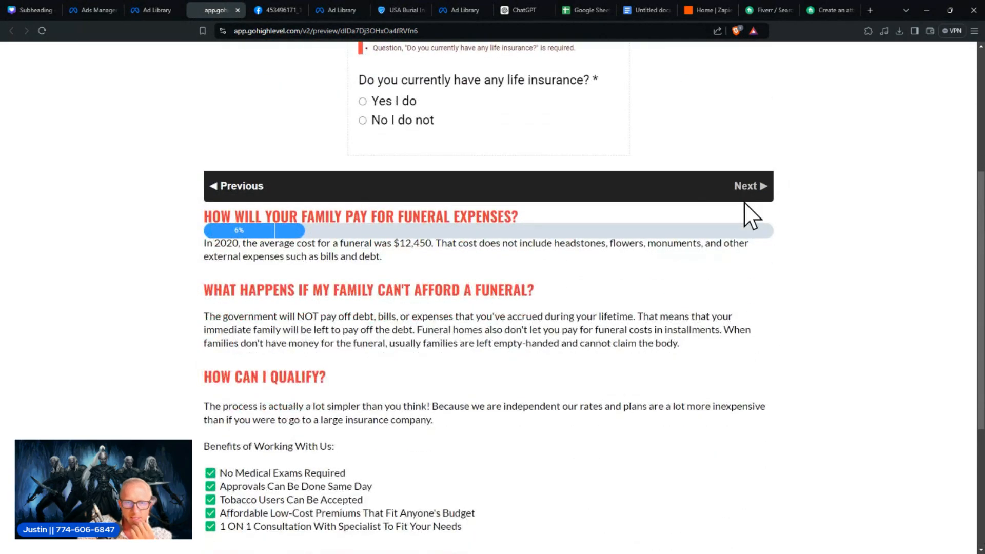
- Examine the landing page's sections on funeral costs, qualification and burial coverage, down to the footer and back to the eligibility survey
scroll(749, 210, down, 5)
scroll(544, 529, up, 6)
scroll(531, 528, down, 6)
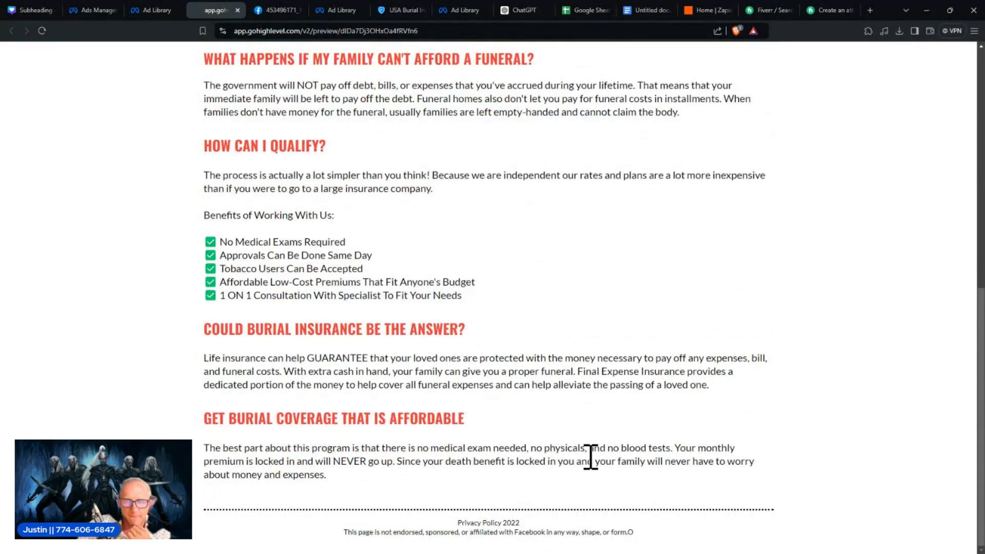
scroll(434, 528, up, 3)
scroll(328, 277, up, 6)
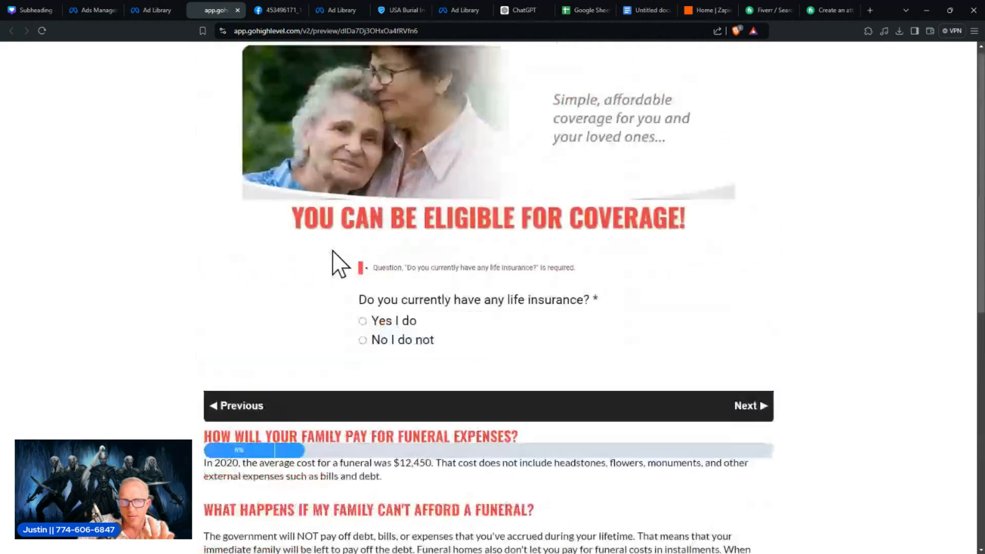
- Switch to the Fiverr results and select the "spokesperson" search term for replacement
click(765, 10)
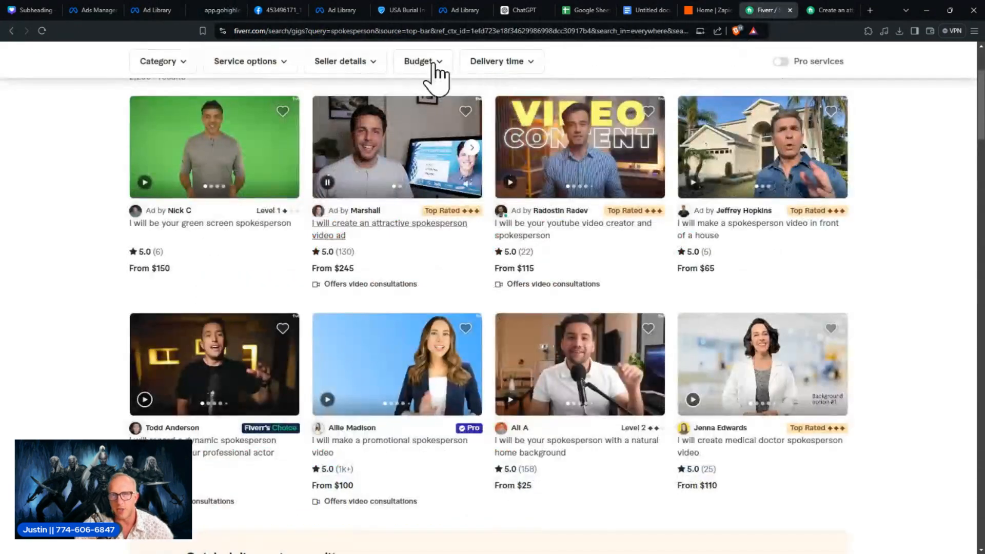
scroll(400, 82, up, 5)
click(354, 64)
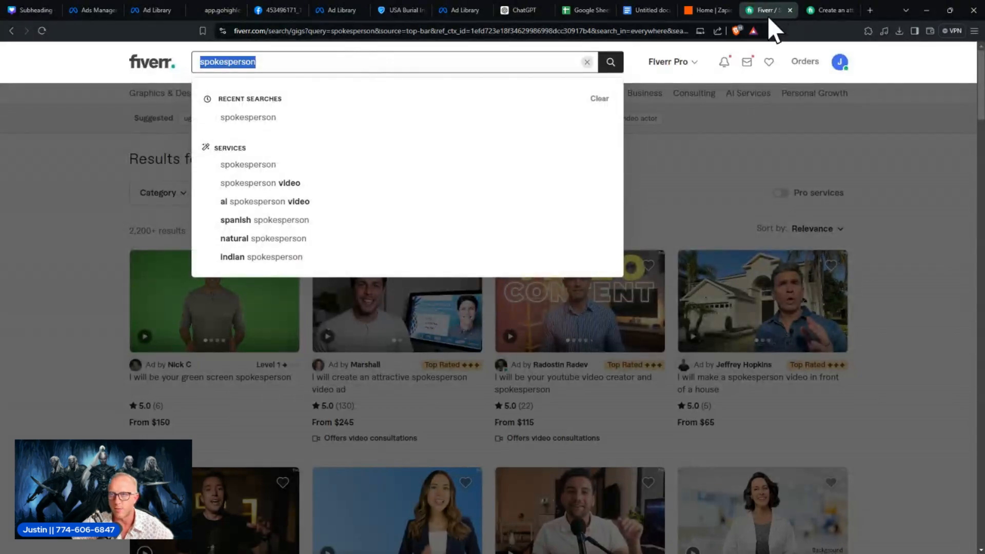
- Open unbounce.com in a new tab and go to the login page for the Landing pages product
click(870, 10)
text(unbounce.com)
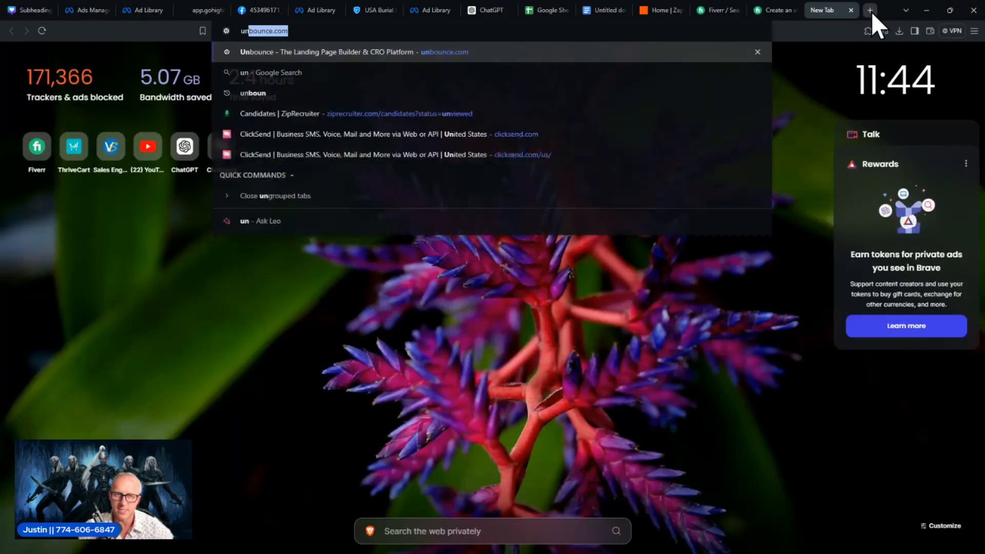
key(Return)
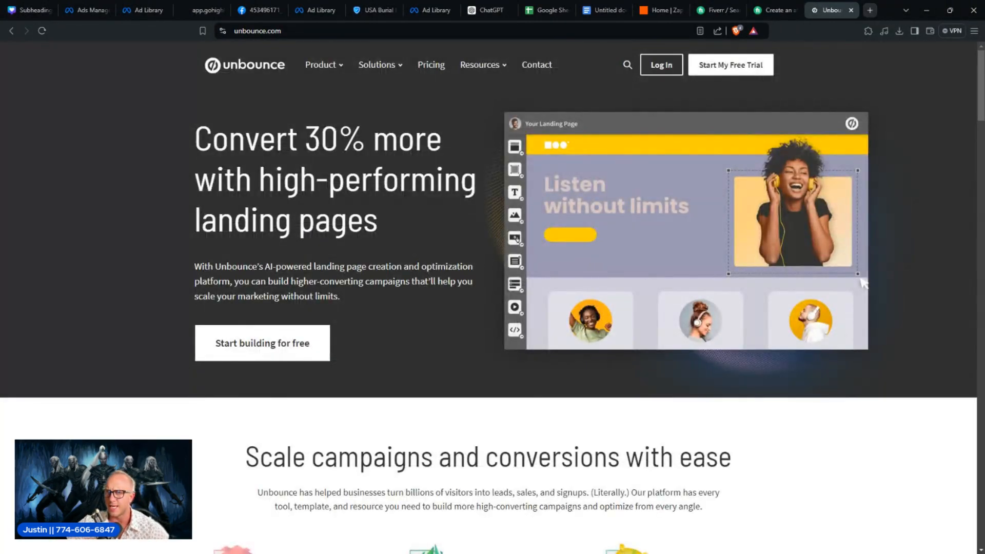
click(669, 65)
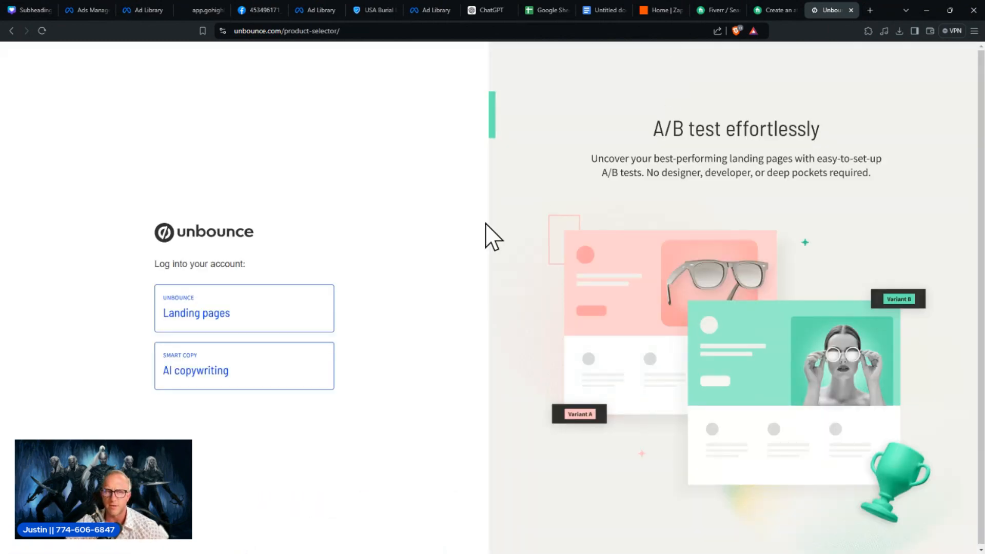
click(225, 300)
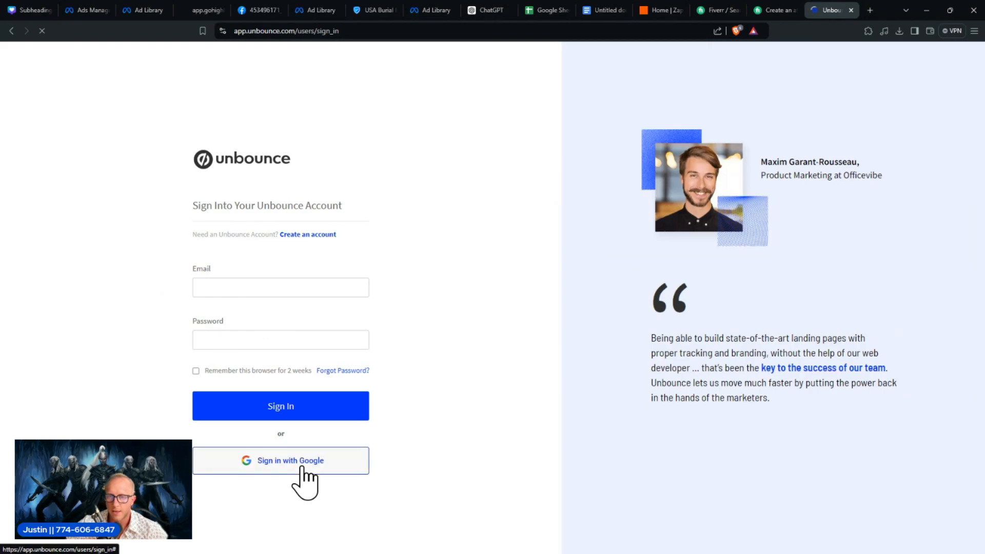
- Try to sign in to Unbounce with the Gmail account fifth in the Google account list
click(300, 464)
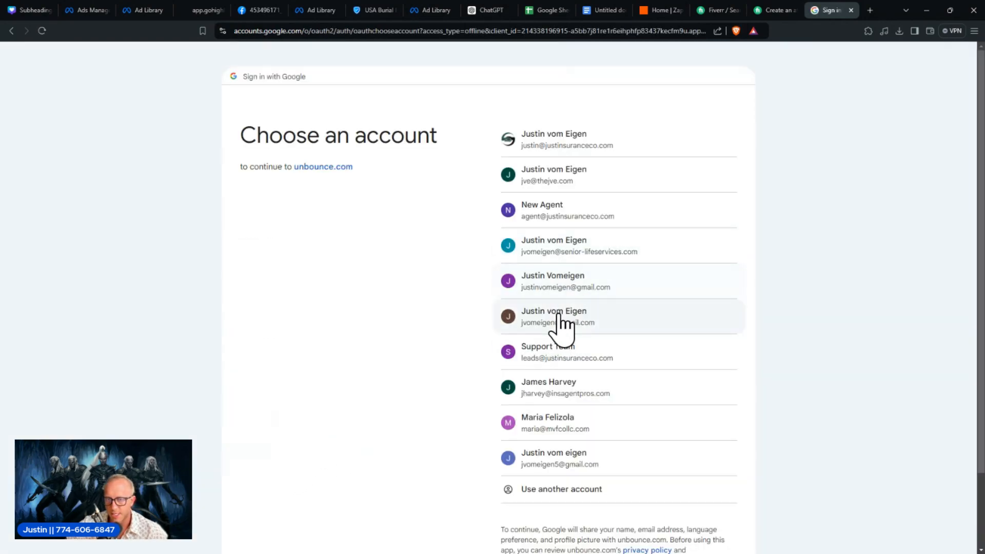
click(562, 291)
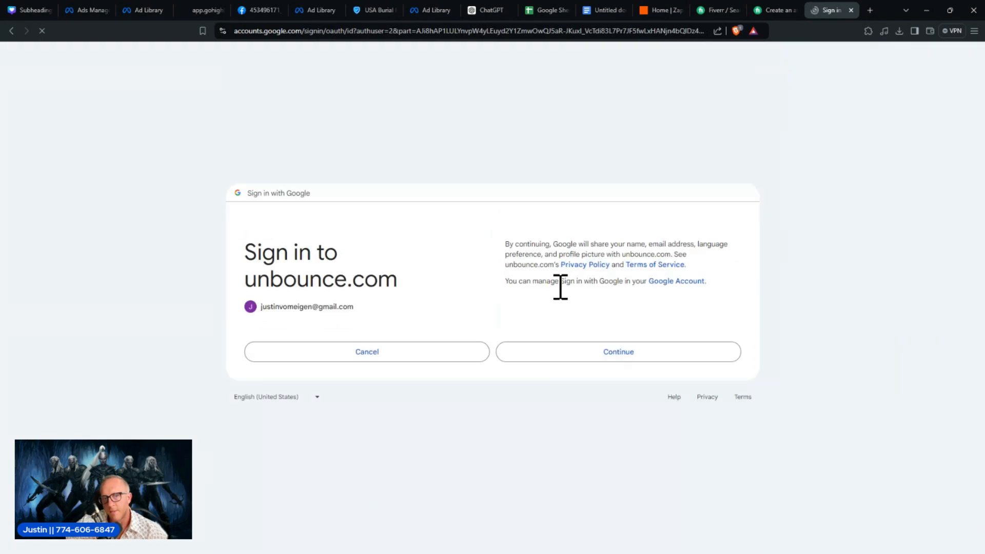
click(571, 356)
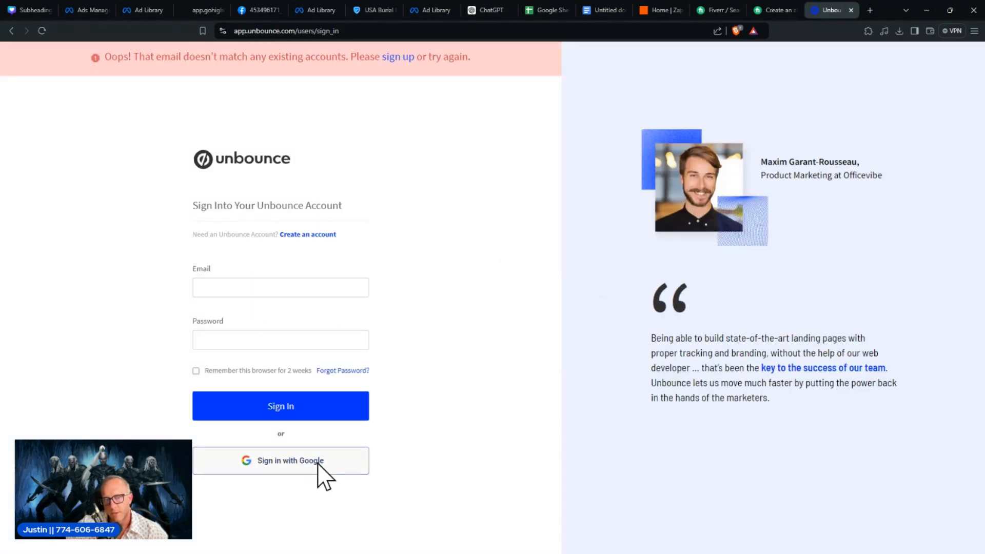
- Sign in to Unbounce with Google using the sixth account in the list
click(318, 466)
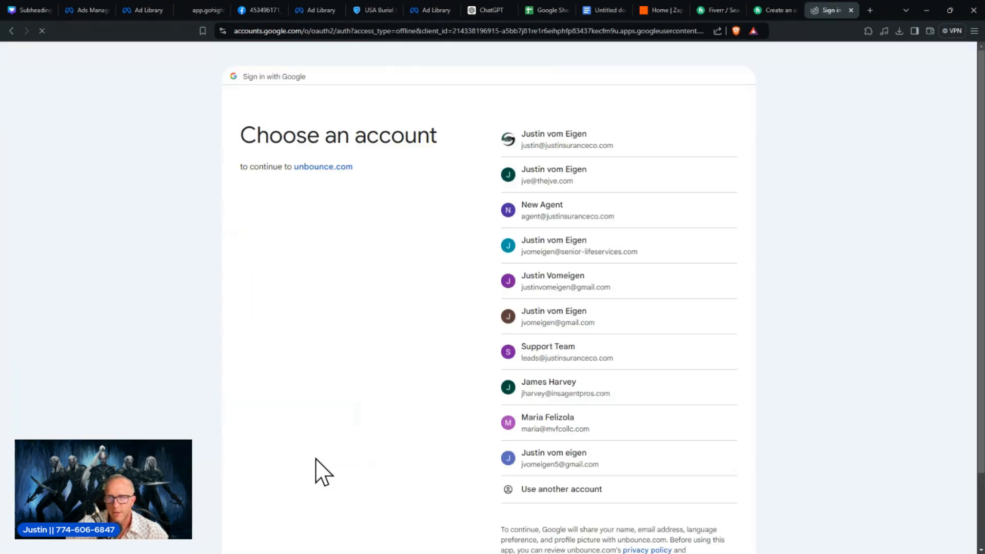
click(553, 323)
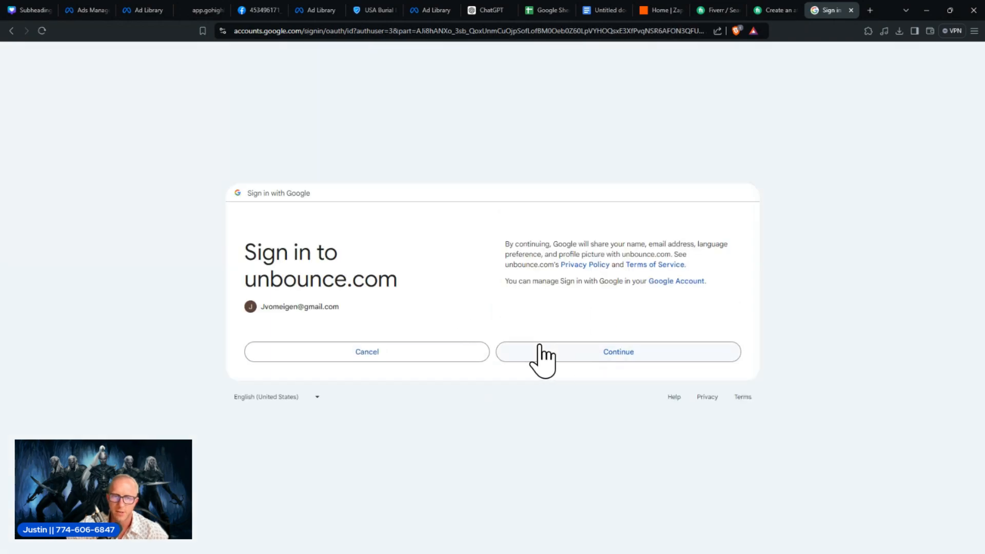
click(541, 350)
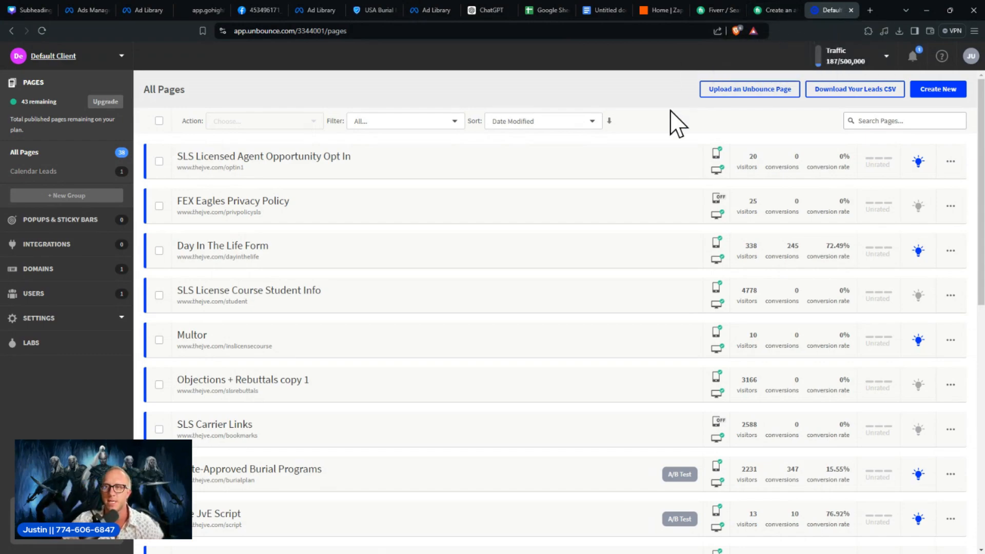
- Search Fiverr for "unbounce landing page" and look through the landing page design gigs
click(207, 10)
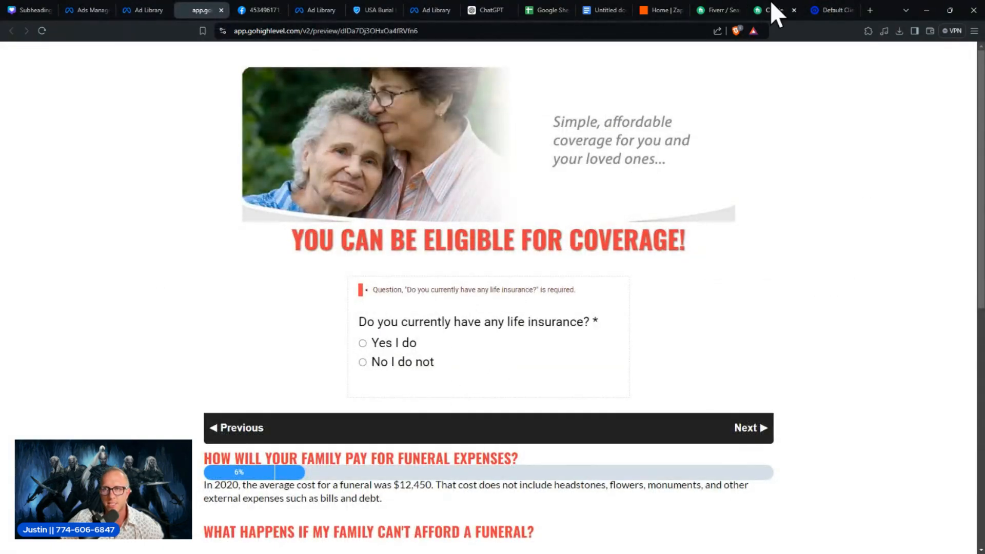
click(693, 12)
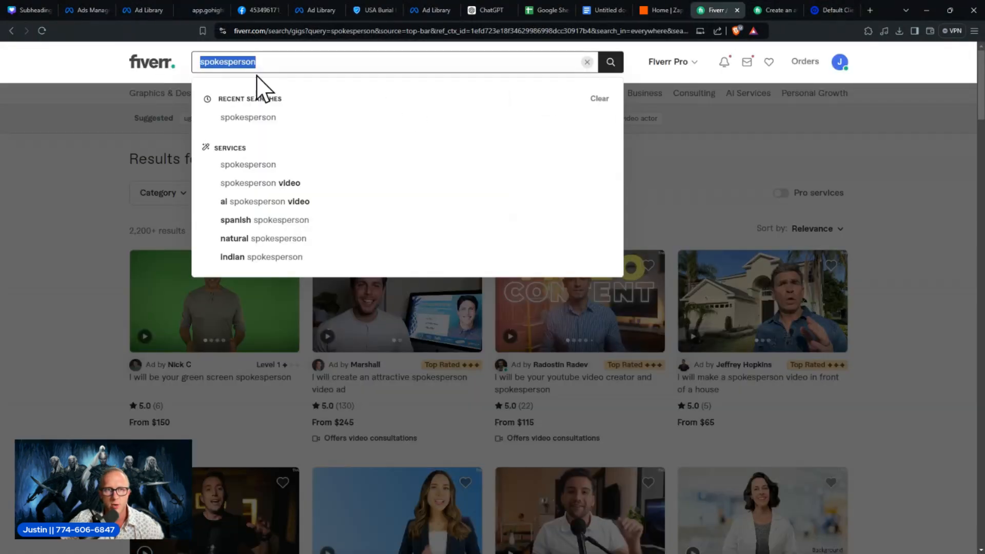
key(BackSpace)
text(unbounce landing page)
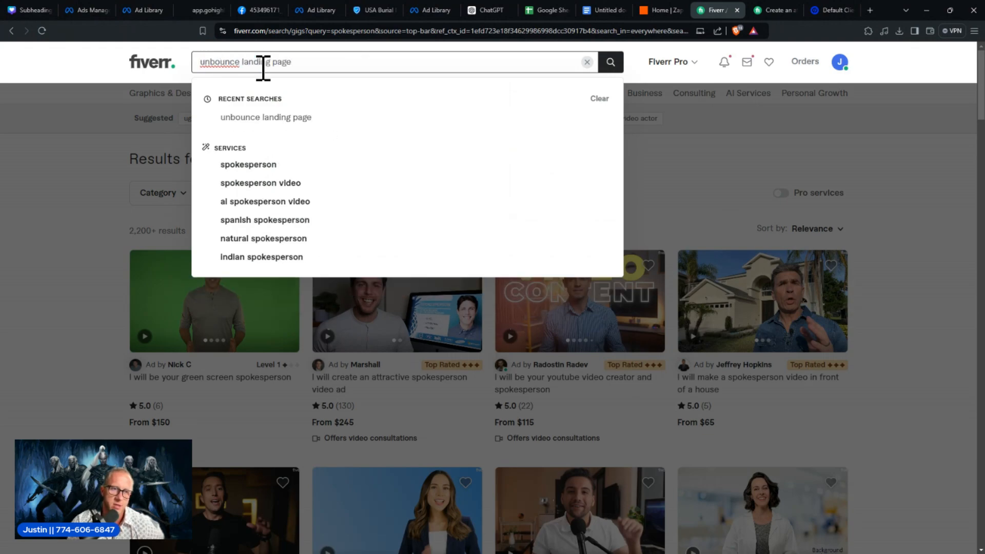
key(Return)
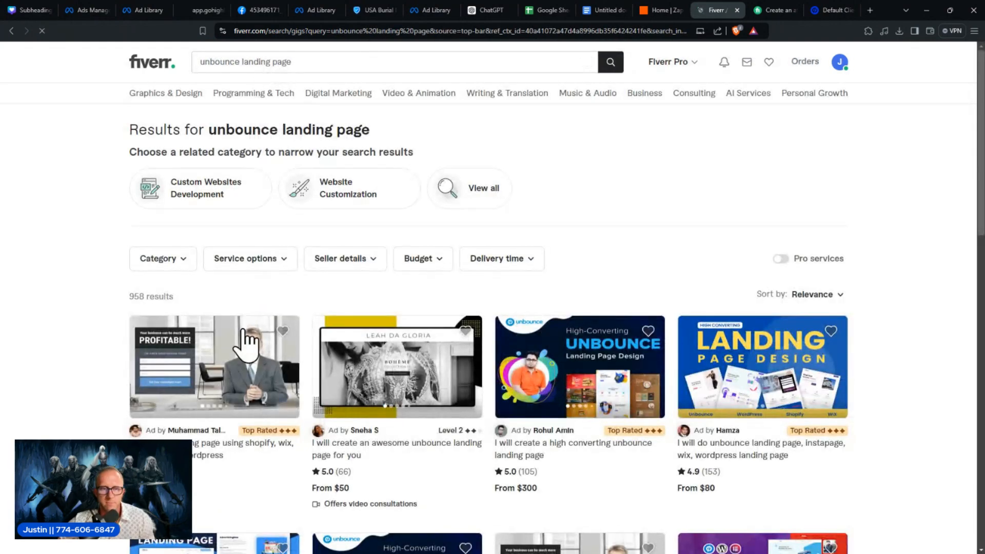
scroll(224, 403, down, 2)
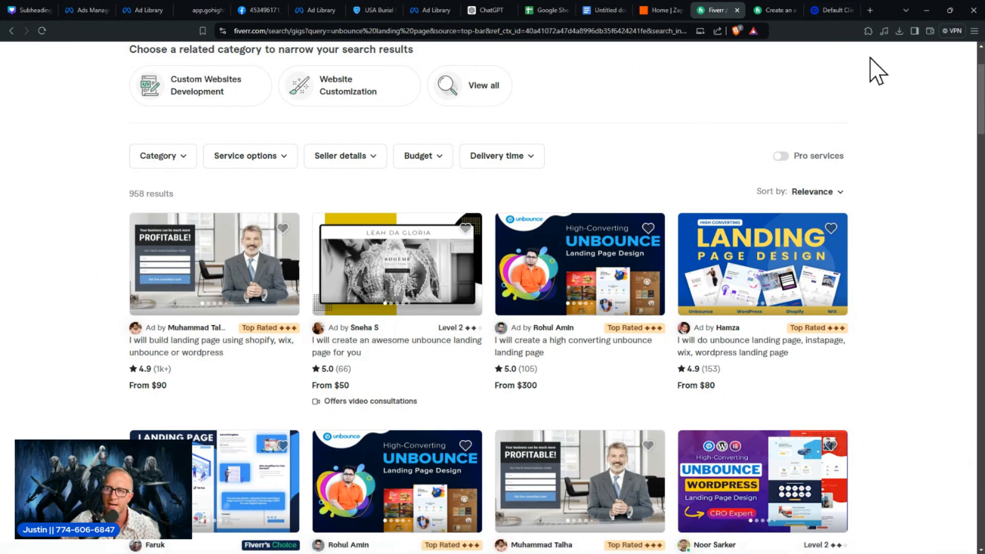
- Return to Unbounce, check the option for uploading an Unbounce page file, and close it without uploading
click(831, 11)
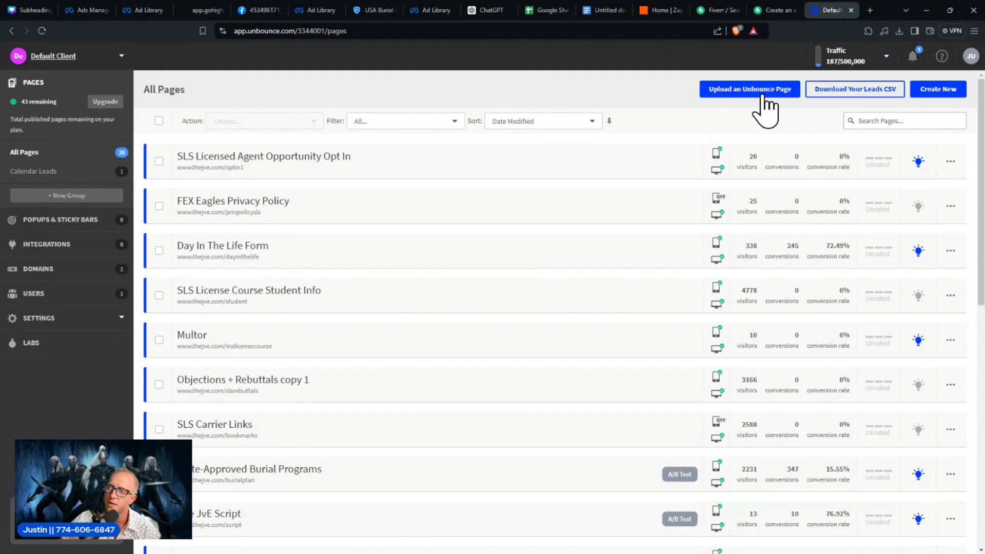
click(763, 96)
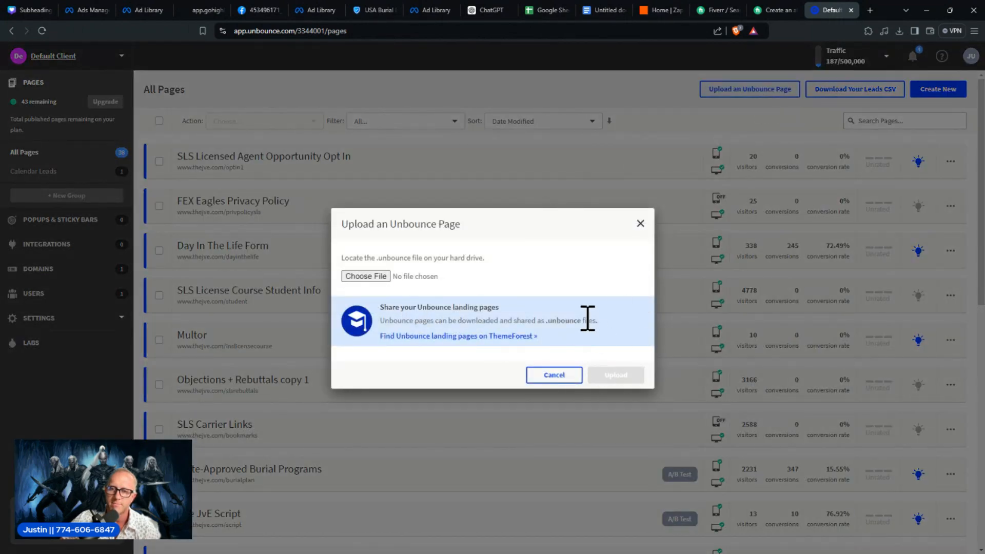
click(639, 224)
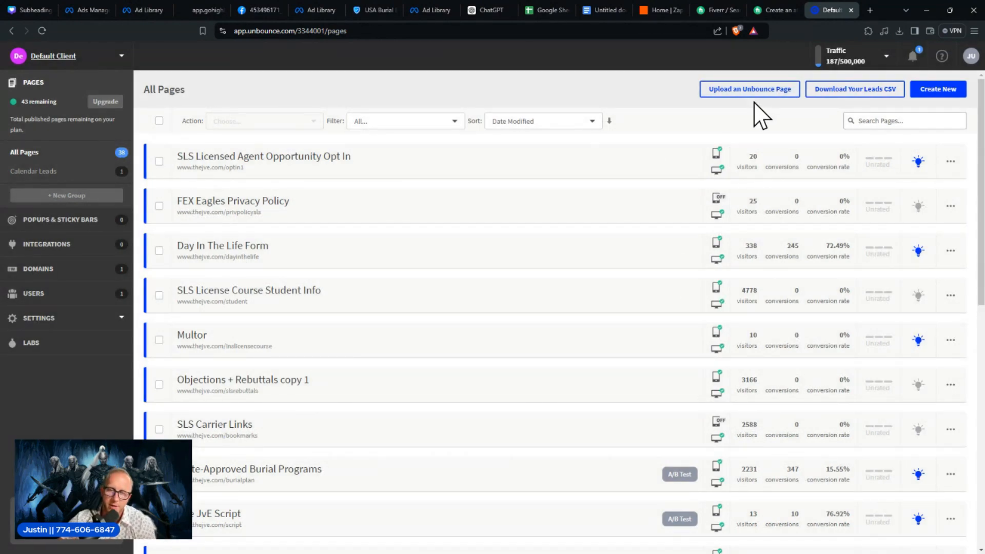
- Return to the competitor's eligibility survey, answer "Yes I do" to having life insurance, and submit a date of birth
click(211, 7)
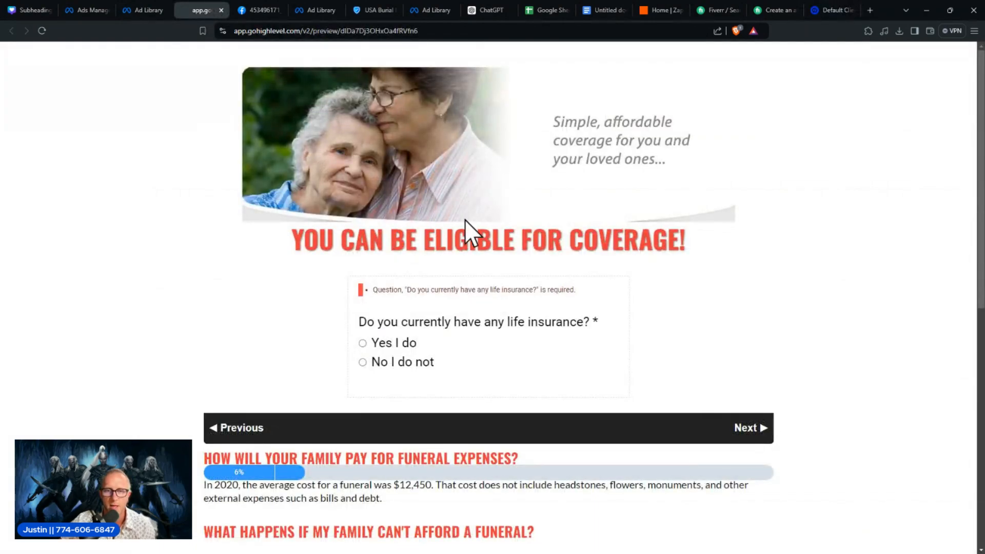
click(412, 345)
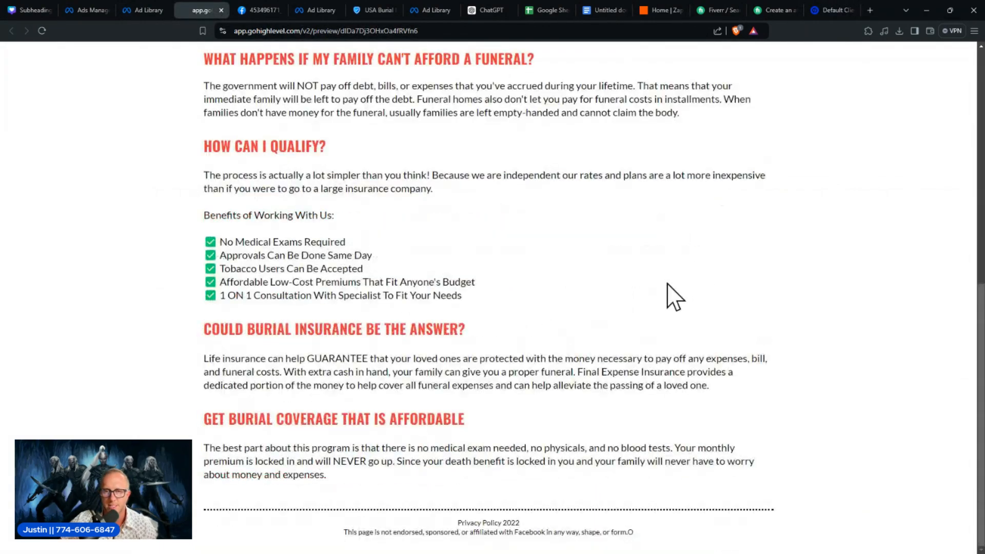
click(411, 247)
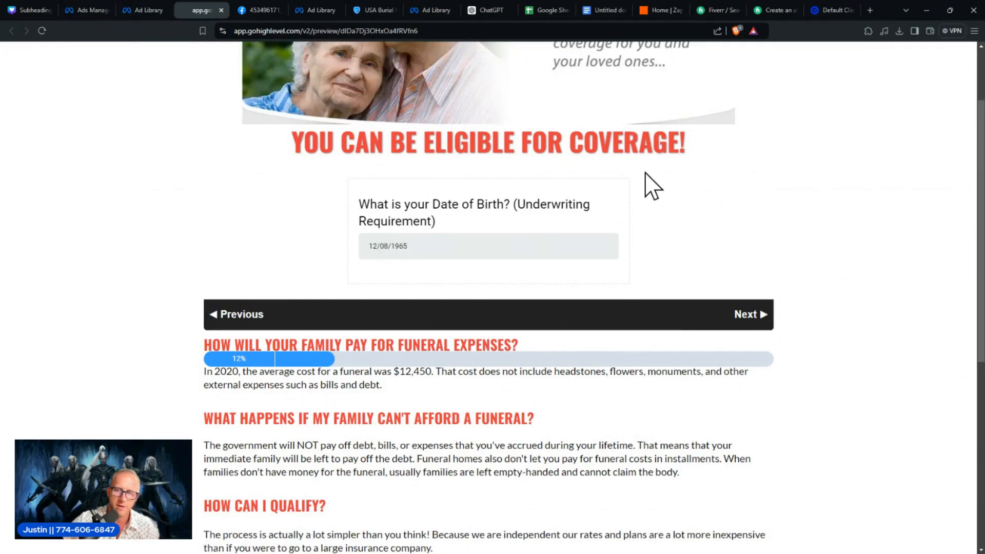
key(Return)
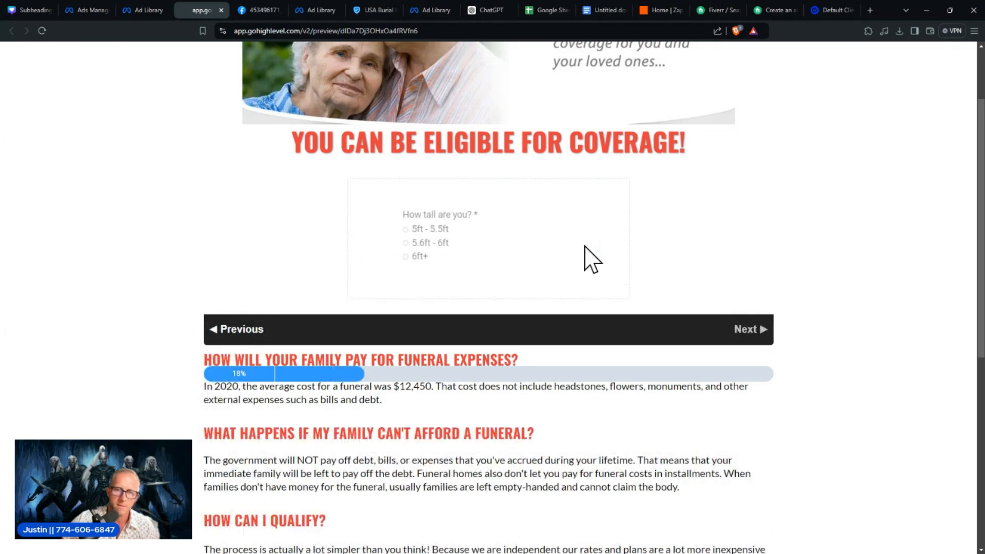
- Answer the survey's height question, enter 200 as the weight, and choose $20,000 - $30,000 in coverage and a $100 - $150 monthly budget
click(386, 263)
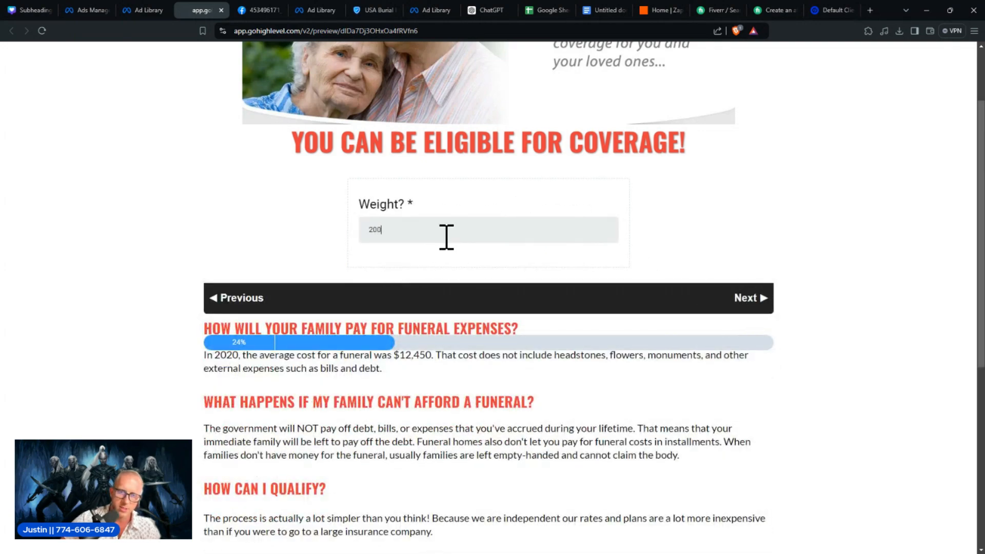
key(Return)
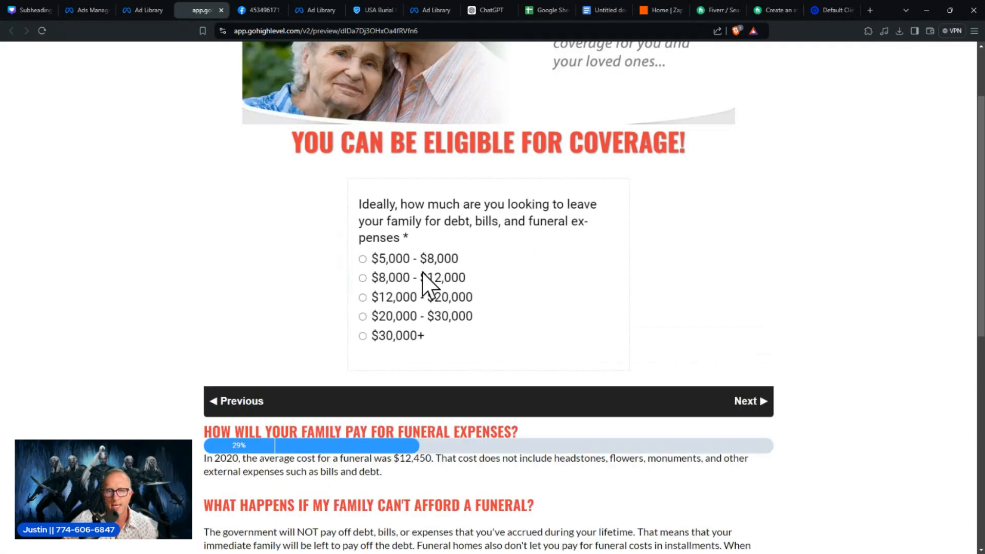
click(412, 314)
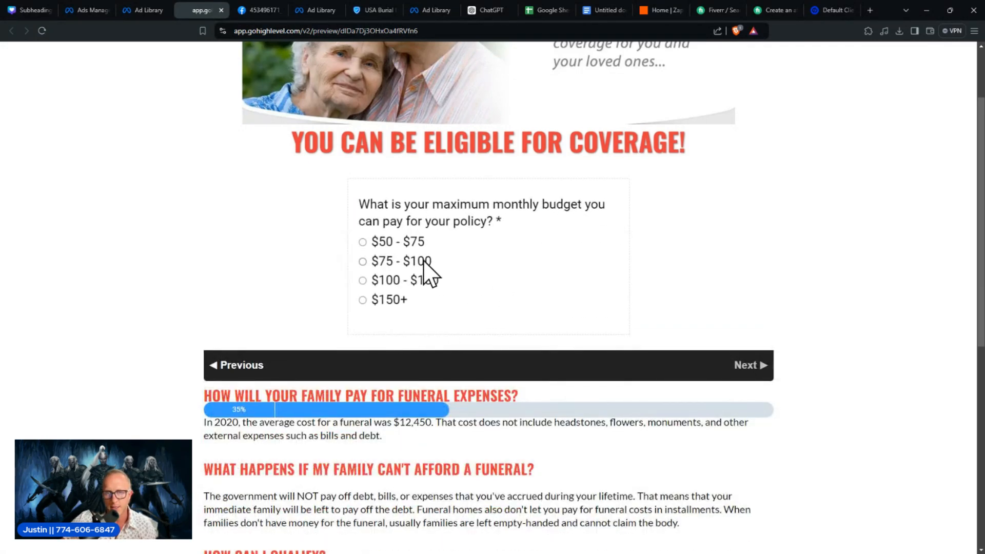
click(405, 281)
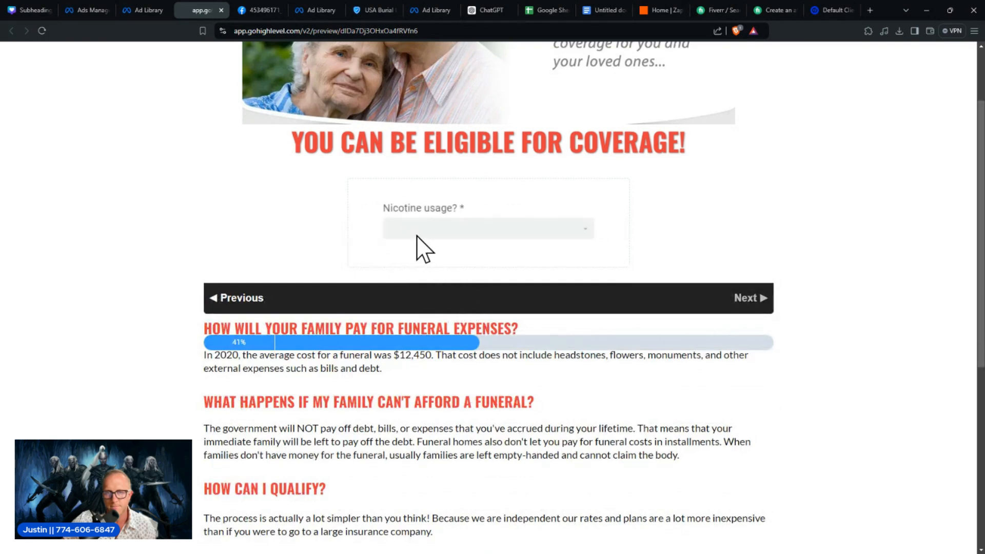
- Answer the nicotine usage and pre-existing conditions questions, enter "poop" as the description, and continue to the beneficiary question
click(427, 231)
click(416, 276)
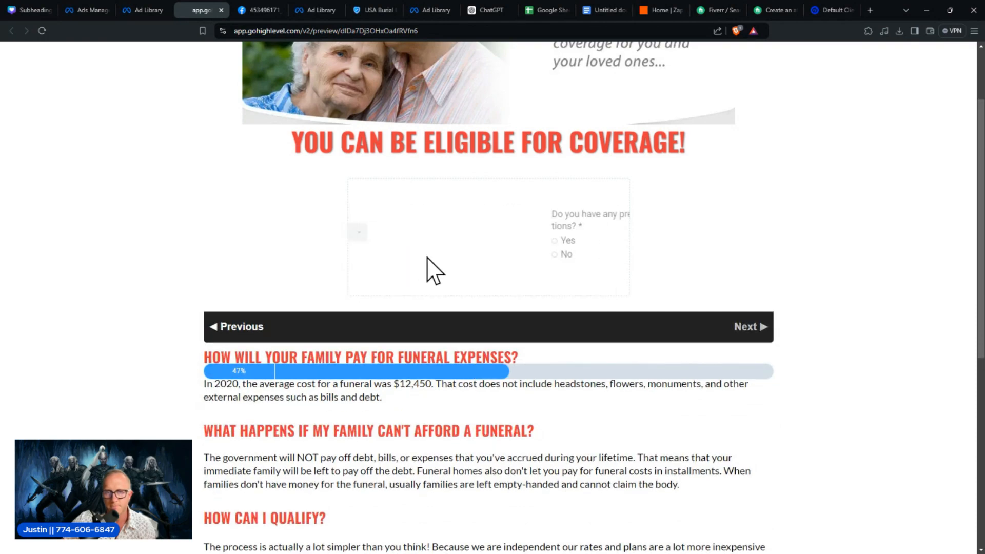
click(388, 261)
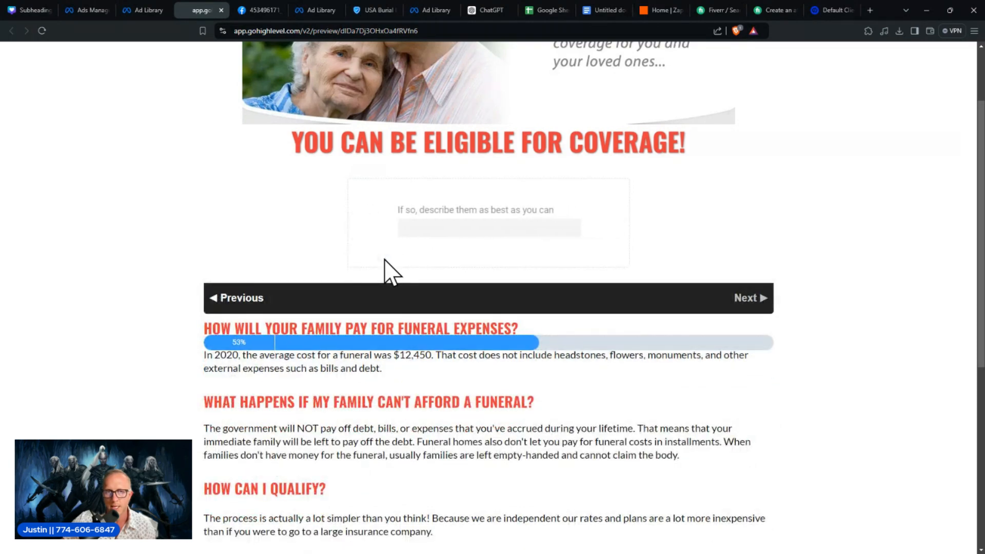
click(431, 237)
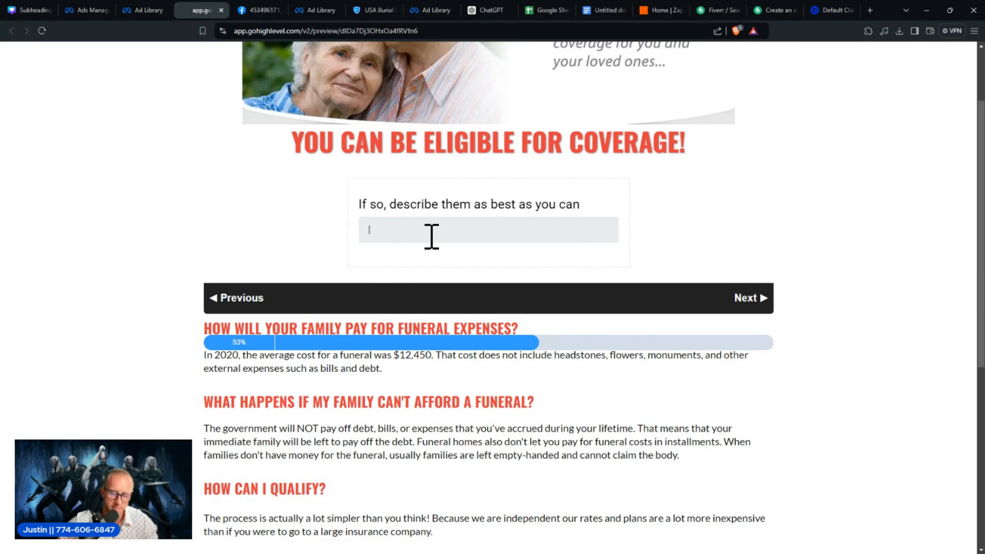
text(poop)
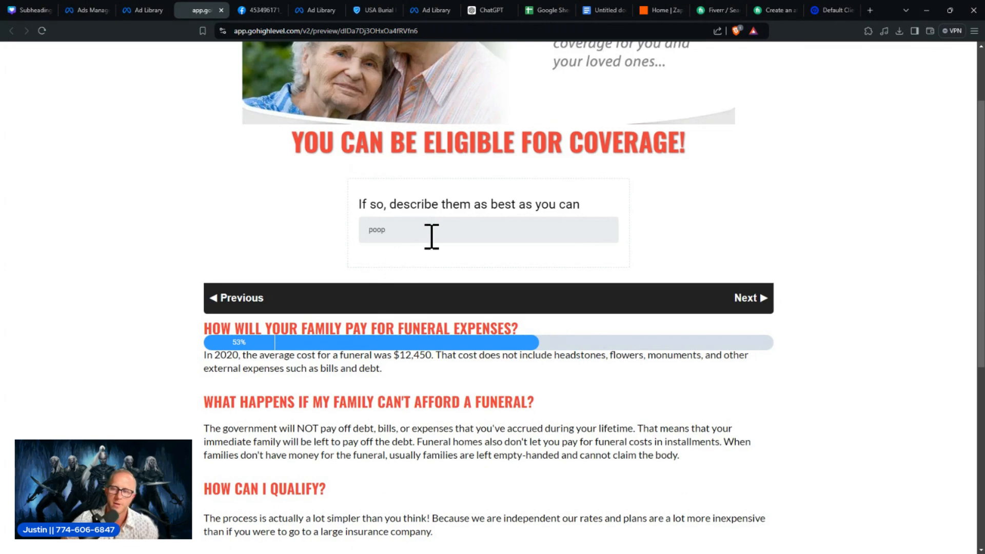
click(742, 297)
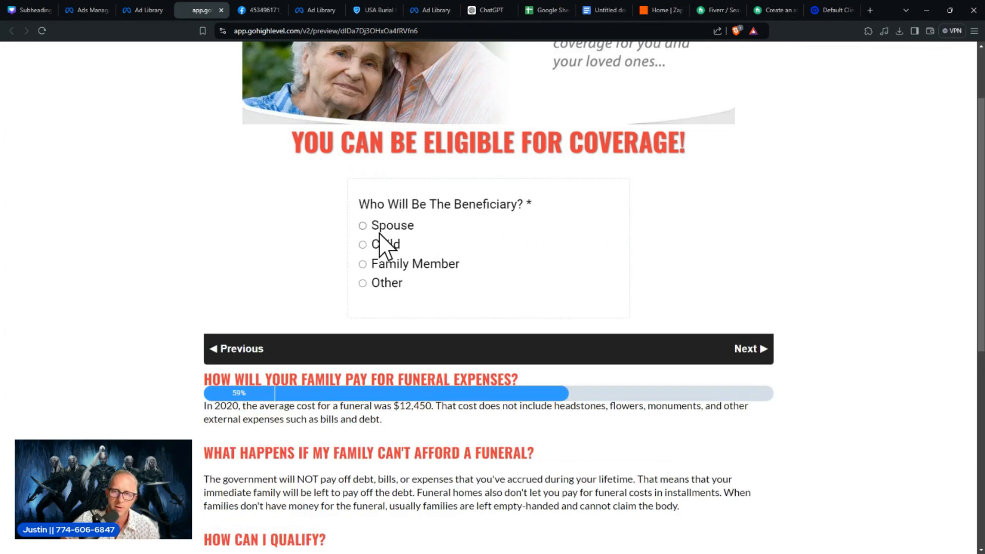
- Answer the survey's beneficiary question, enter "spouse" as the beneficiary's name, and submit the respondent's name
click(394, 242)
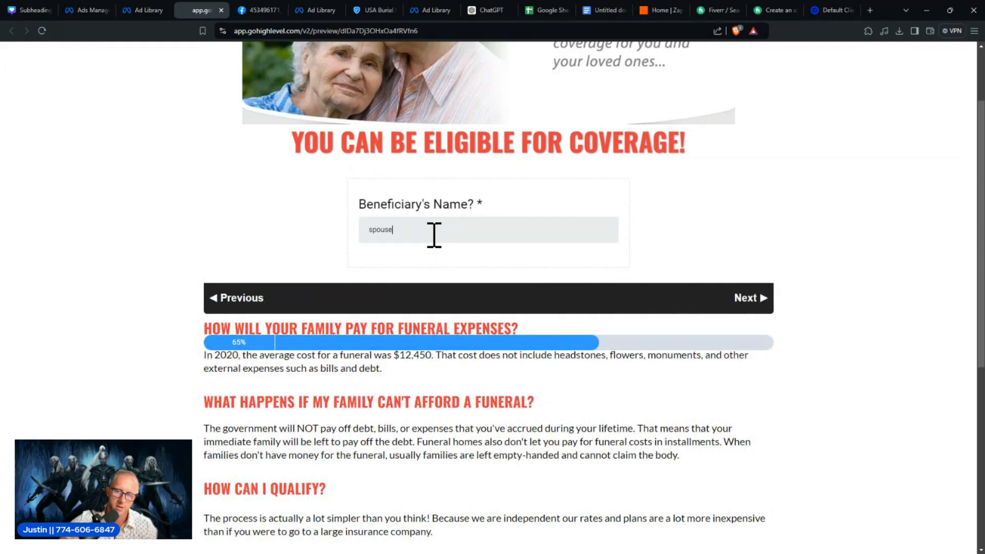
click(760, 303)
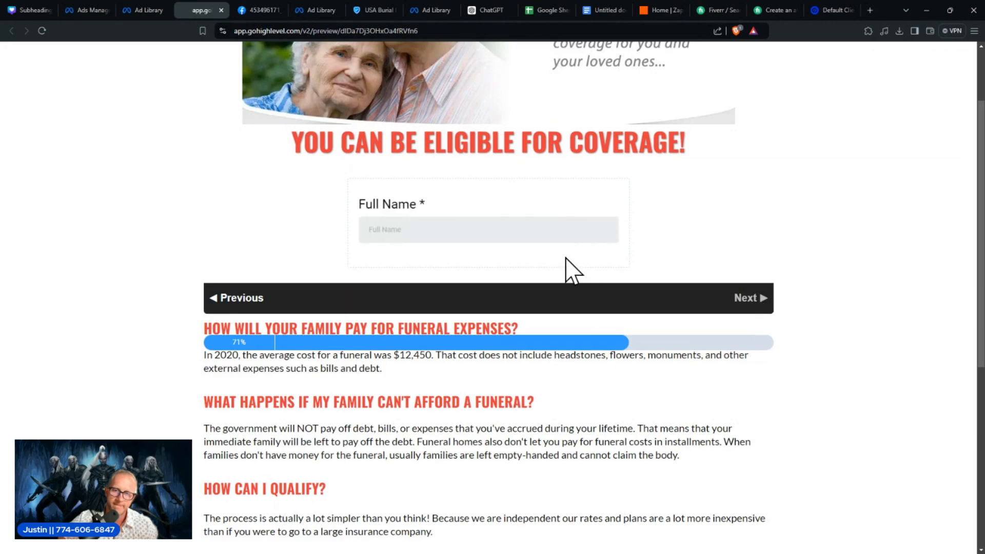
click(512, 225)
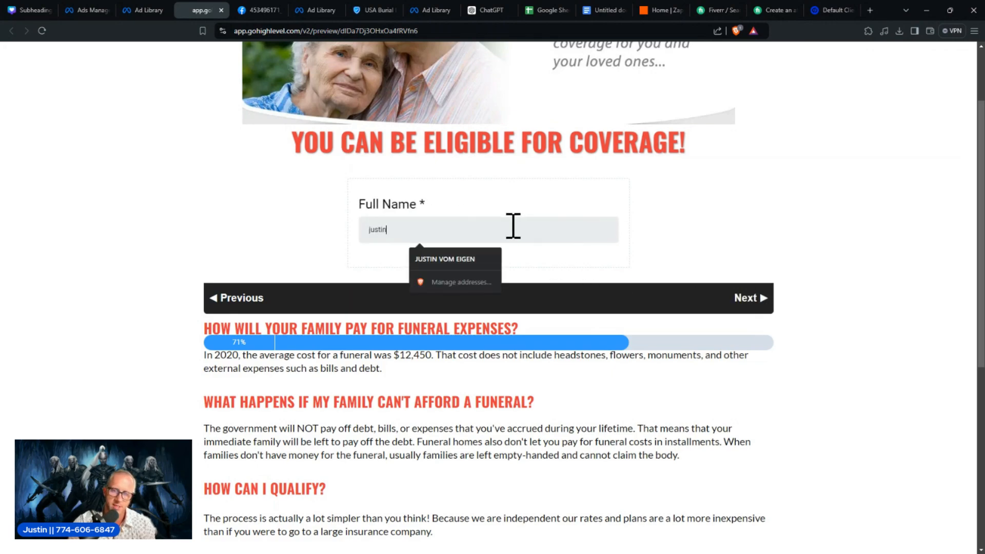
text(justin)
click(739, 300)
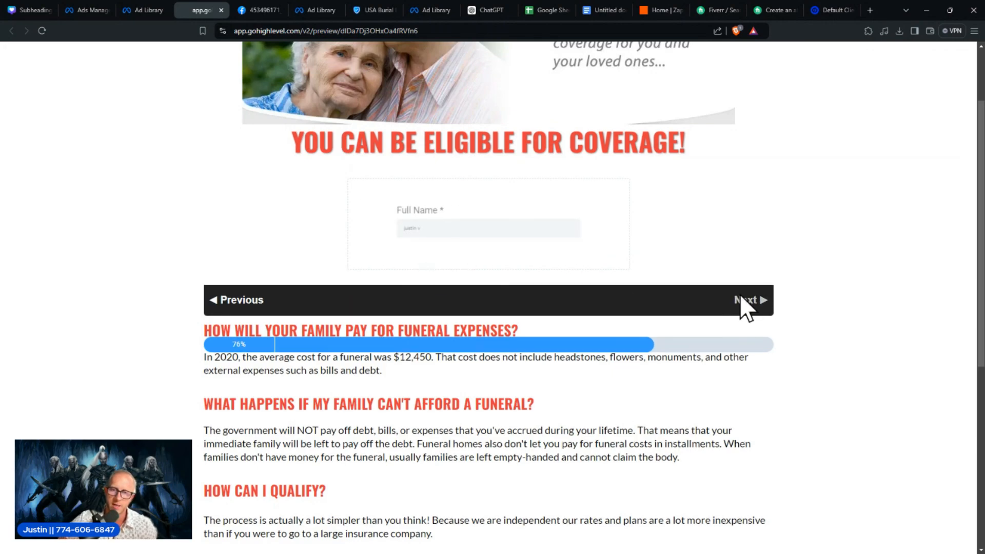
- Fill in the survey's phone number, e-mail and remaining contact field, continuing to the terms agreement
click(399, 235)
text(774606)
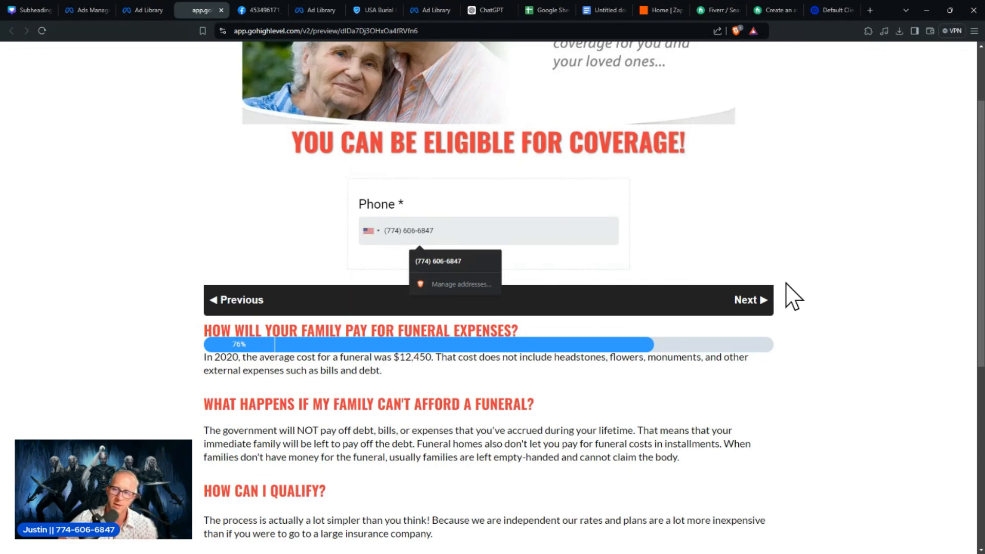
click(752, 311)
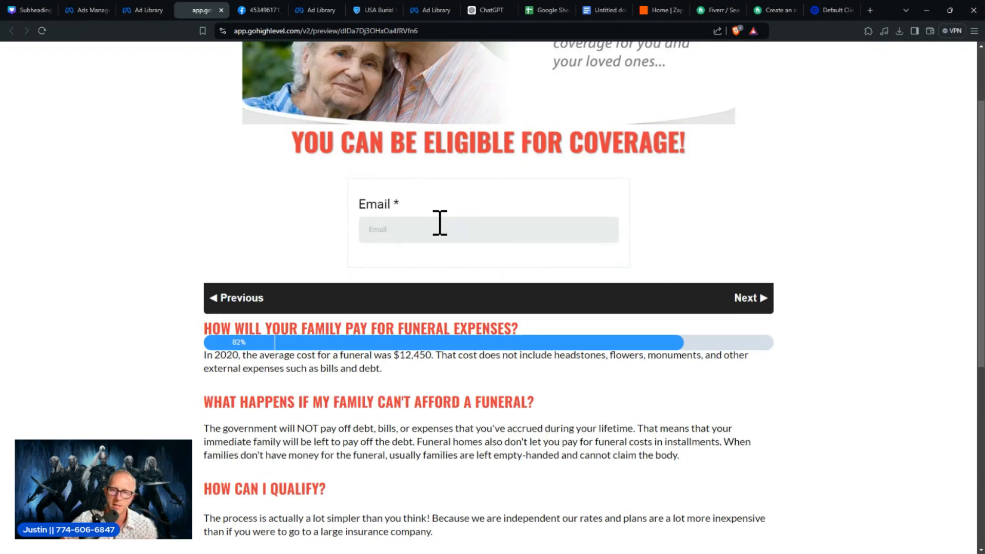
click(440, 228)
click(452, 258)
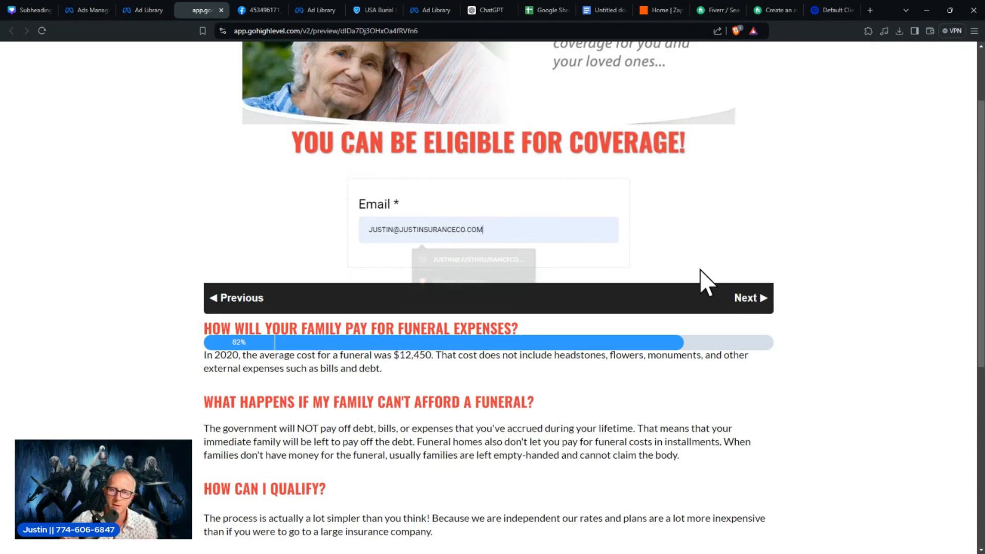
click(747, 305)
click(393, 229)
click(427, 256)
click(754, 298)
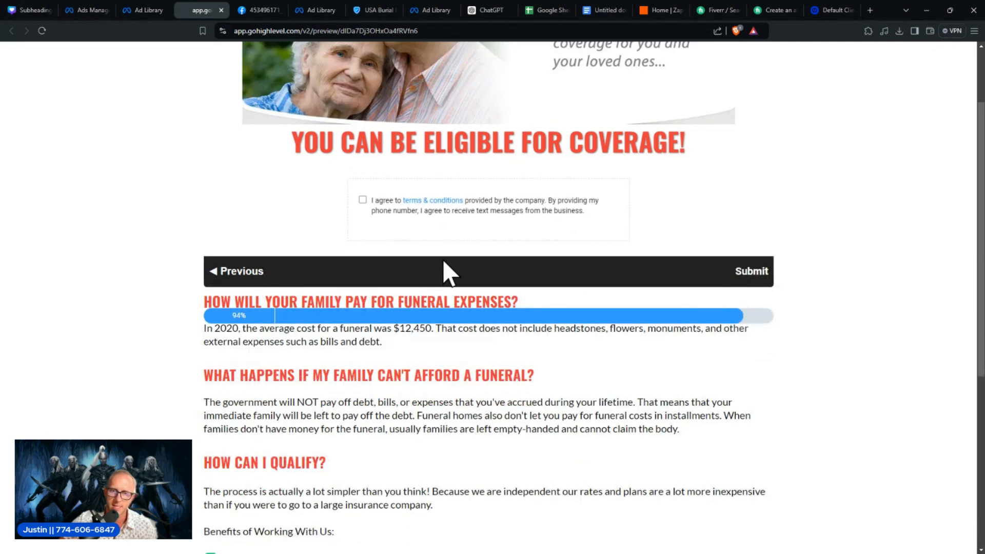
- Accept the survey's terms agreement and open its linked terms & conditions page
click(362, 200)
ctrl+click(428, 201)
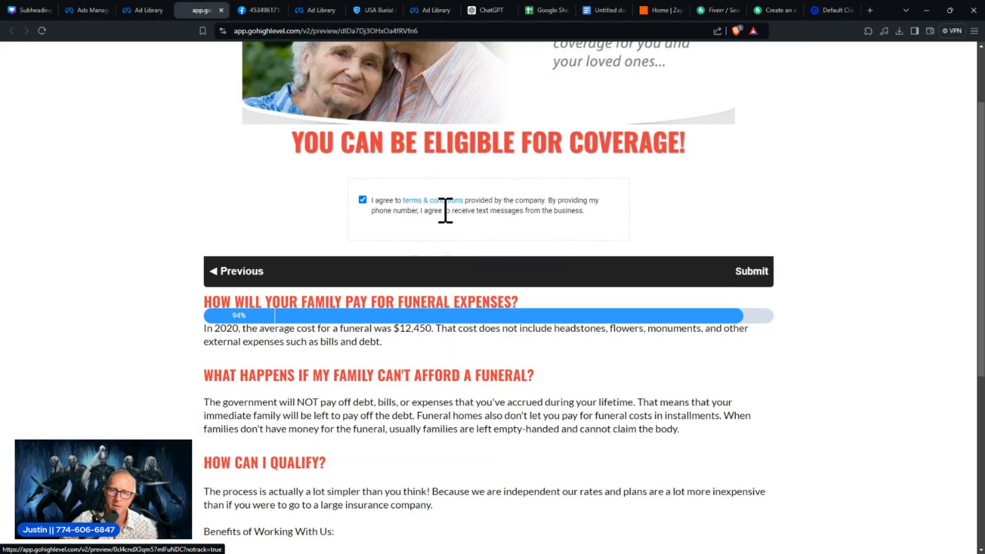
click(234, 11)
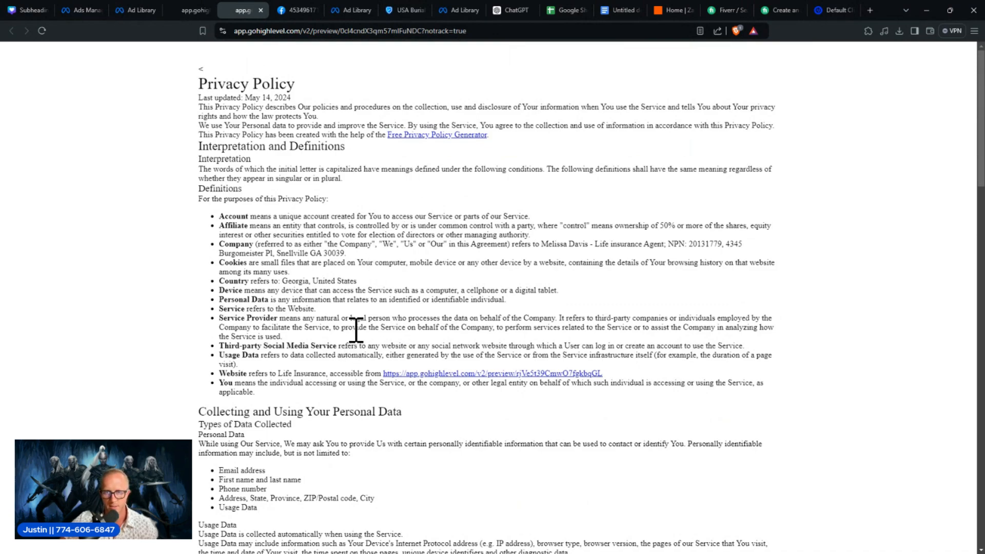
- Copy the Company definition, including the agent's details, from the Definitions list of the privacy policy
drag(534, 244, 743, 246)
drag(201, 270, 211, 245)
click(340, 253)
right_click(239, 246)
click(270, 255)
- Paste the copied company definition below the last paragraph of the untitled Google Doc with the ad copy
click(620, 10)
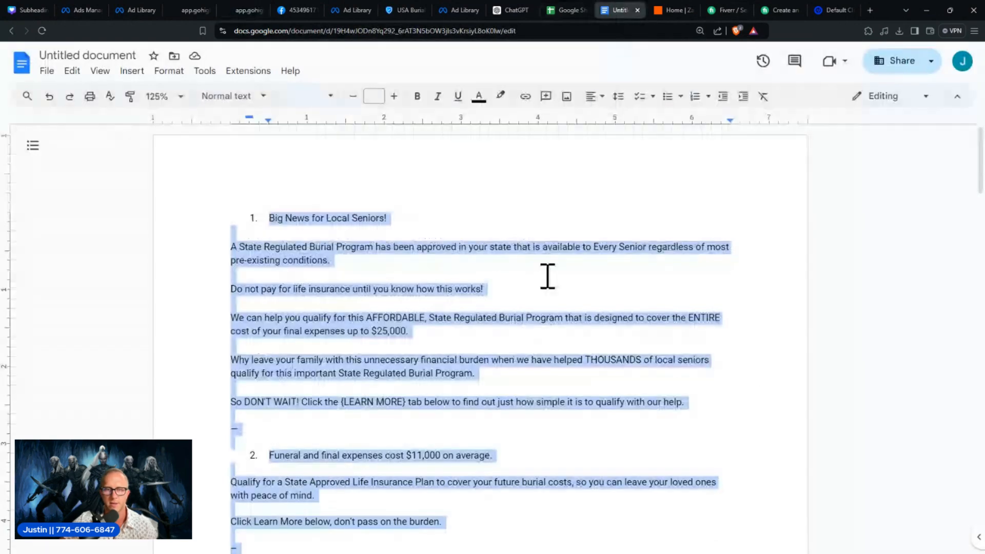
click(540, 303)
scroll(535, 333, down, 20)
click(420, 425)
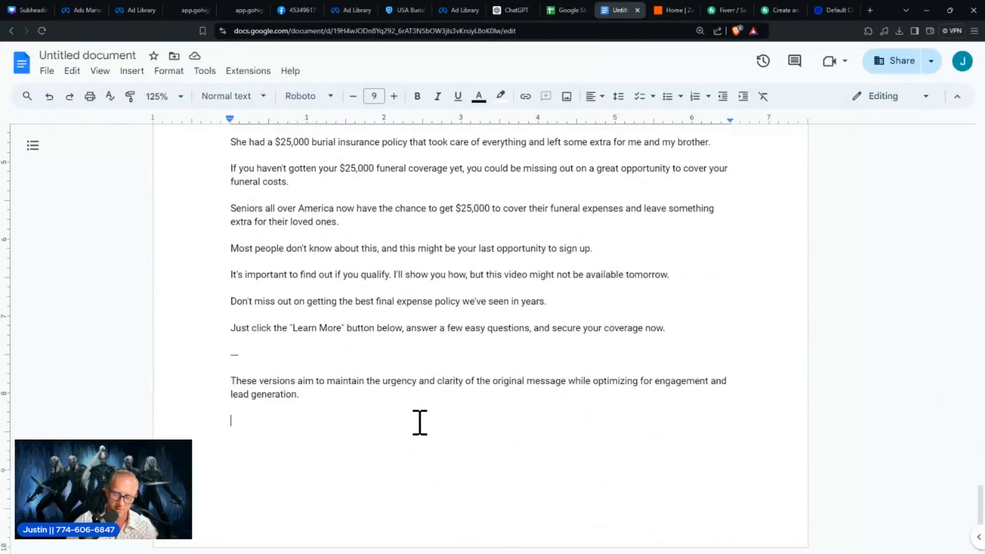
key(ctrl+v)
- Return to the privacy policy page, skim its sections, and close it
click(195, 11)
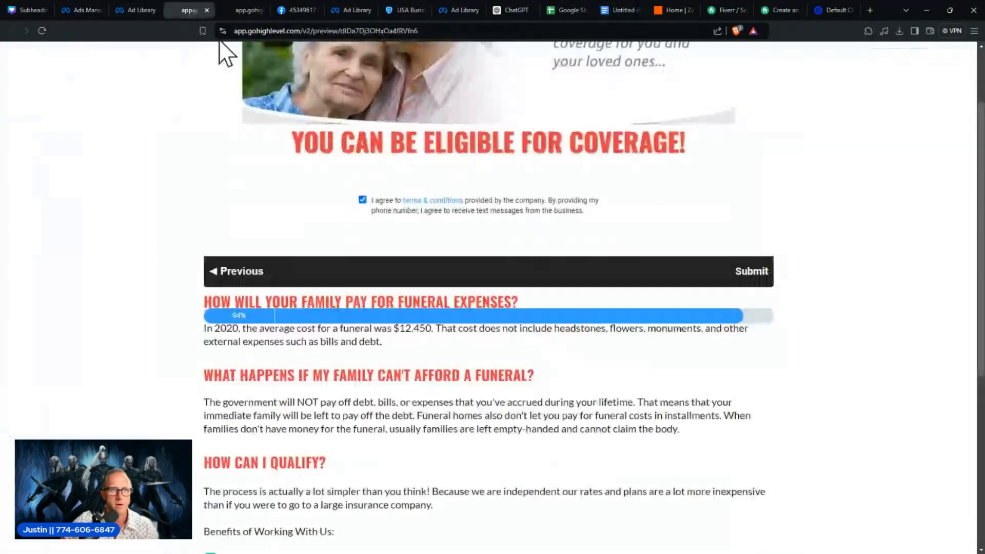
click(244, 9)
scroll(568, 375, down, 8)
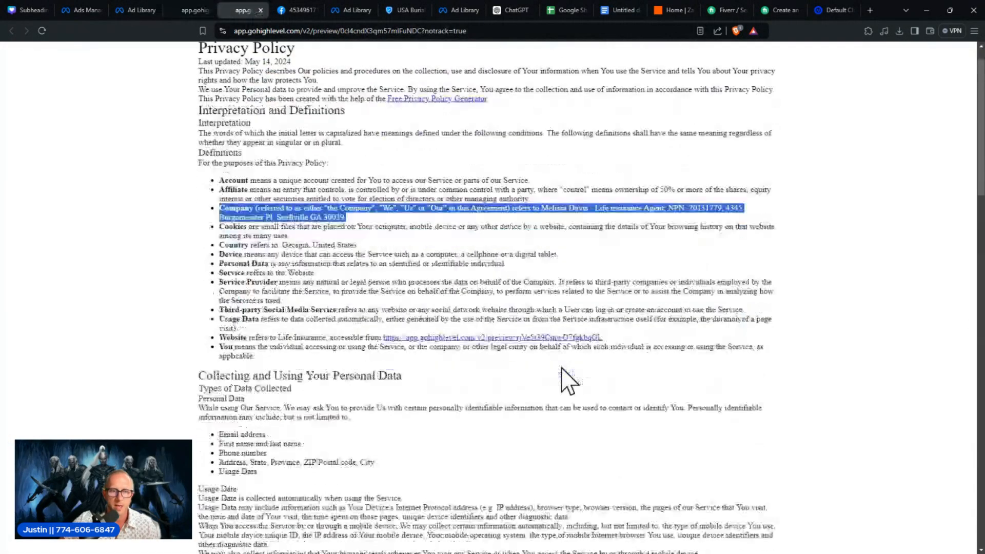
scroll(337, 148, up, 9)
click(260, 9)
- Go back to the eligibility survey, look over the landing page, and submit the completed application
click(189, 10)
scroll(615, 402, up, 2)
scroll(622, 387, down, 2)
scroll(622, 387, up, 2)
click(744, 372)
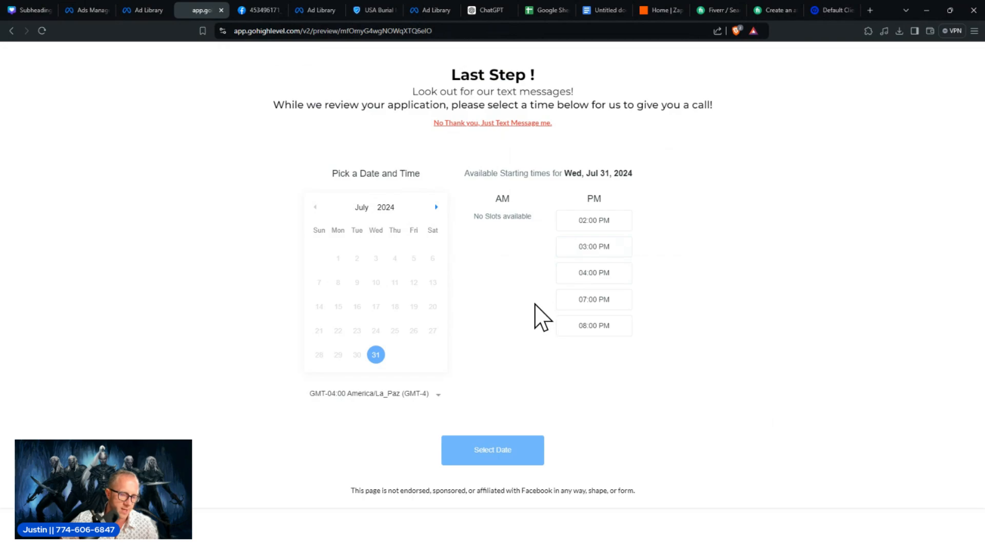
- Close the competitor's survey, then check the "state approved burial" Ad Library results and the ChatGPT ad copy
click(149, 11)
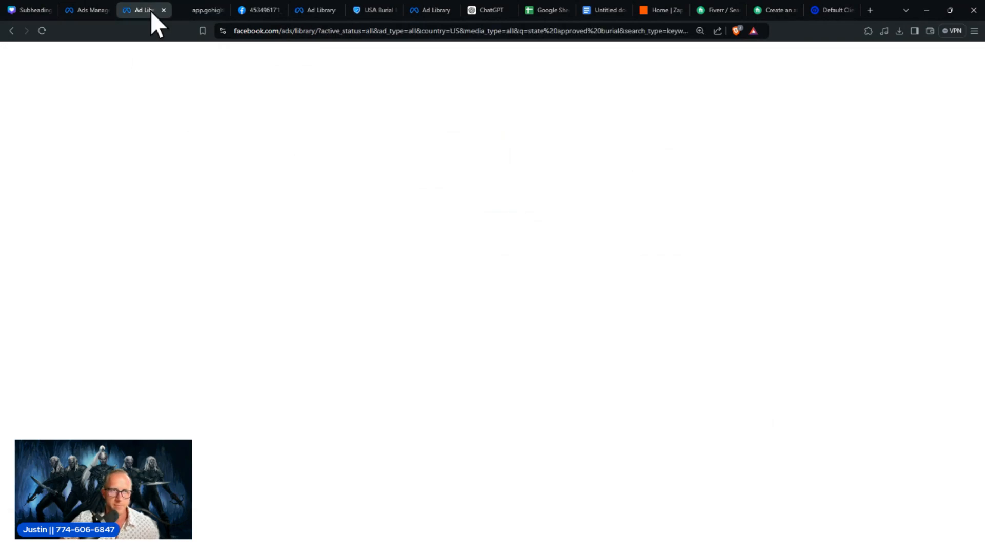
click(221, 10)
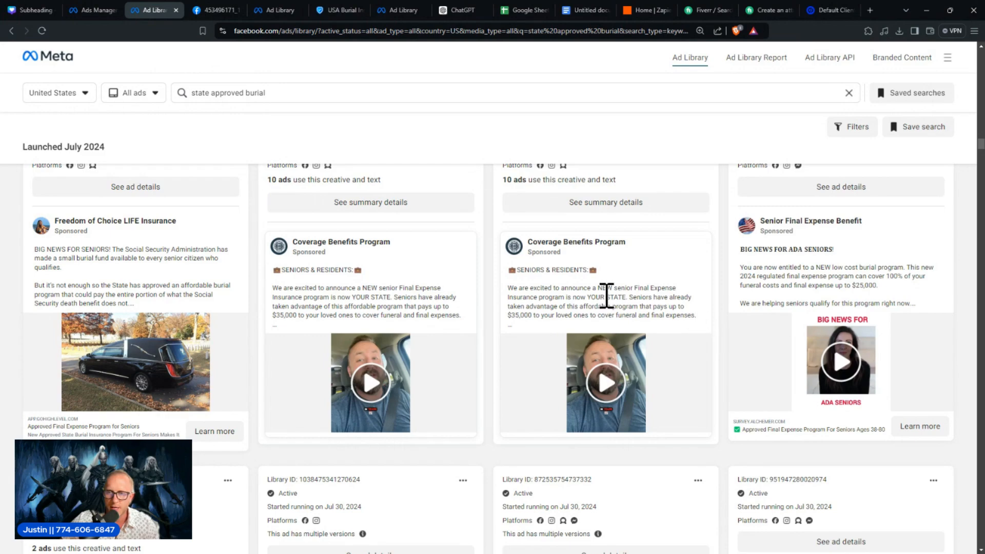
click(458, 10)
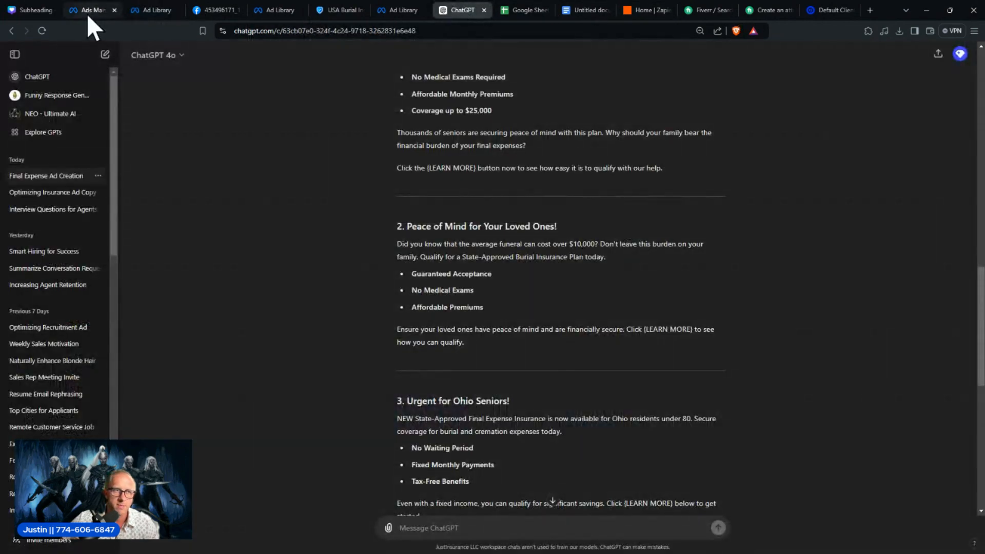
- In Ads Manager, create a manual leads campaign with the Leads objective and name it "FE Ads"
click(87, 11)
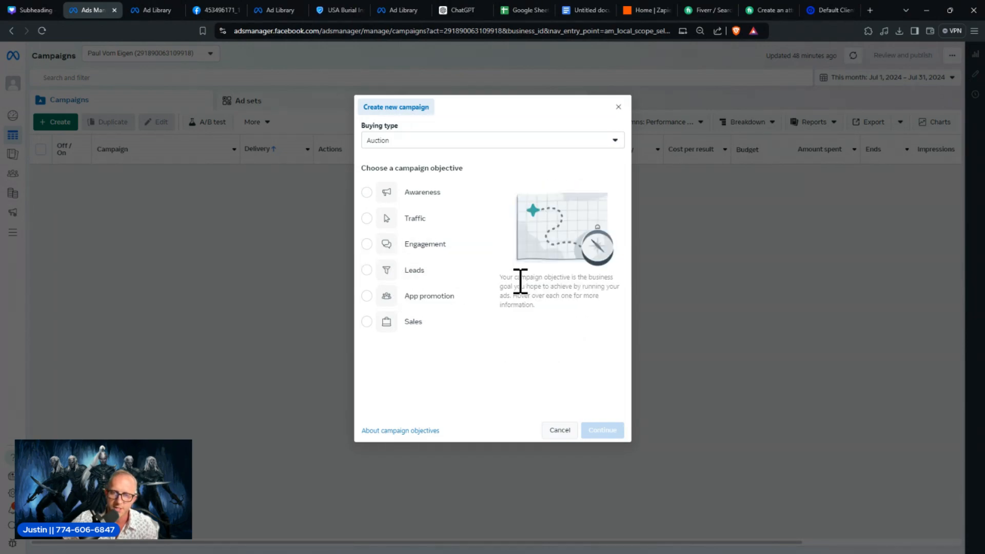
click(463, 272)
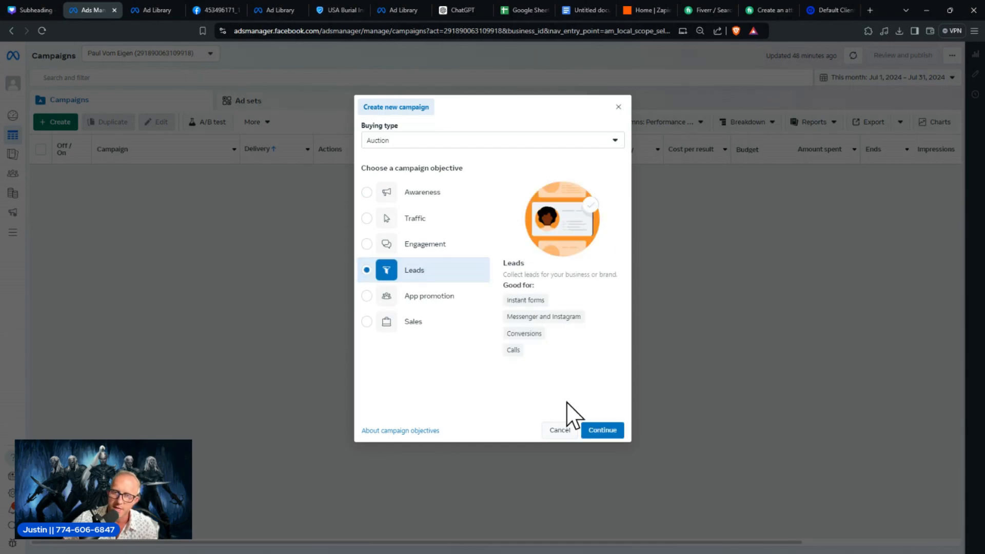
click(603, 430)
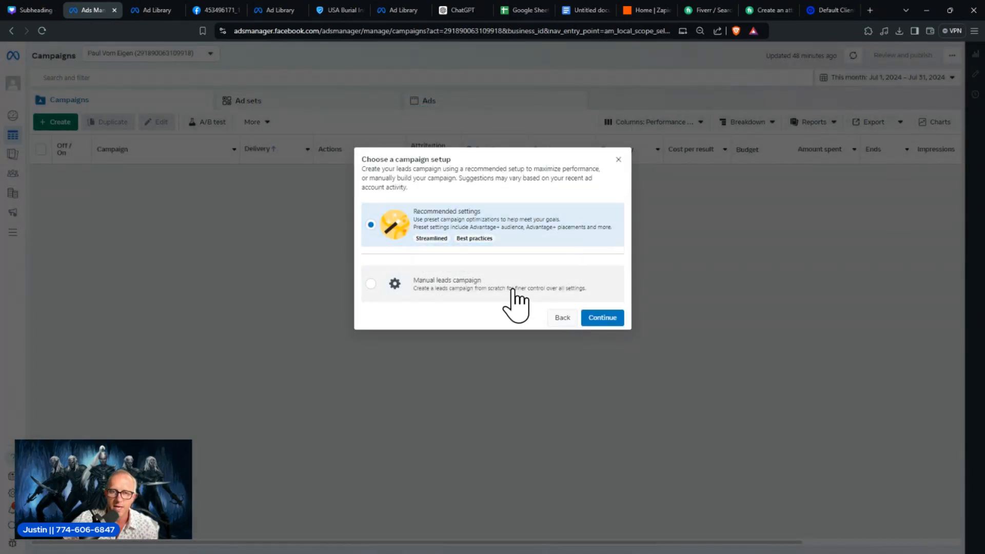
drag(465, 281, 467, 289)
click(491, 307)
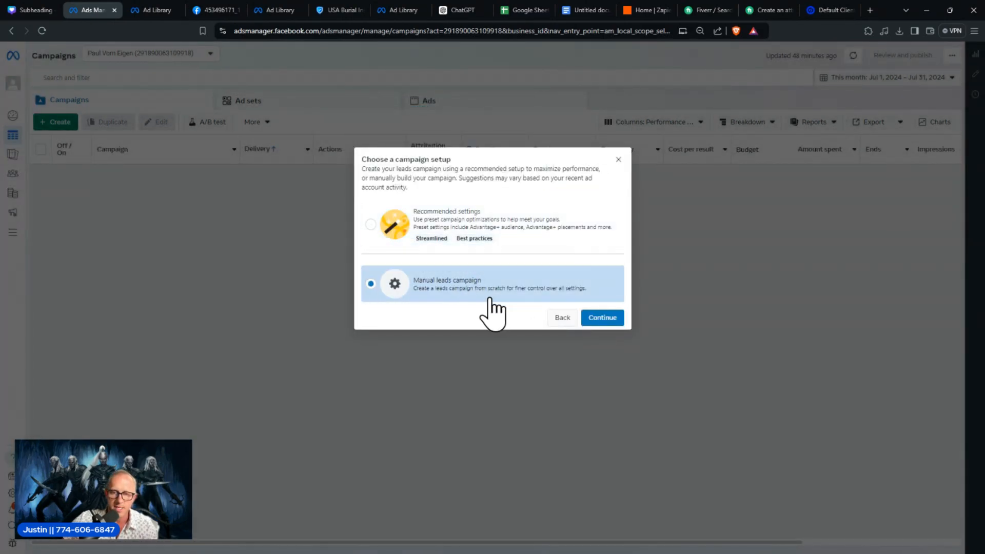
click(600, 320)
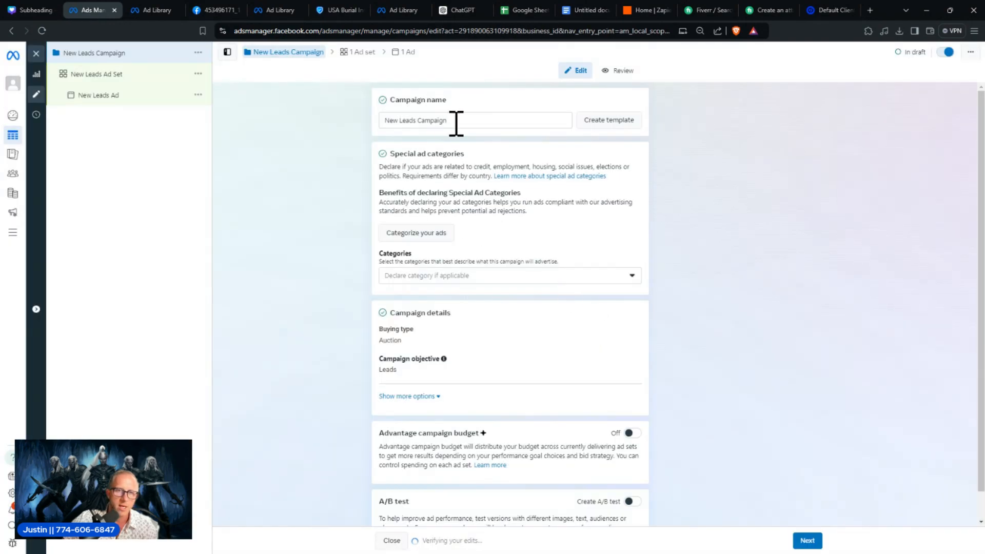
text(FE Ads)
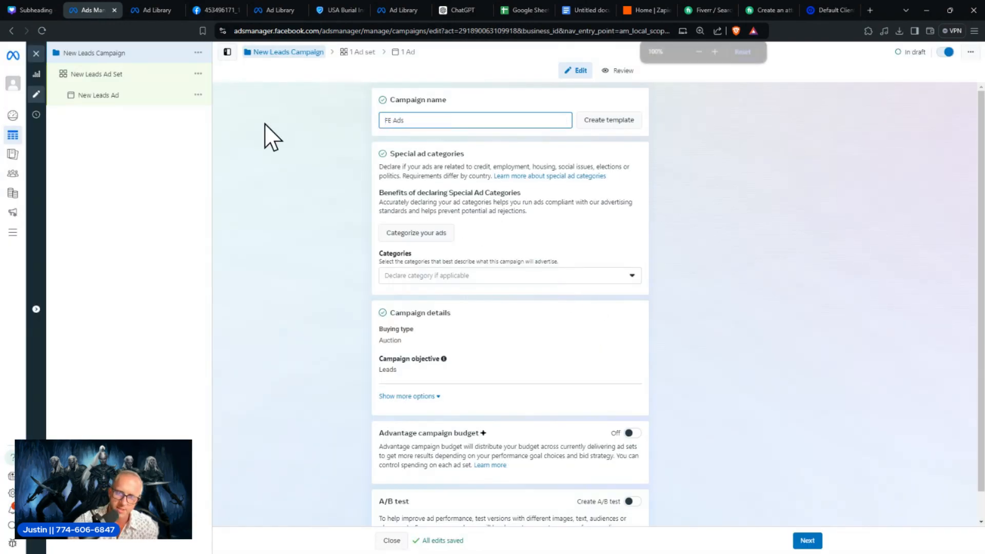
key(ctrl+plus)
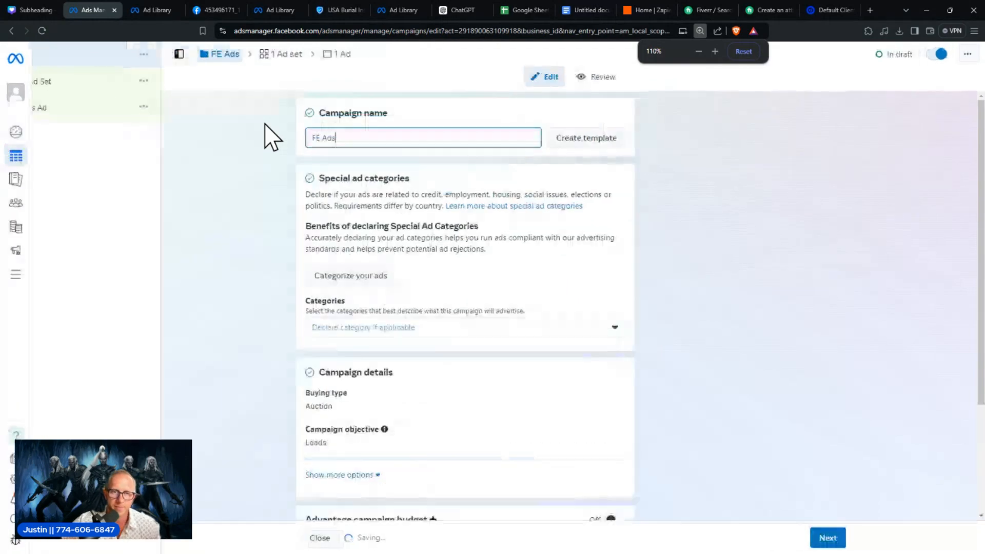
- Check the special ad category options, declare none, and continue to the ad set settings
click(427, 278)
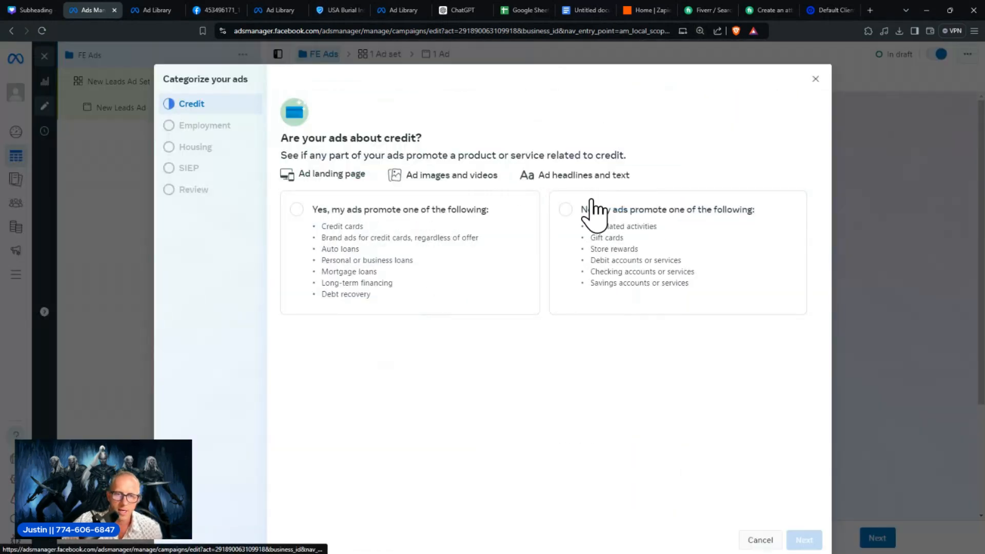
click(821, 78)
click(518, 328)
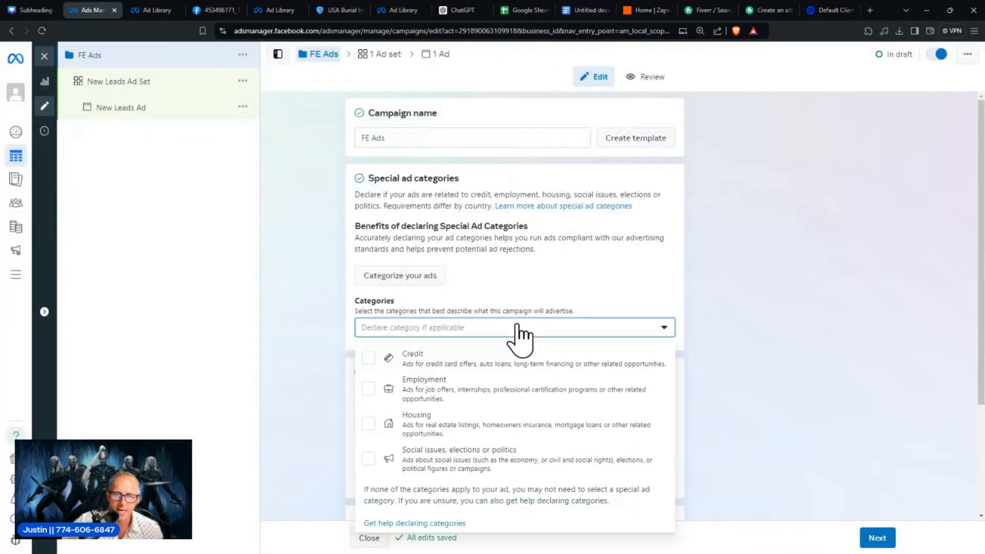
scroll(708, 352, down, 3)
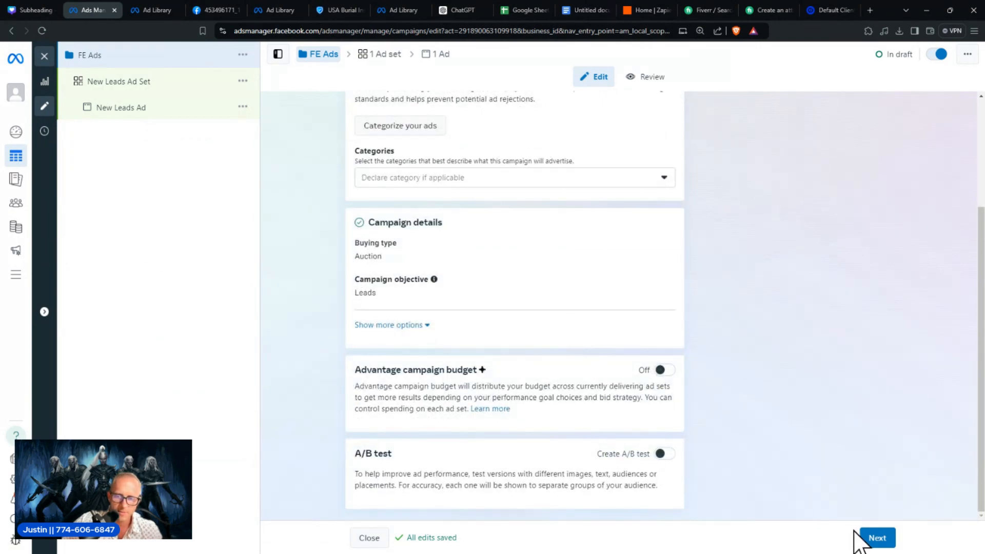
click(882, 537)
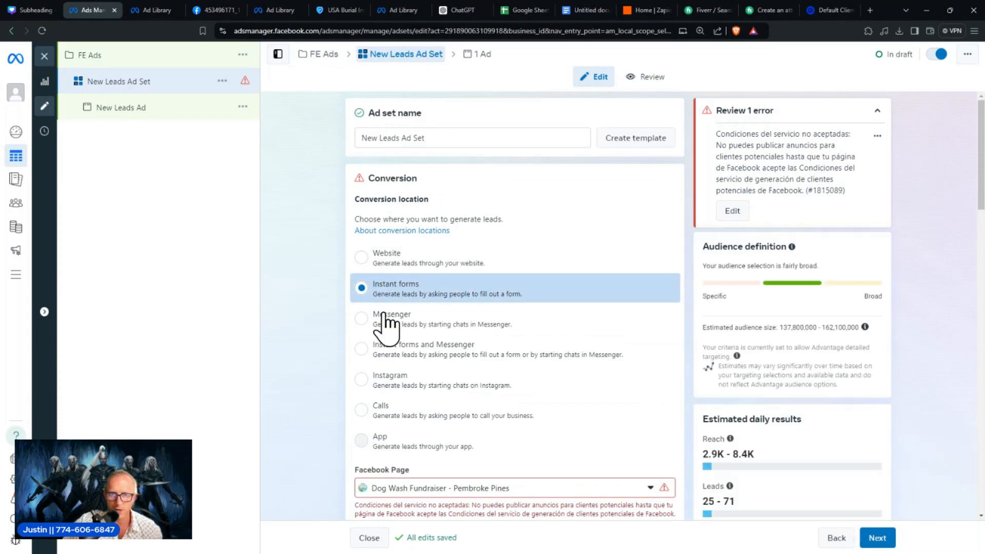
- Try Website as the ad set's conversion location and look through the ad set's options
click(429, 266)
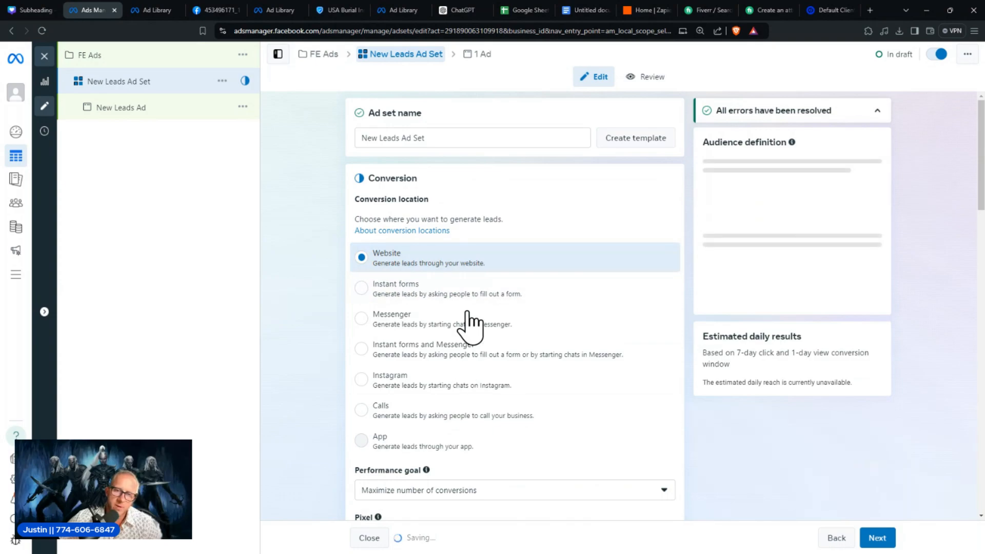
scroll(494, 334, down, 6)
scroll(501, 344, down, 5)
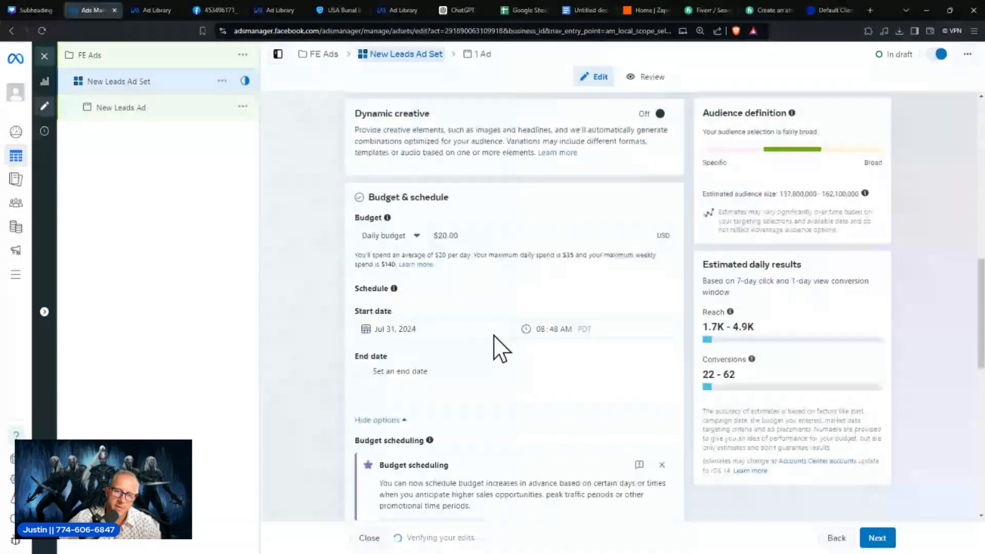
scroll(513, 330, up, 10)
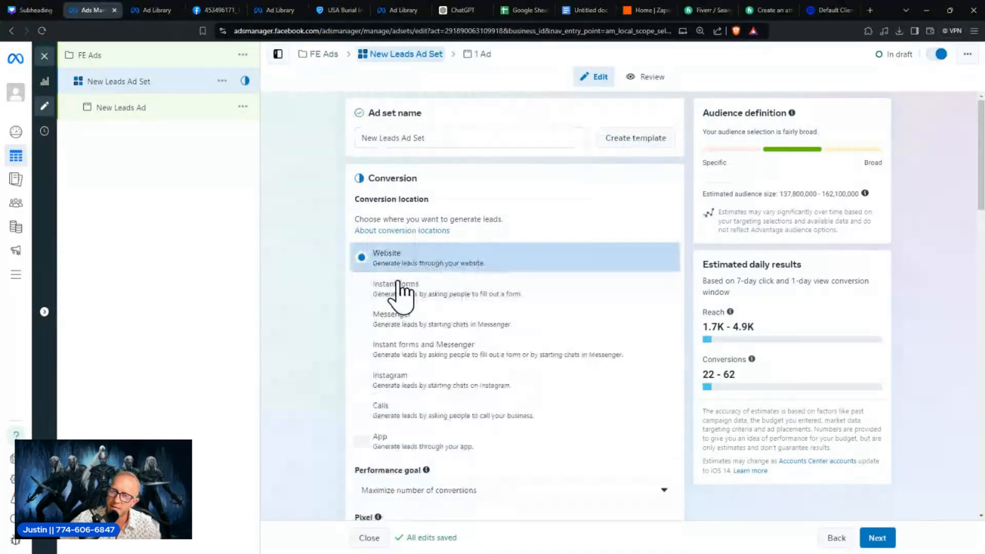
- Set the ad set's conversion location to Instant forms and its Facebook Page to FEX Eagles
click(399, 287)
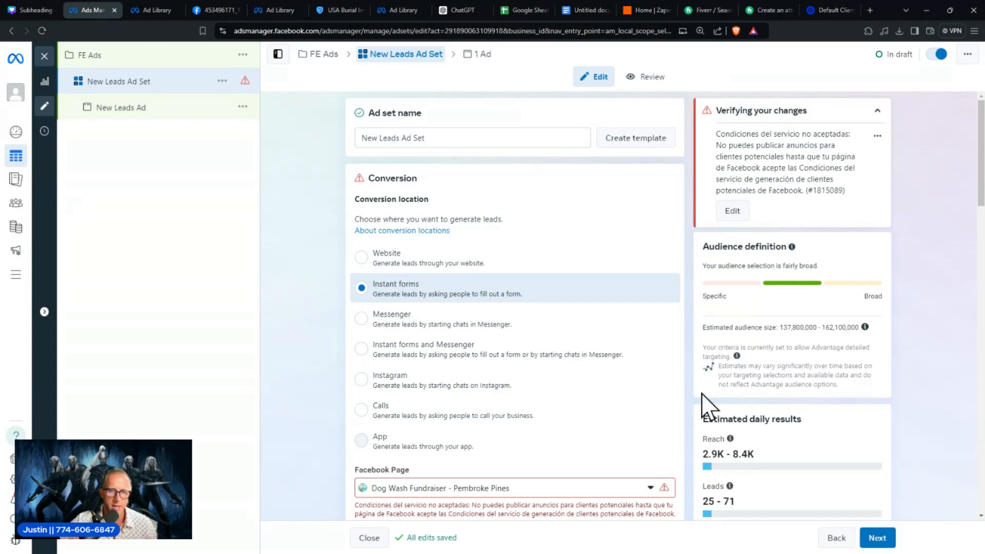
scroll(440, 358, down, 5)
click(464, 233)
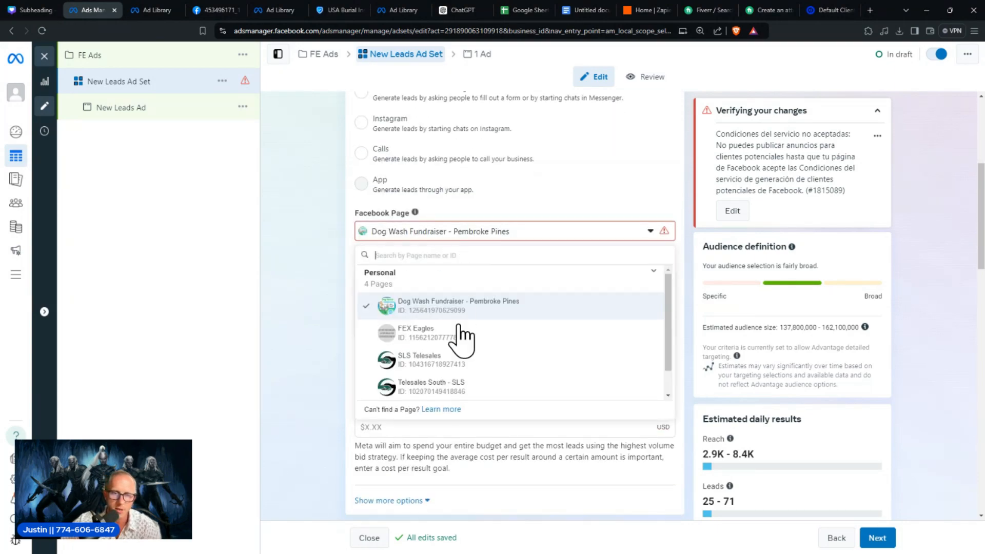
click(451, 331)
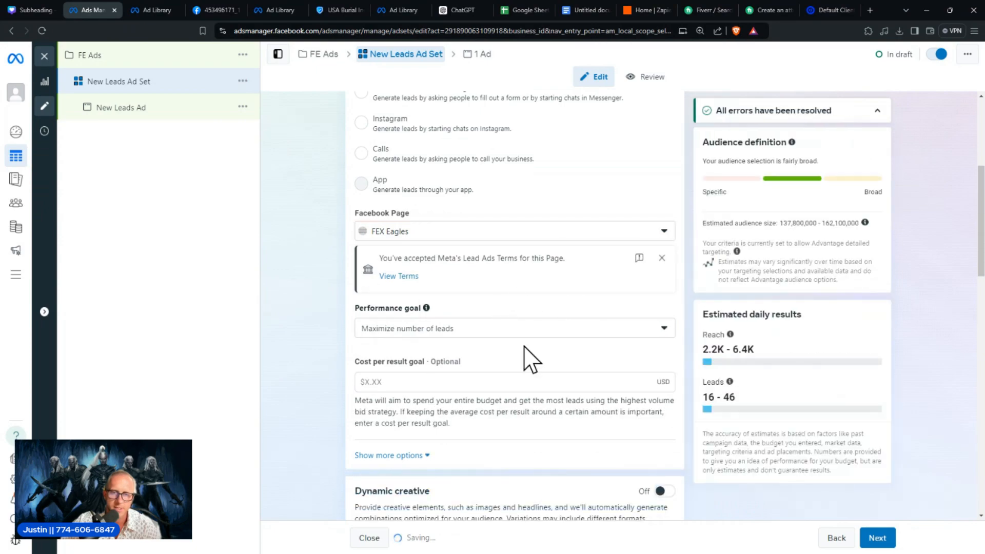
- Review the ad set's performance goal, dynamic creative and budget settings, and the ad creative fields of New Leads Ad
scroll(487, 323, down, 3)
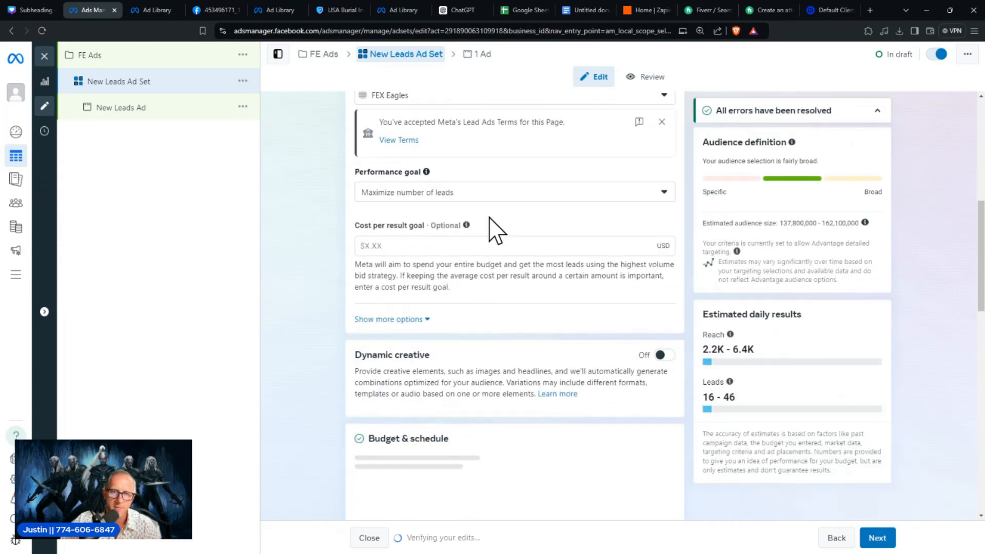
scroll(345, 193, up, 3)
scroll(564, 282, down, 2)
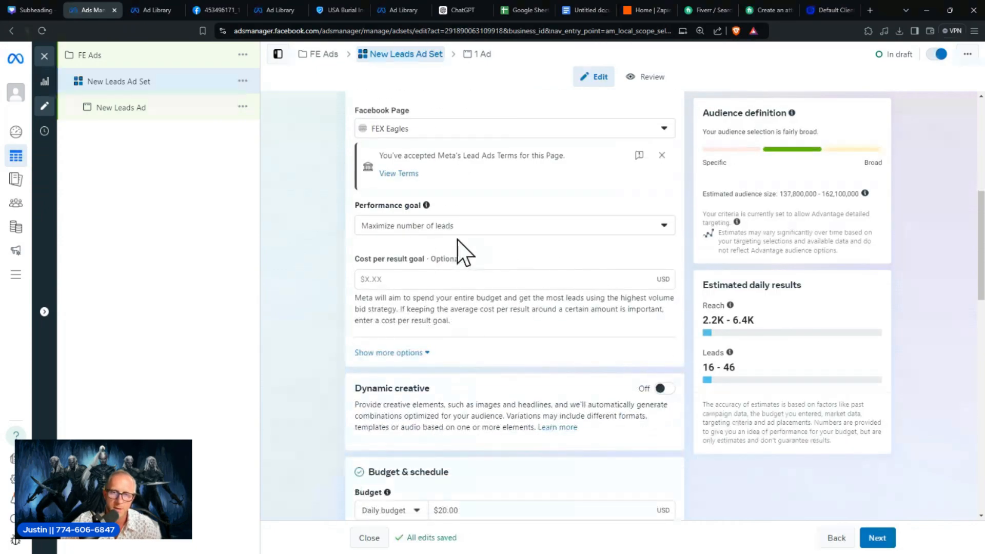
scroll(476, 241, down, 2)
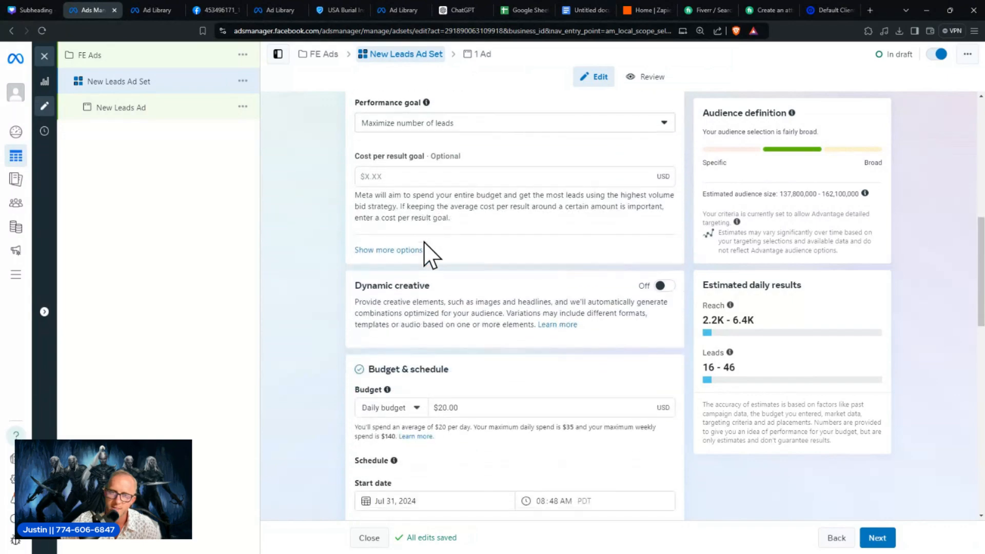
scroll(539, 246, down, 2)
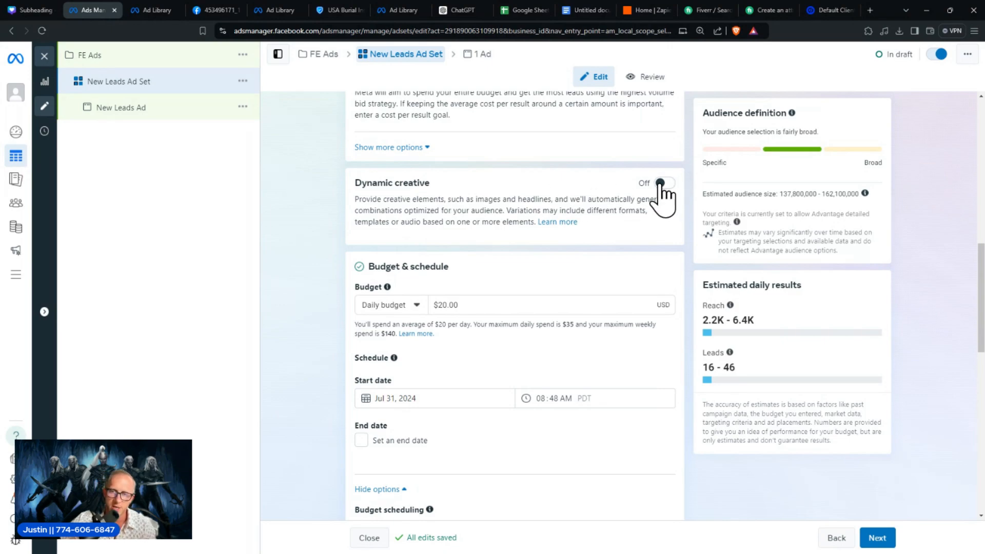
click(136, 109)
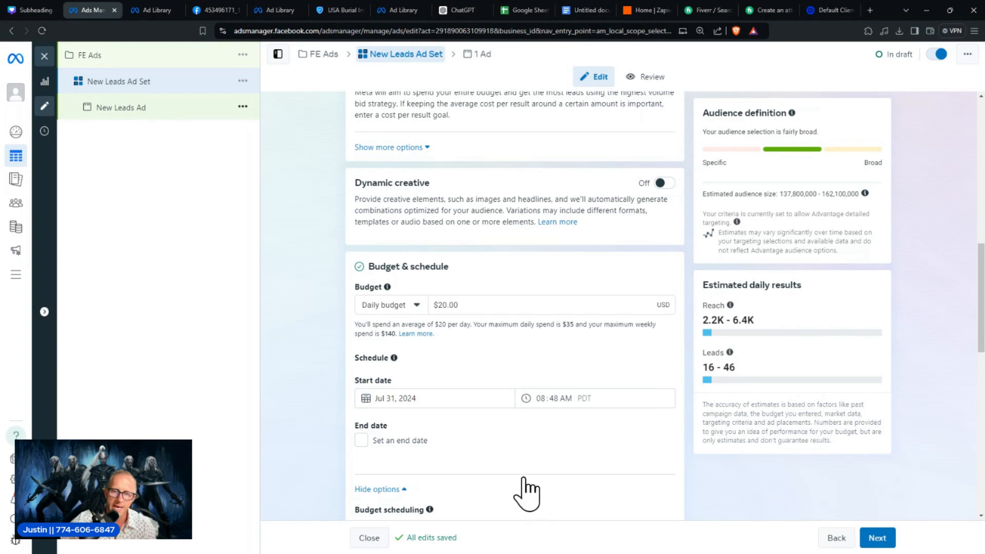
scroll(424, 392, down, 10)
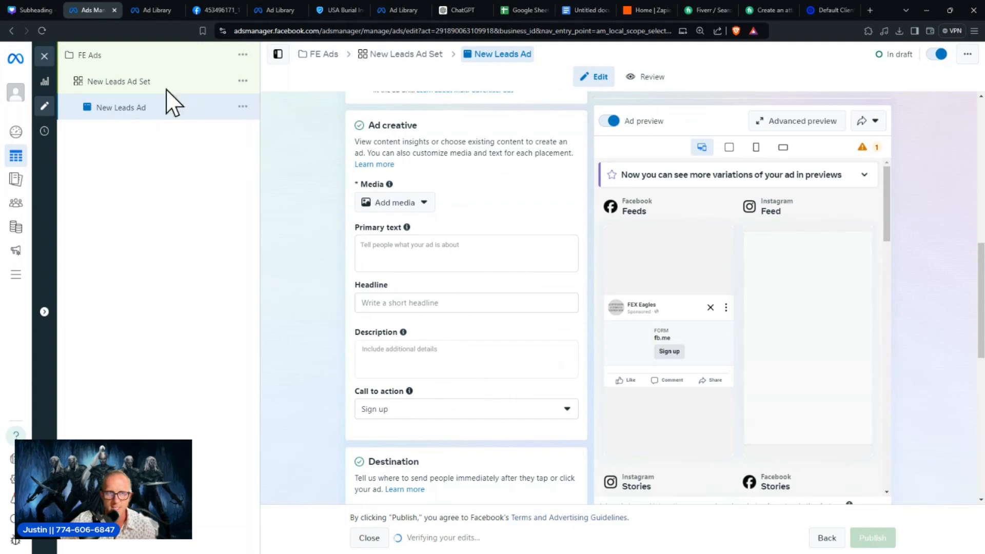
click(109, 86)
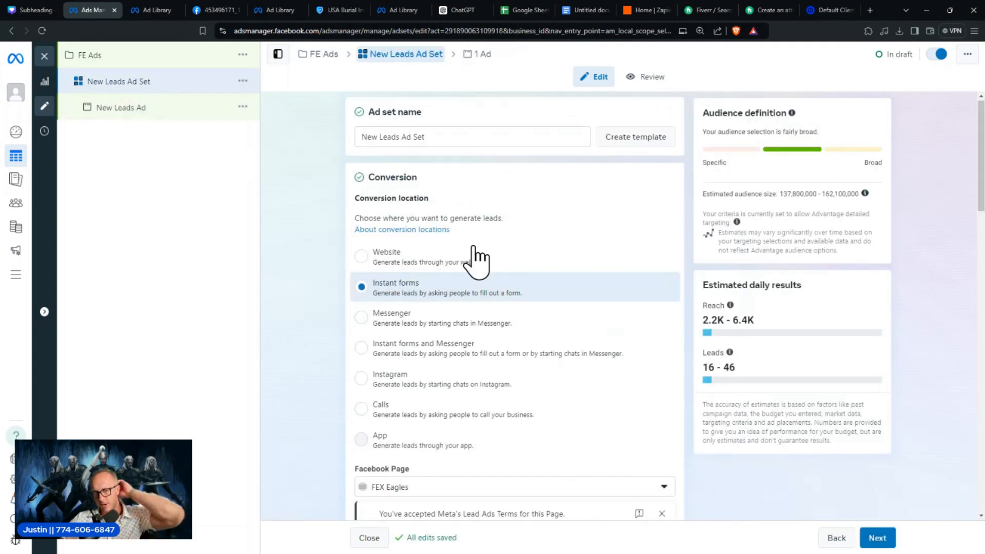
scroll(531, 279, down, 5)
scroll(531, 287, down, 3)
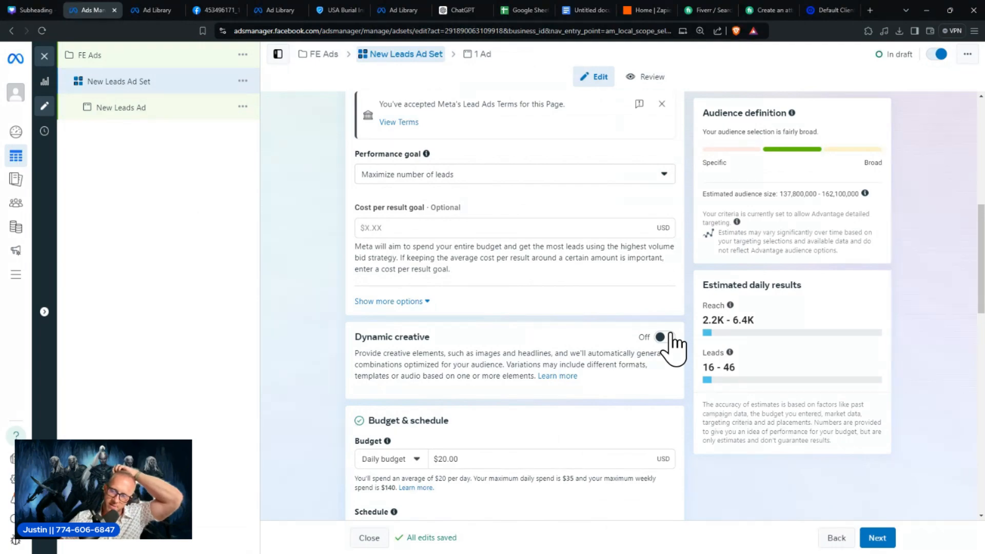
- Compare the Ad Library results for "final expense", "burial program" and "state approved burial" with the ChatGPT ad copy, then return to Ads Manager
click(144, 11)
click(272, 9)
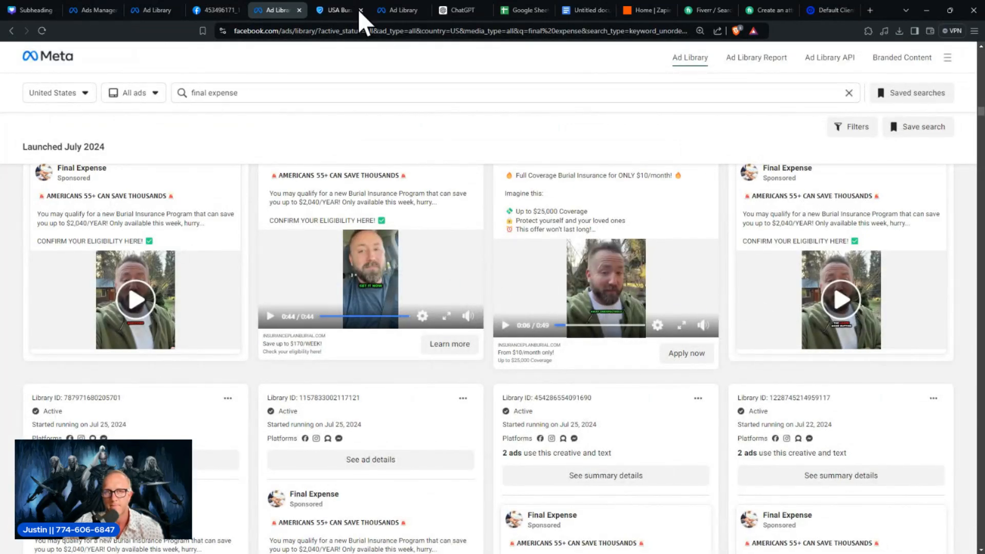
click(395, 10)
scroll(397, 379, down, 1)
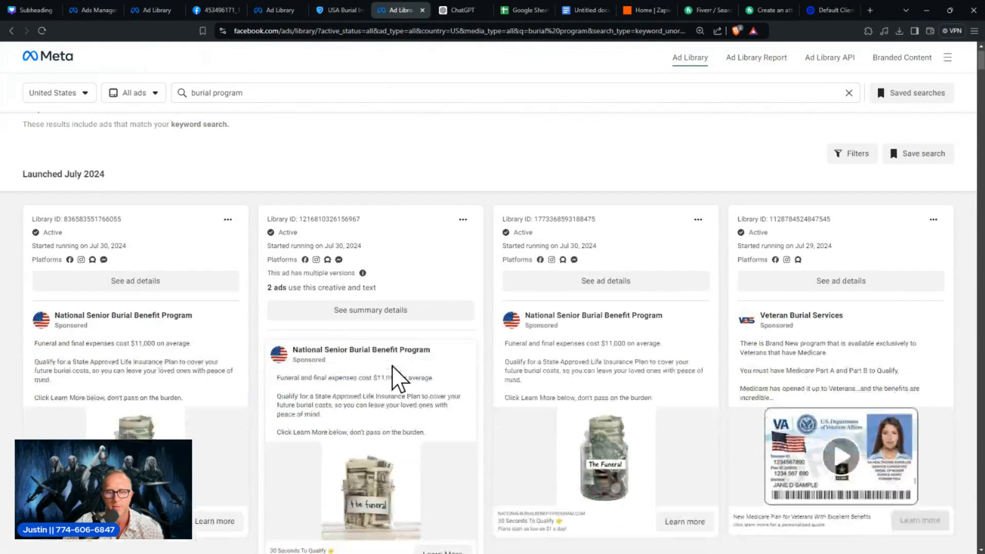
scroll(395, 375, down, 3)
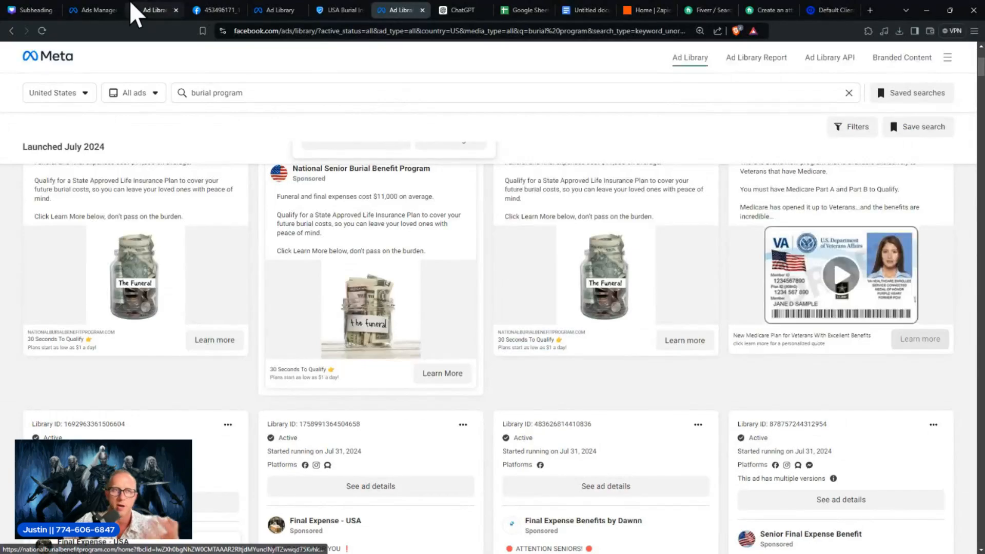
click(147, 9)
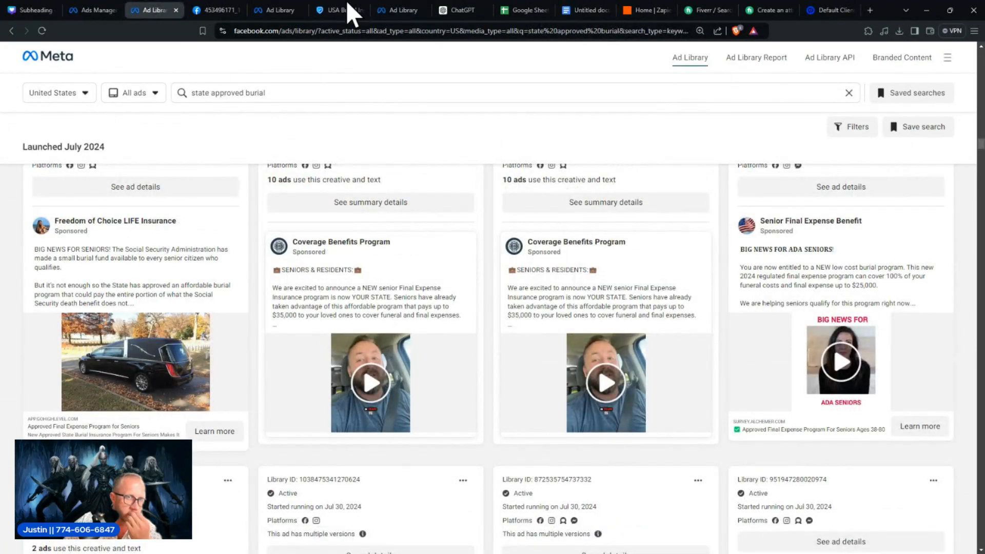
click(273, 12)
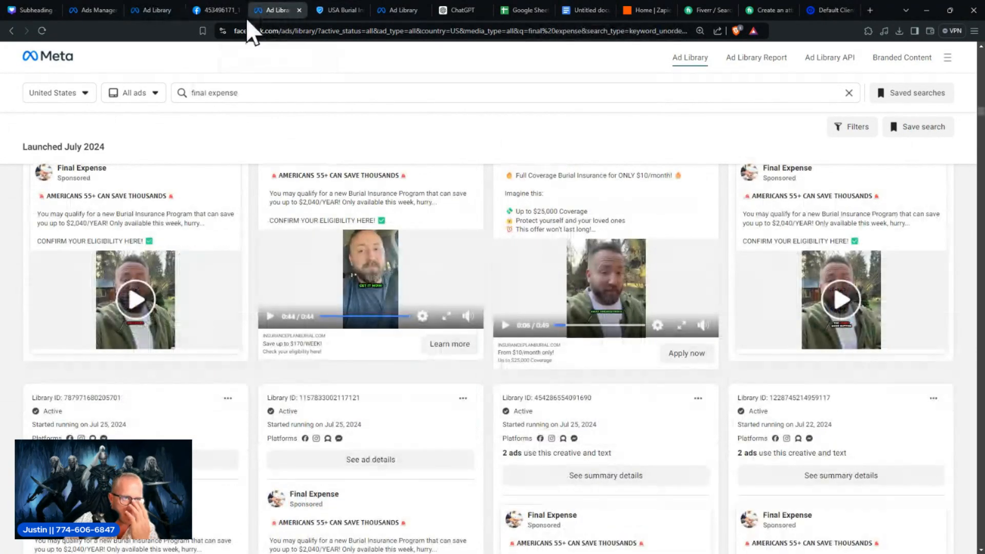
click(87, 11)
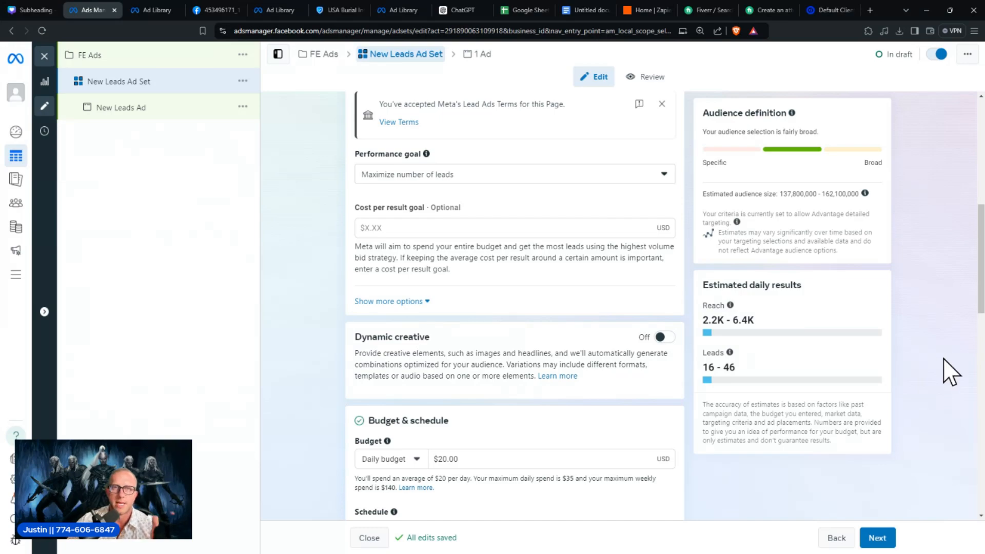
click(454, 10)
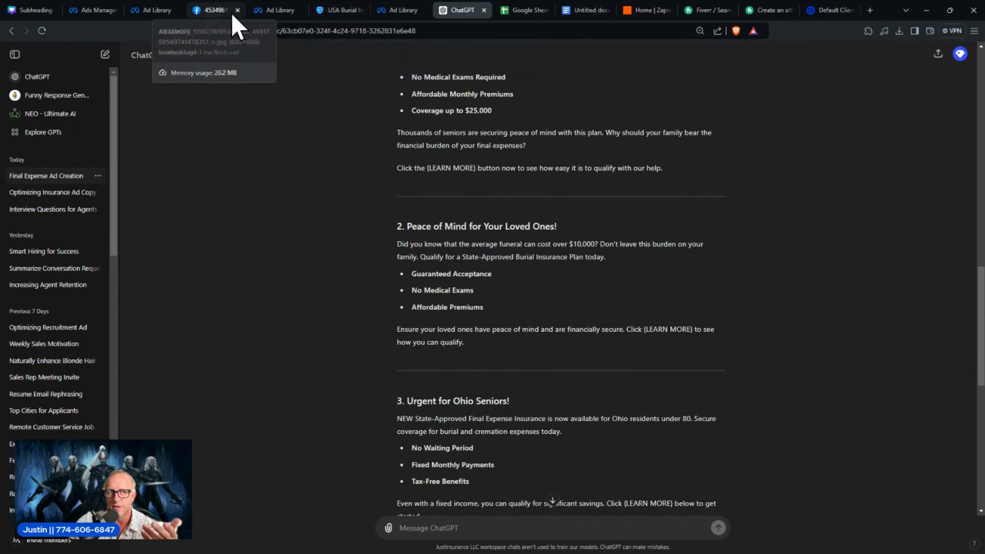
click(85, 10)
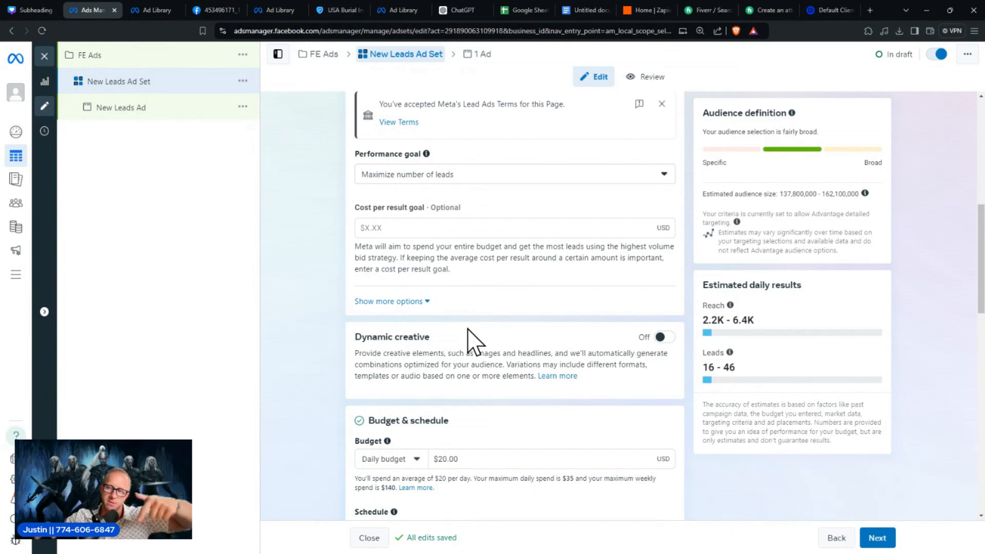
- Examine the ad set's budget and schedule, audience controls, Advantage+ audience and placement settings
scroll(472, 339, down, 5)
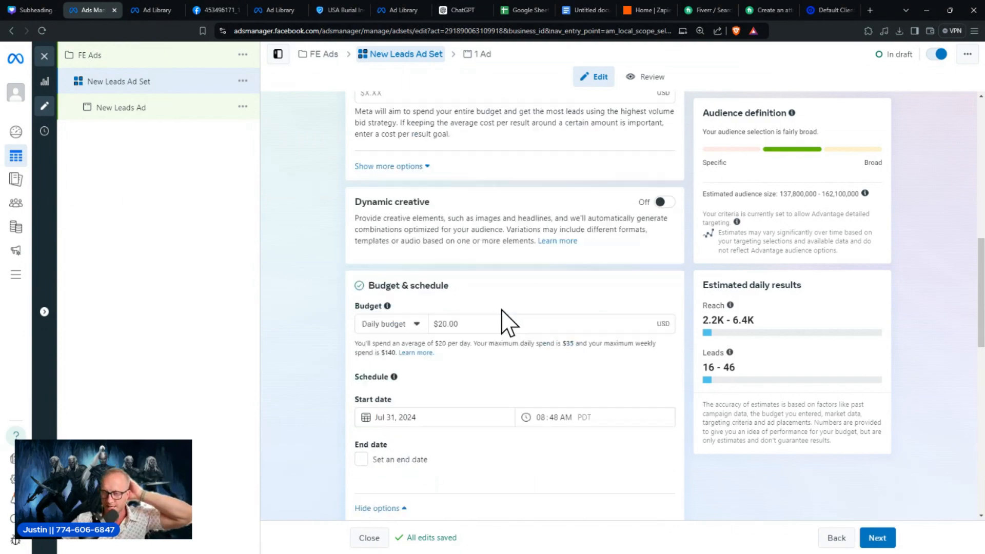
scroll(596, 328, down, 10)
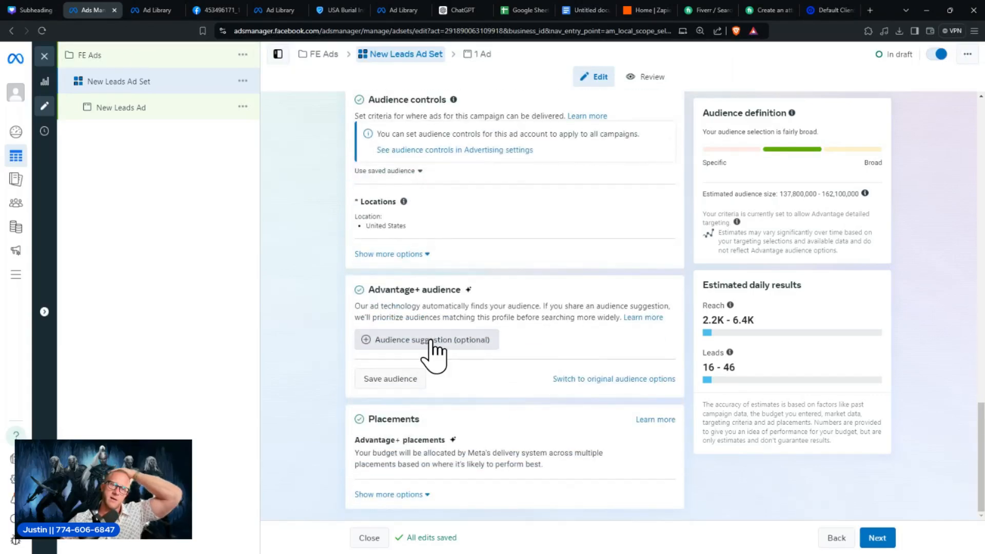
mouse_move(430, 341)
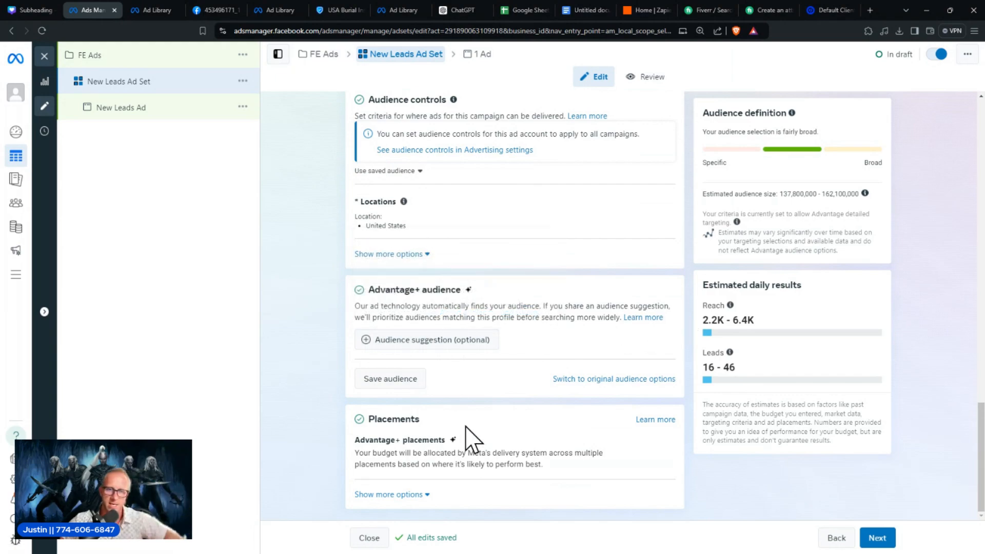
scroll(484, 423, up, 20)
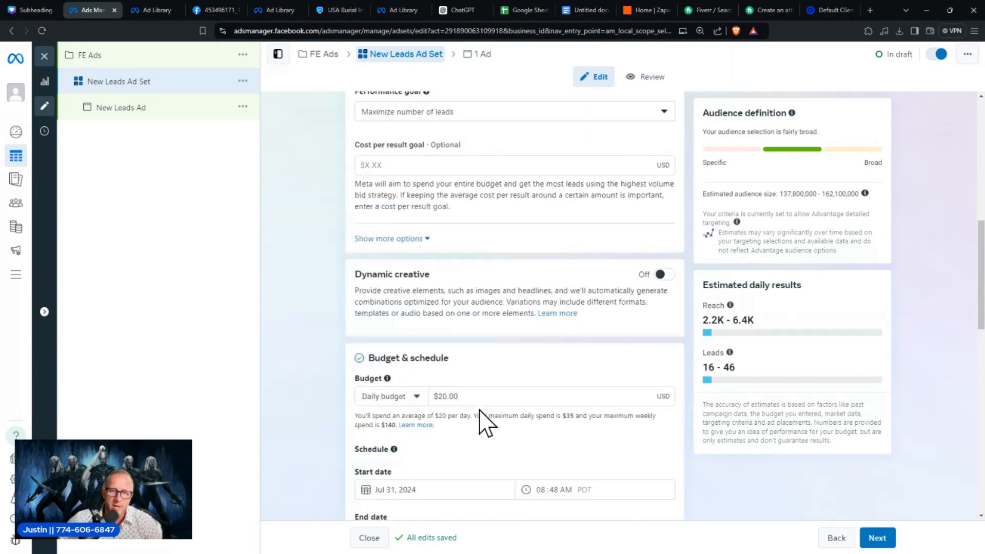
scroll(483, 416, up, 2)
scroll(487, 417, down, 6)
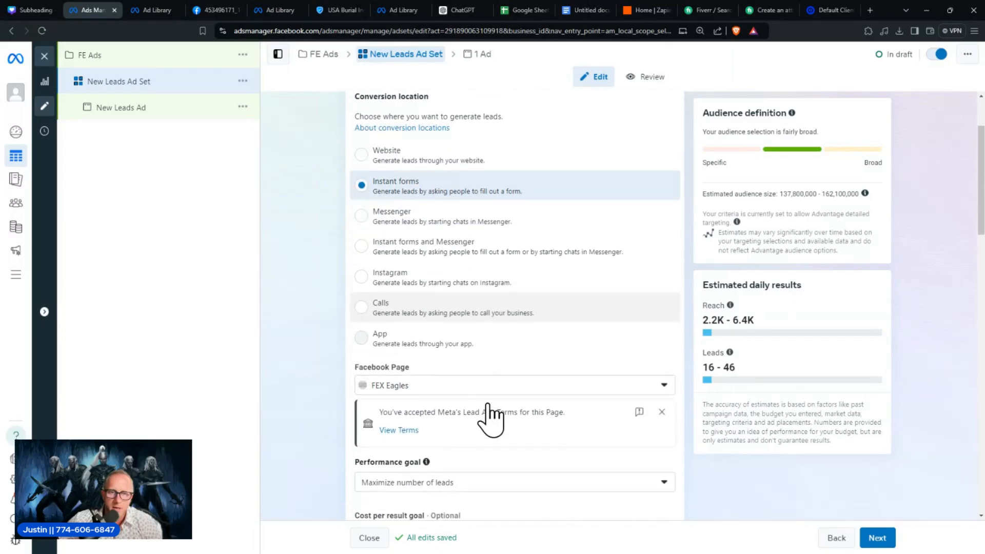
scroll(490, 418, down, 12)
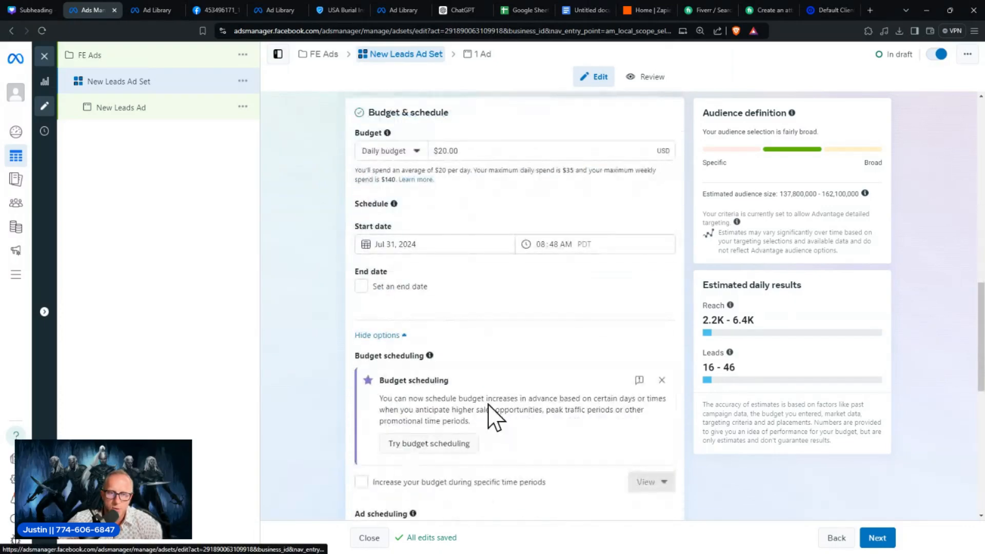
scroll(488, 408, down, 5)
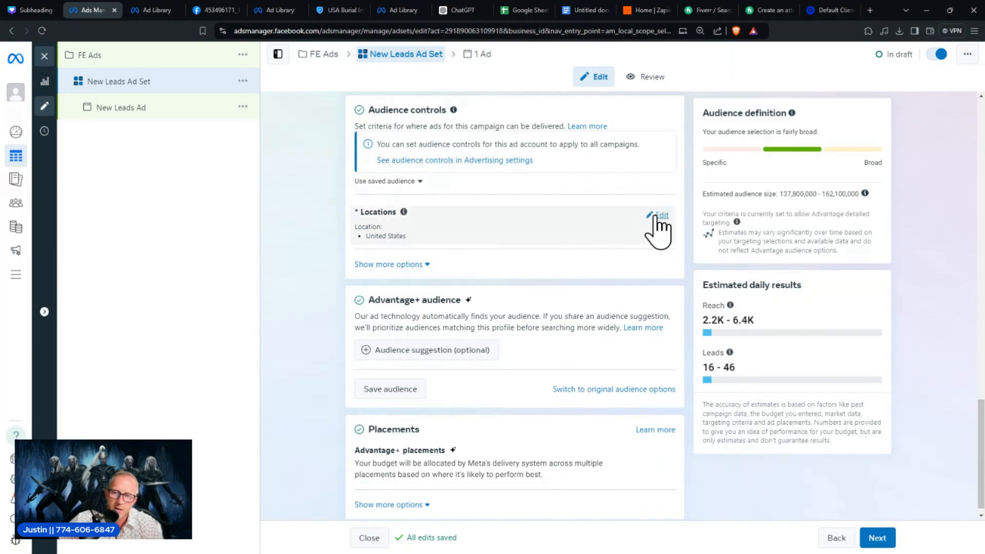
- Replace United States with the state of Georgia as the ad set's target location
click(665, 215)
click(656, 272)
click(479, 279)
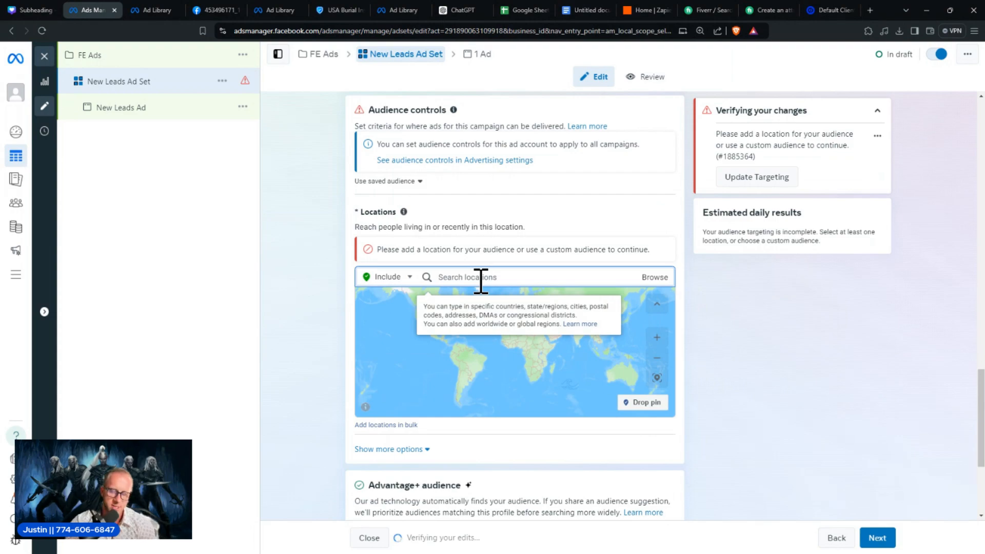
text(georgia)
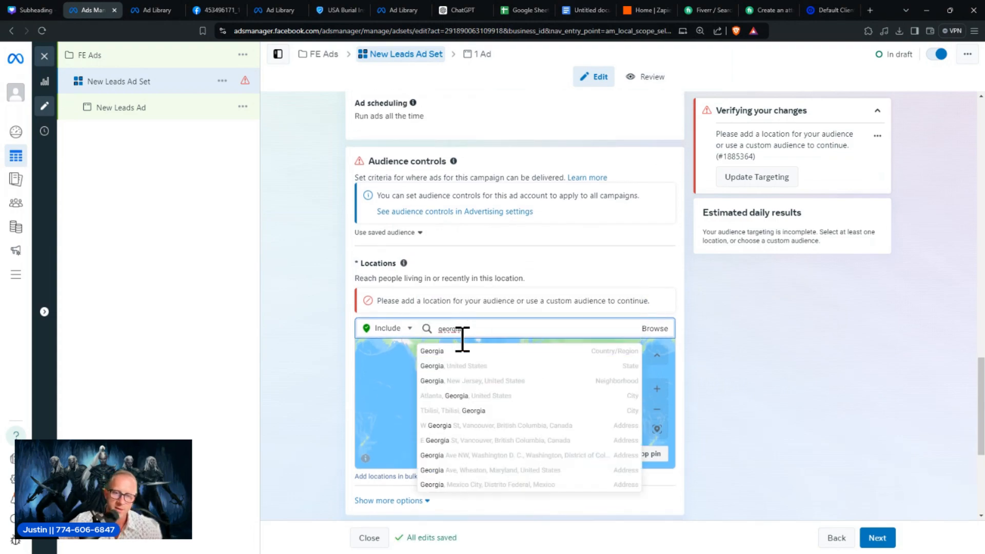
click(465, 367)
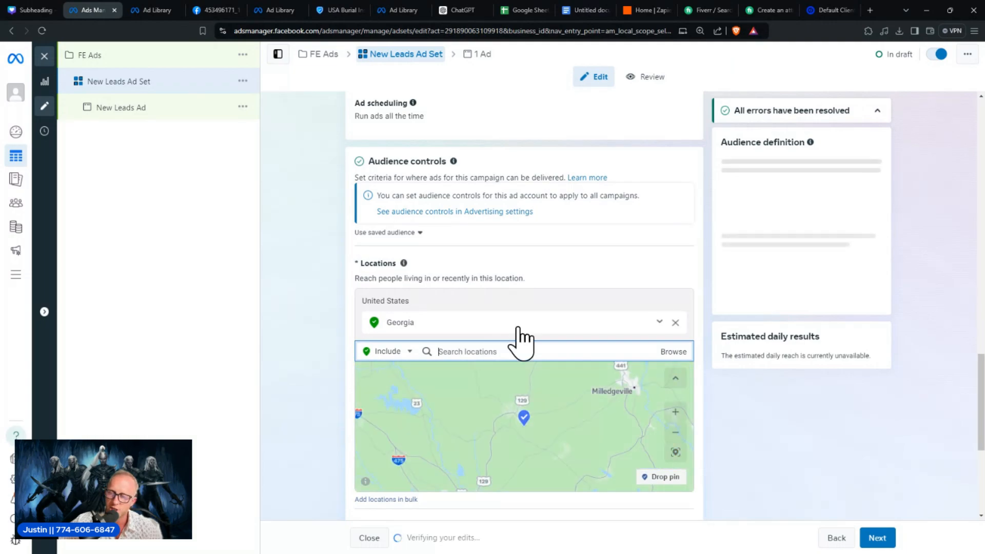
- Expand the additional audience control options and check which minimum ages are offered
scroll(542, 303, down, 3)
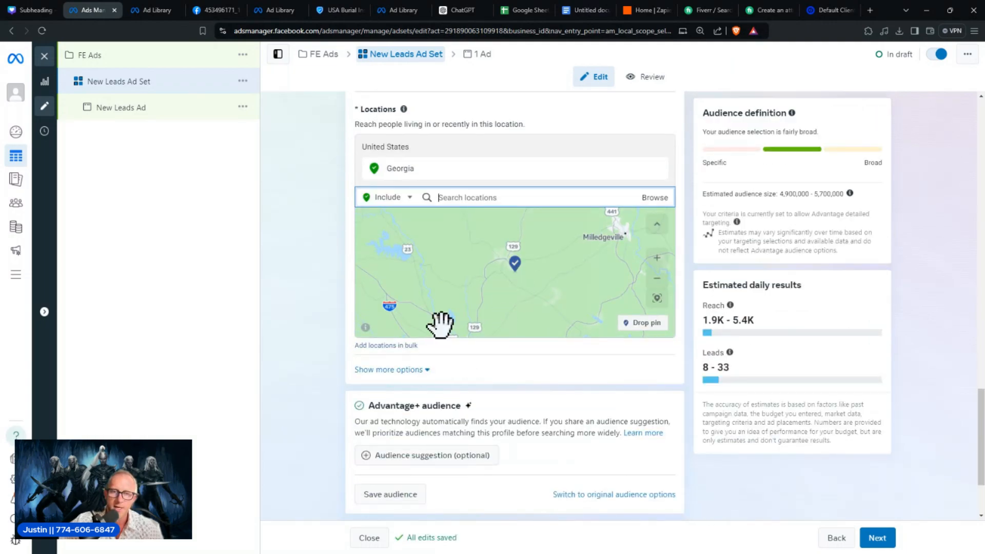
click(419, 370)
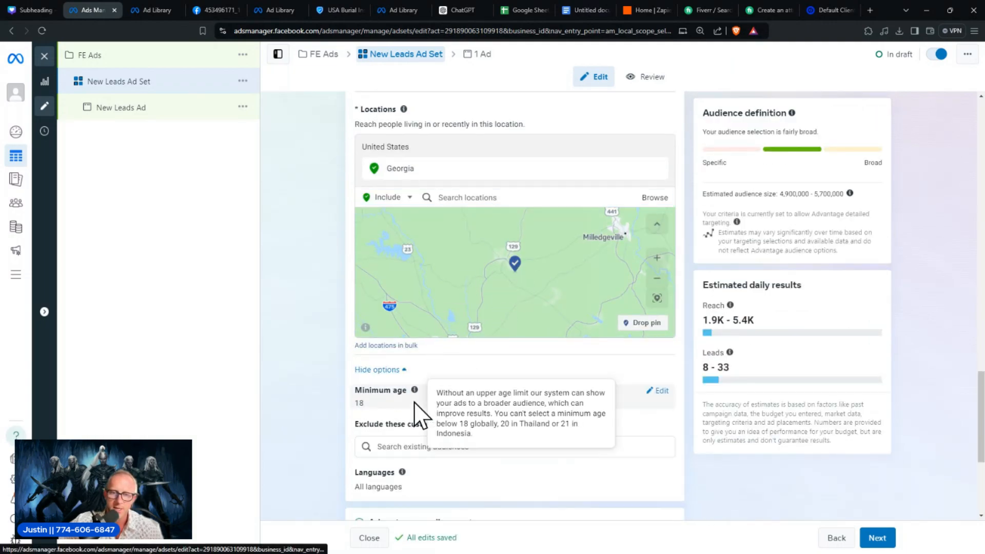
click(660, 391)
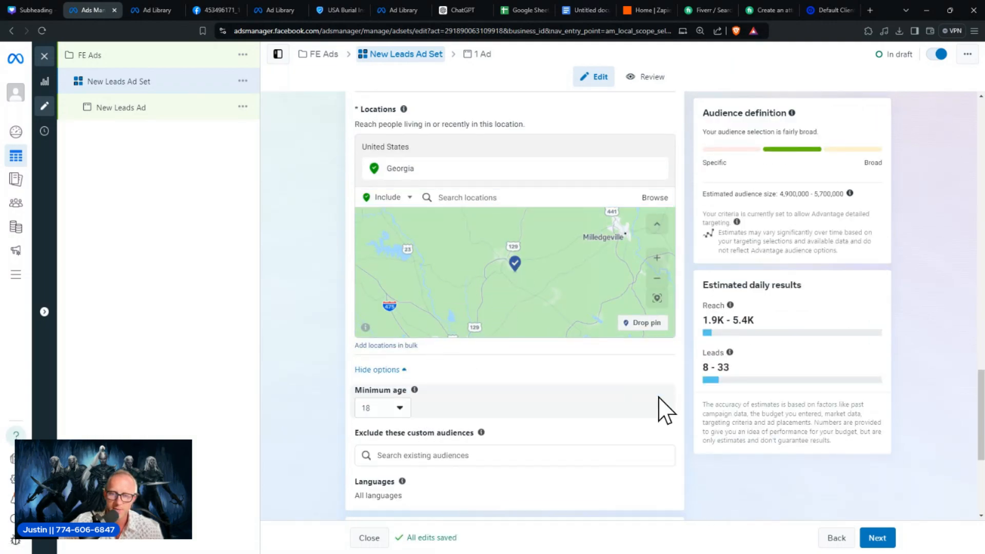
click(395, 411)
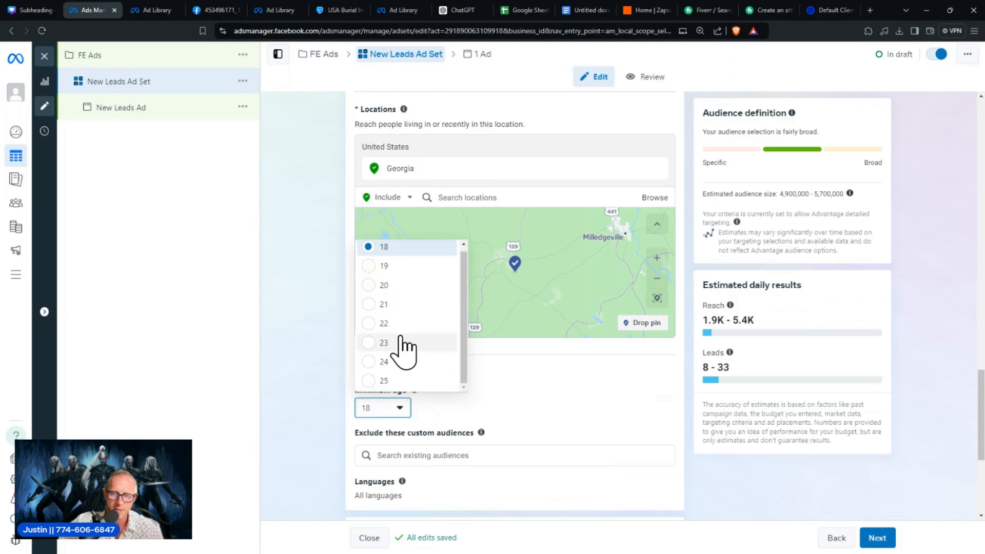
click(550, 393)
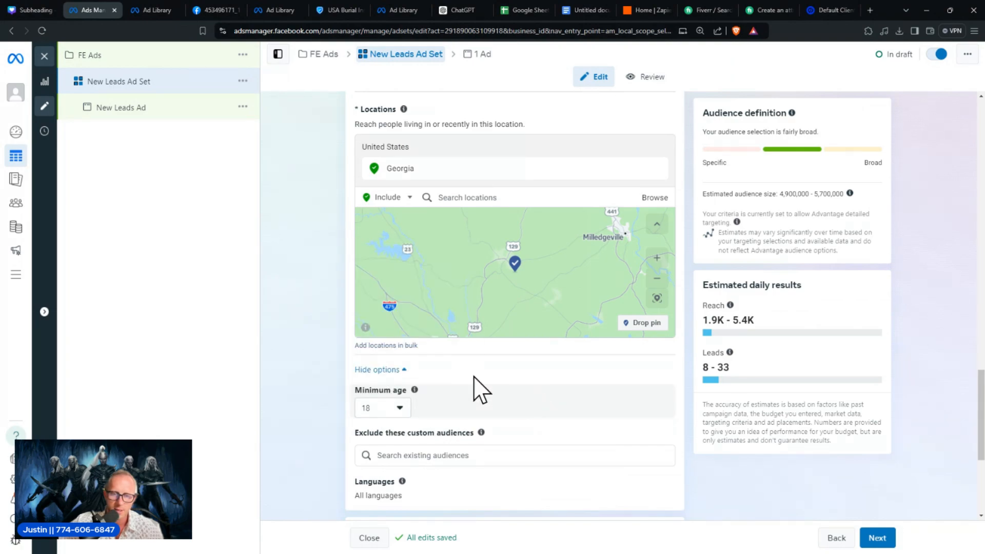
click(391, 204)
click(391, 203)
scroll(486, 239, up, 1)
scroll(486, 239, up, 1)
scroll(510, 288, up, 2)
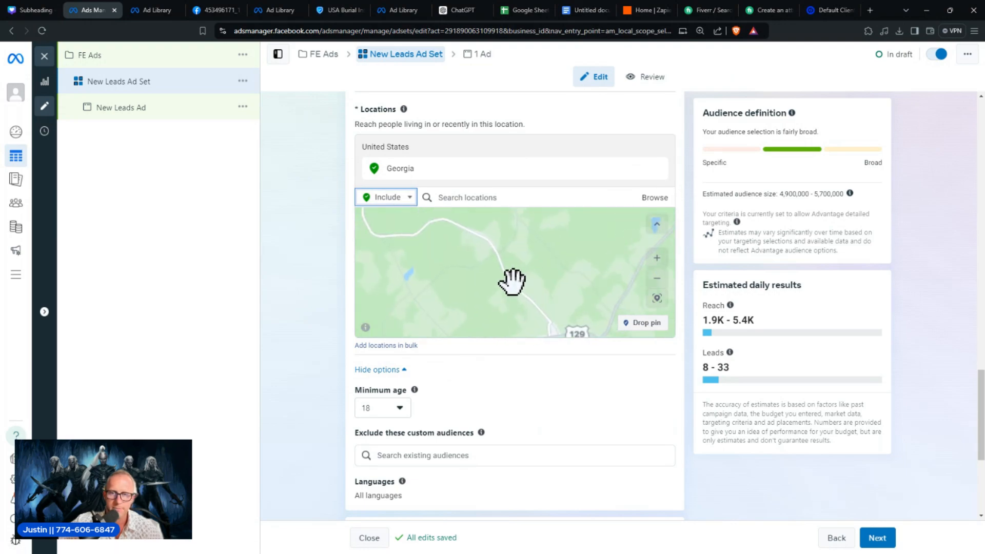
scroll(547, 163, up, 5)
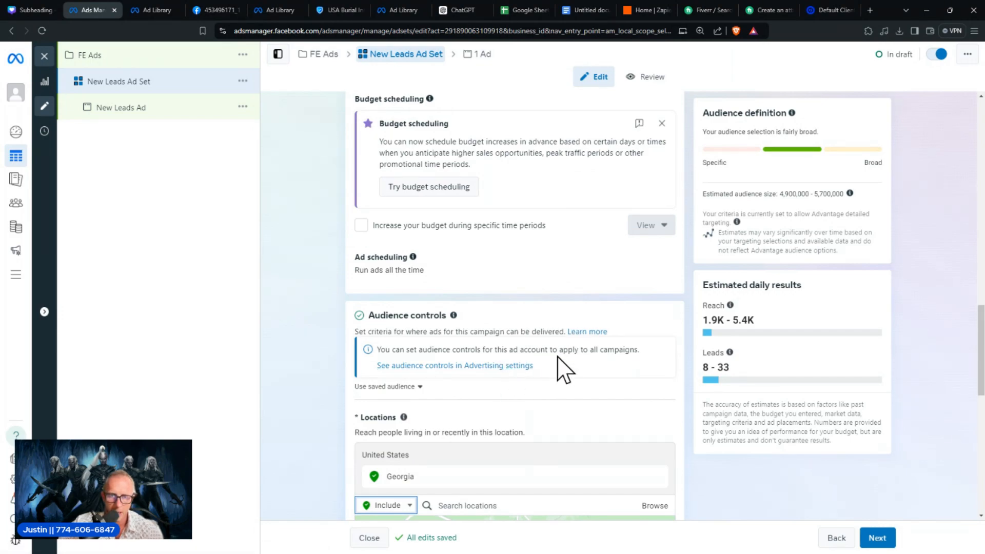
- Set the ad set's minimum age to 25 and collapse the additional audience control options
scroll(565, 369, down, 5)
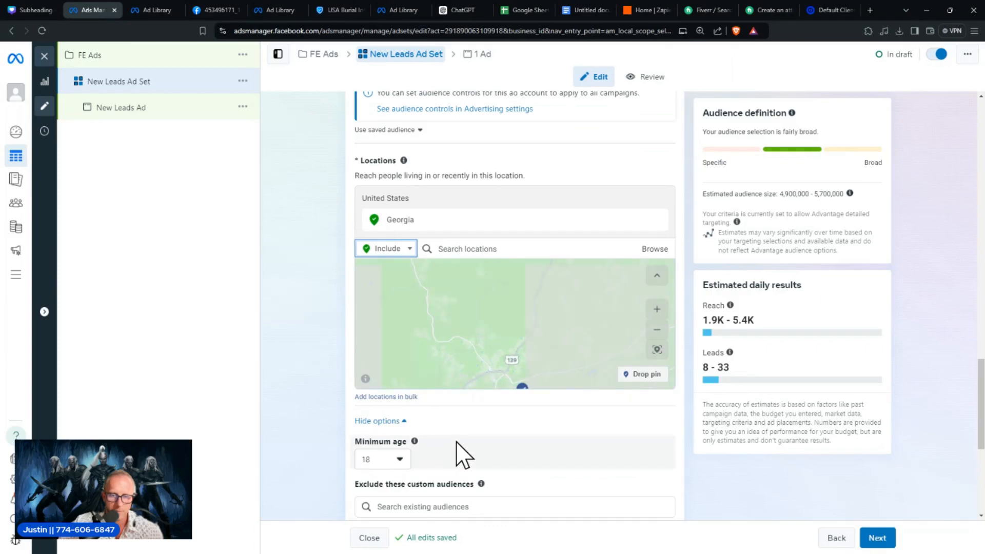
scroll(454, 464, down, 3)
click(395, 308)
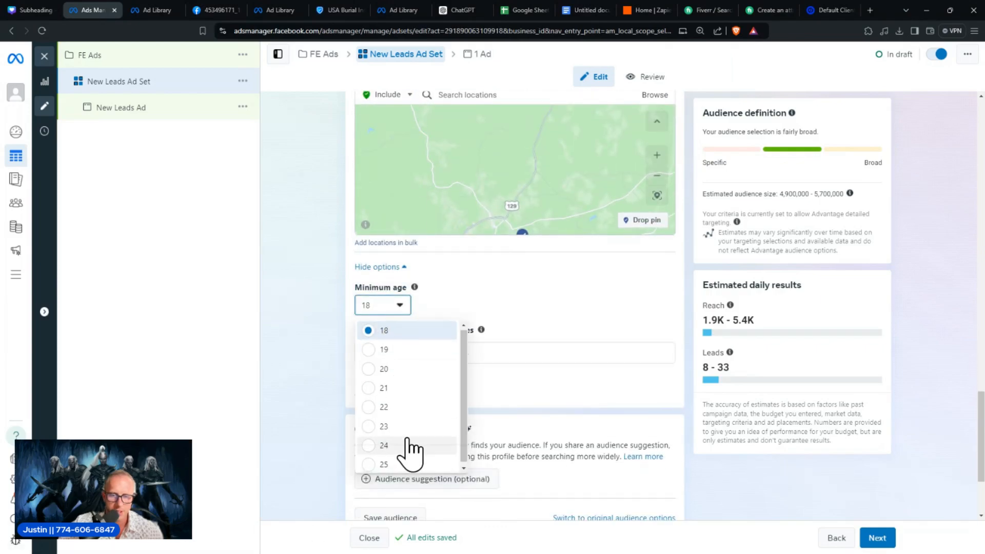
click(392, 465)
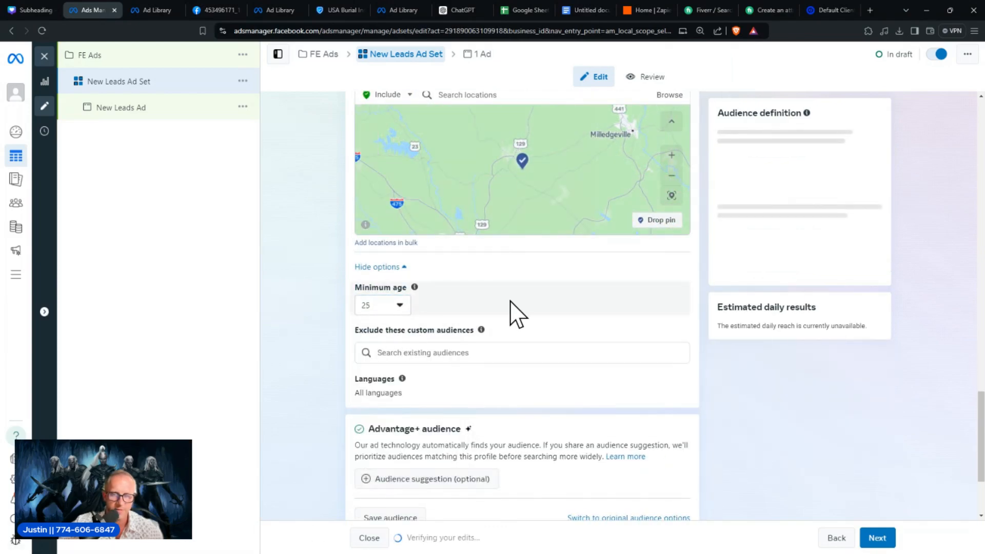
scroll(513, 346, down, 2)
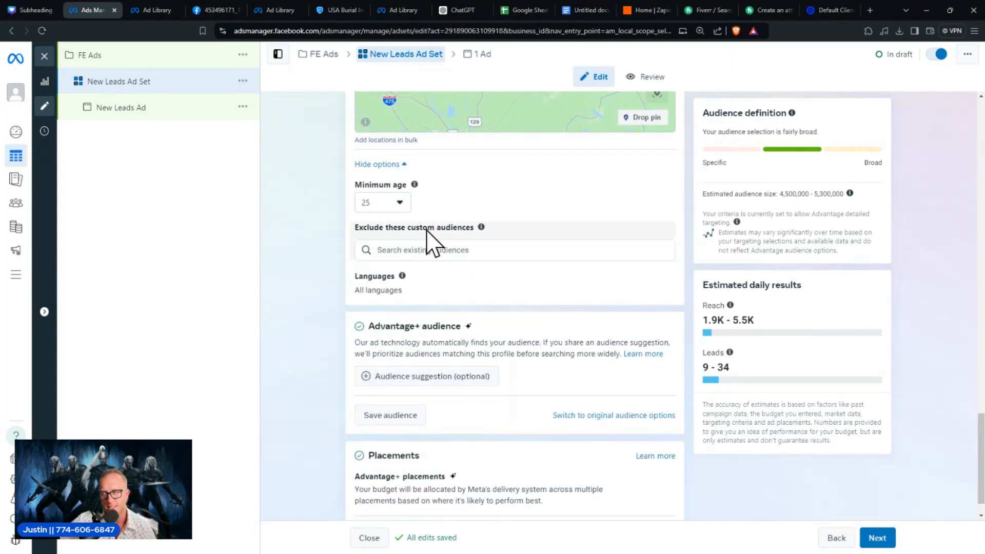
scroll(570, 349, down, 1)
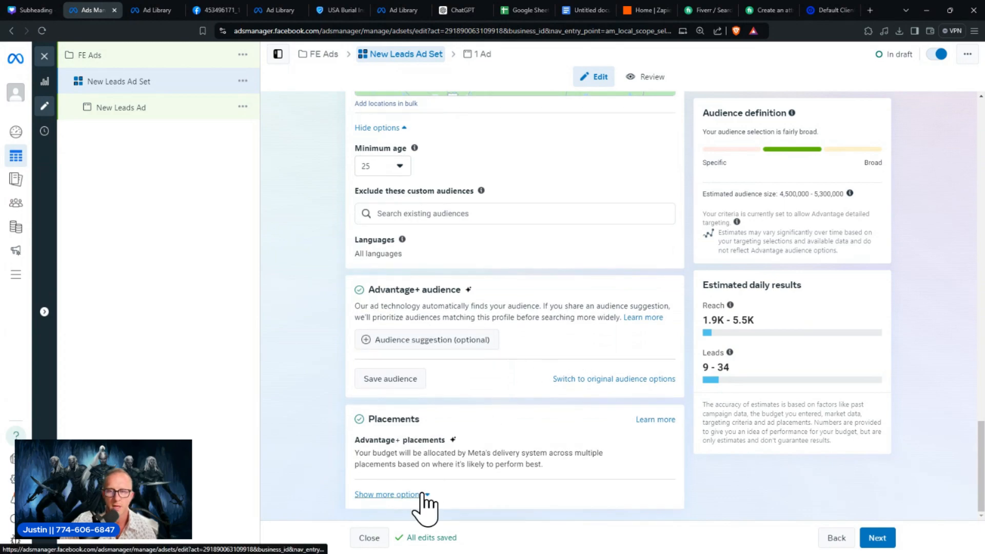
scroll(328, 265, up, 3)
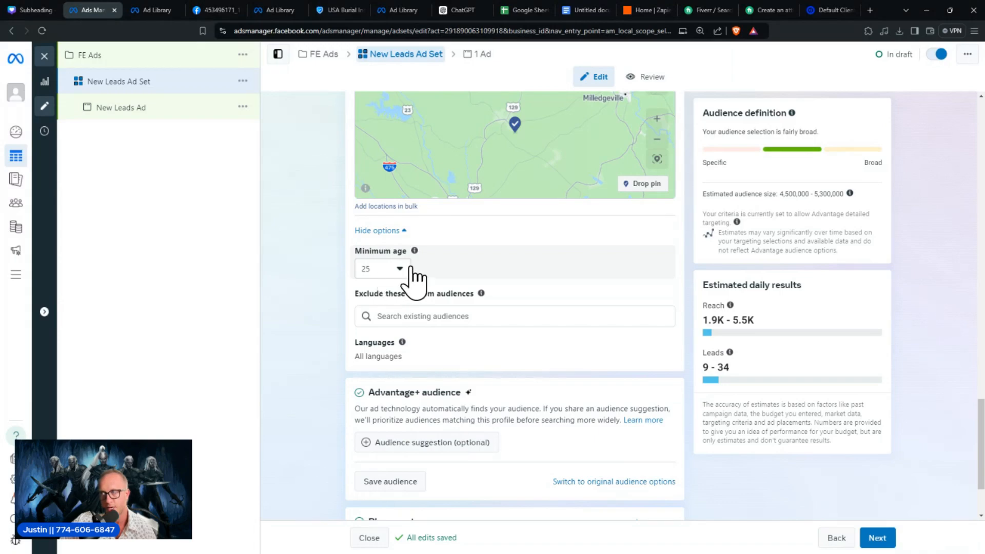
click(379, 231)
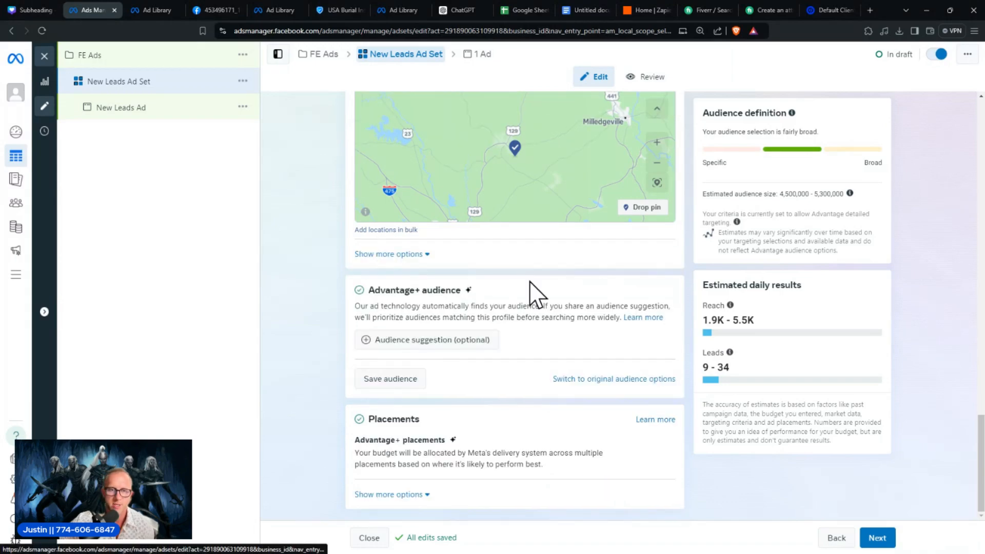
- Switch the ad set to manual placements to examine the platform options, and restore Advantage+ placements
scroll(539, 308, up, 6)
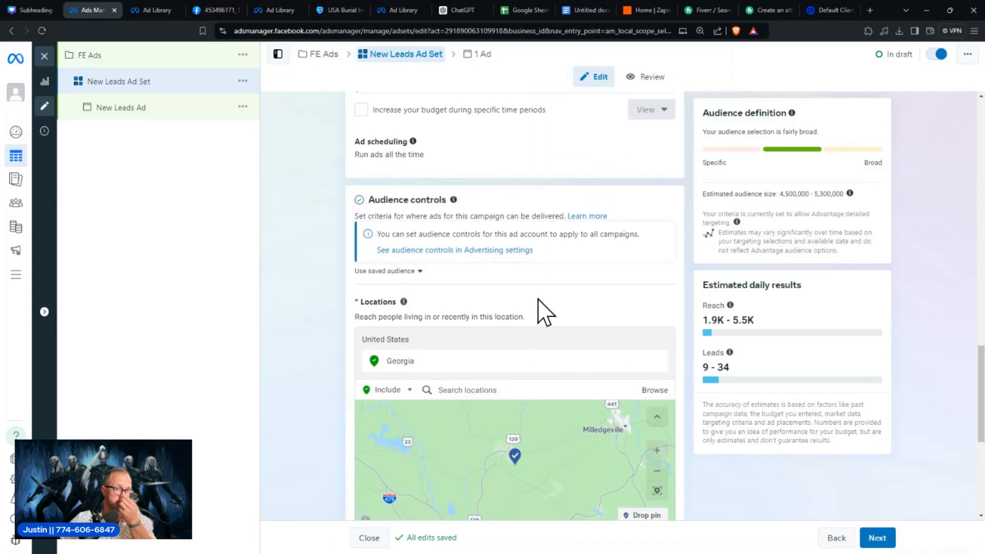
scroll(488, 277, down, 6)
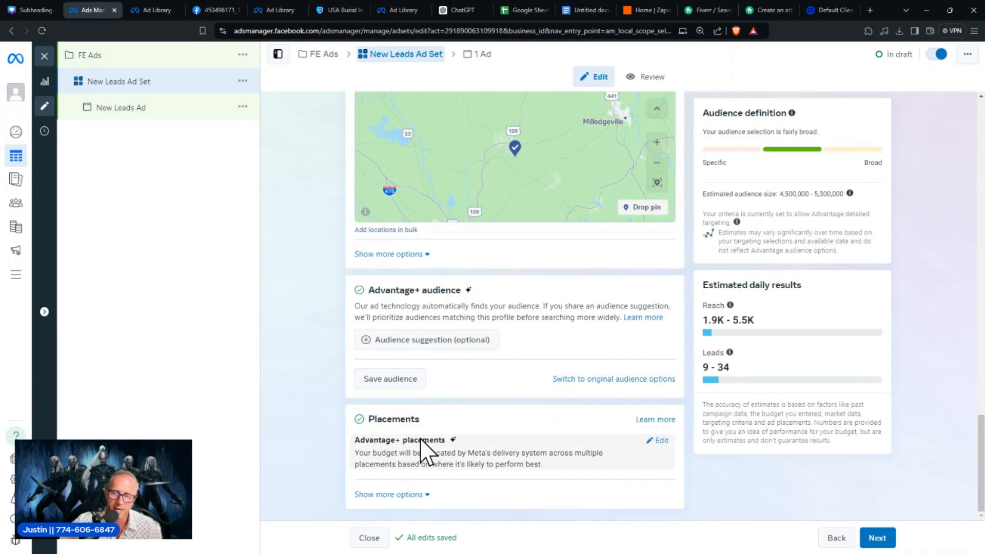
mouse_move(456, 441)
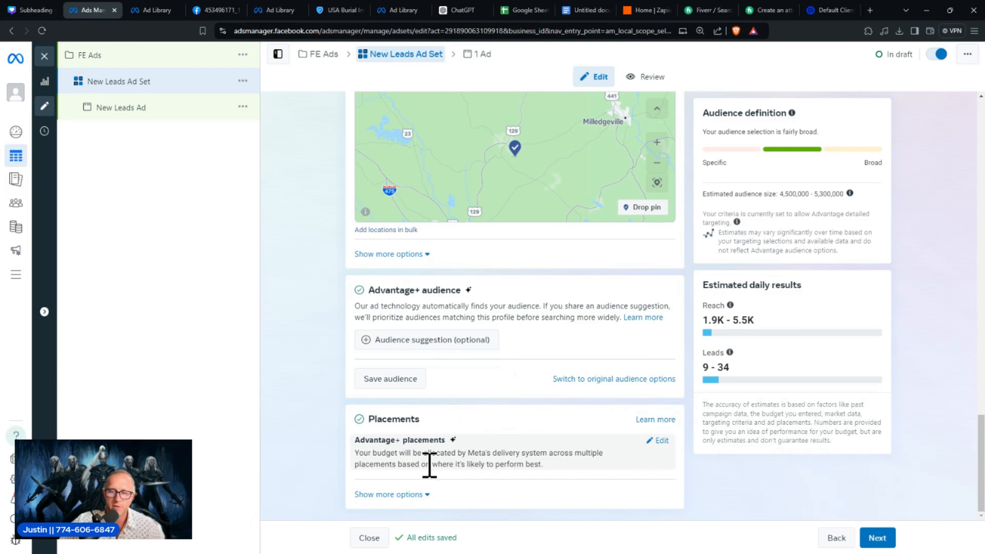
drag(393, 460, 451, 461)
click(471, 458)
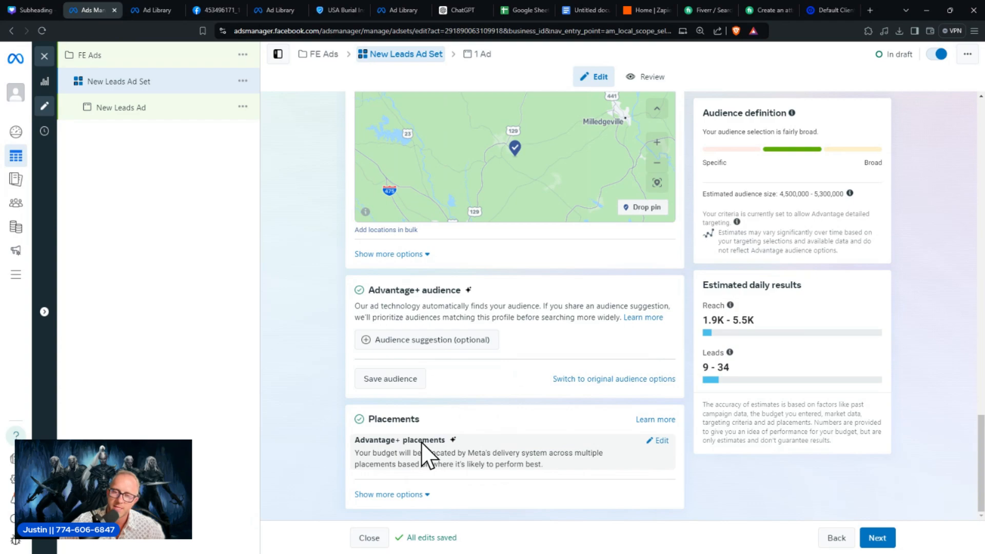
click(659, 441)
scroll(563, 436, down, 1)
click(388, 445)
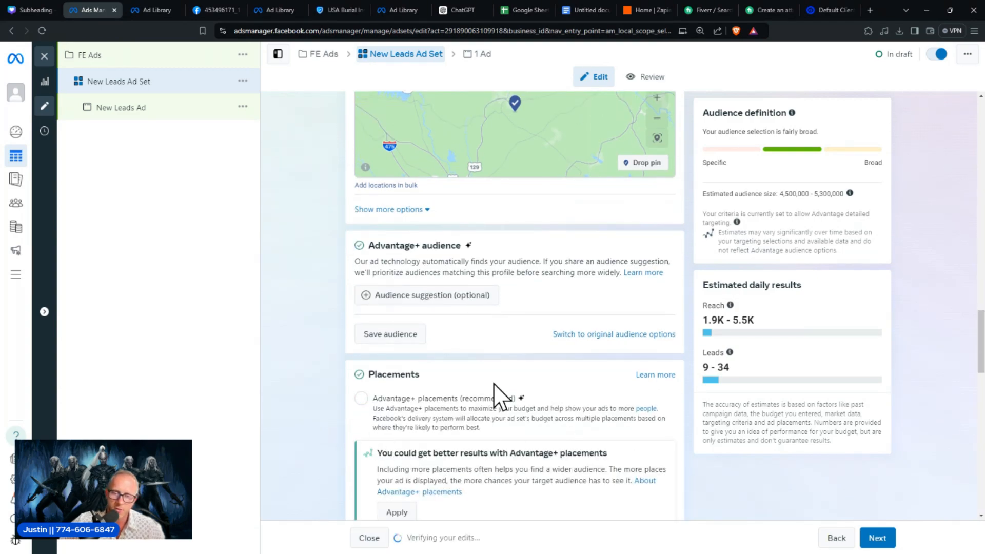
scroll(500, 395, down, 5)
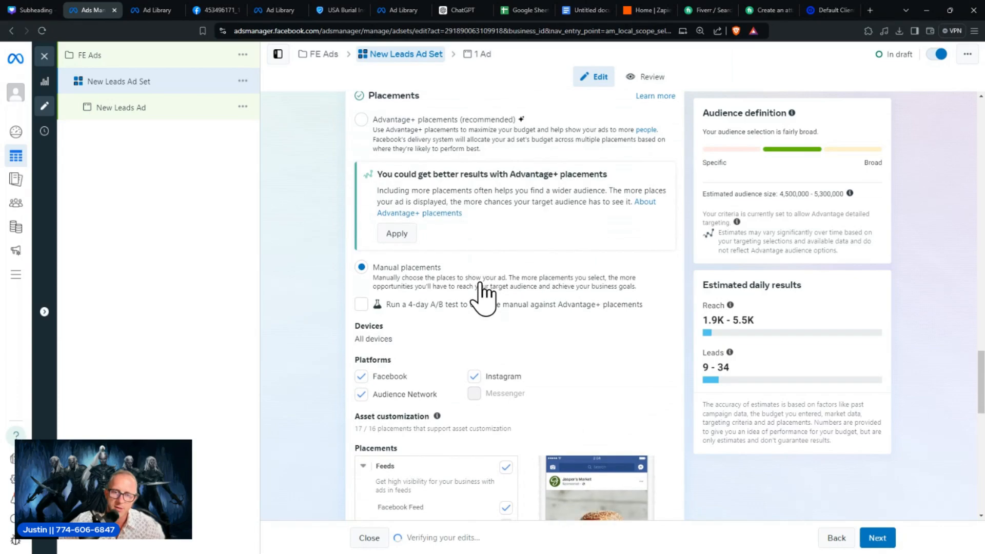
scroll(477, 298, down, 3)
scroll(480, 293, up, 5)
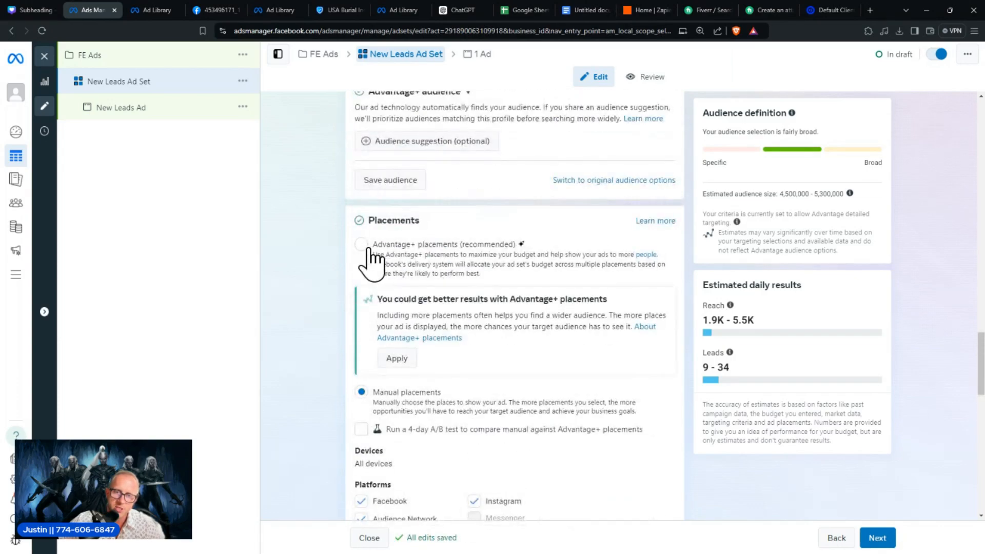
click(362, 244)
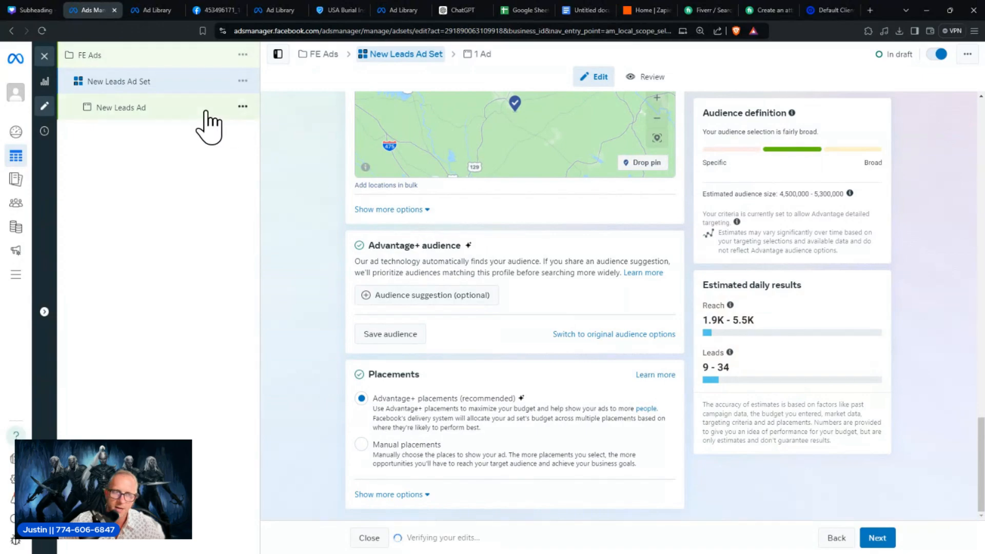
- Open New Leads Ad and review its Facebook Page identity, ad setup and ad creative sections
click(186, 112)
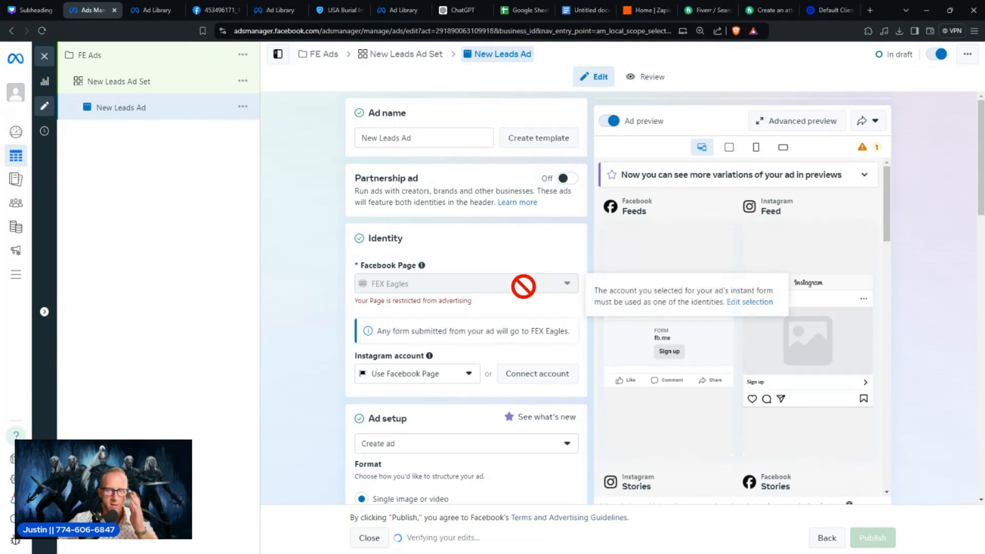
drag(385, 300, 501, 301)
click(500, 301)
scroll(493, 322, down, 3)
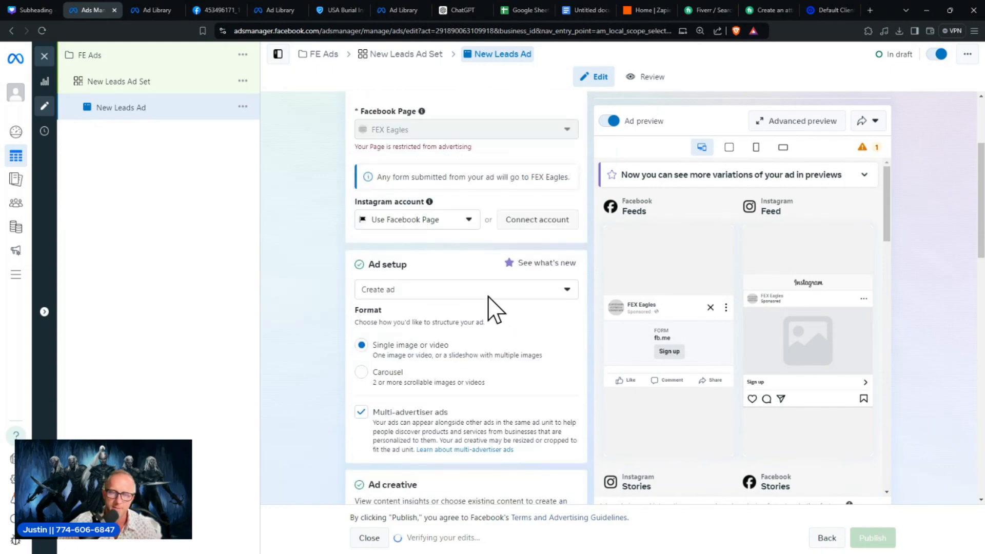
scroll(496, 307, down, 3)
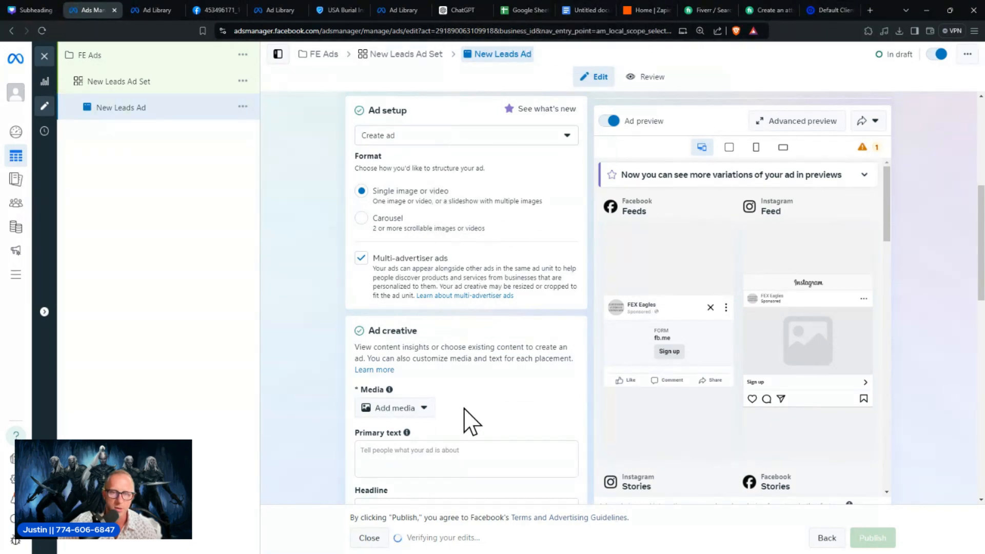
- Add the account image of the man in the cemetery to the ad creative, accepting the suggested placement crops
click(395, 410)
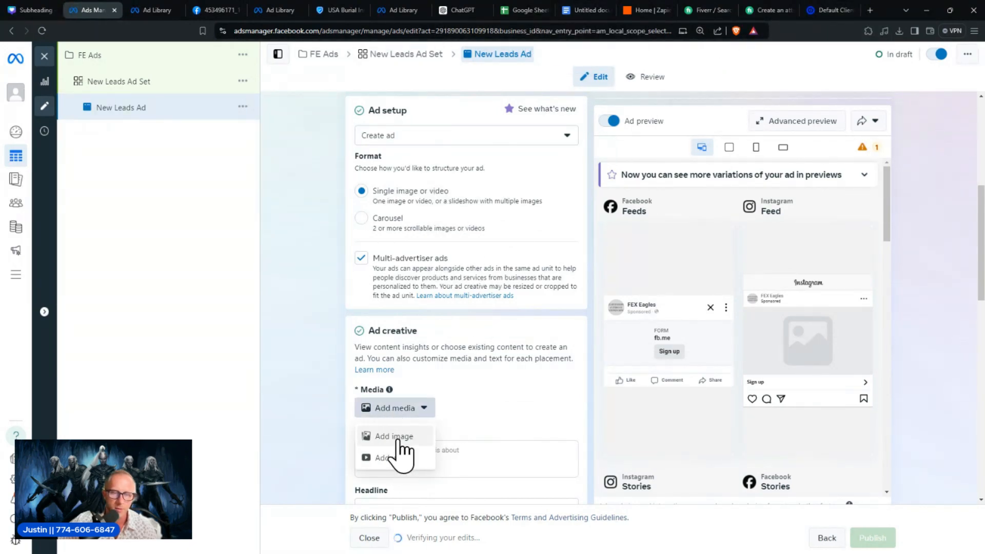
click(399, 437)
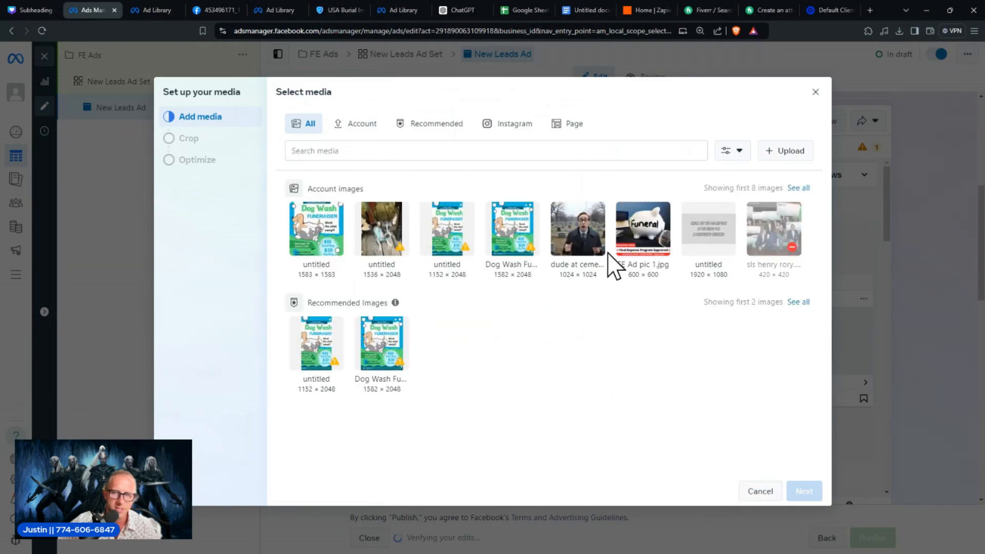
click(583, 240)
click(800, 491)
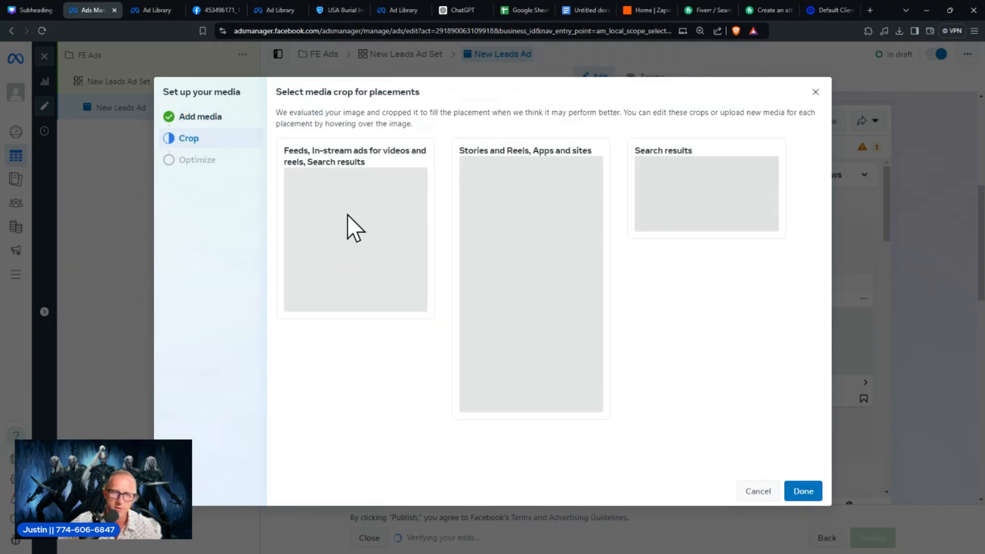
click(811, 494)
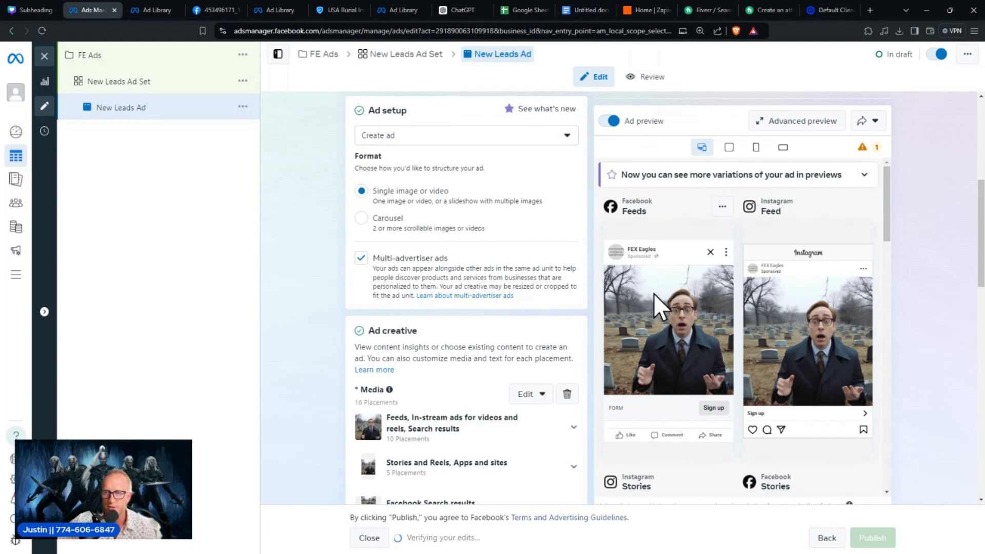
- Download the Pennsylvania seniors burial insurance ad image from its open browser page
click(204, 4)
click(148, 7)
click(199, 3)
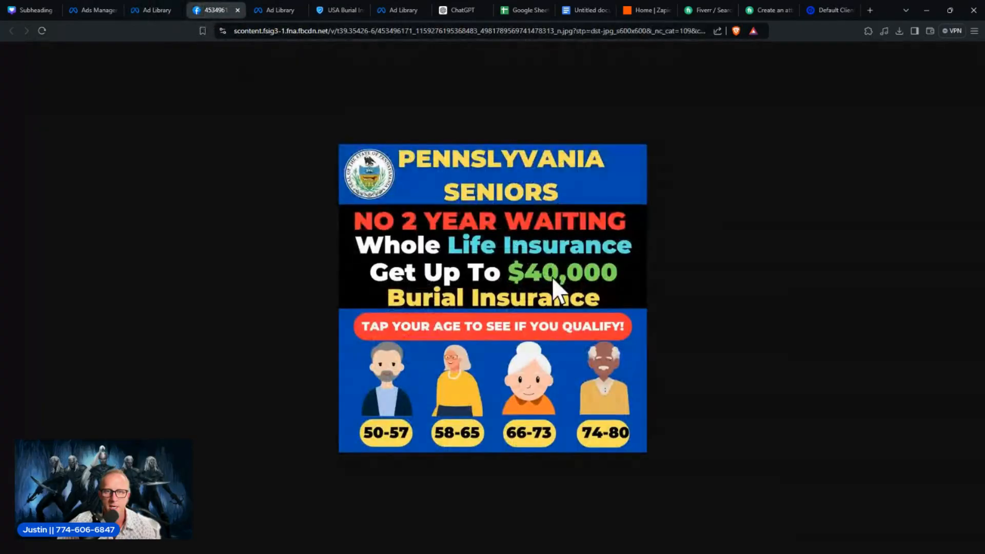
right_click(500, 188)
click(519, 211)
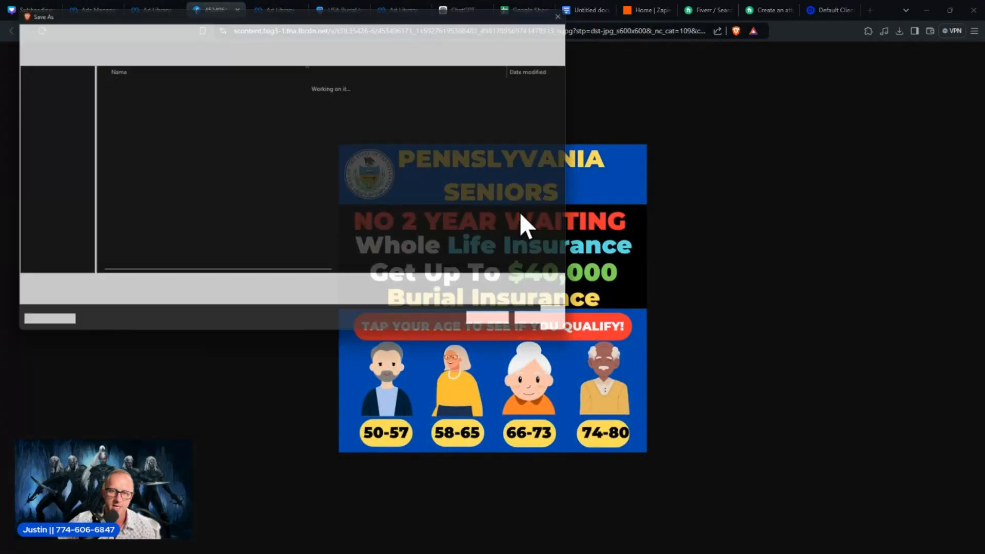
key(Return)
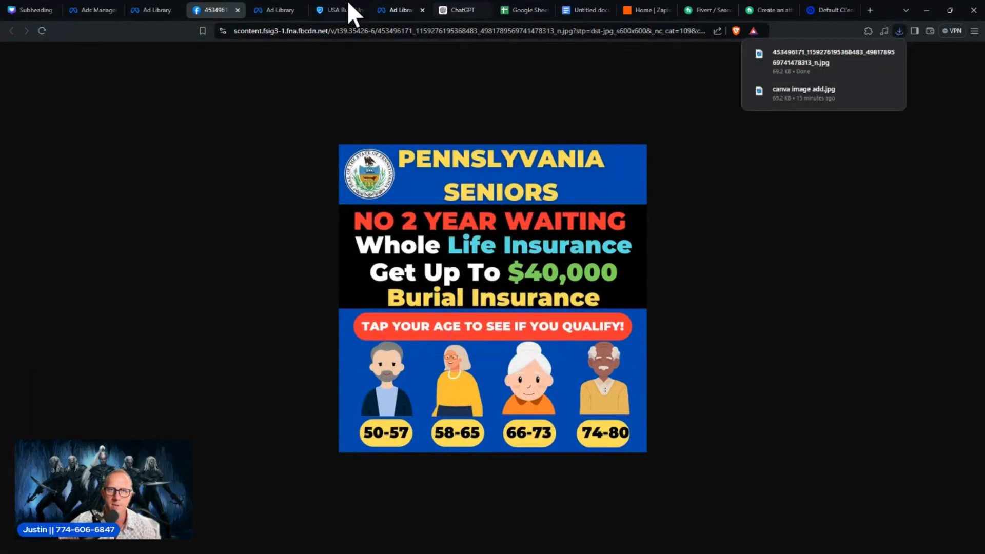
- Return to Ads Manager and replace the ad's media with the downloaded Pennsylvania seniors image, accepting the suggested placement crops
click(389, 3)
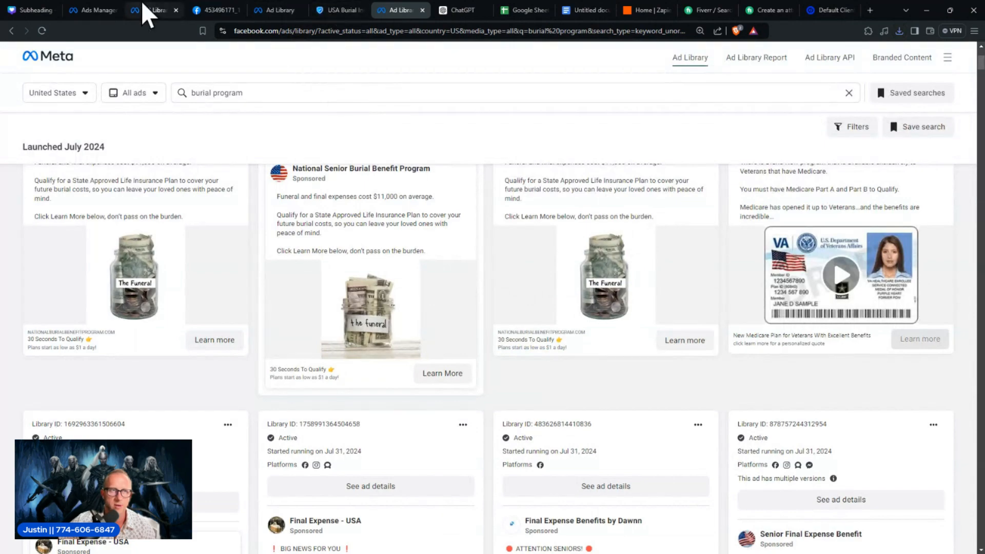
click(87, 4)
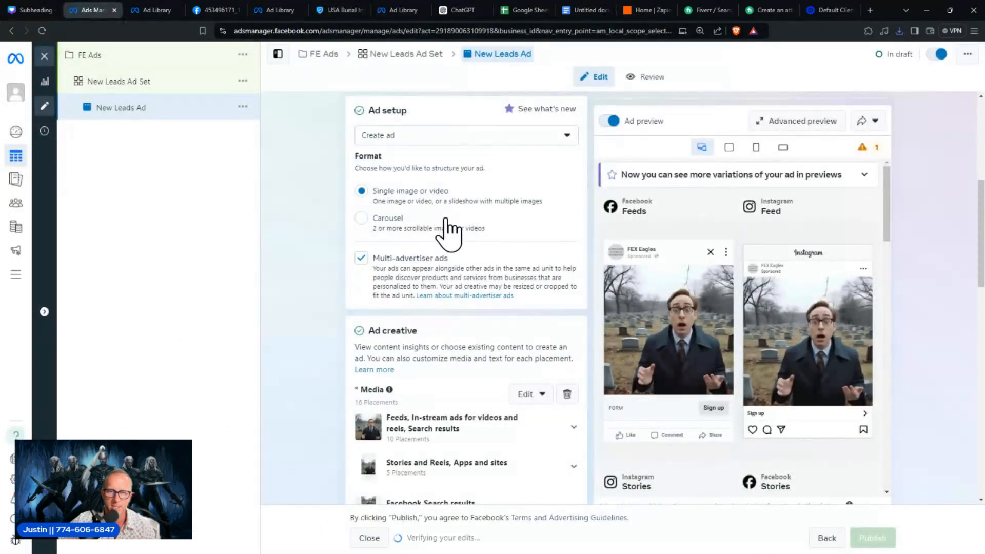
click(567, 393)
click(416, 408)
click(407, 439)
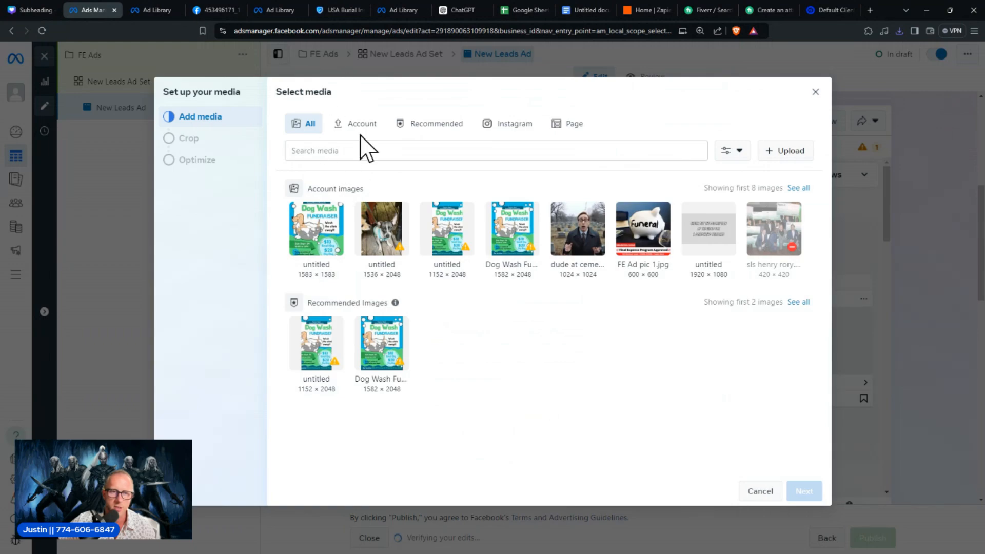
click(794, 151)
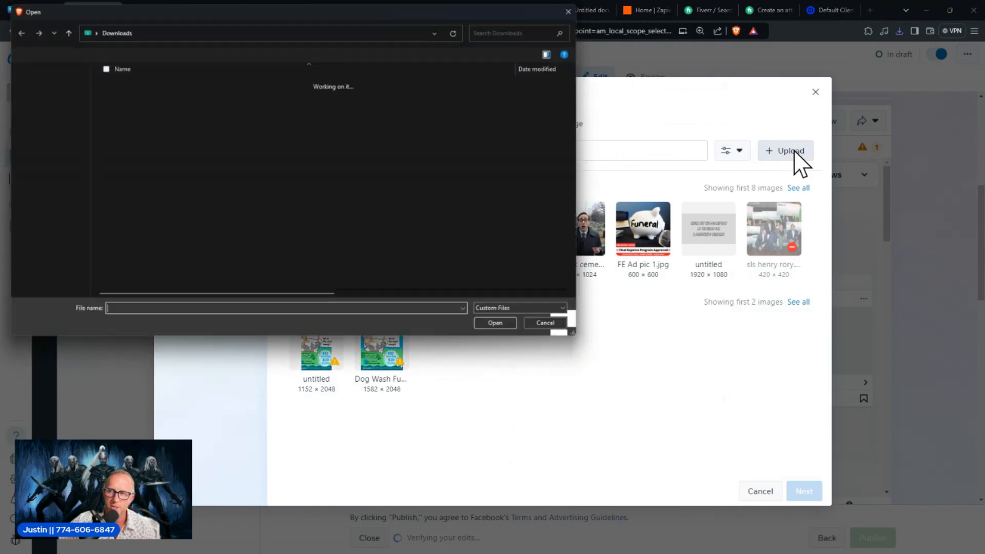
click(266, 96)
click(493, 326)
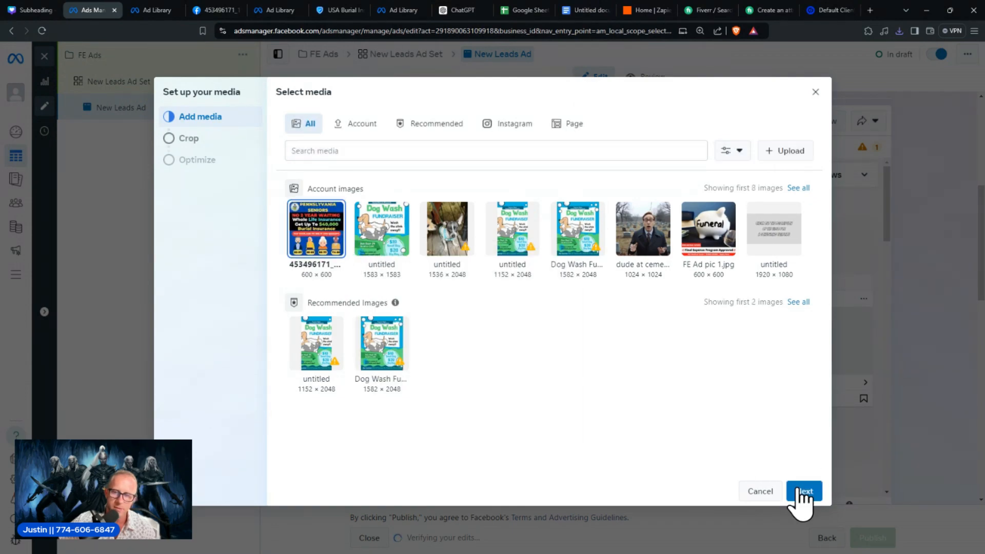
click(804, 493)
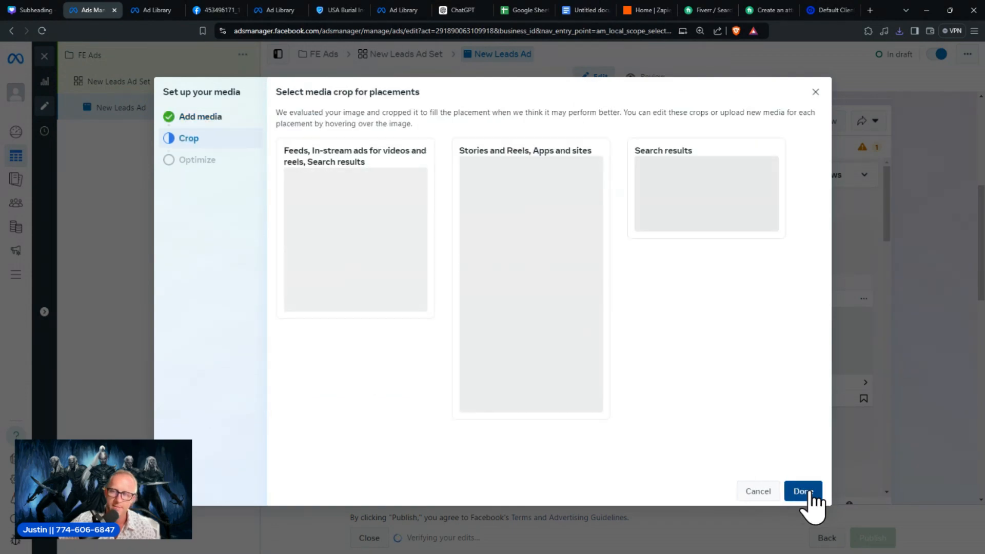
click(803, 492)
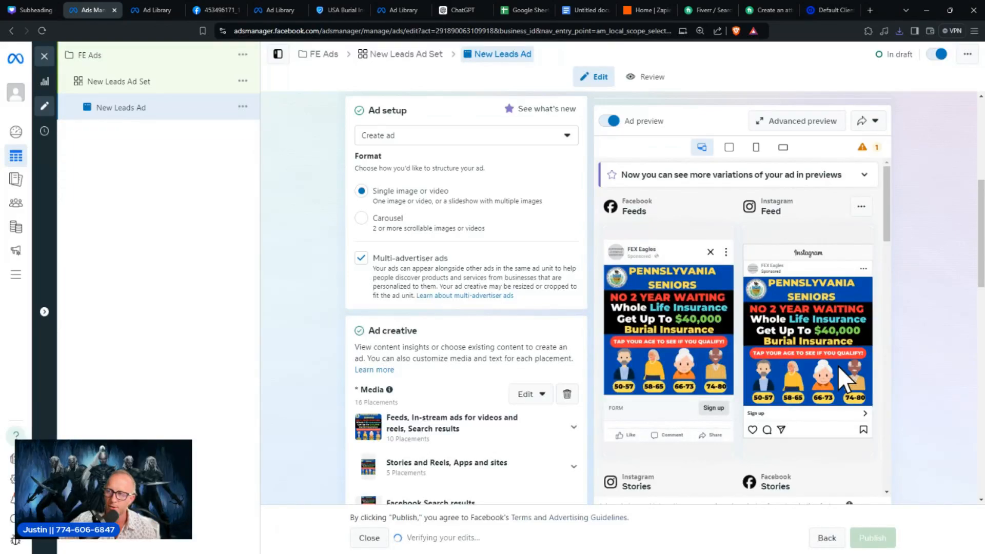
- Copy the body of ChatGPT's "Peace of Mind for Your Loved Ones!" ad variation and paste it into the ad's primary text in Ads Manager
scroll(492, 321, down, 7)
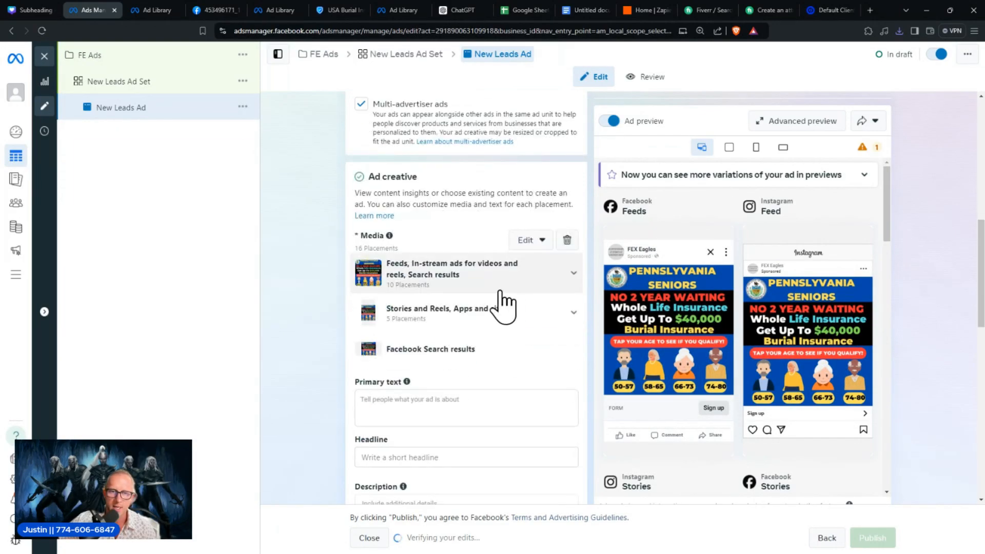
click(419, 212)
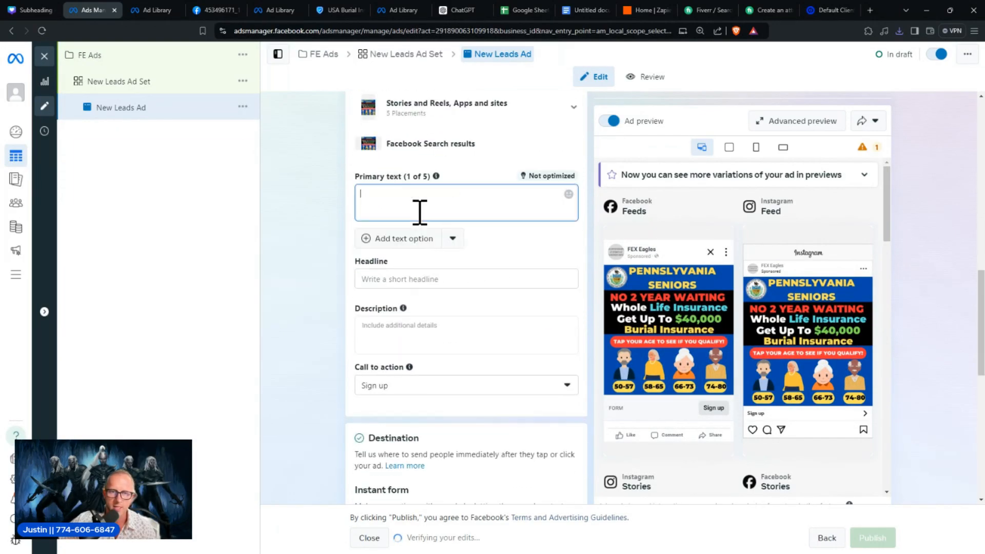
click(396, 11)
click(446, 11)
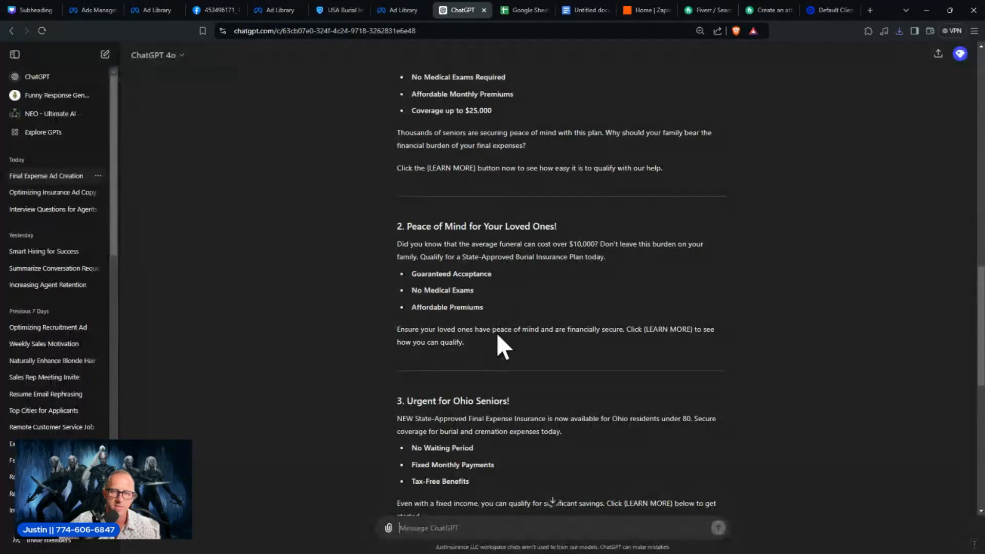
drag(478, 343, 402, 251)
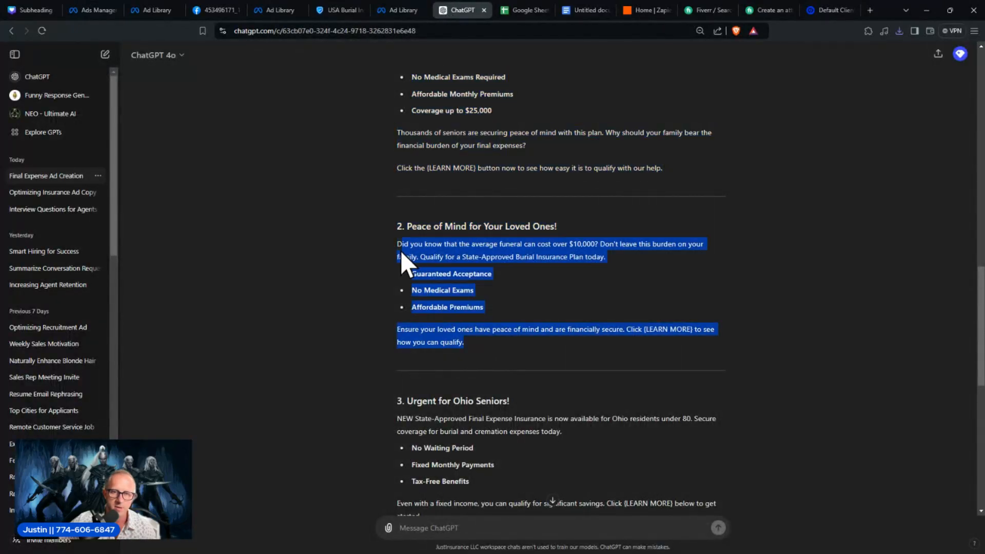
right_click(431, 252)
click(447, 260)
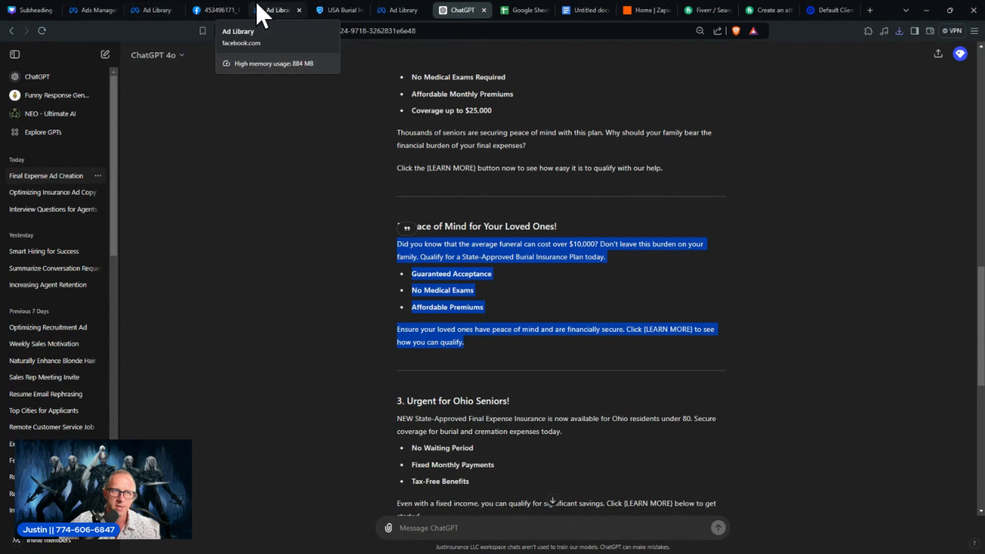
click(94, 8)
key(ctrl+v)
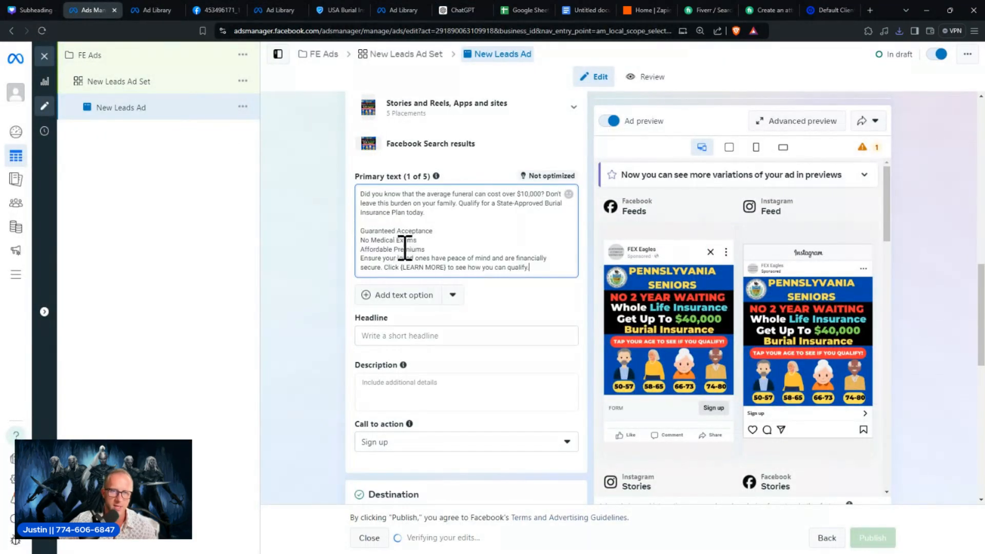
- Separate the opening $10,000 funeral question from the following text with a blank line and end "Burial Insurance Plan today" with a colon
click(547, 195)
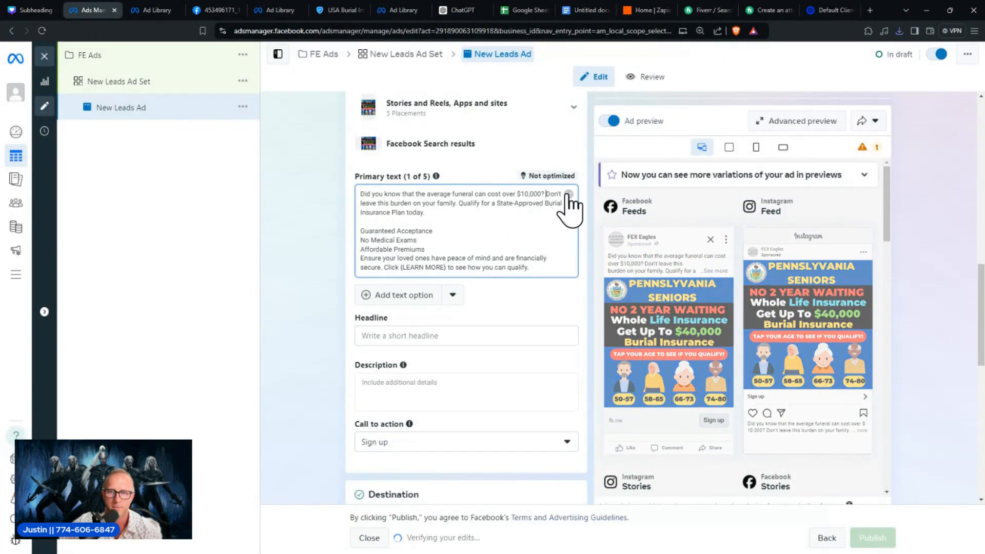
key(Return)
key(Return)
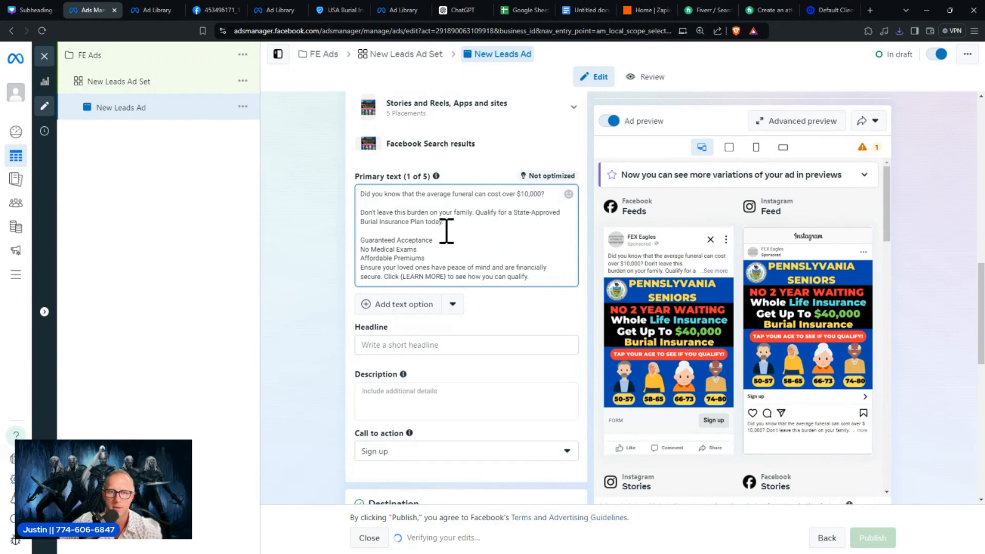
click(457, 222)
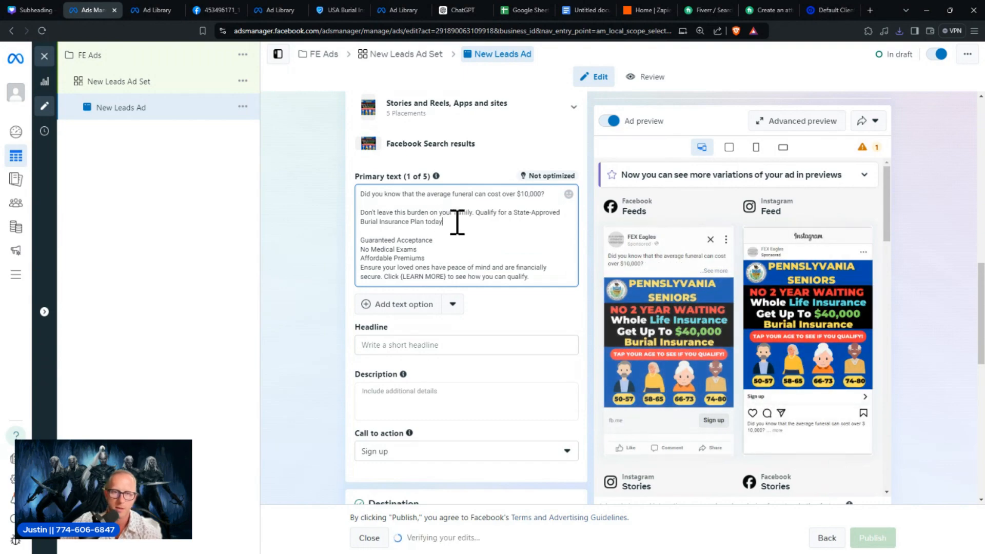
text(:)
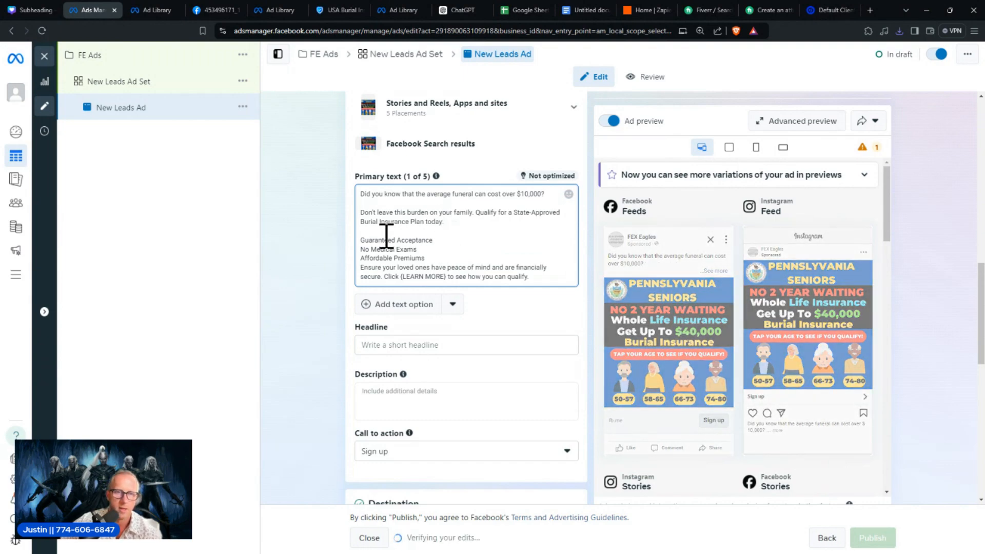
click(363, 242)
key(BackSpace)
key(Return)
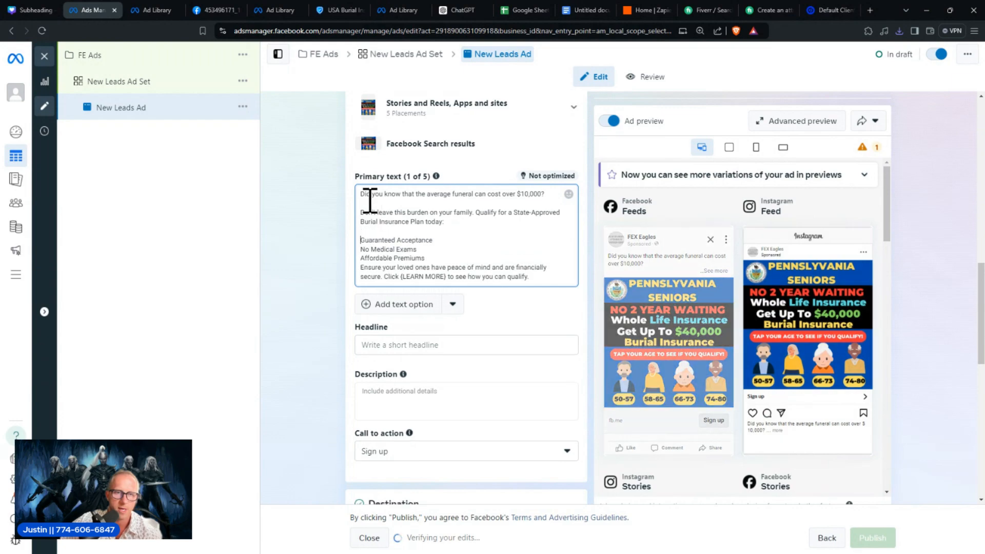
- Insert a red question mark emoji at the start of the primary text, finding it by searching for "question"
right_click(362, 198)
click(391, 209)
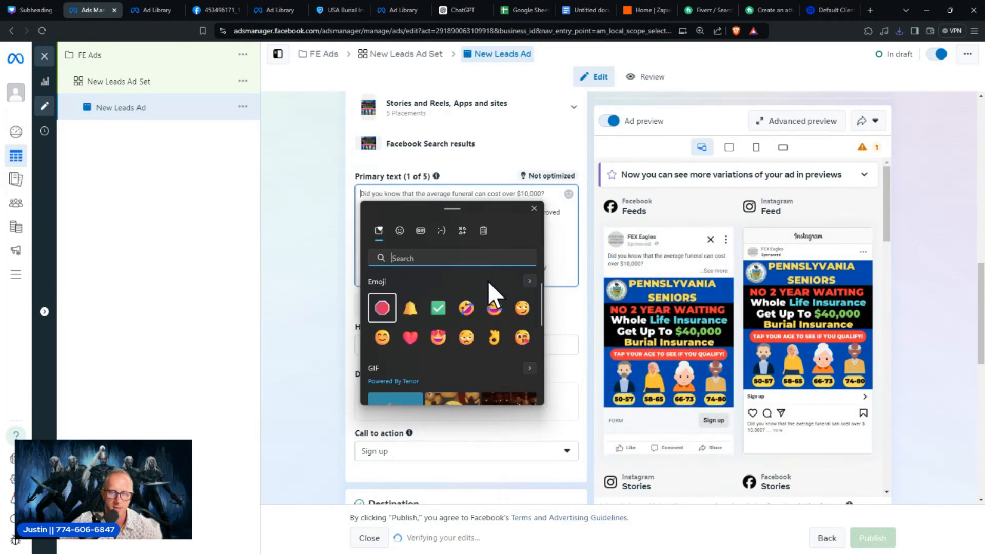
text(quetsion)
key(BackSpace)
key(BackSpace)
key(BackSpace)
key(BackSpace)
key(BackSpace)
text(stion)
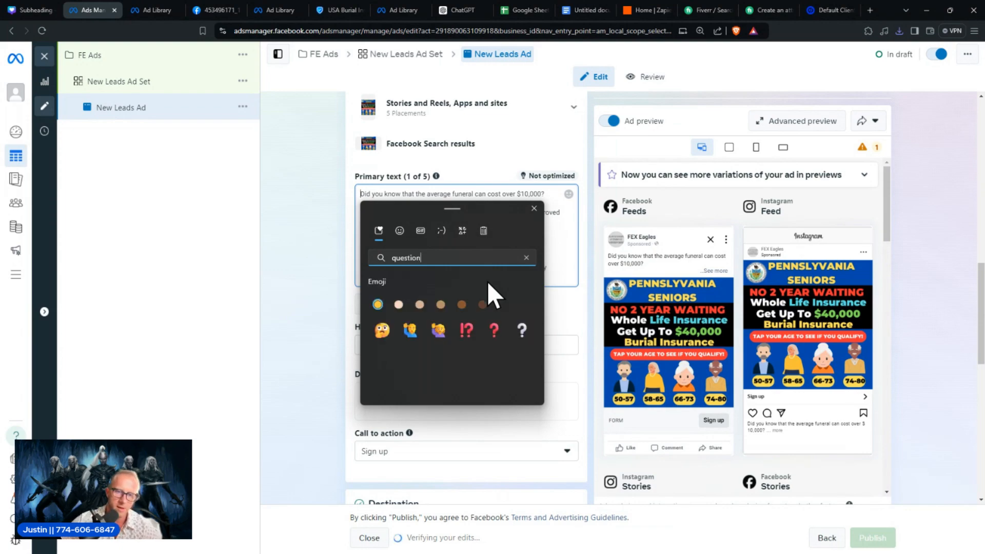
click(494, 330)
click(352, 219)
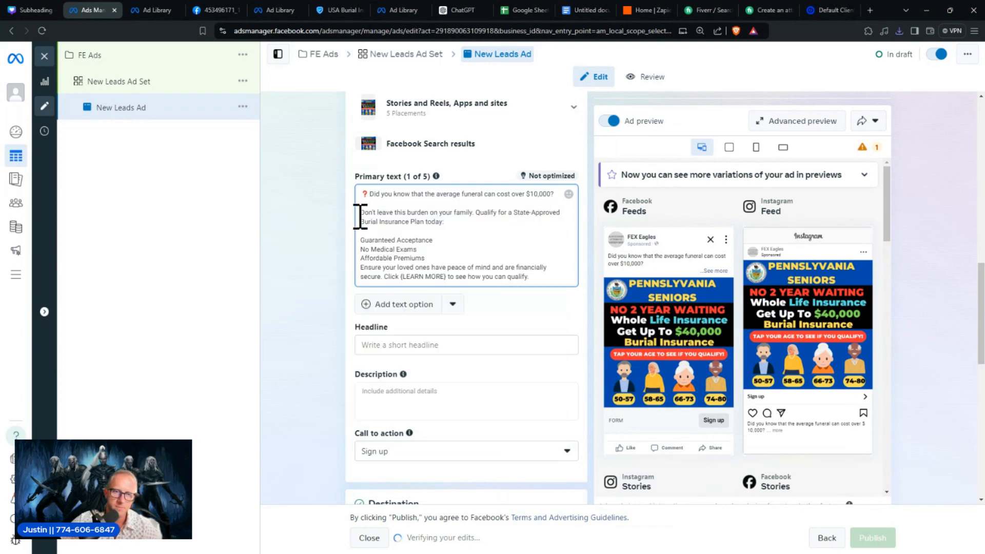
- Insert a green check mark emoji before "Guaranteed Acceptance", finding it by searching for "check"
right_click(359, 238)
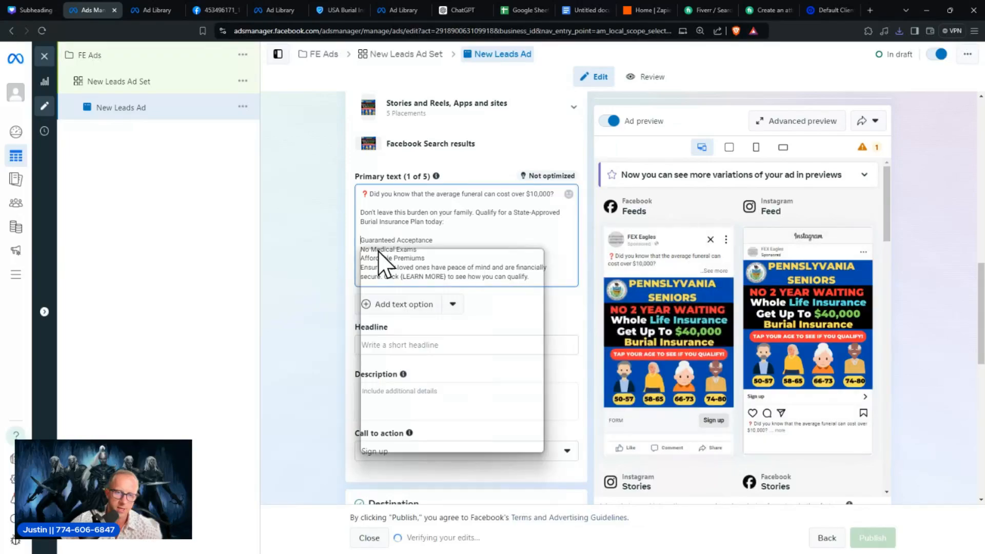
text(check)
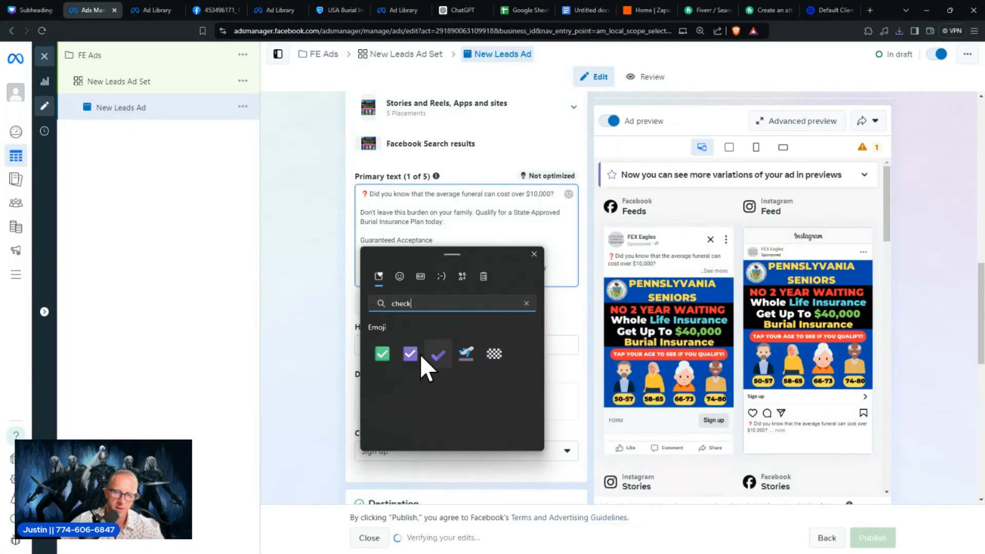
click(383, 354)
click(362, 239)
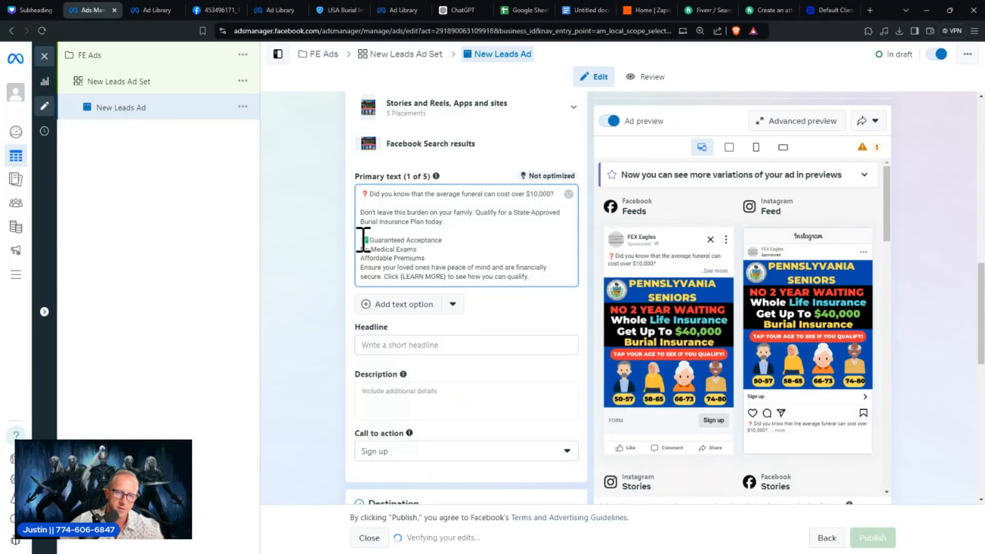
- Add the same green check mark emoji before "No Medical Exams" and "Affordable Premiums" in the primary text
right_click(360, 252)
click(365, 250)
right_click(363, 250)
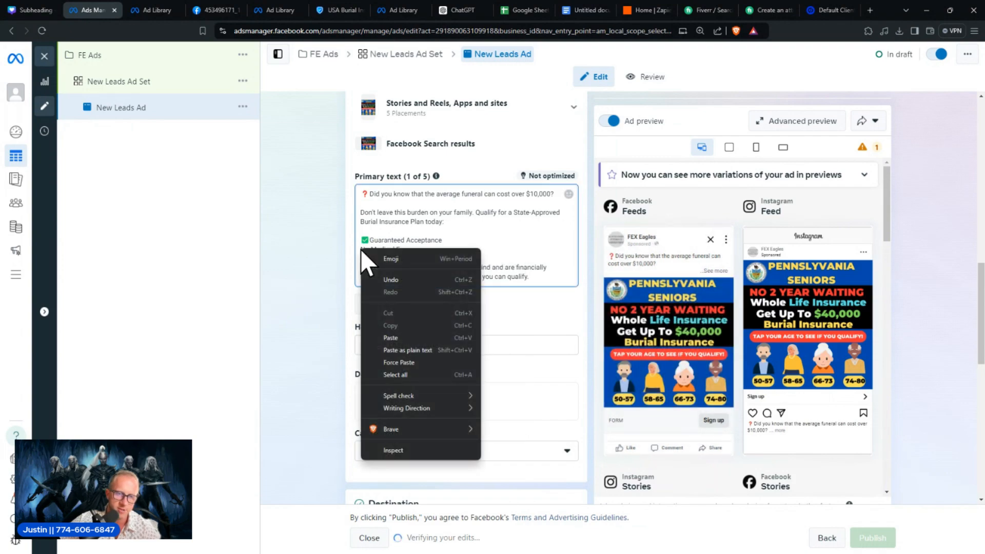
click(452, 259)
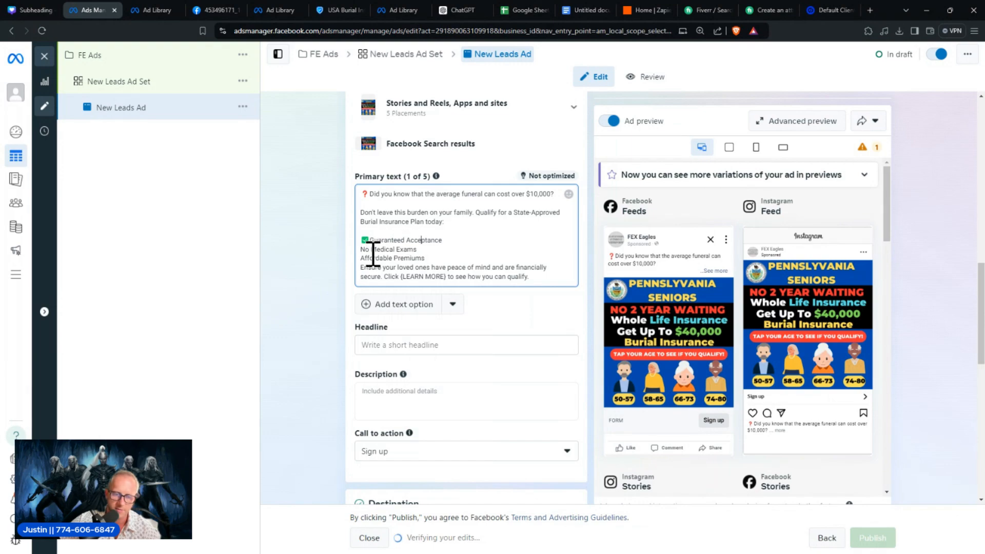
key(BackSpace)
key(BackSpace)
click(362, 250)
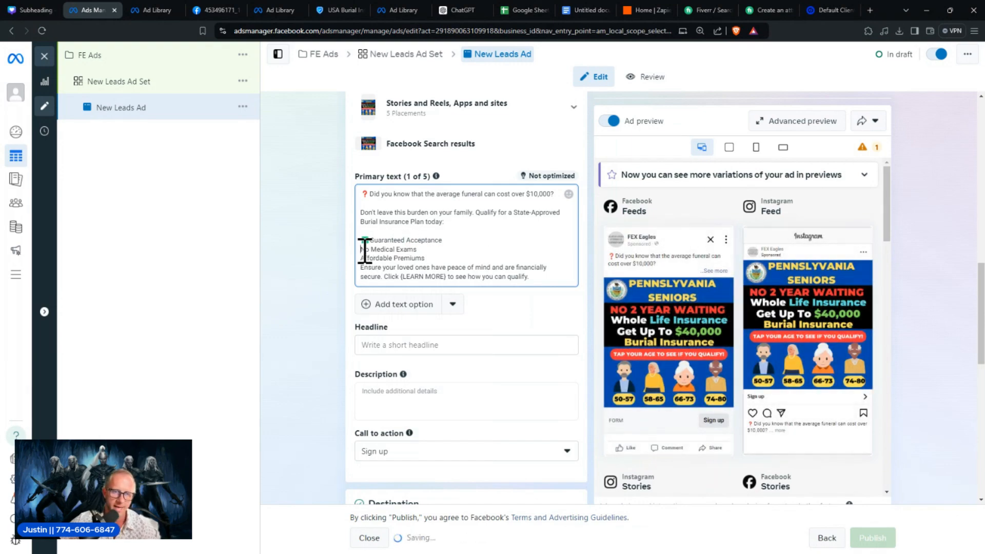
key(ctrl+v)
click(361, 258)
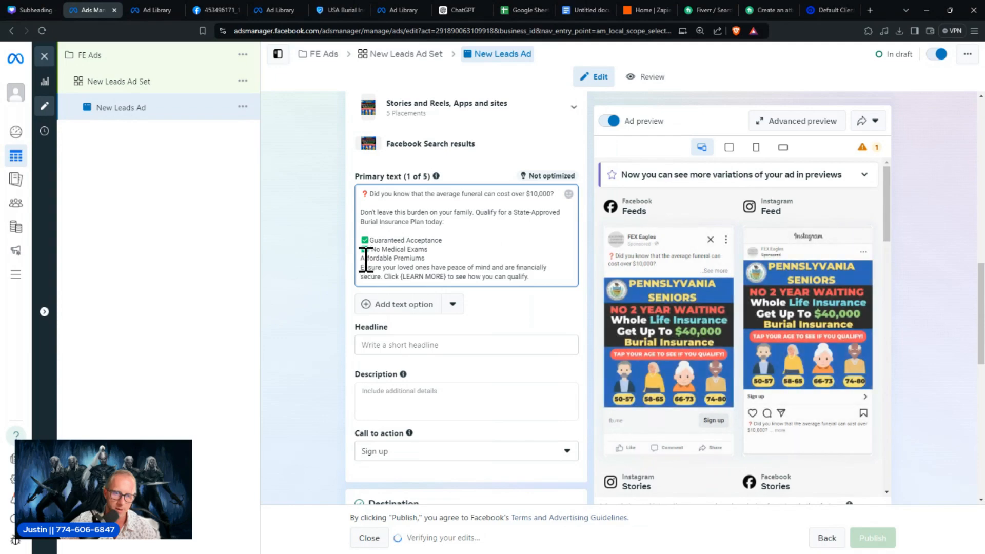
key(ctrl+v)
- Insert blank lines before "Ensure your loved ones" and before the closing LEARN MORE sentence so each stands as its own paragraph
click(363, 267)
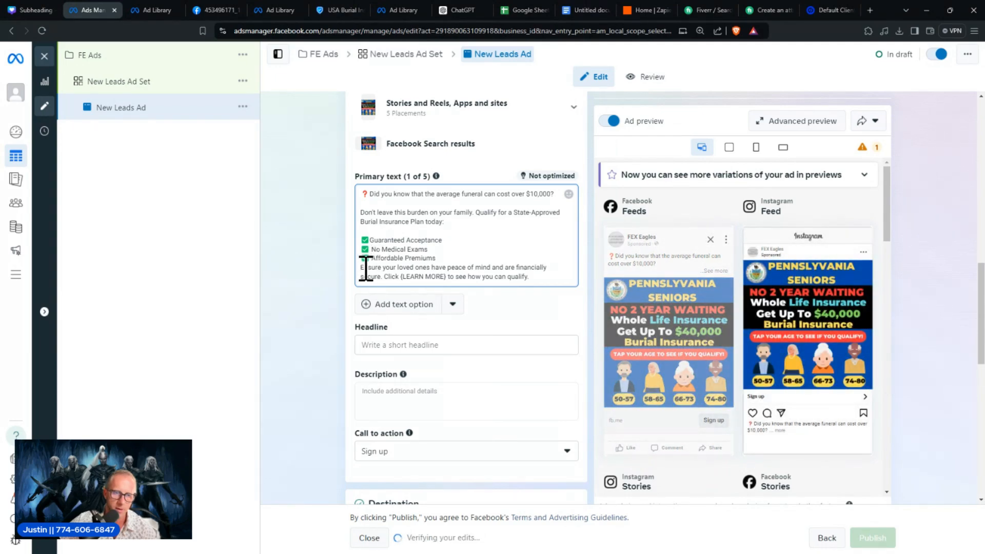
key(Return)
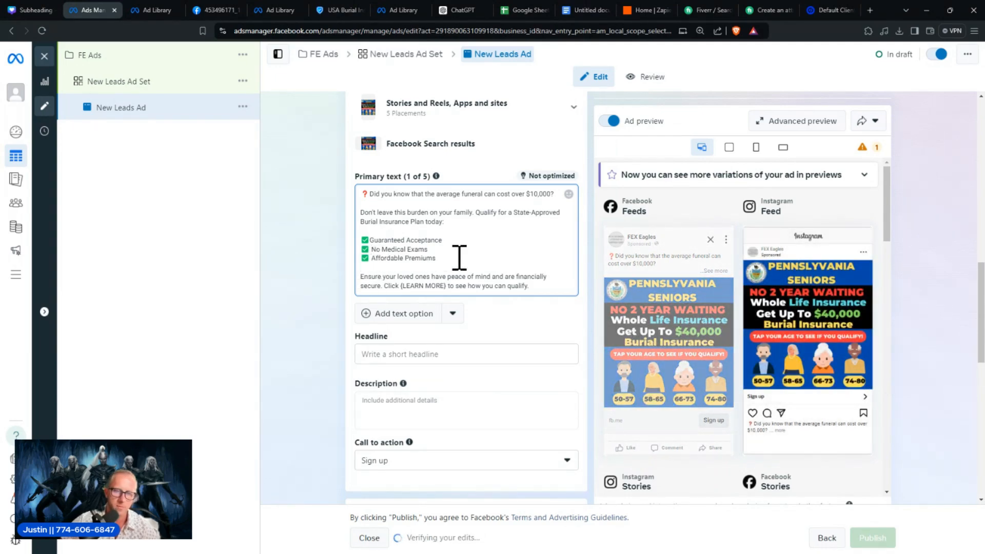
click(384, 286)
key(Return)
key(Return)
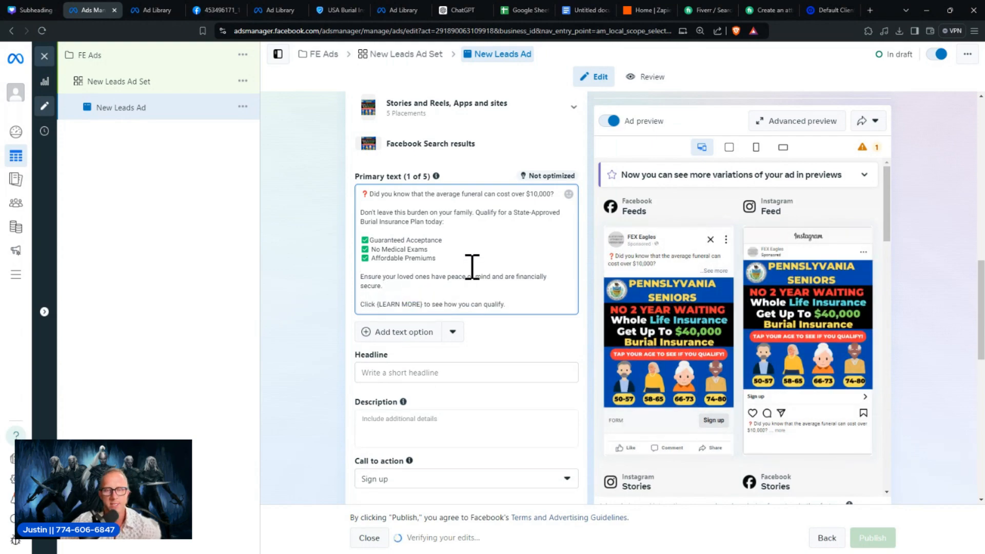
- Remove the blank line after the opening question in the primary text and check how the copy appears in the feed preview
scroll(470, 266, down, 1)
click(515, 281)
scroll(462, 228, up, 2)
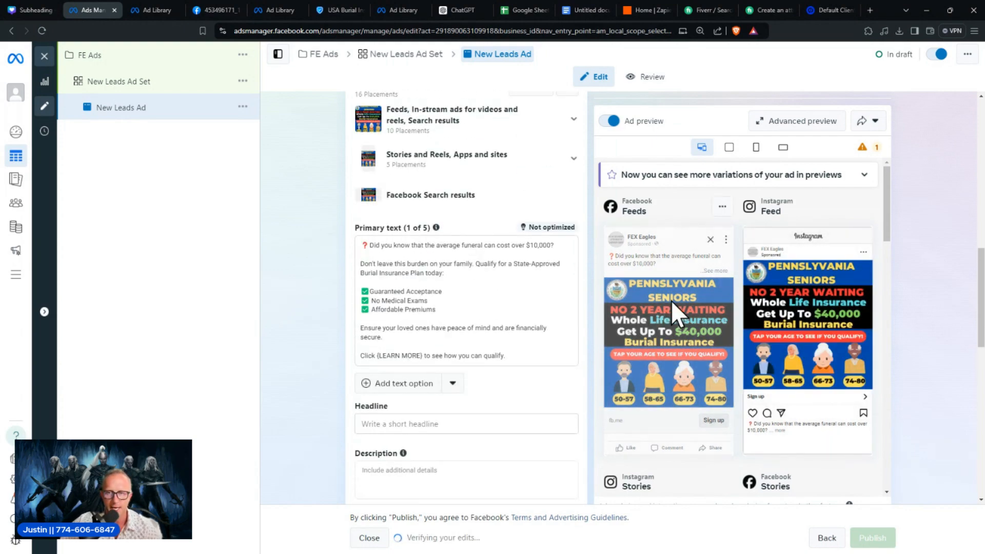
scroll(667, 308, down, 1)
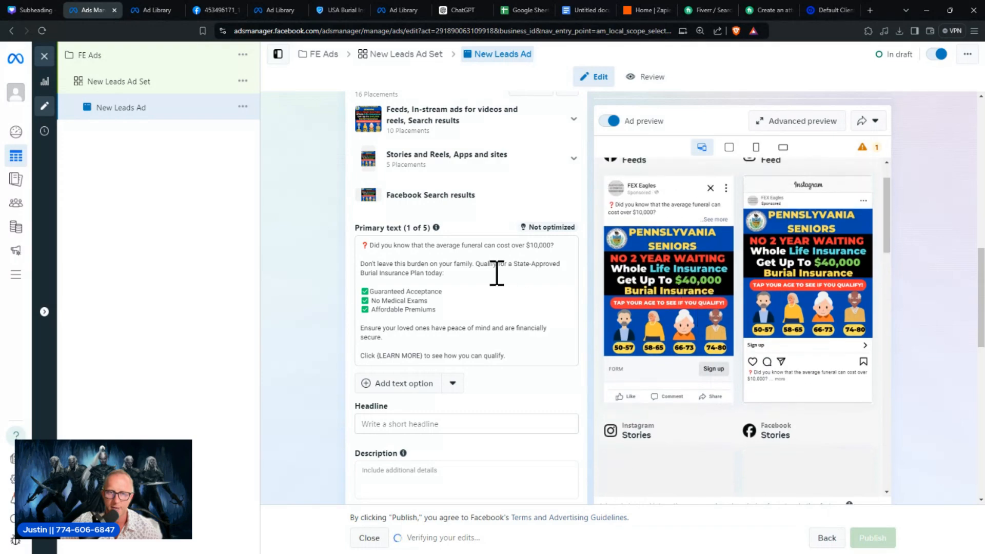
click(366, 265)
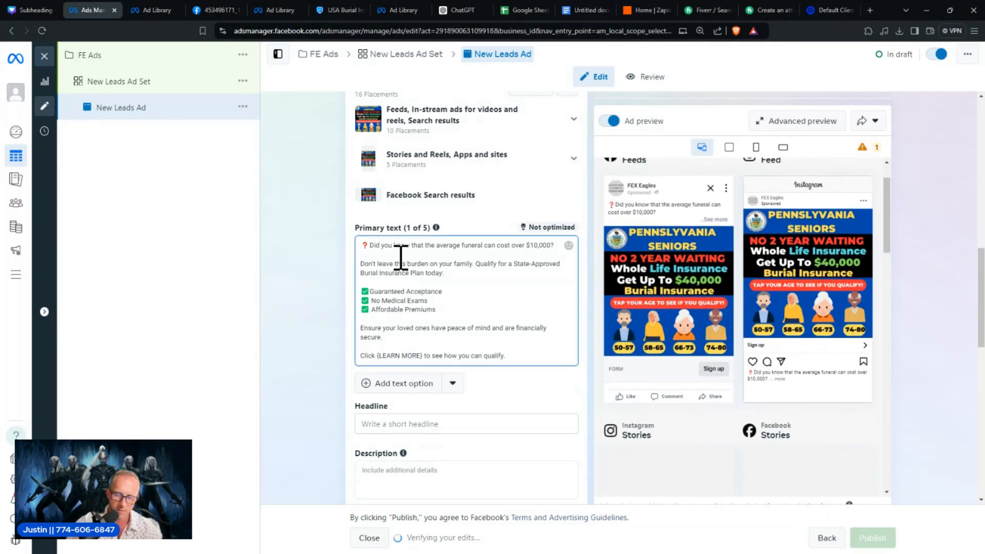
key(BackSpace)
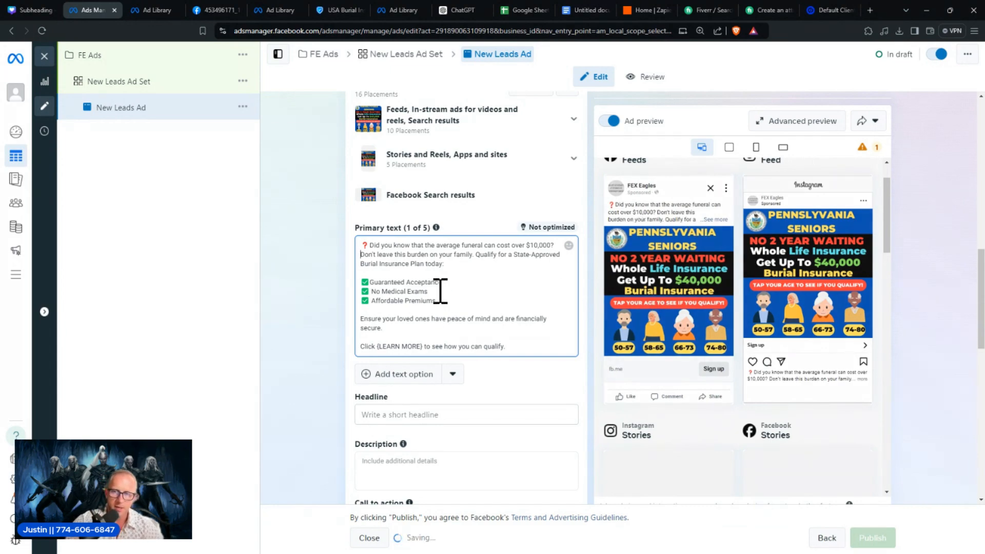
key(Return)
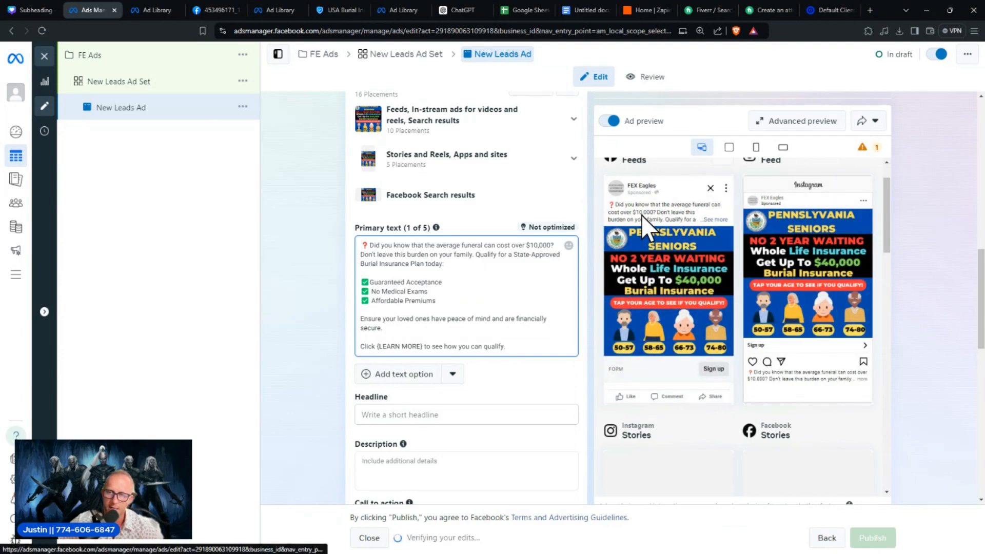
scroll(672, 236, up, 1)
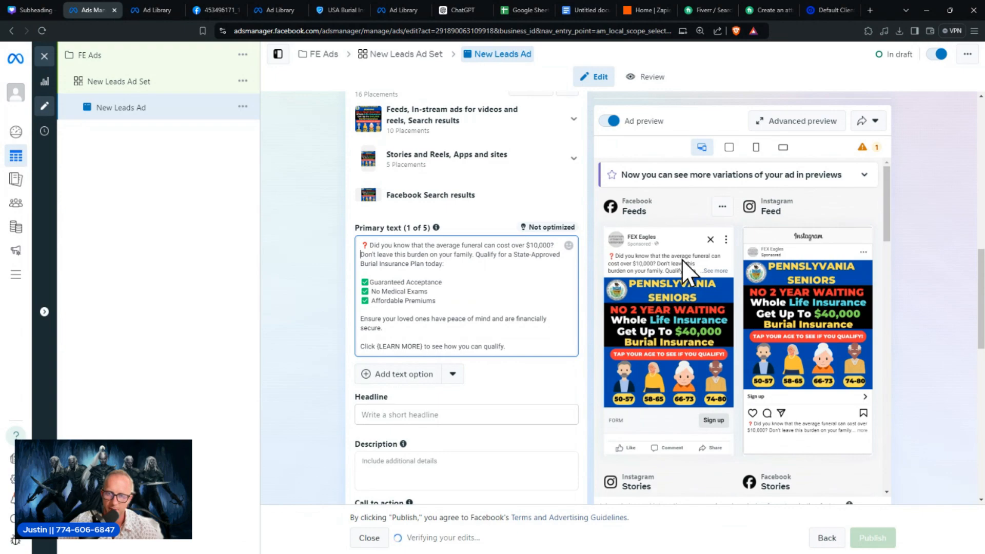
scroll(523, 316, down, 2)
- Review the headlines of competing final expense ads in Ad Library and set the ad's headline to "From $10/mo Only!"
click(419, 313)
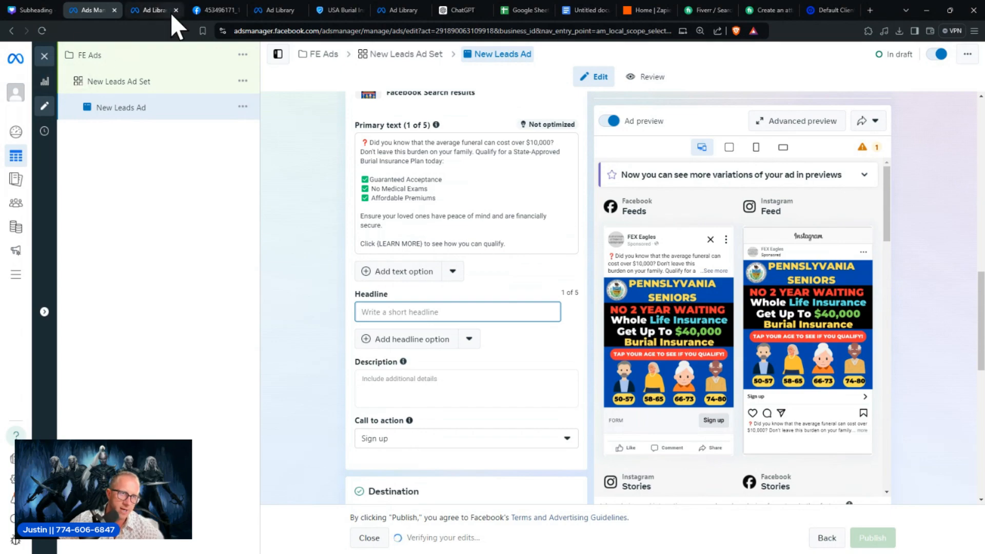
click(280, 10)
scroll(359, 370, up, 1)
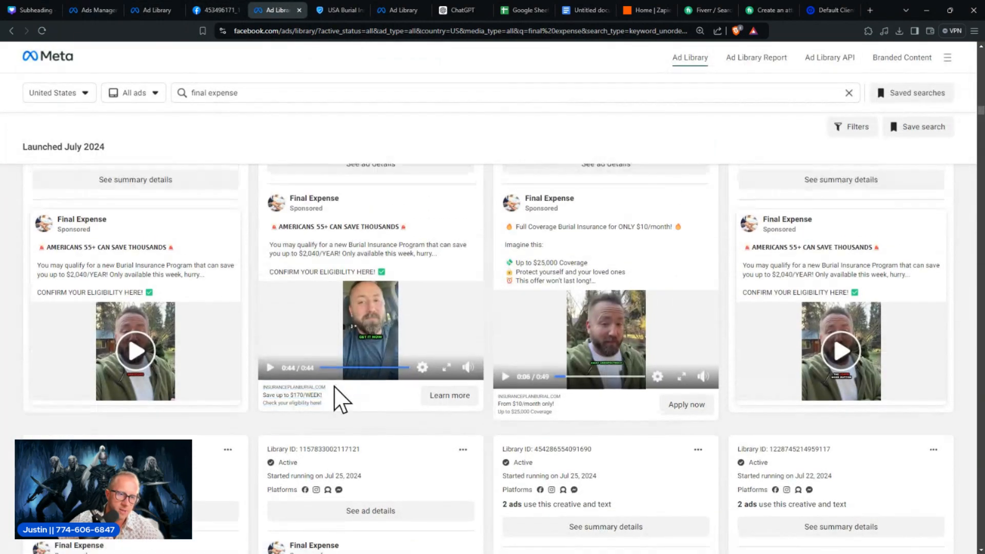
scroll(547, 426, down, 3)
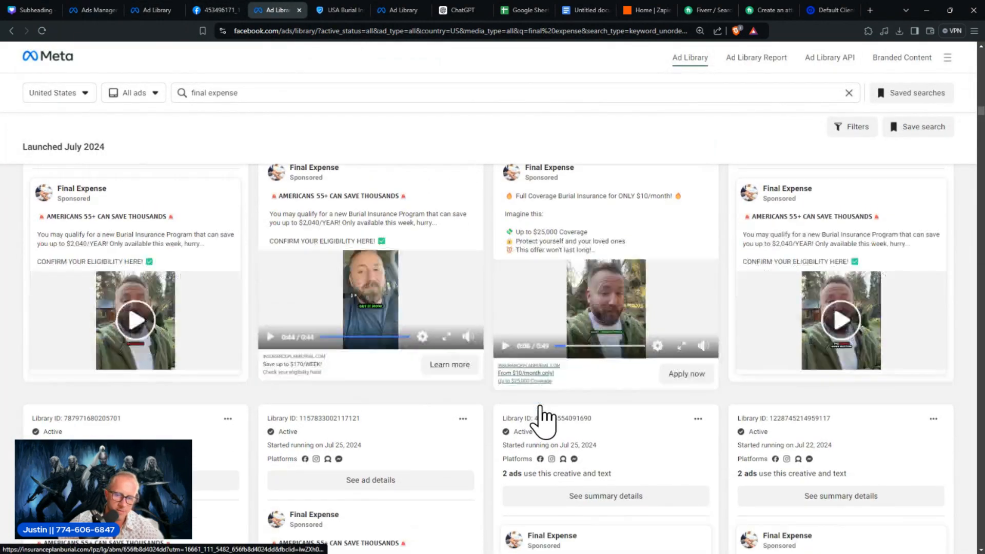
click(103, 10)
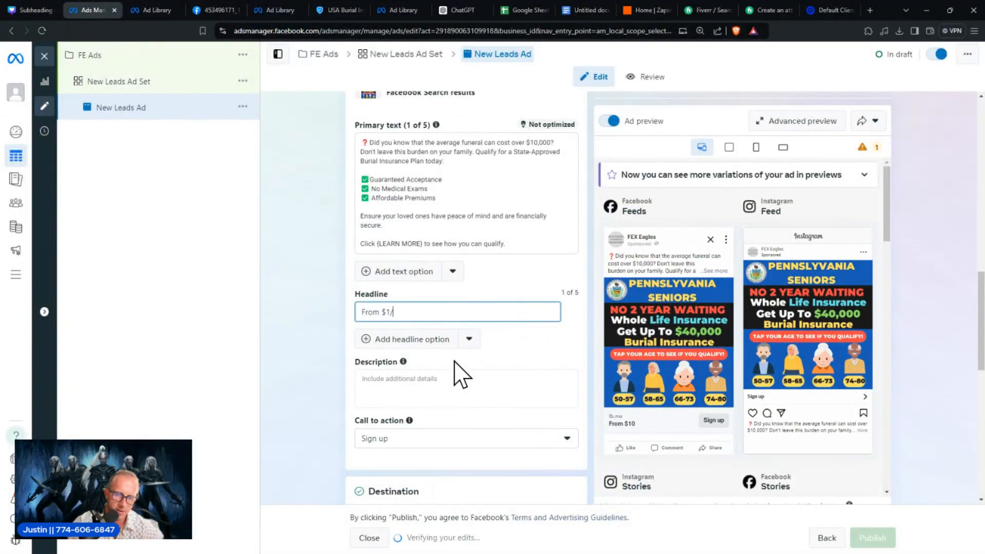
text(/mo Only!)
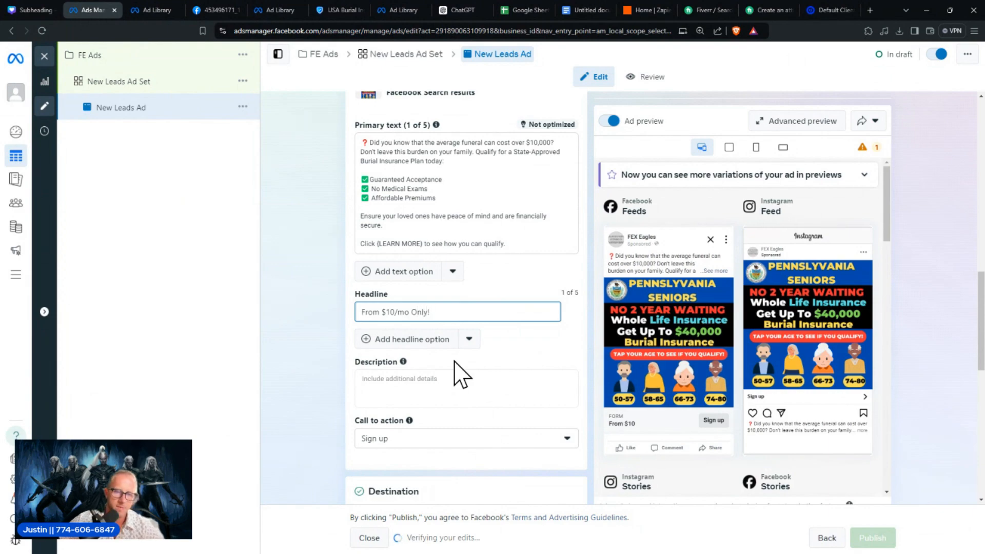
- Set the ad's call to action to Learn more, checking that it matches the LEARN MORE wording in the primary text
scroll(468, 342, up, 4)
scroll(493, 309, down, 5)
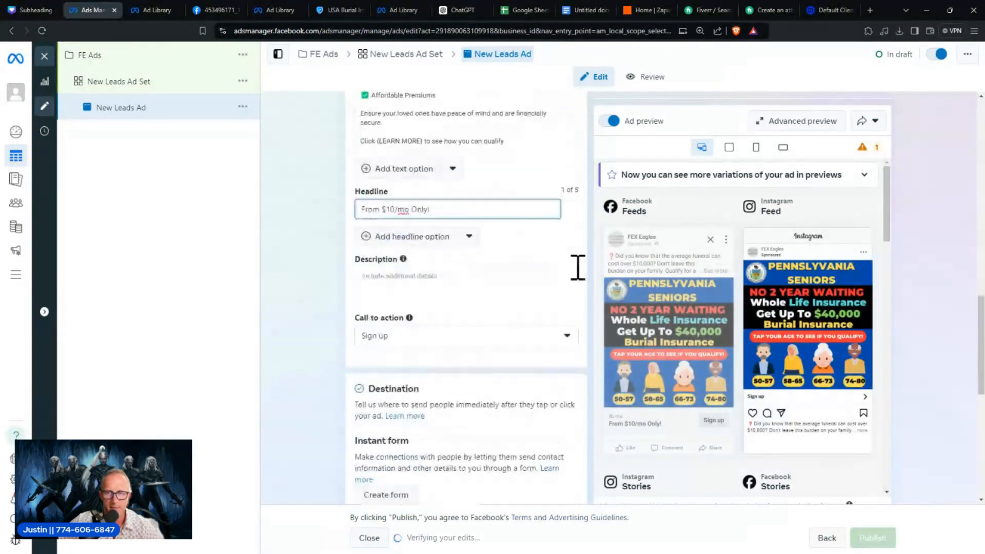
scroll(661, 279, down, 2)
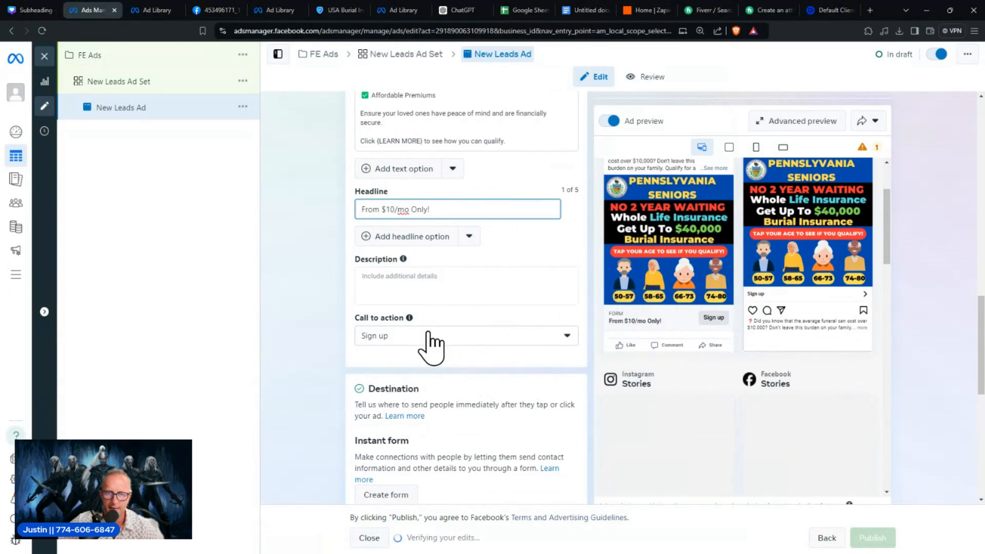
click(414, 337)
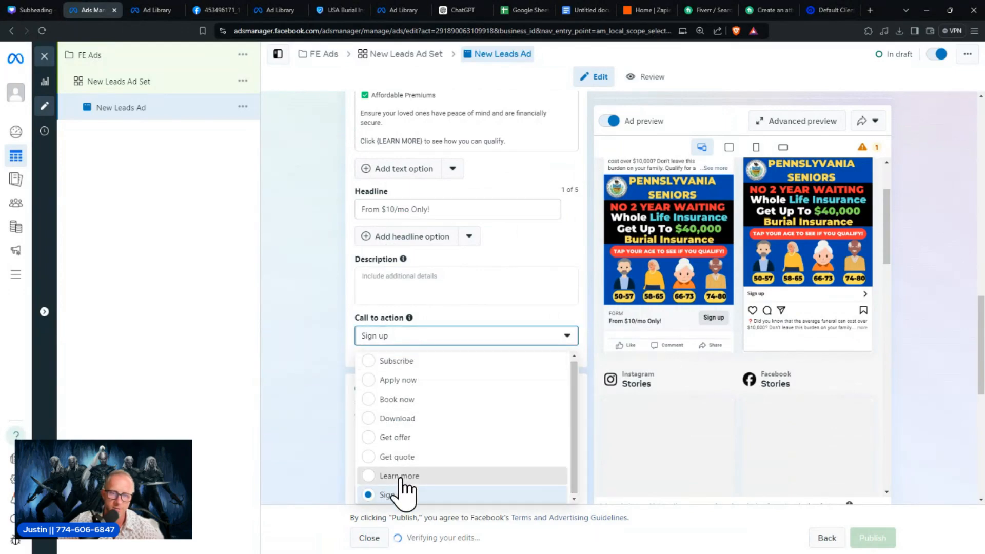
click(401, 476)
scroll(411, 287, up, 2)
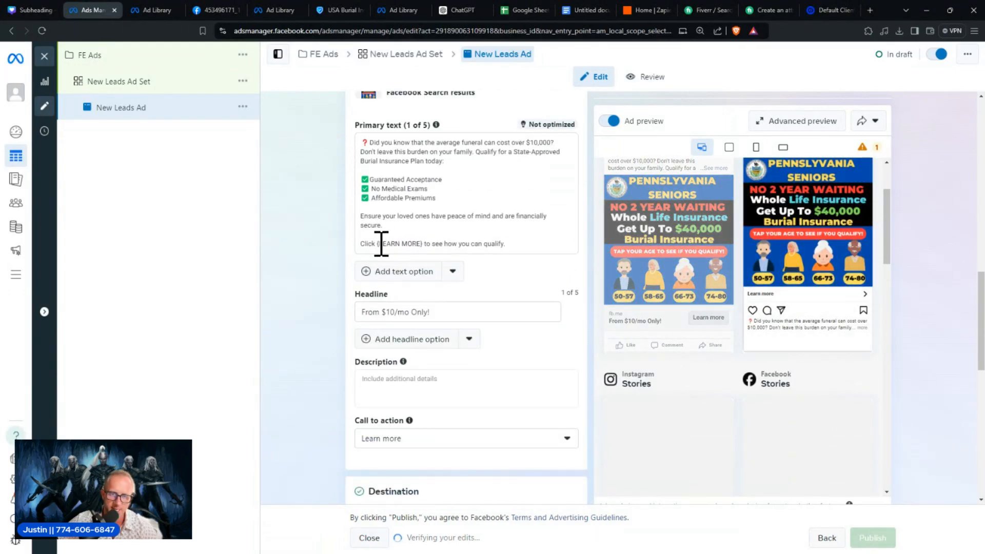
drag(378, 245, 418, 245)
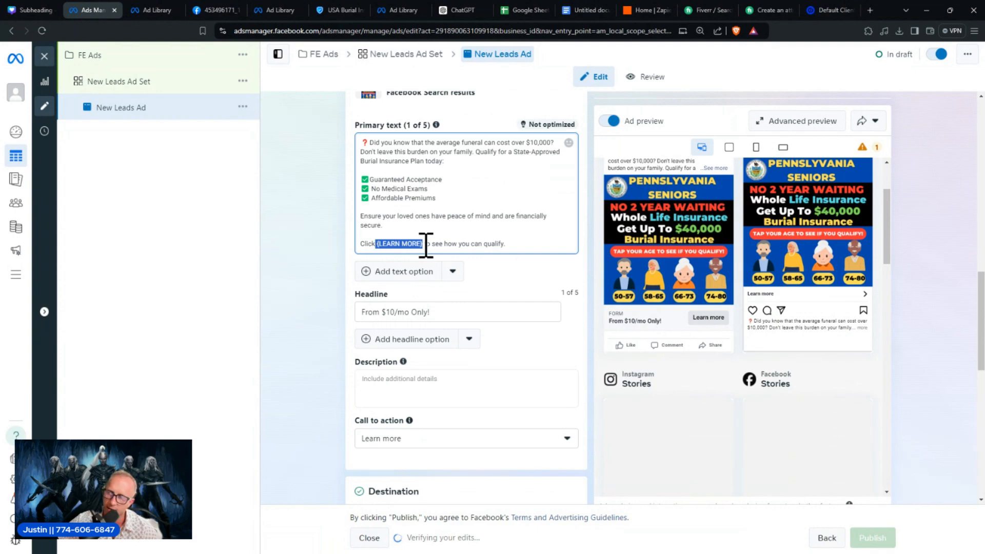
click(423, 244)
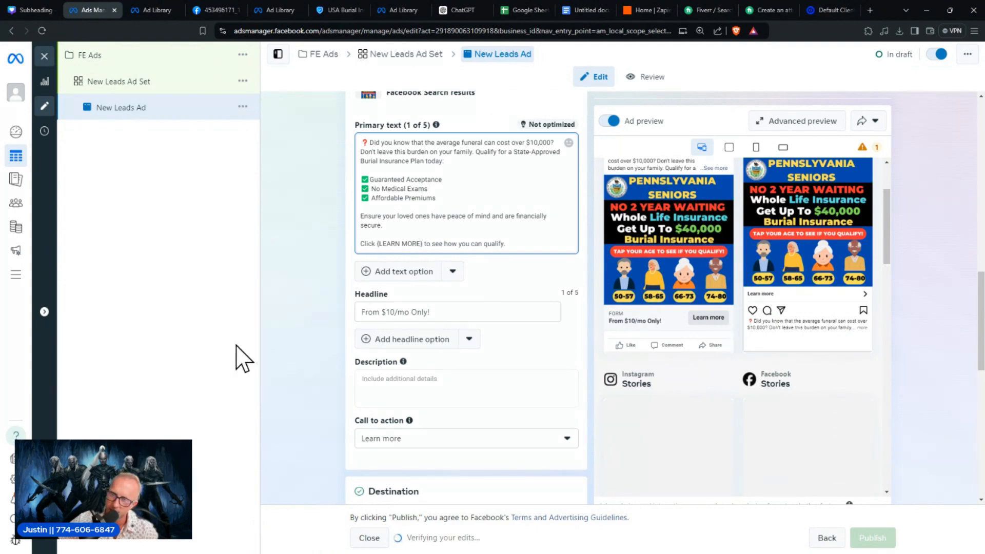
- Duplicate the FE Lead form in the ad's Destination section and expand the copy's Questions section
scroll(504, 347, down, 6)
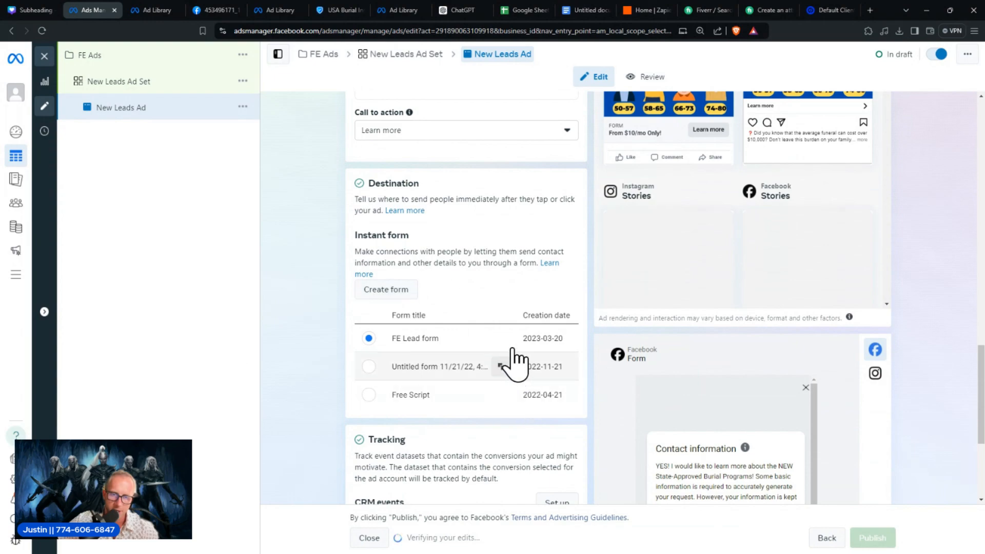
click(501, 338)
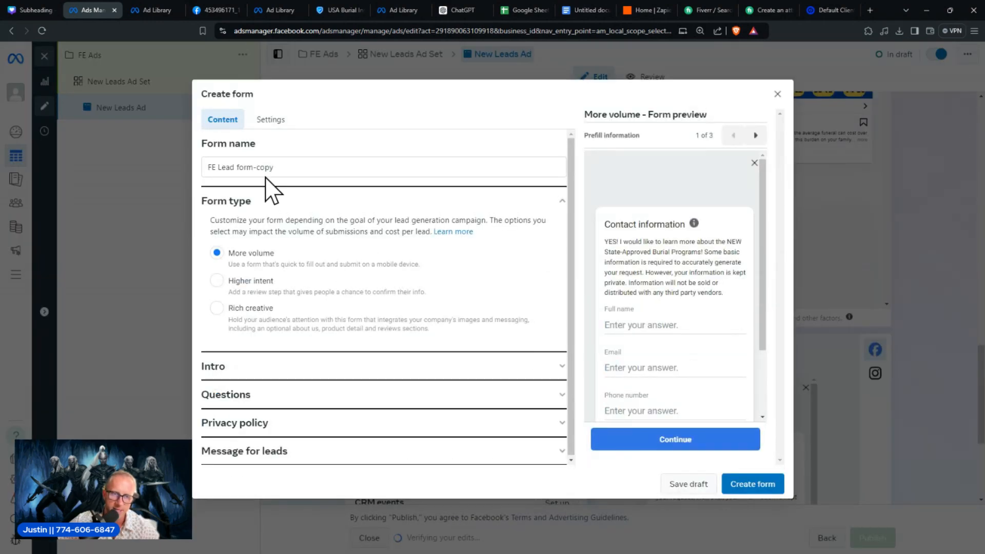
click(351, 370)
scroll(360, 345, down, 1)
click(279, 398)
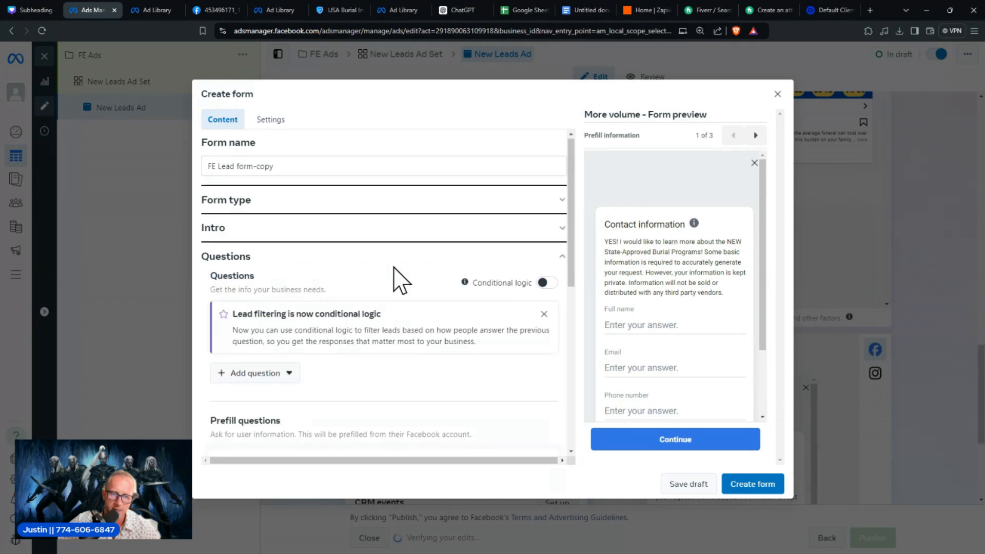
- Examine the form copy's prefill description, requested contact fields and preview, and the further information categories that could be added
scroll(655, 266, down, 2)
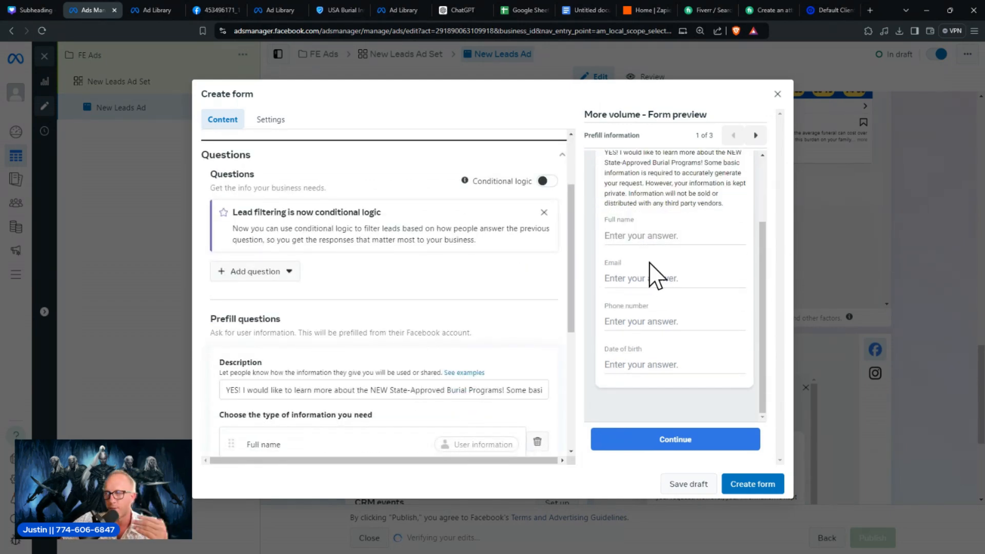
scroll(687, 295, up, 1)
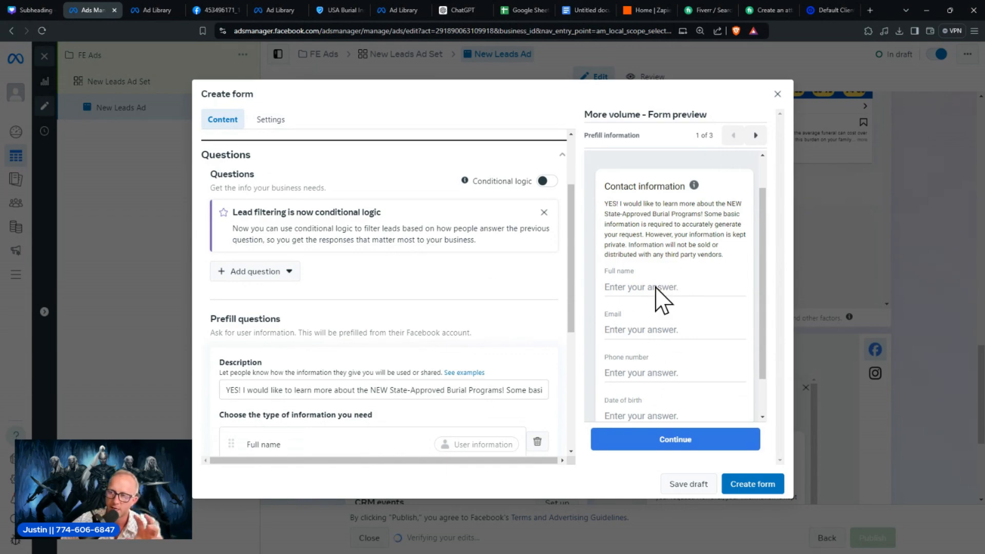
scroll(658, 287, down, 1)
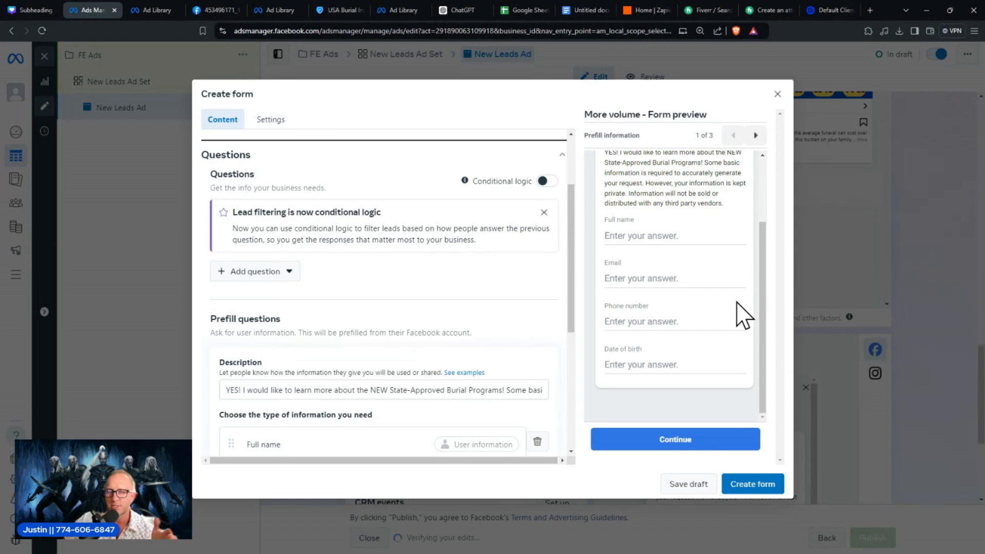
scroll(492, 311, down, 3)
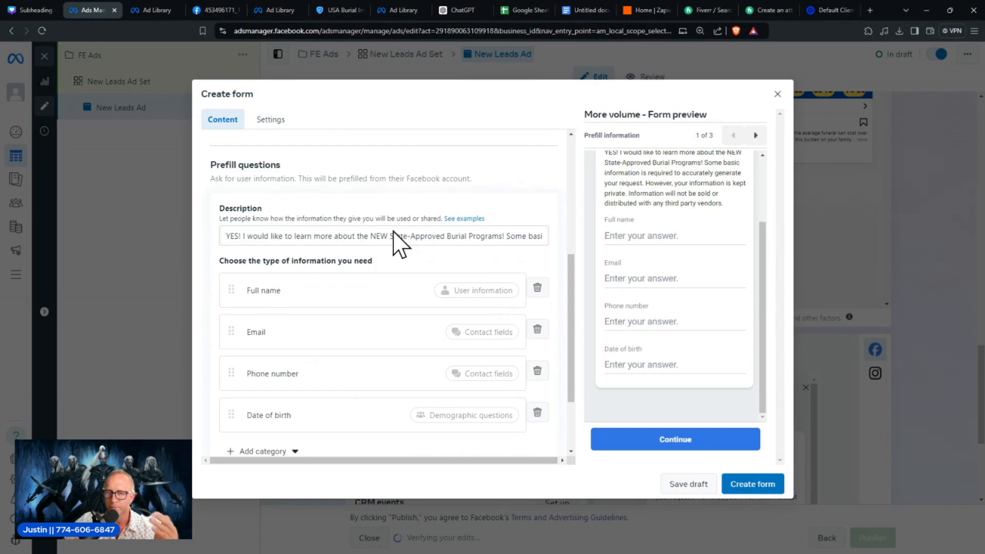
scroll(675, 297, up, 2)
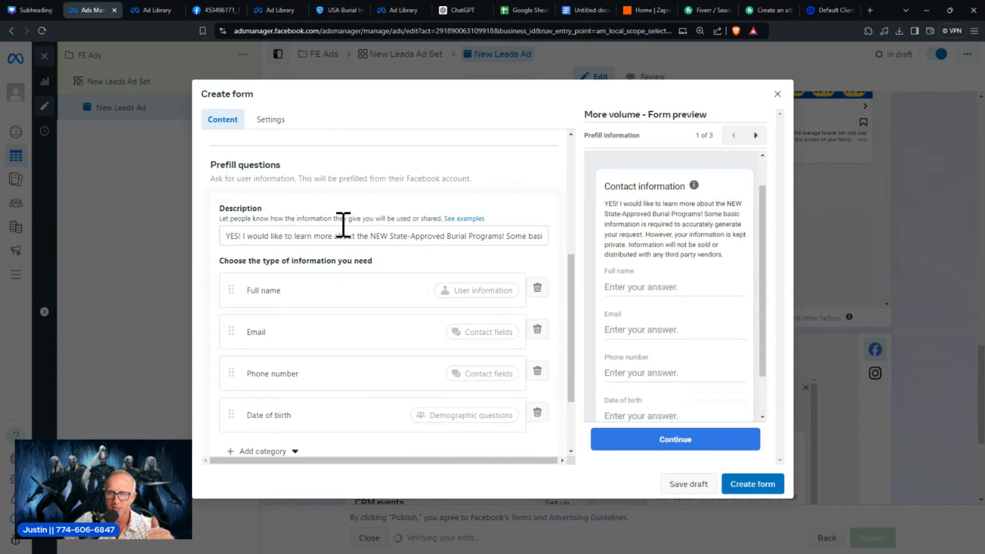
scroll(480, 271, down, 2)
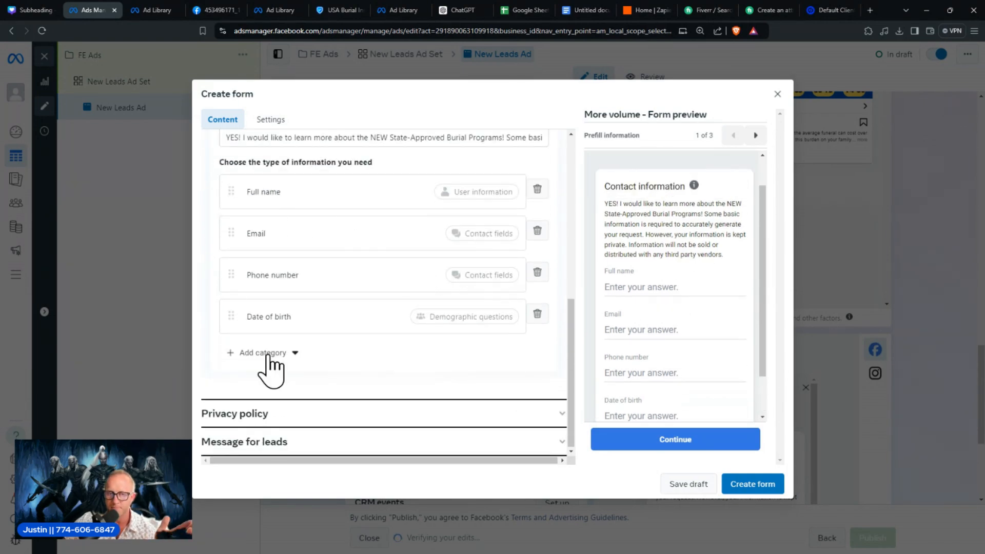
click(271, 357)
mouse_move(308, 378)
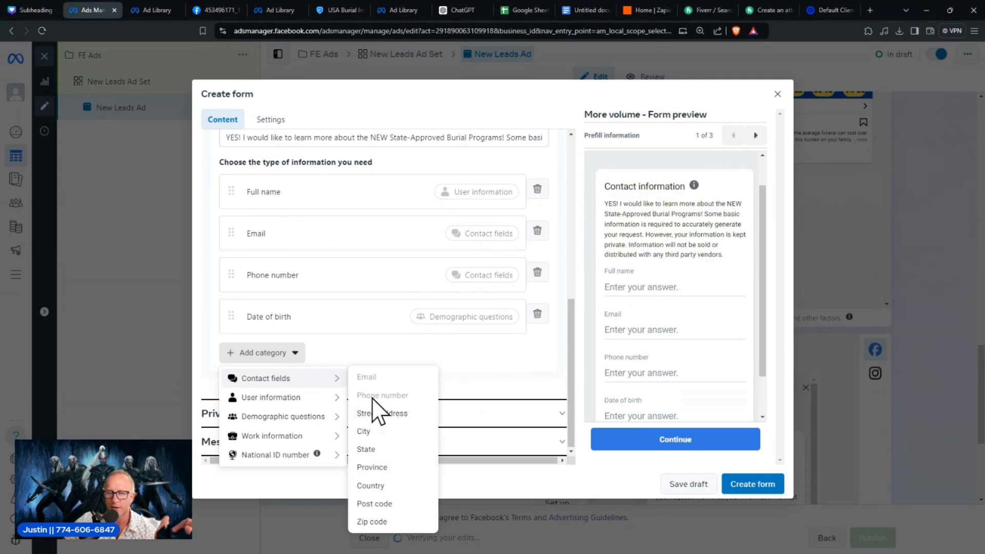
mouse_move(307, 397)
mouse_move(300, 418)
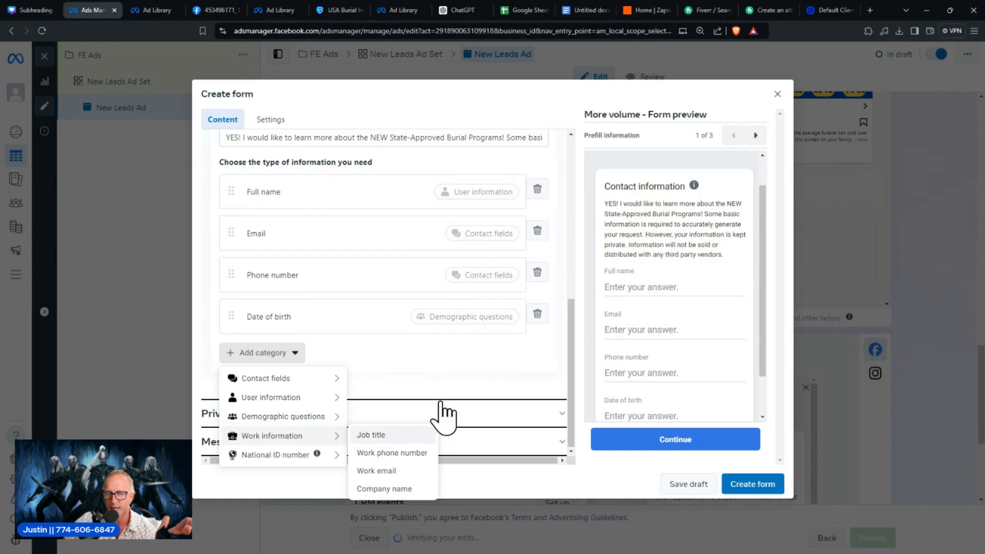
- Open the document linked as the form's privacy policy to view the template, and return to the form
click(486, 424)
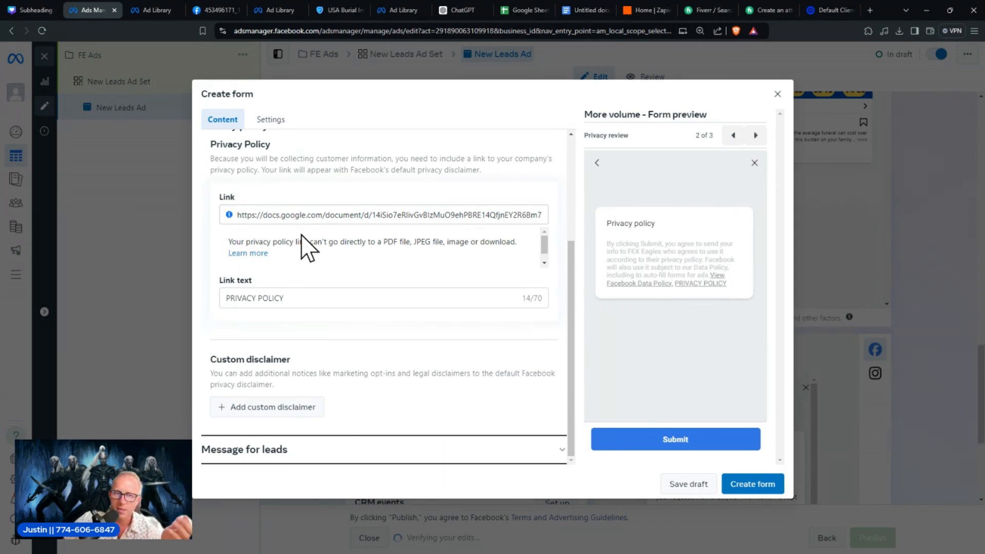
click(293, 218)
key(ctrl+a)
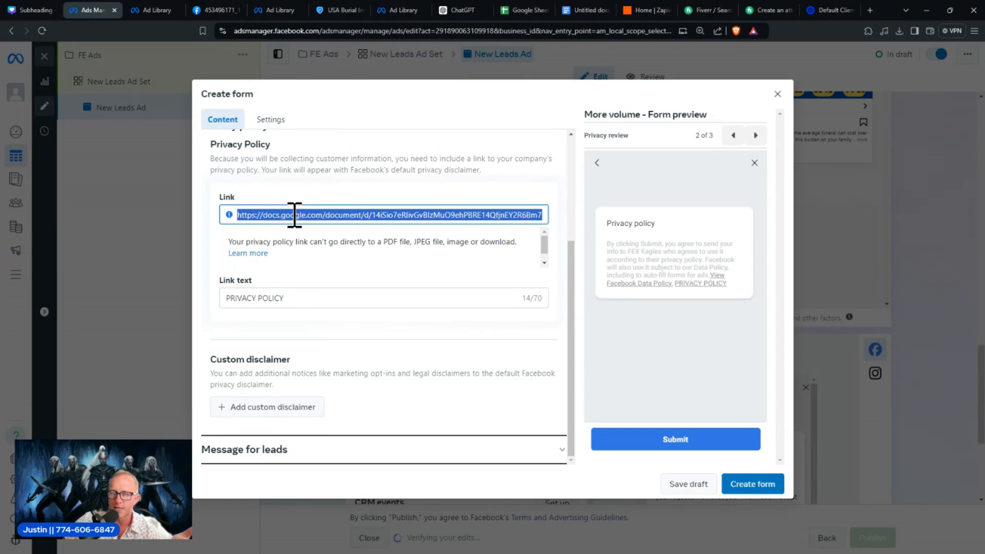
right_click(292, 215)
click(356, 340)
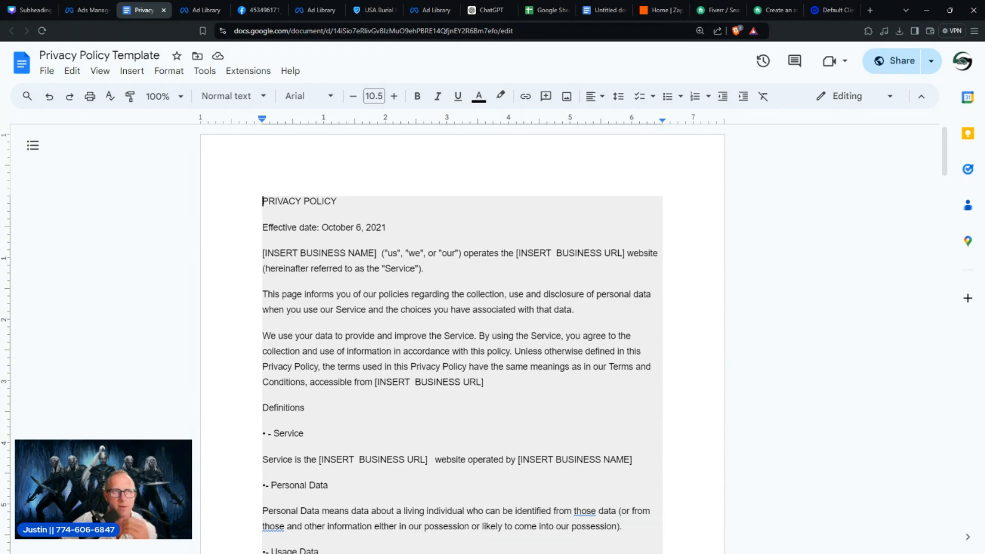
click(78, 10)
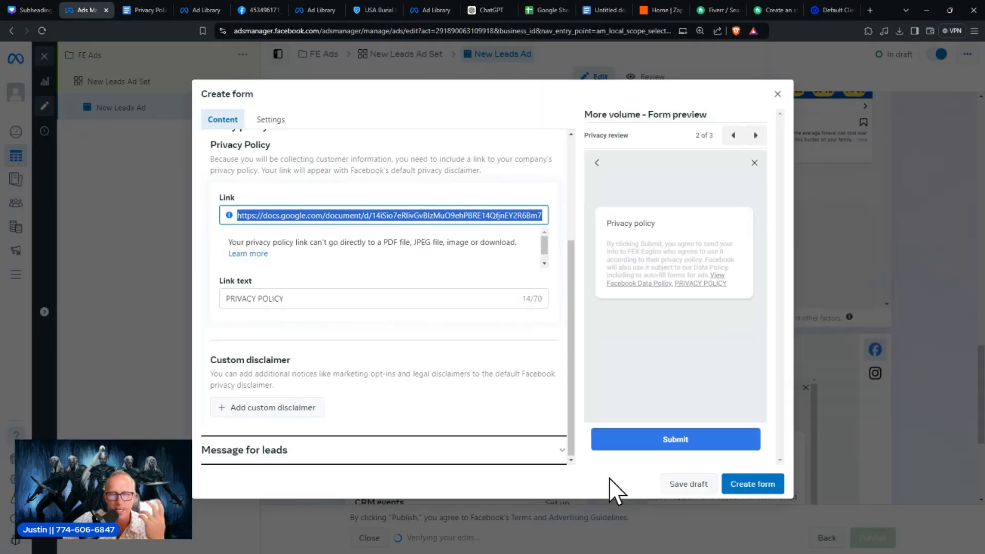
- Review the form's message for leads and its call-business phone number, save the draft and create the form
click(564, 451)
scroll(330, 301, down, 3)
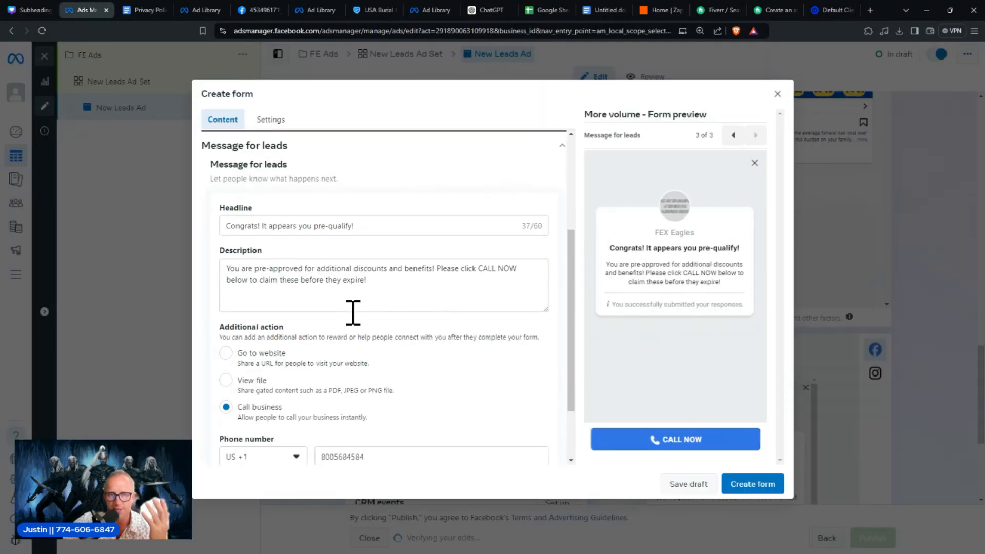
scroll(362, 329, down, 1)
click(349, 374)
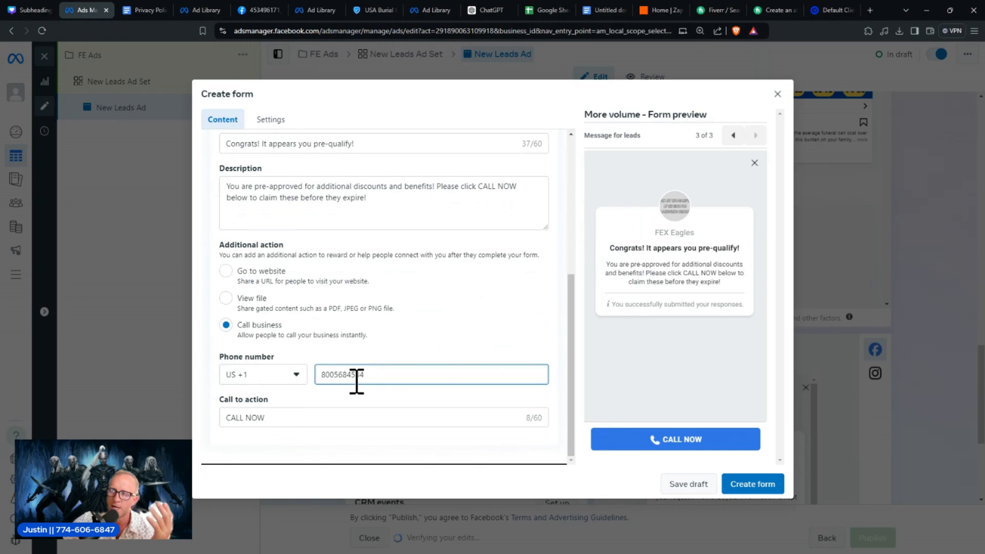
click(683, 487)
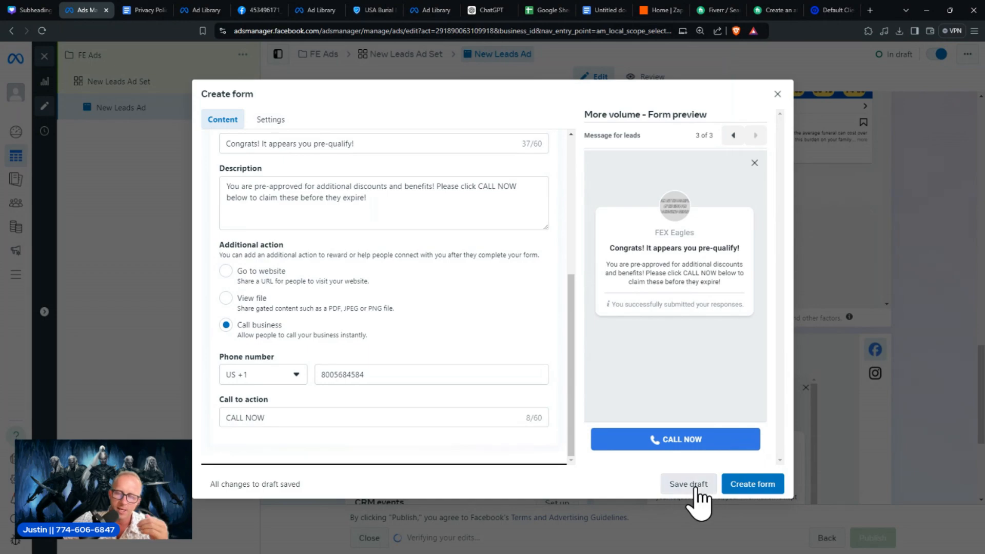
click(737, 486)
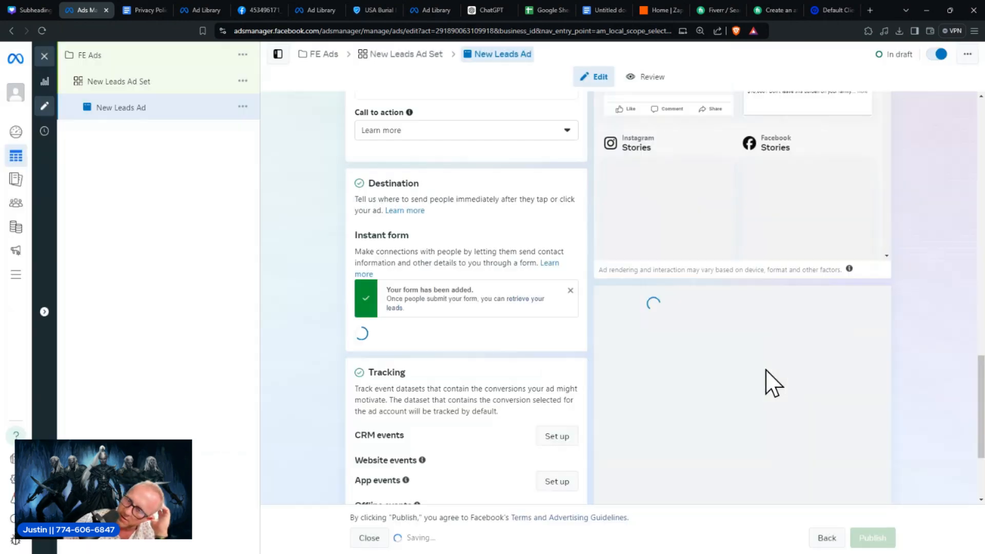
- Check the ad's form selection, primary text, headline and placement previews
scroll(506, 398, down, 3)
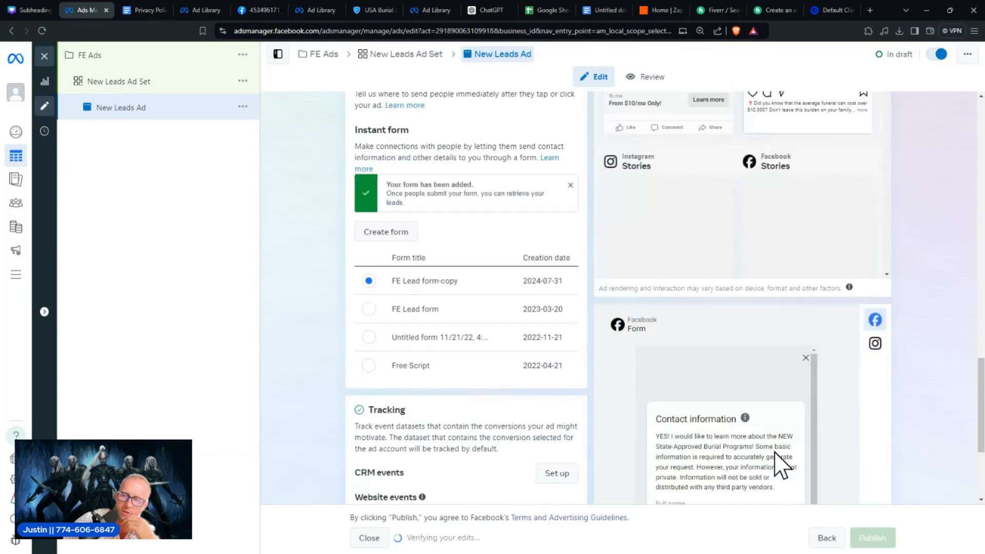
scroll(479, 408, up, 10)
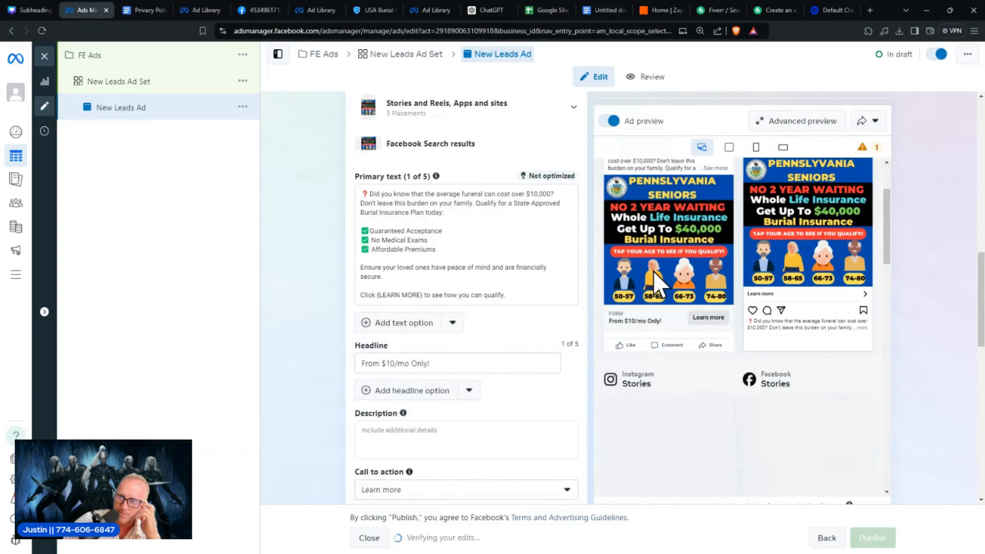
scroll(655, 270, up, 3)
scroll(660, 281, down, 5)
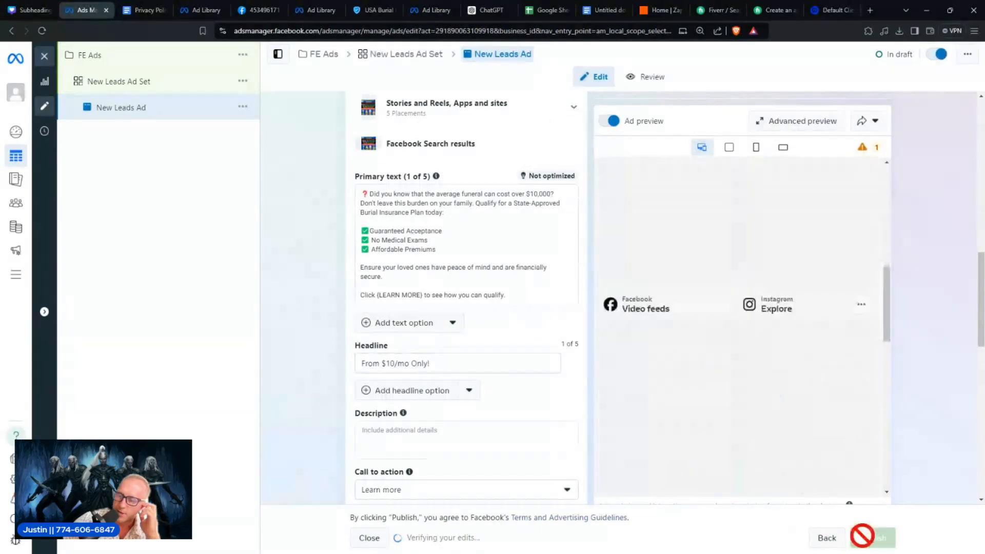
scroll(786, 266, down, 5)
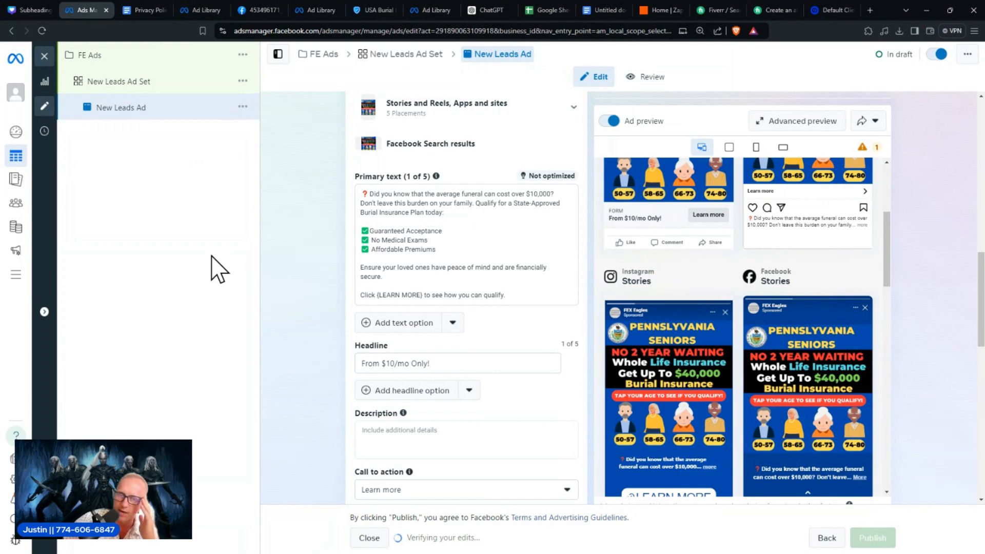
- Look through the complete list of Meta business tools, and switch to the Zapier home page
mouse_move(18, 249)
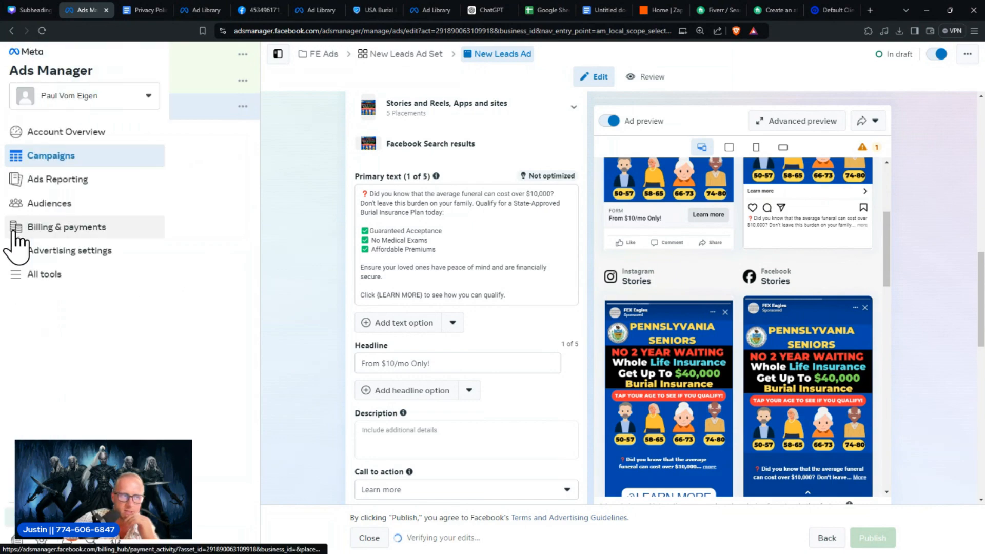
click(44, 277)
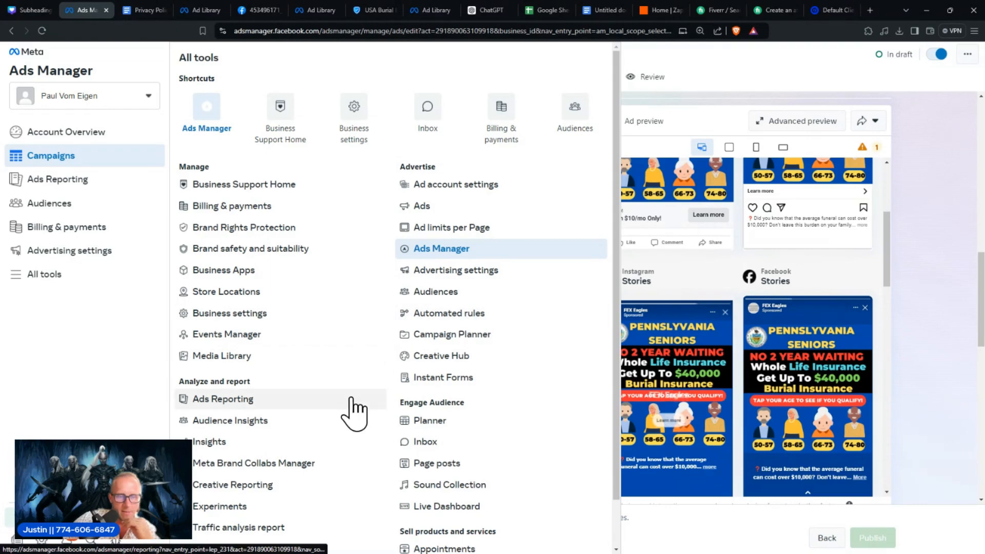
scroll(354, 408, down, 1)
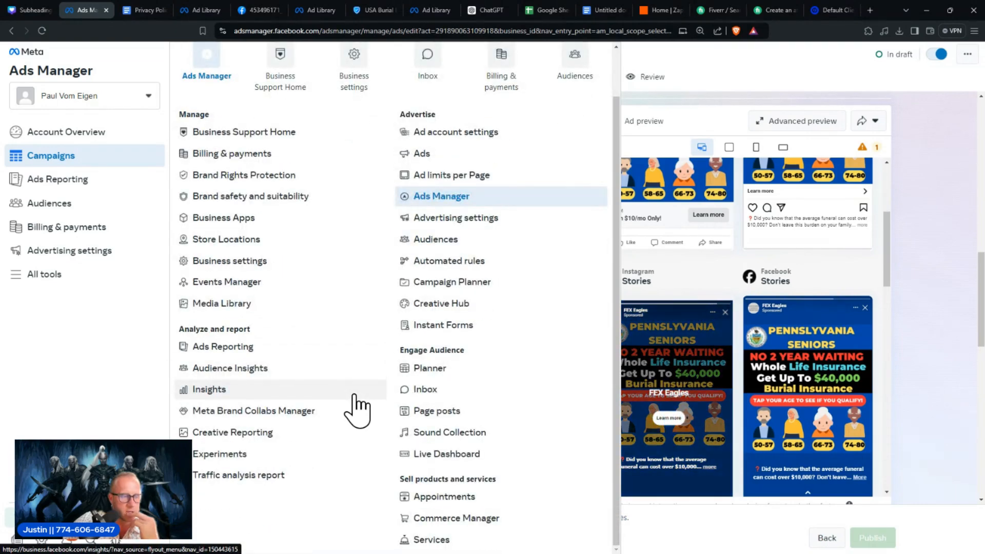
scroll(451, 352, up, 1)
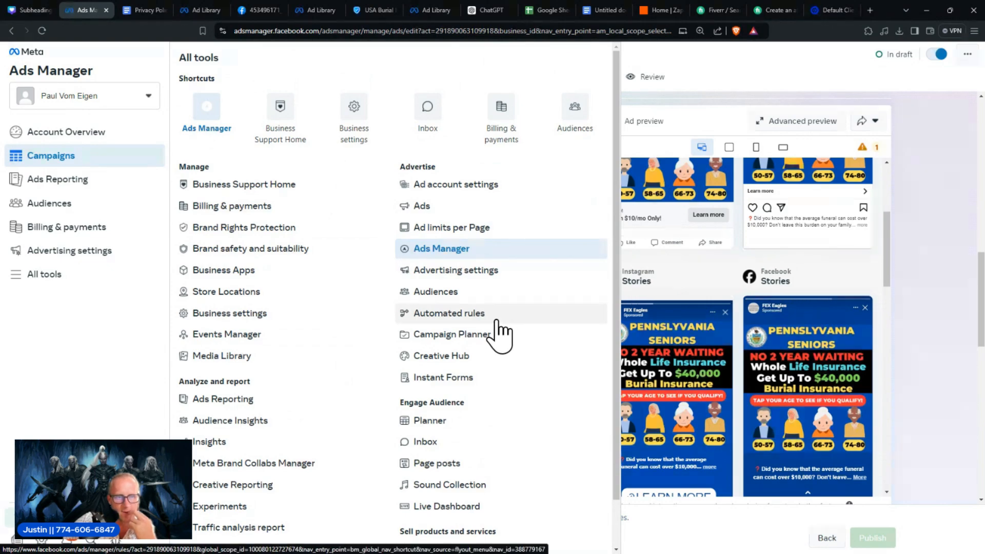
scroll(496, 325, down, 1)
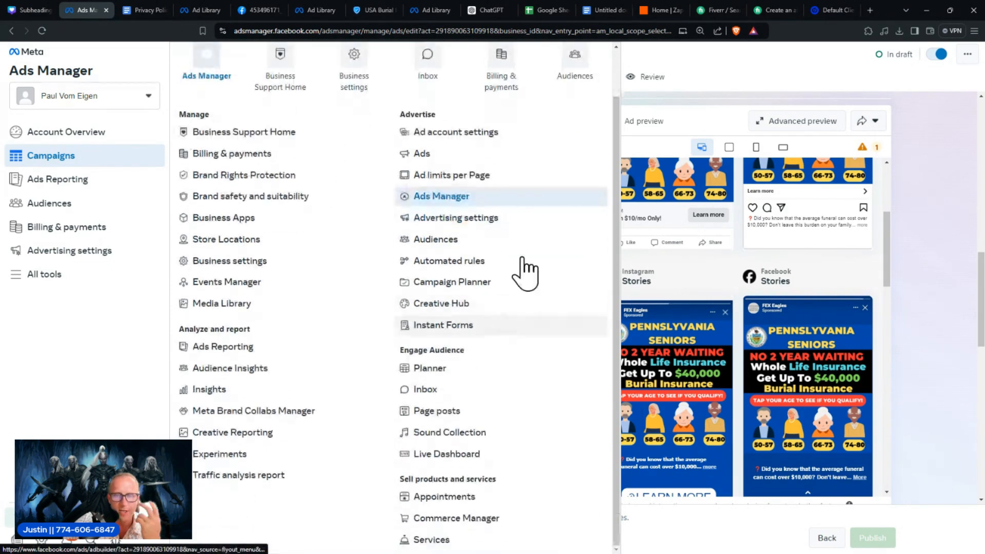
click(664, 9)
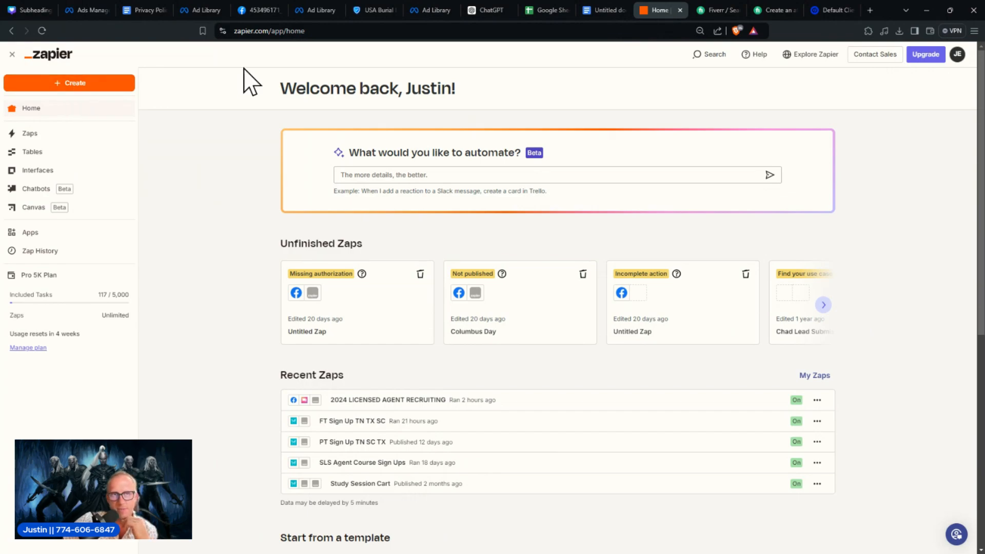
- Create a new Zap and set Facebook Lead Ads as its trigger app
click(96, 82)
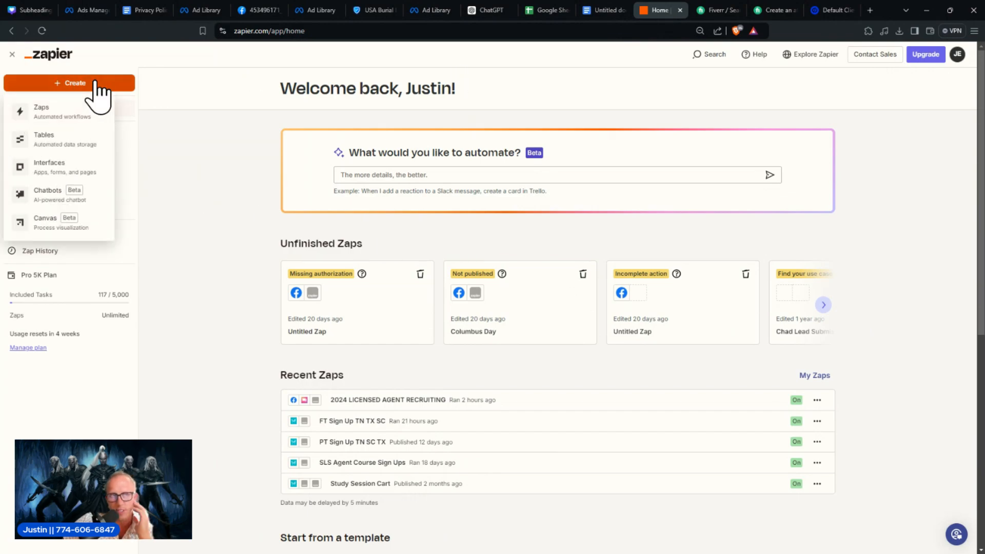
click(78, 115)
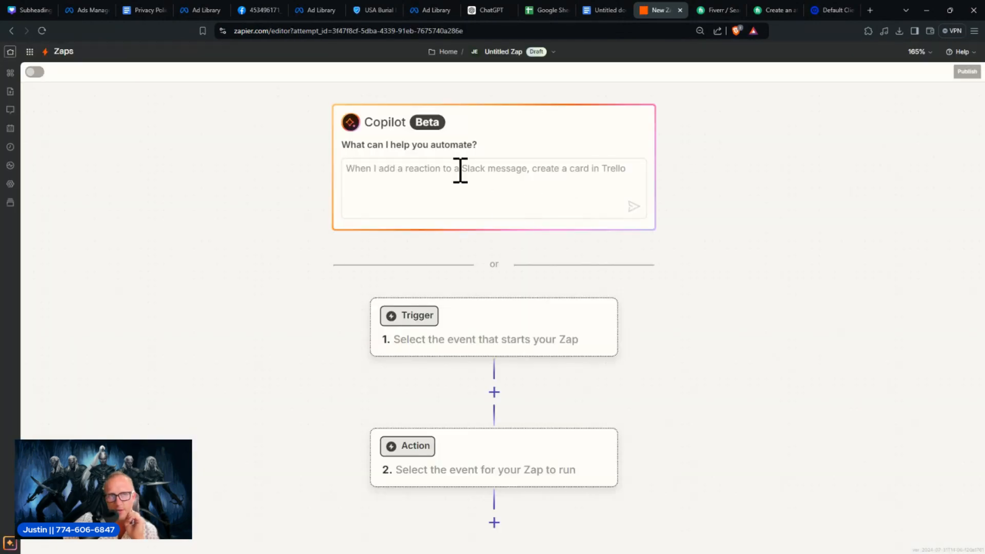
click(429, 320)
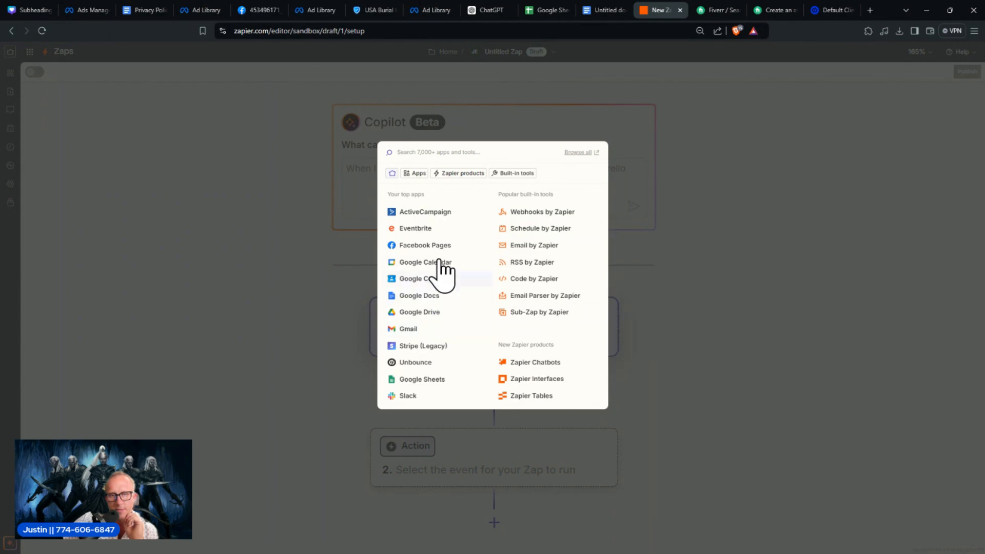
text(t)
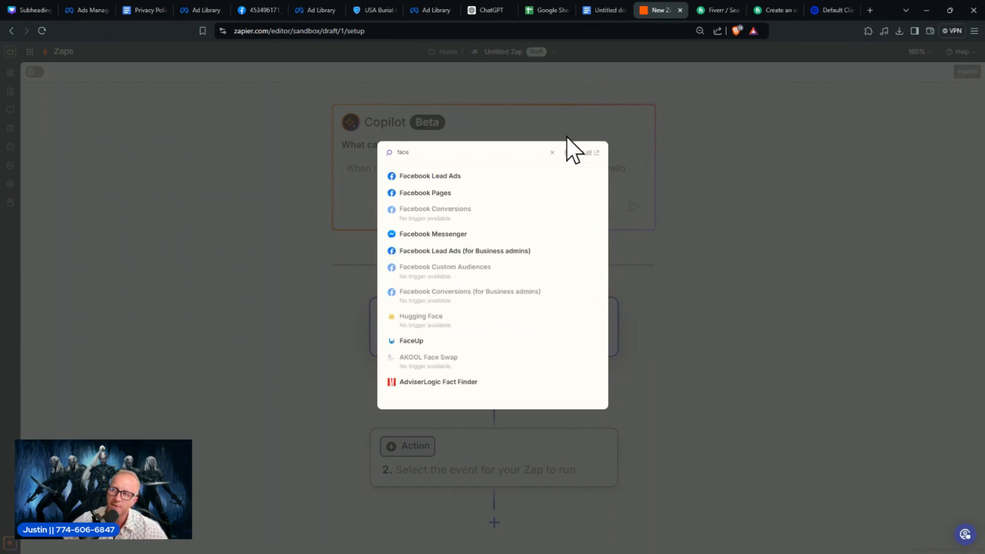
click(479, 174)
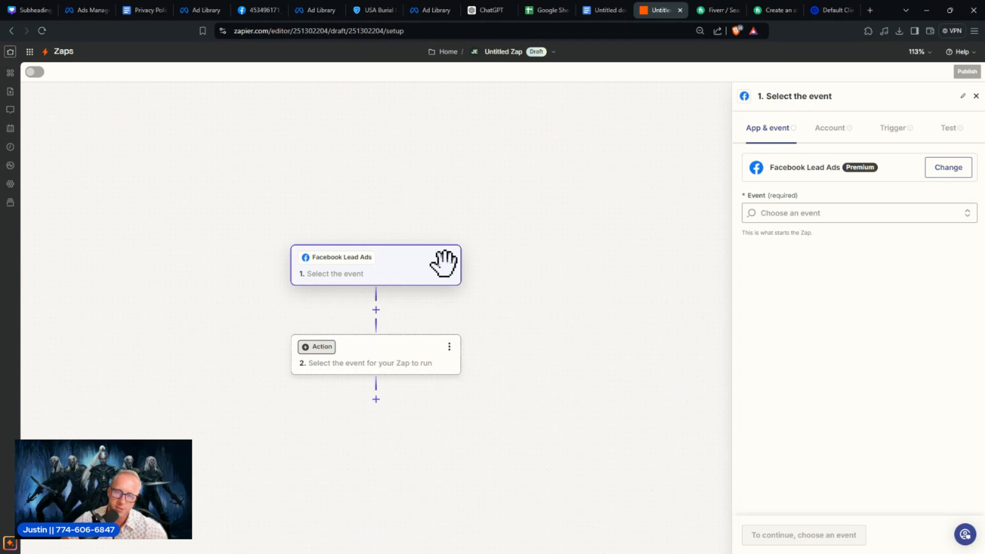
- Set the trigger event to New Lead and choose the first listed Facebook Lead Ads account
click(797, 212)
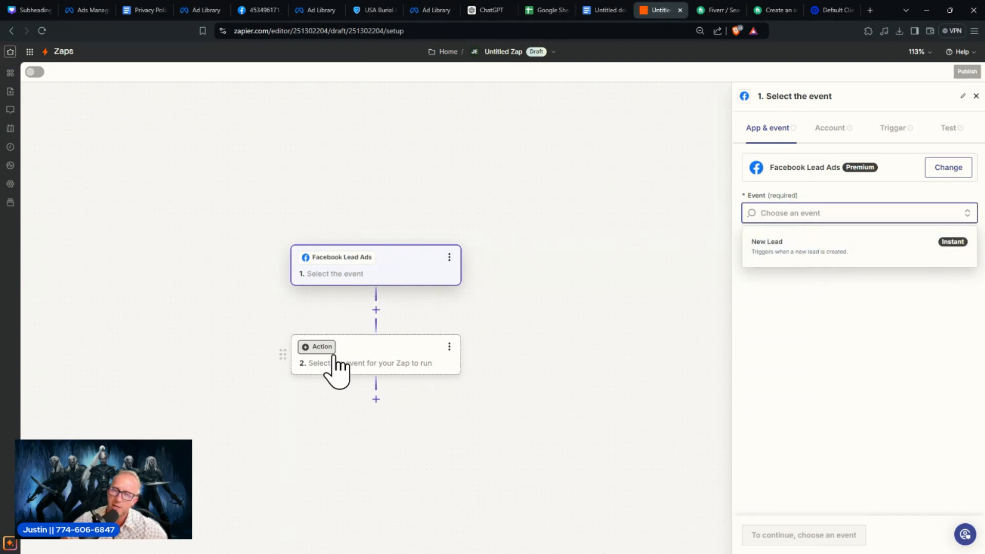
click(820, 248)
click(785, 542)
click(941, 175)
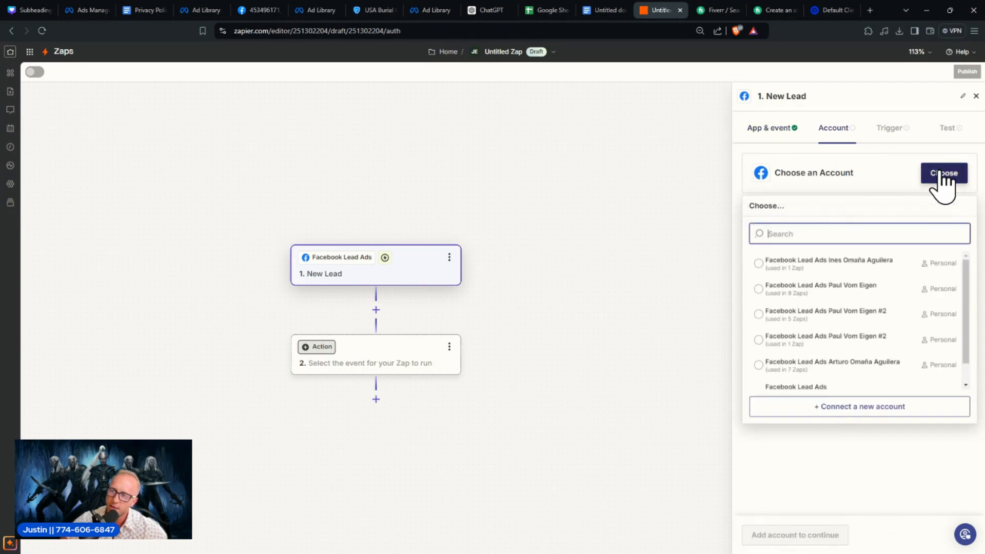
click(872, 264)
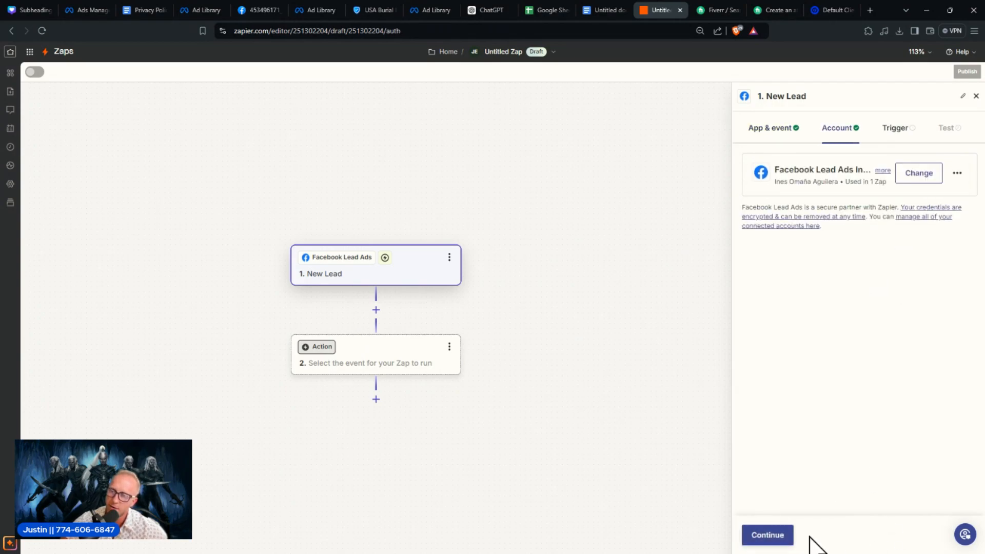
click(766, 537)
- Try SLS Telesales South as the trigger's page and look through its available forms
click(844, 201)
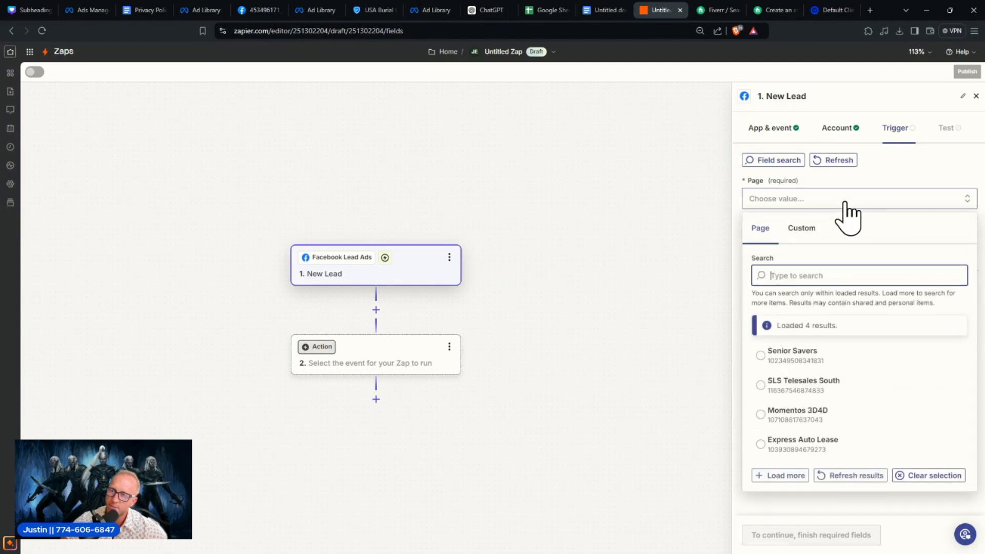
click(815, 388)
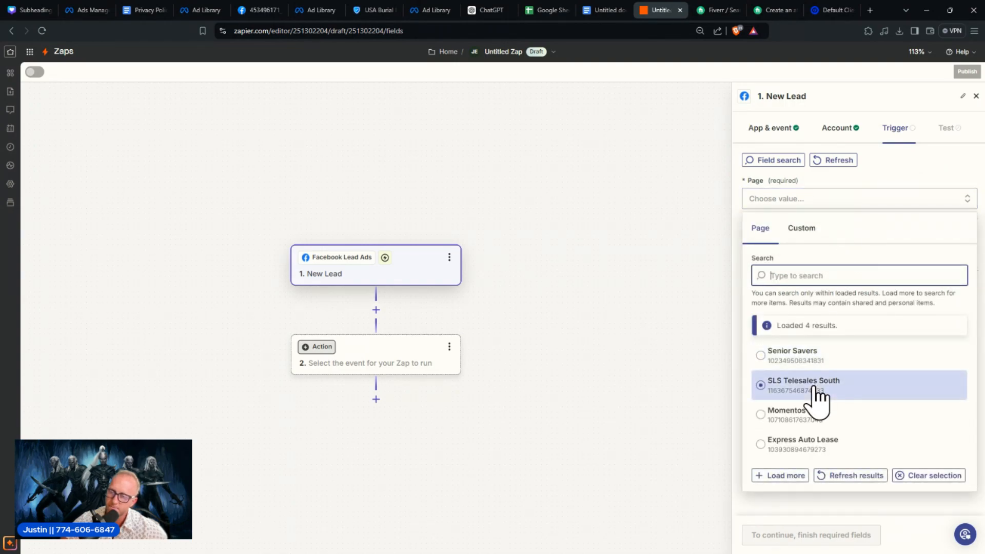
click(817, 252)
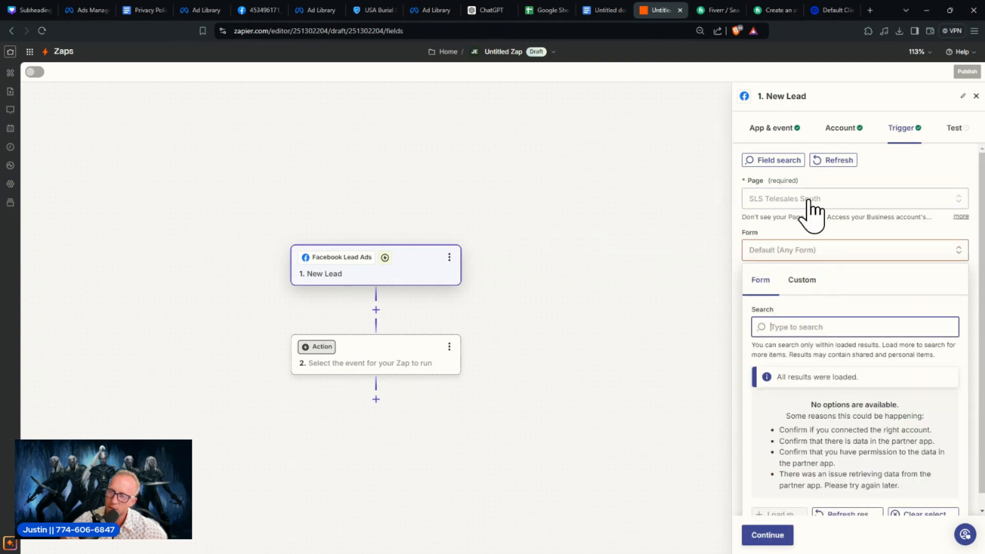
scroll(879, 359, down, 1)
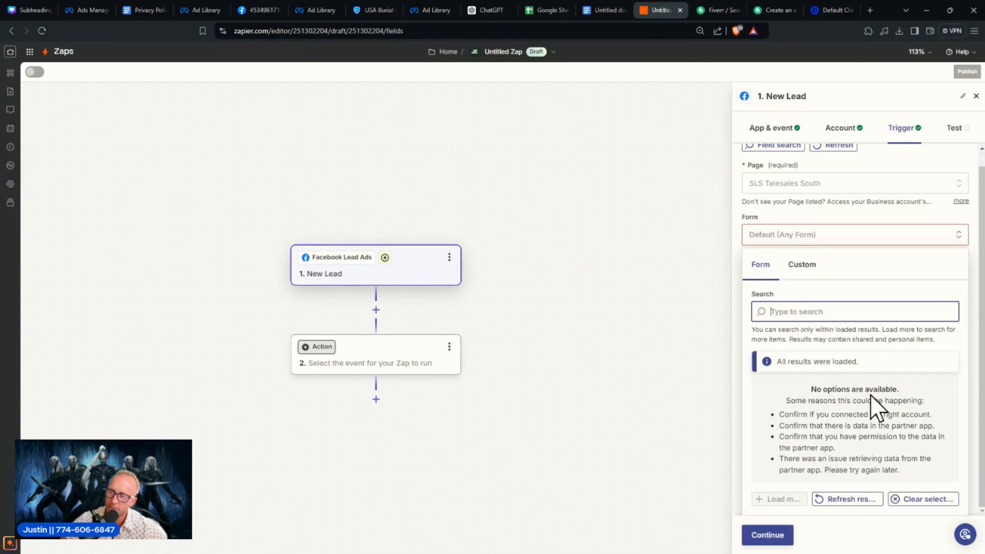
click(811, 249)
- Set the trigger's page to Momentos 3D4D and its form to Labor Day, and test the trigger
click(792, 202)
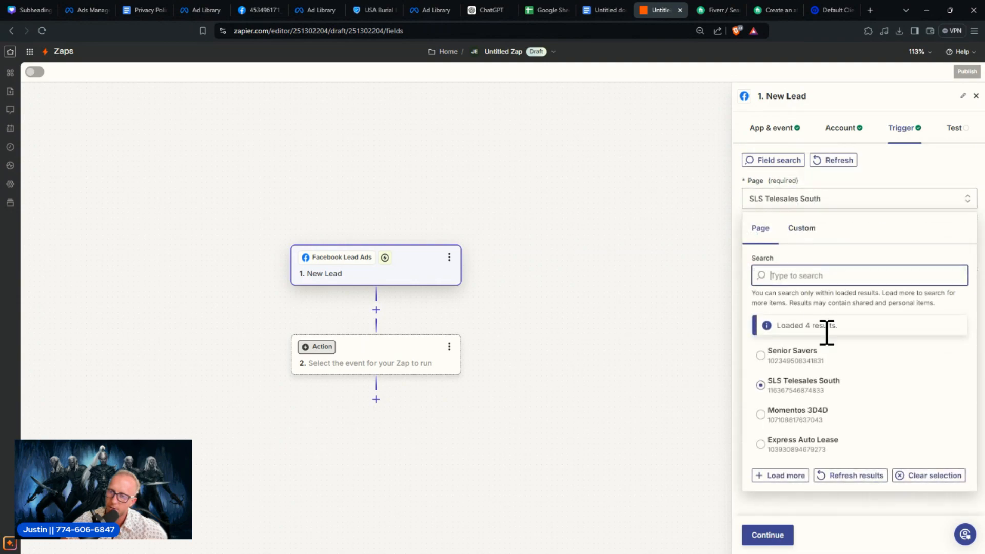
click(819, 415)
click(820, 251)
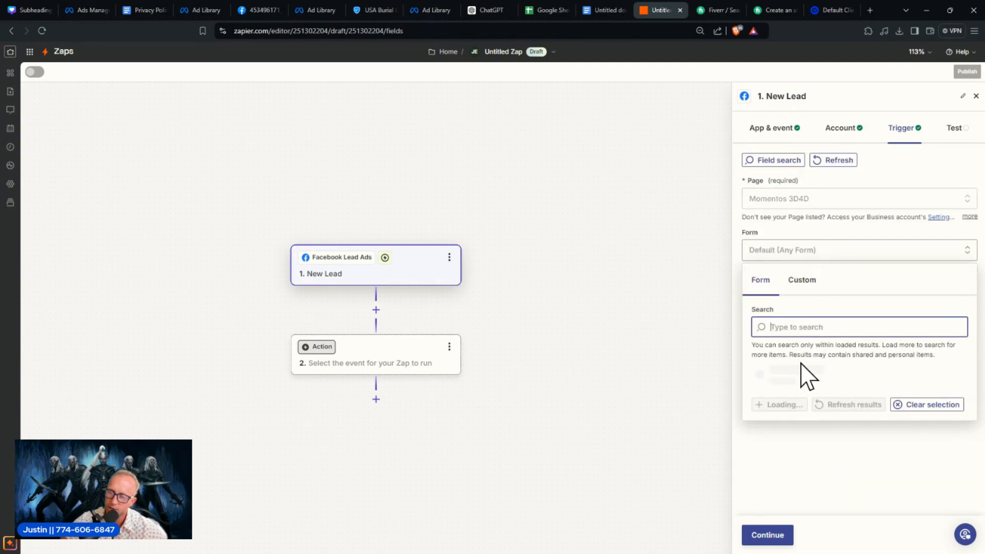
click(814, 433)
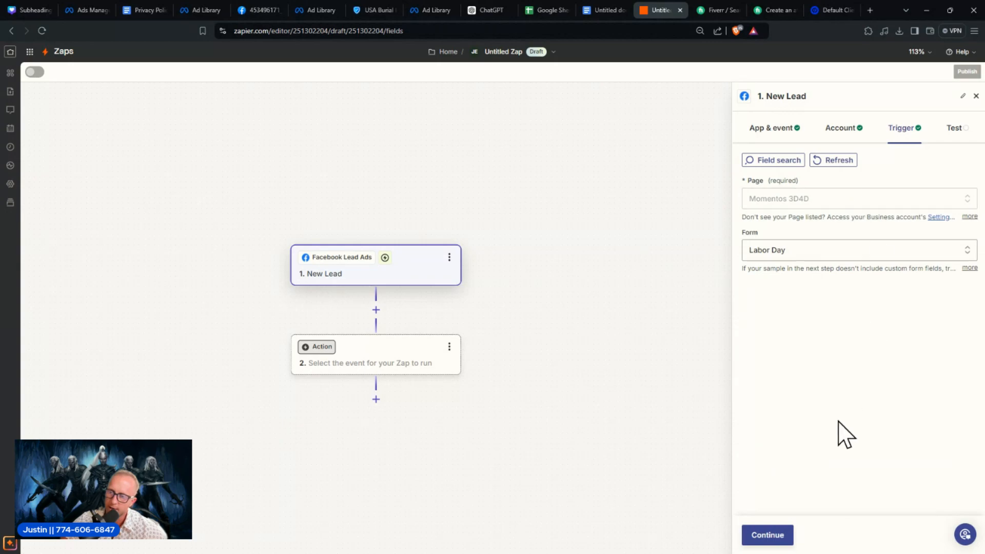
click(768, 535)
click(872, 290)
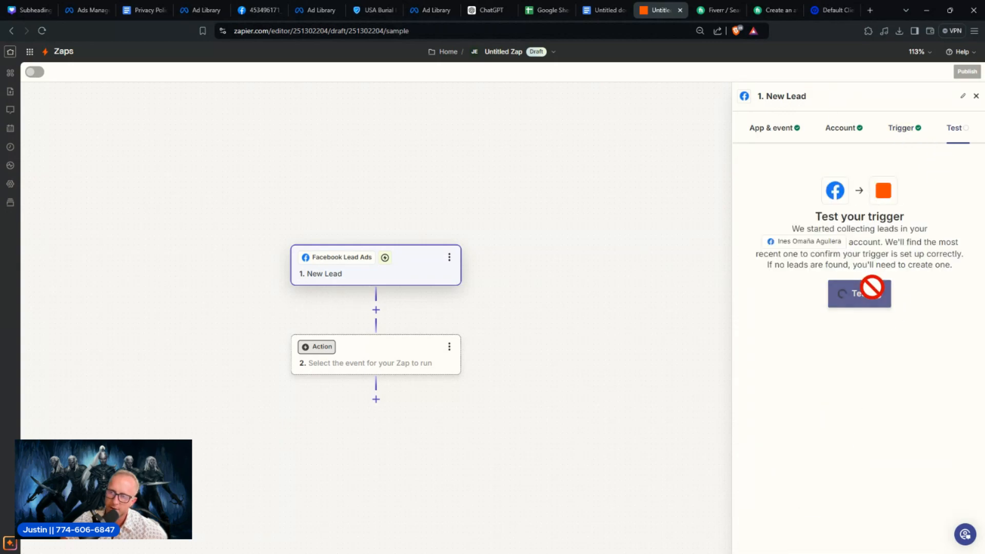
- Make Gmail the Zap's action app with the Send Email event and continue to the account setup
click(395, 362)
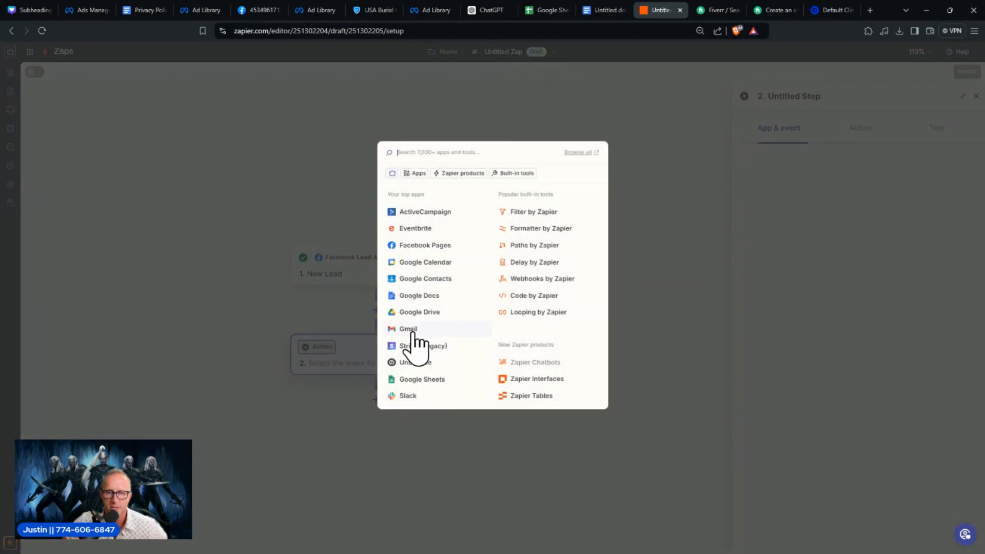
click(413, 332)
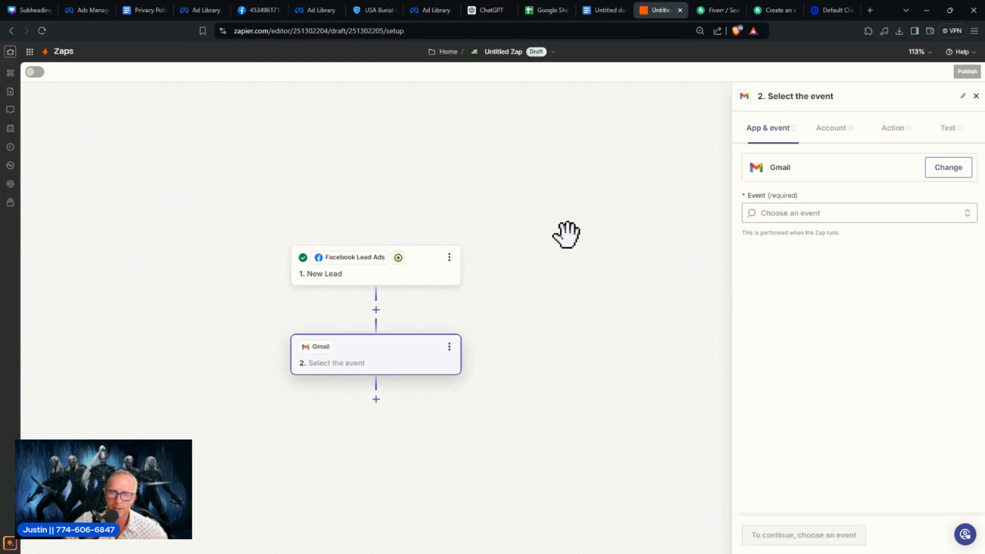
click(782, 216)
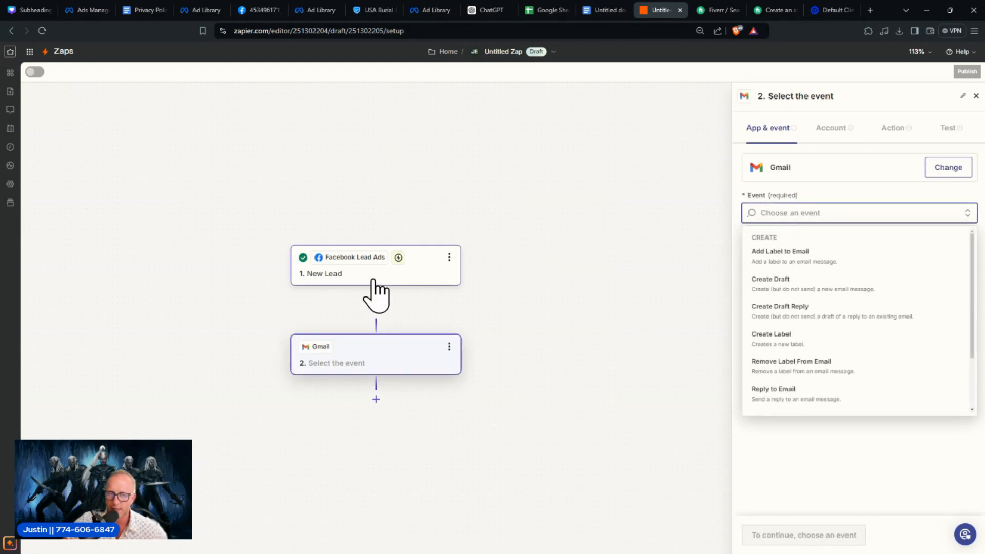
scroll(821, 339, down, 2)
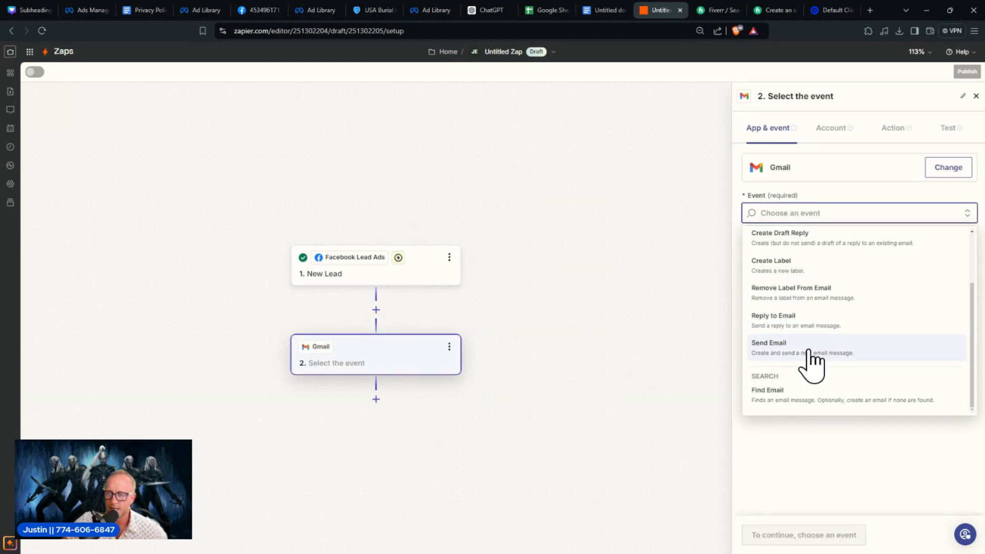
click(813, 366)
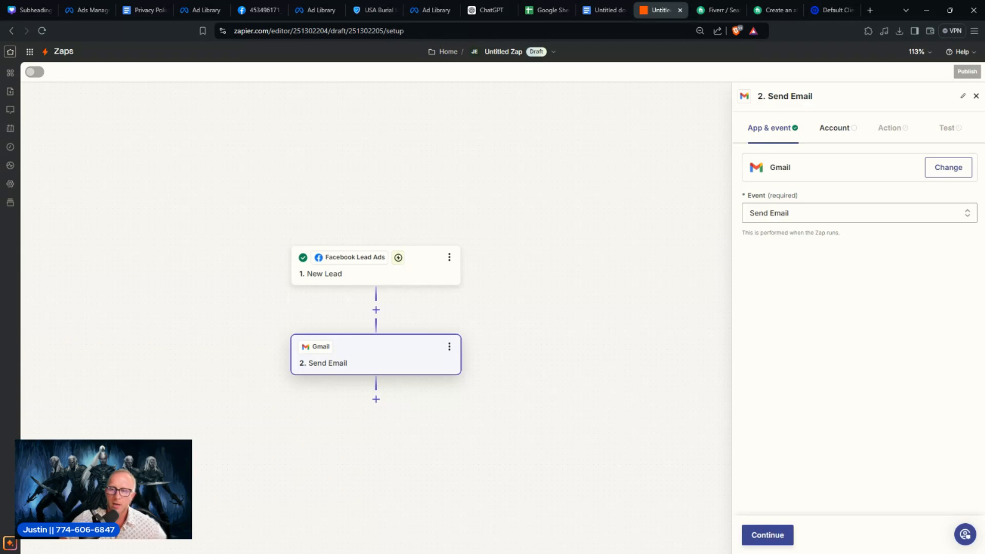
click(770, 534)
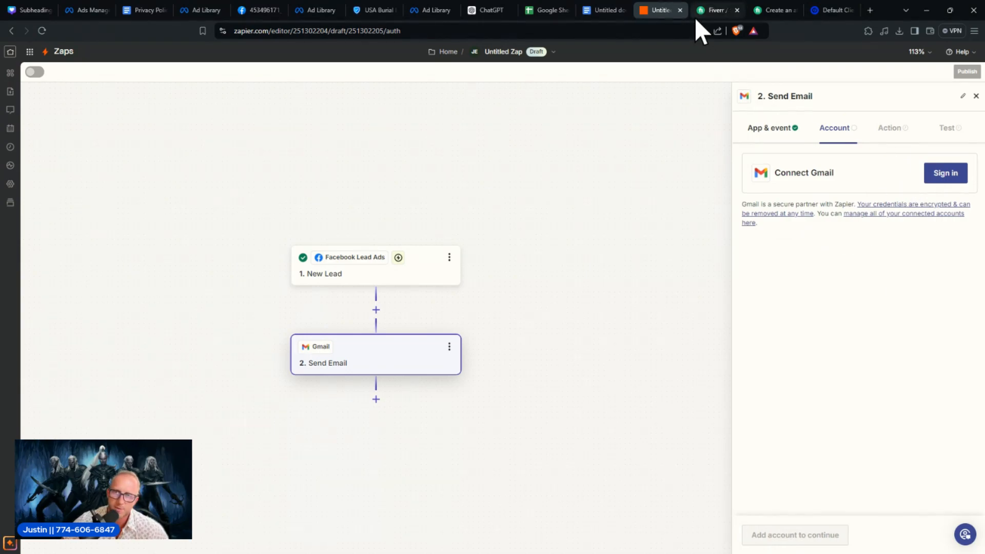
- Switch back to Ads Manager and on to the Ad Library results for "state approved burial"
click(94, 8)
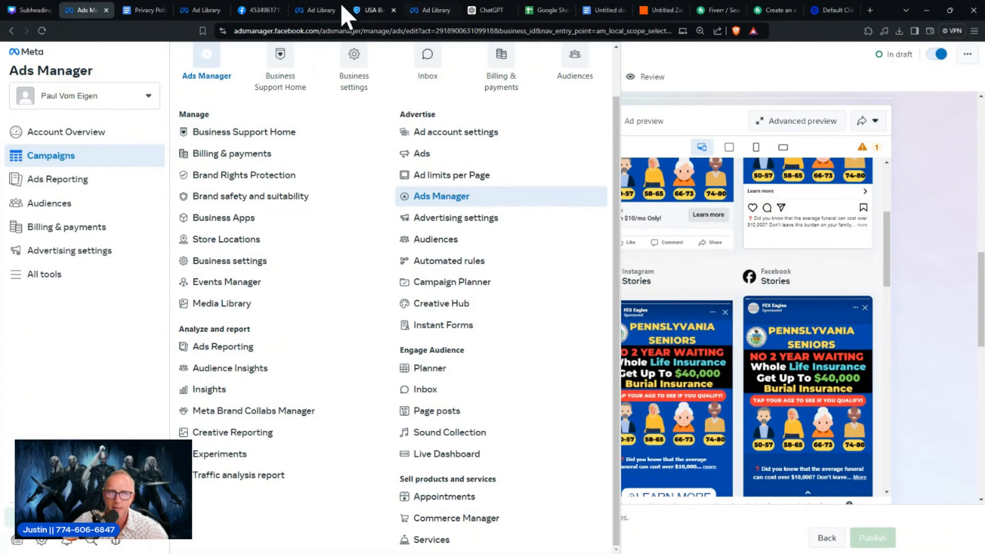
click(198, 9)
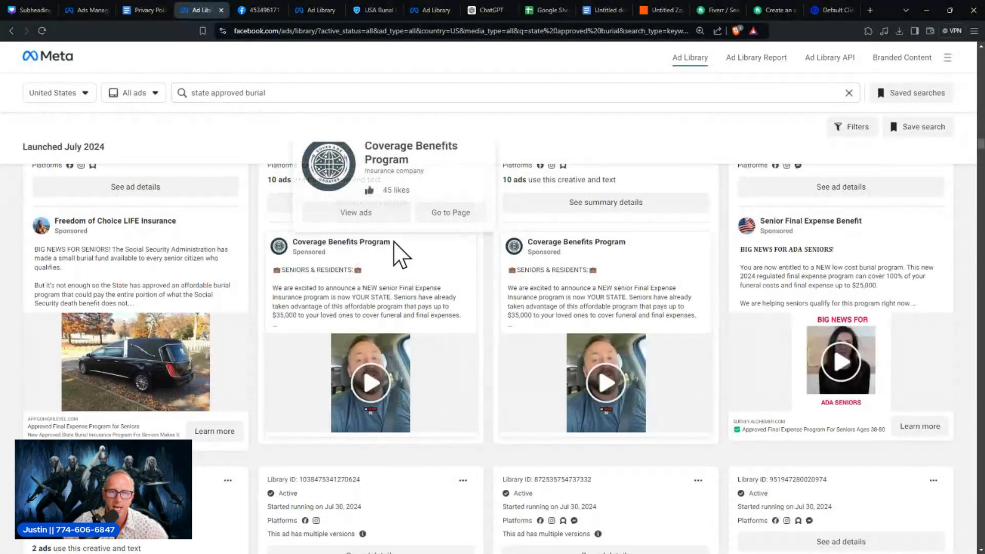